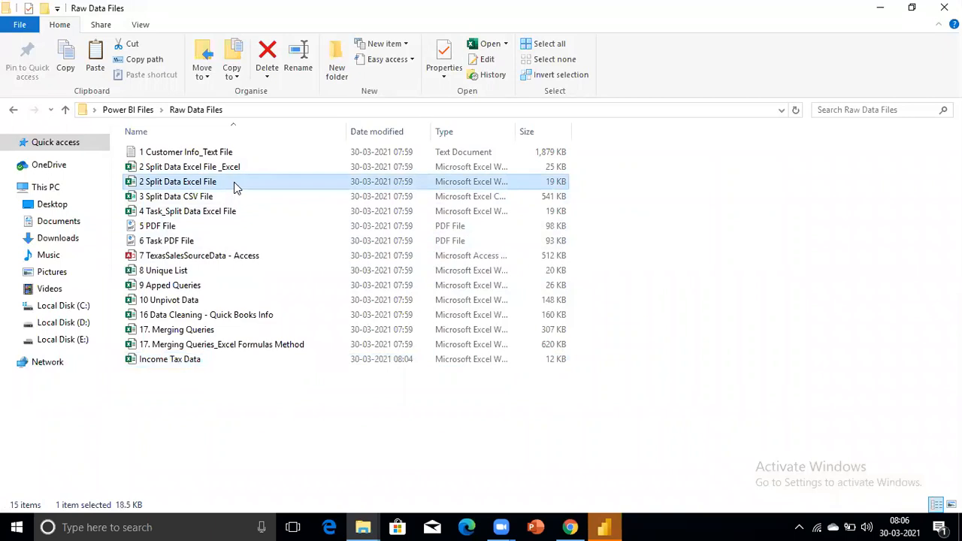
Step: Duplicate the "2 Split Data Excel File" workbook in the same folder and rename the copy "Only Sheet not Table"
{"action": "key", "text": "ctrl+c"}
{"action": "key", "text": "ctrl+v"}
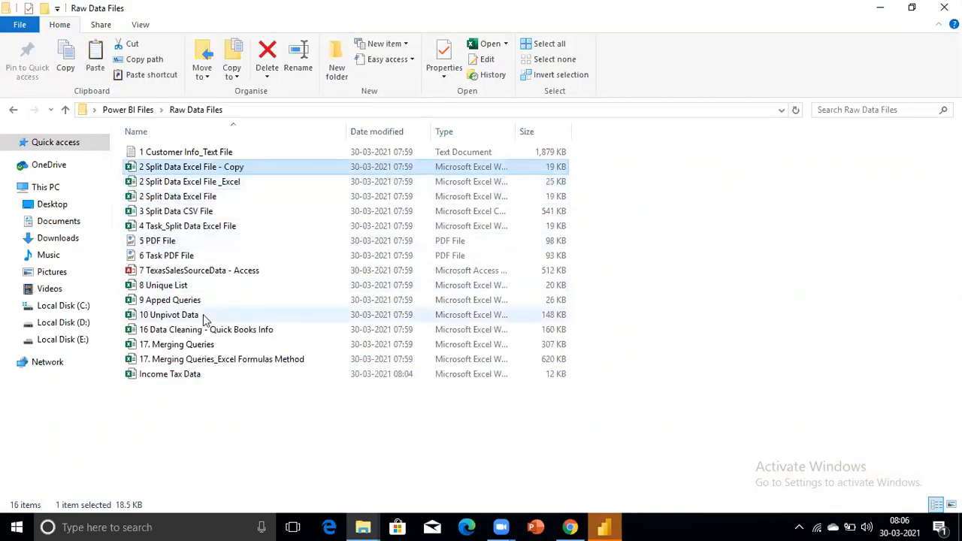
{"action": "key", "text": "F2"}
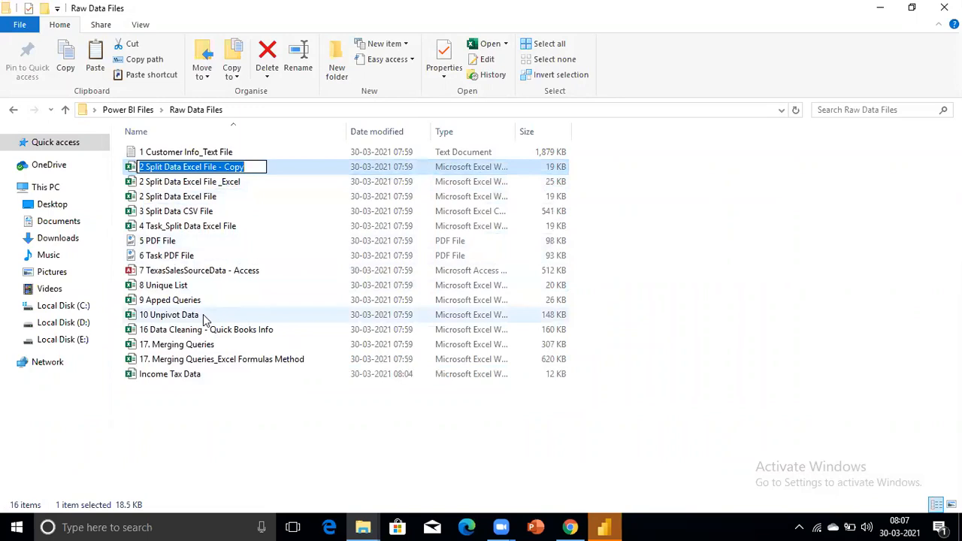
{"action": "type", "text": "Only S"}
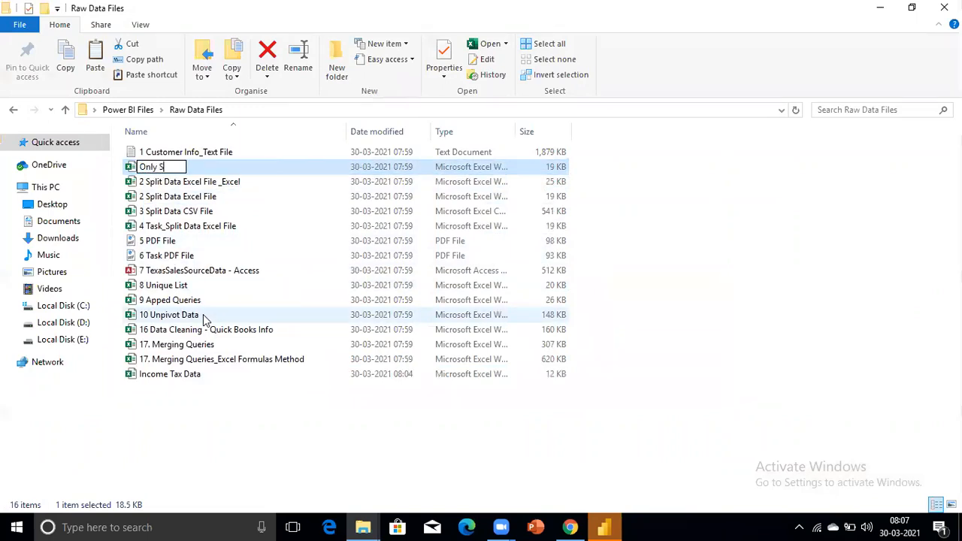
{"action": "type", "text": "heet not Table"}
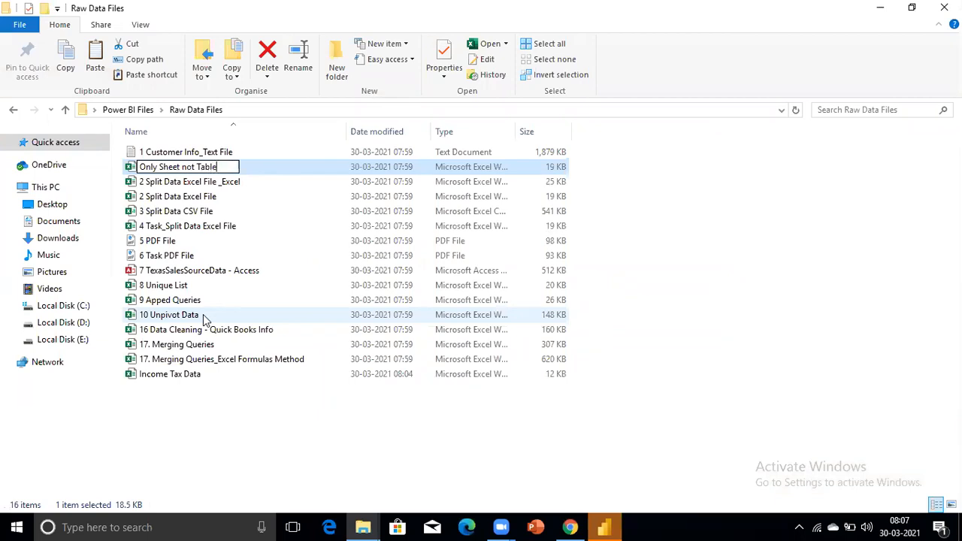
{"action": "key", "text": "Return"}
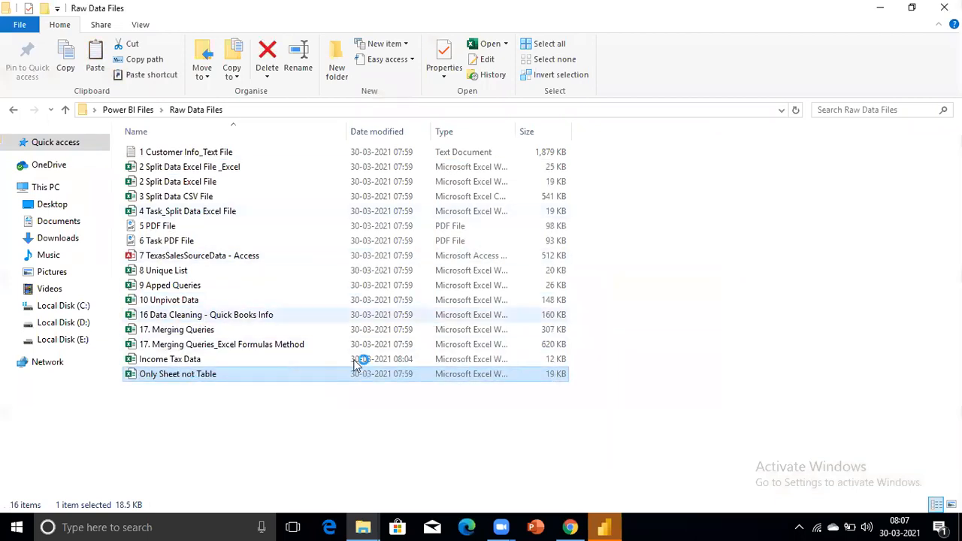
Step: Open the "Only Sheet not Table" workbook and enable editing
{"action": "key", "text": "Return"}
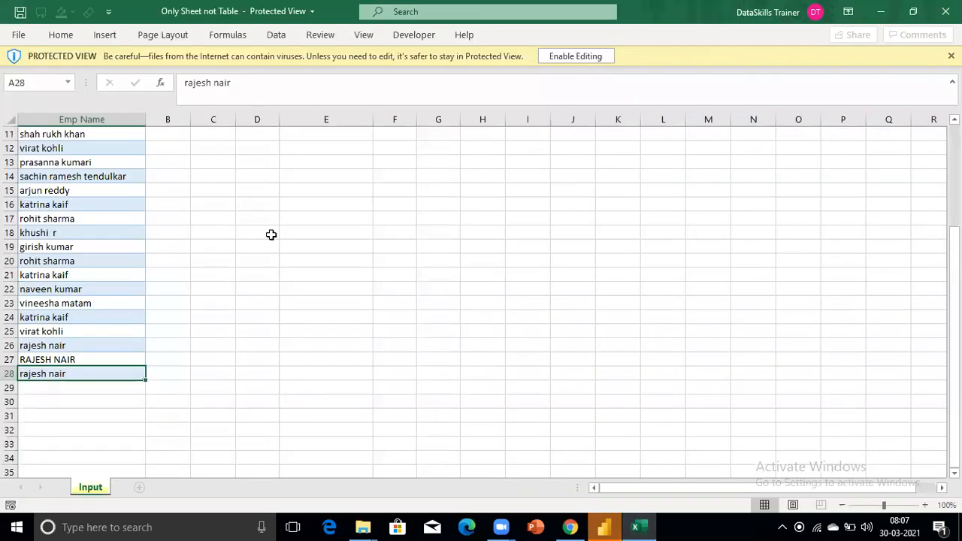
{"action": "left_click", "coordinate": [56, 289]}
{"action": "key", "text": "ctrl+Home"}
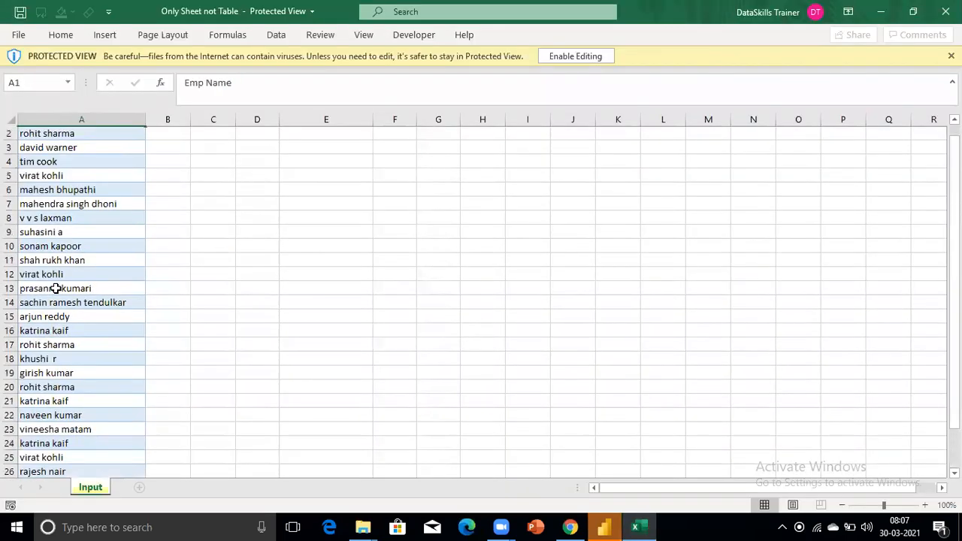
{"action": "left_click", "coordinate": [572, 57]}
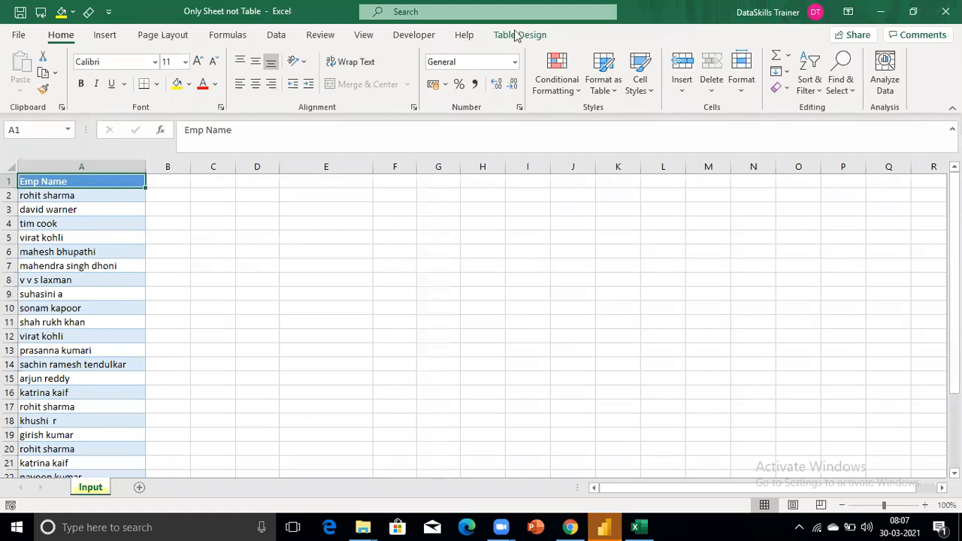
Step: Convert the Emp Name table on the Input sheet to a normal range
{"action": "left_click", "coordinate": [514, 35]}
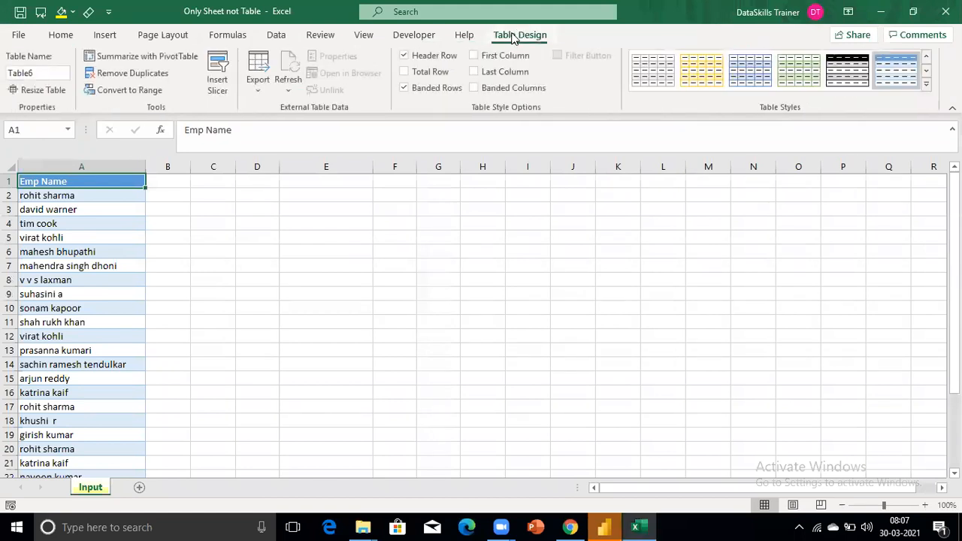
{"action": "left_click", "coordinate": [114, 91]}
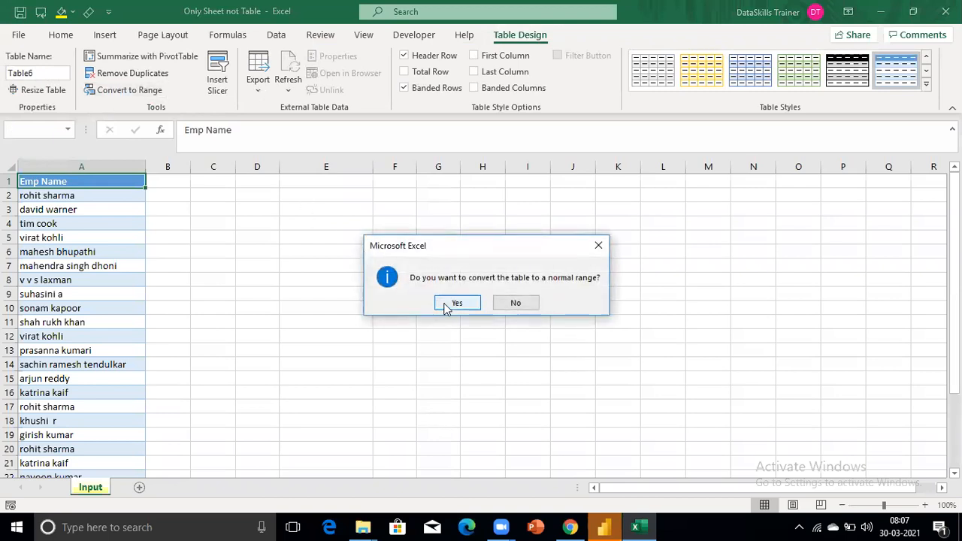
{"action": "left_click", "coordinate": [454, 302]}
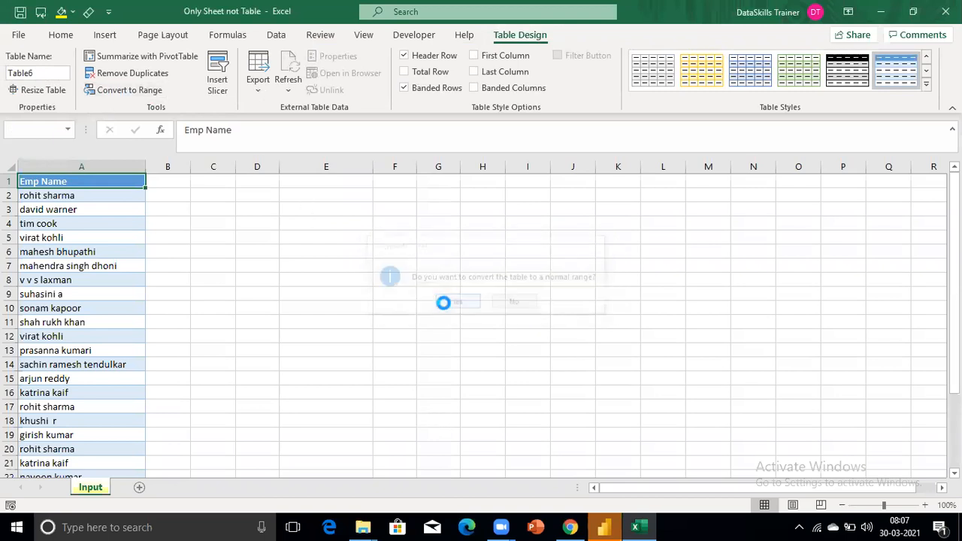
Step: Select the whole Emp Name list from the header in A1 down to the last entry in A28
{"action": "left_click", "coordinate": [94, 263]}
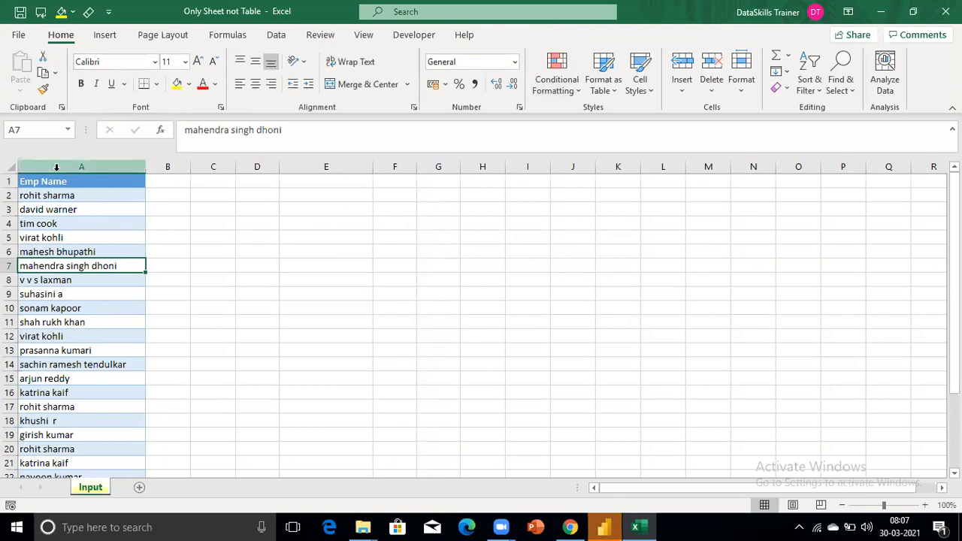
{"action": "key", "text": "ctrl+Home"}
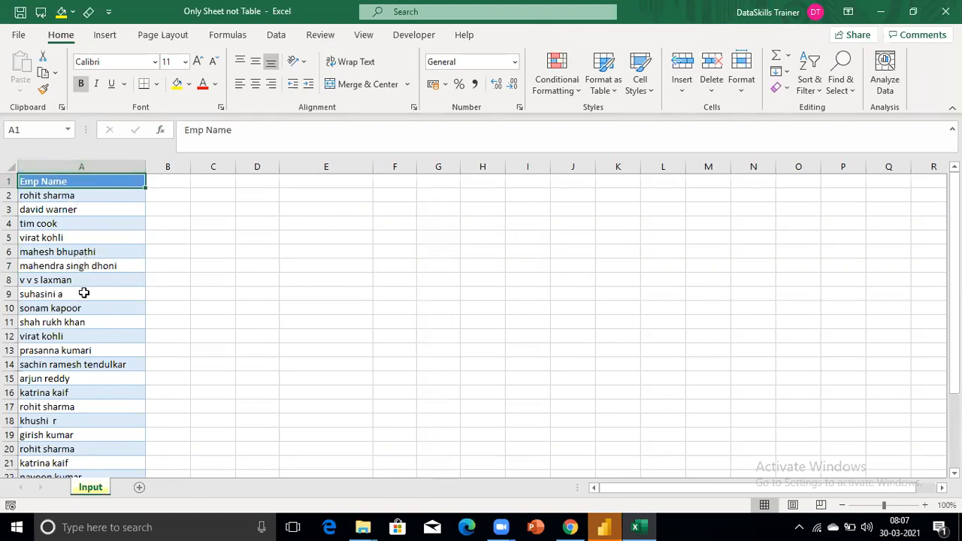
{"action": "key", "text": "ctrl+shift+Down"}
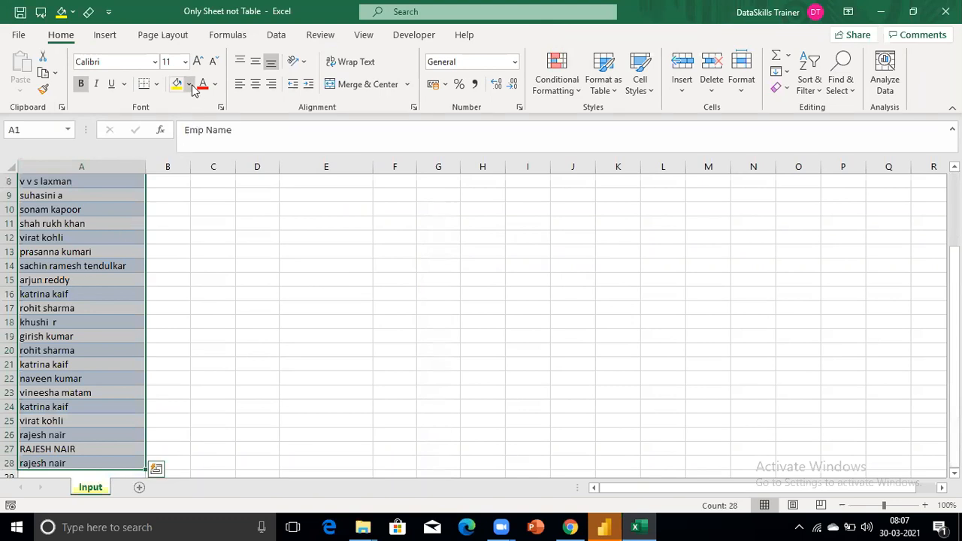
Step: Try a white fill on the selected Emp Name list, and undo it
{"action": "left_click", "coordinate": [190, 85]}
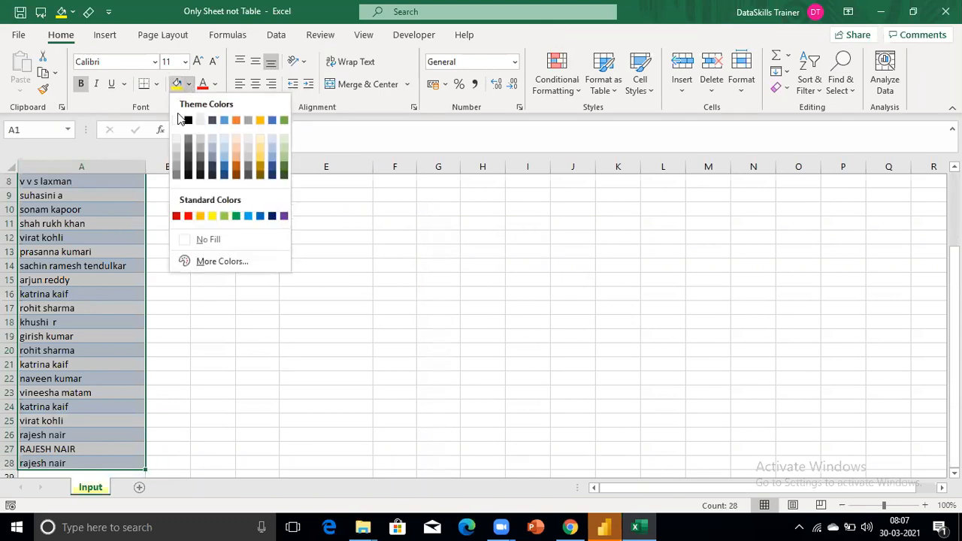
{"action": "left_click", "coordinate": [177, 119]}
{"action": "scroll", "coordinate": [97, 211], "scroll_direction": "up", "scroll_amount": 3}
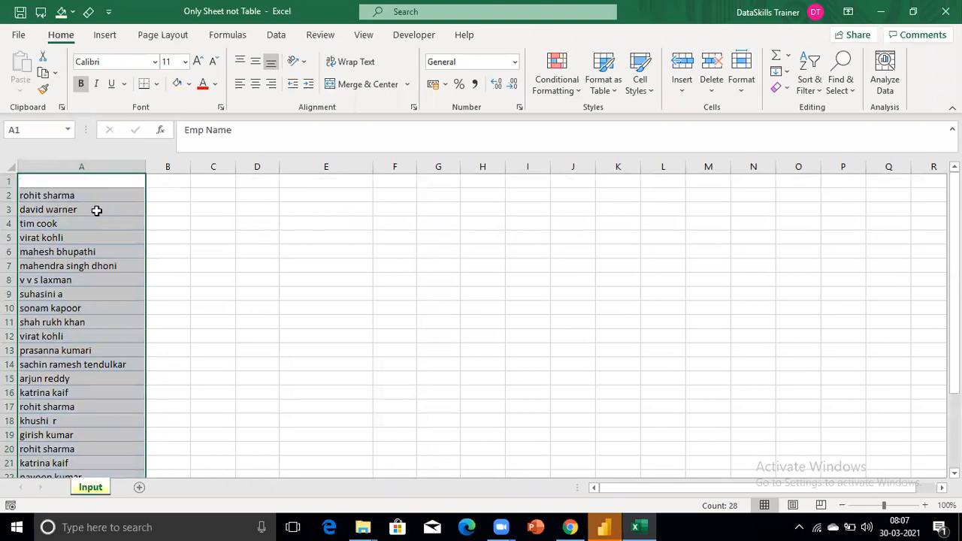
{"action": "key", "text": "ctrl+z"}
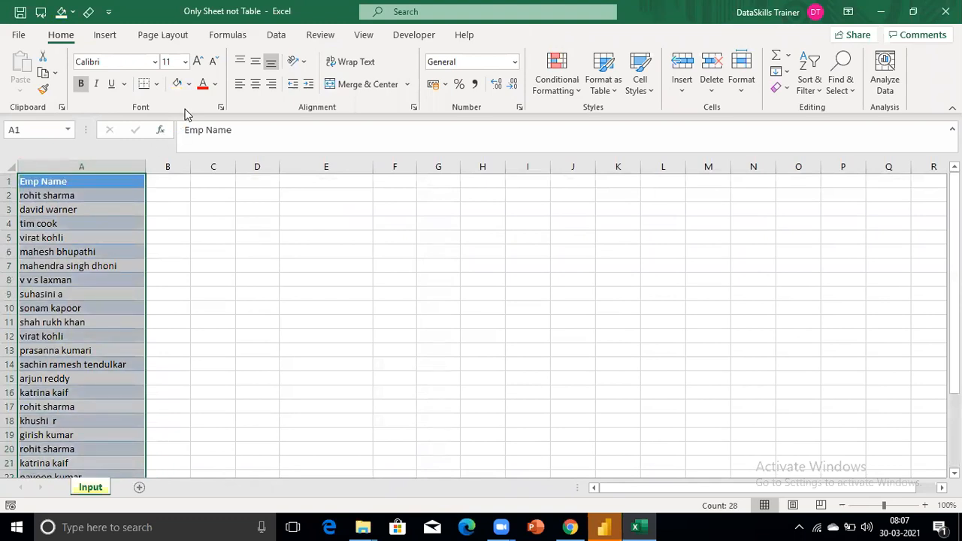
Step: Format the Emp Name list with a yellow fill and red text, and save and close the workbook
{"action": "left_click", "coordinate": [189, 84]}
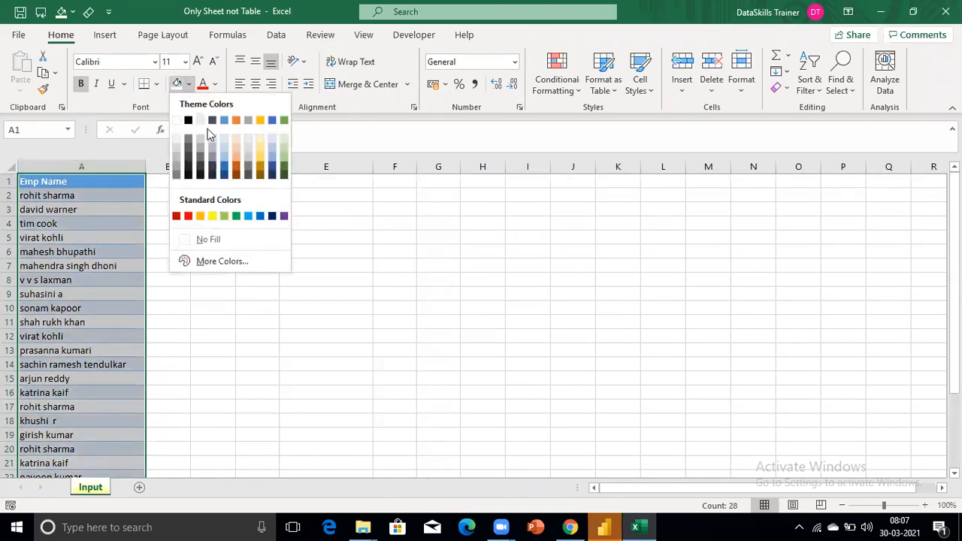
{"action": "left_click", "coordinate": [216, 216]}
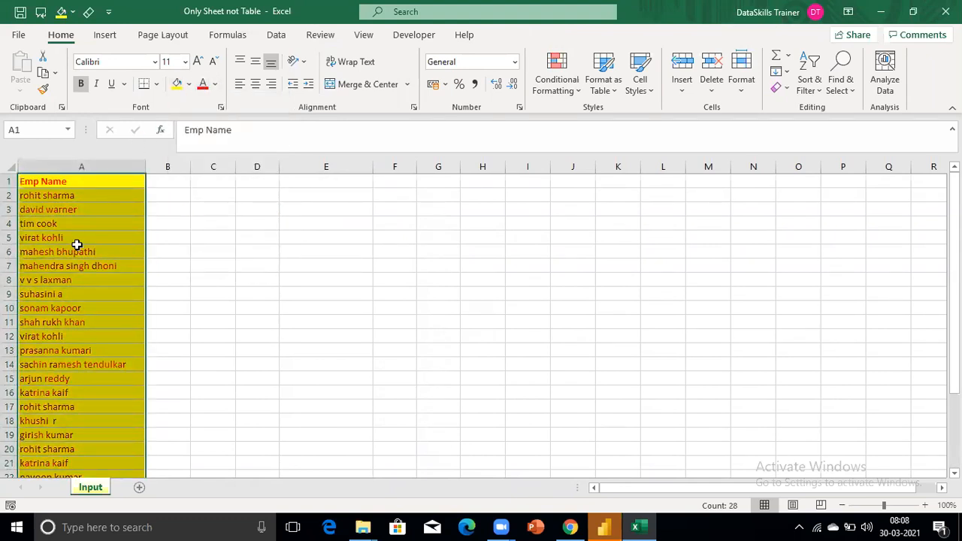
{"action": "key", "text": "ctrl+s"}
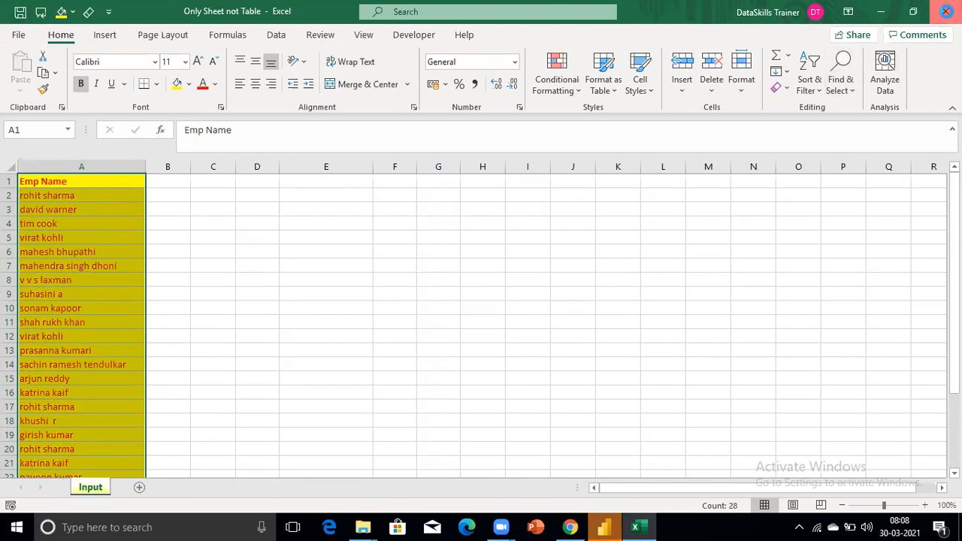
{"action": "left_click", "coordinate": [946, 11]}
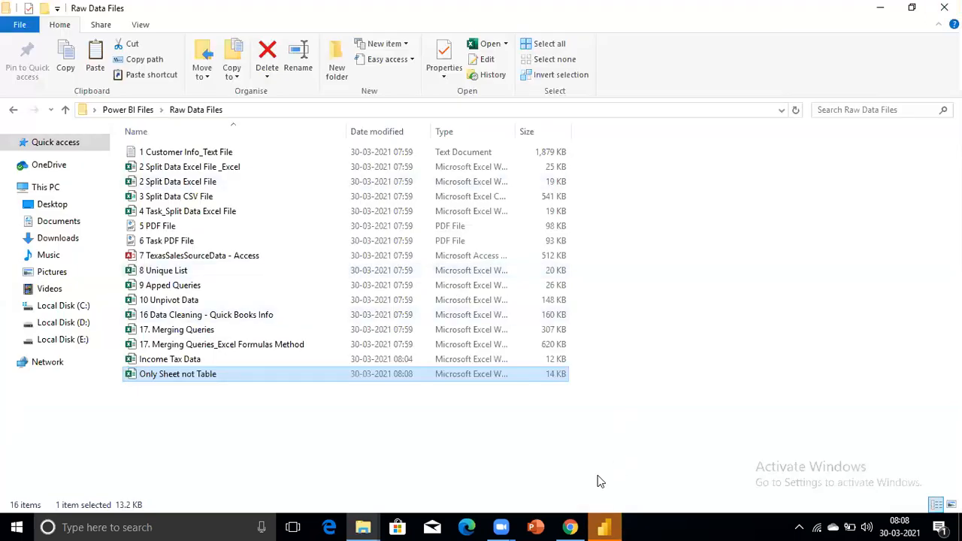
Step: Switch to Power BI Desktop and import the Excel workbook "Only Sheet not Table" from Desktop > Power BI Files > Raw Data Files
{"action": "left_click", "coordinate": [605, 527]}
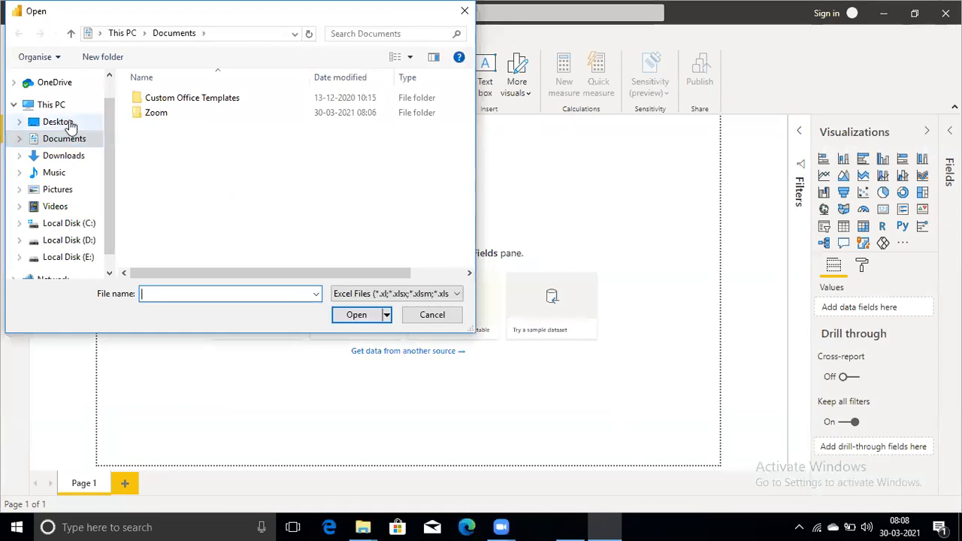
{"action": "left_click", "coordinate": [65, 123]}
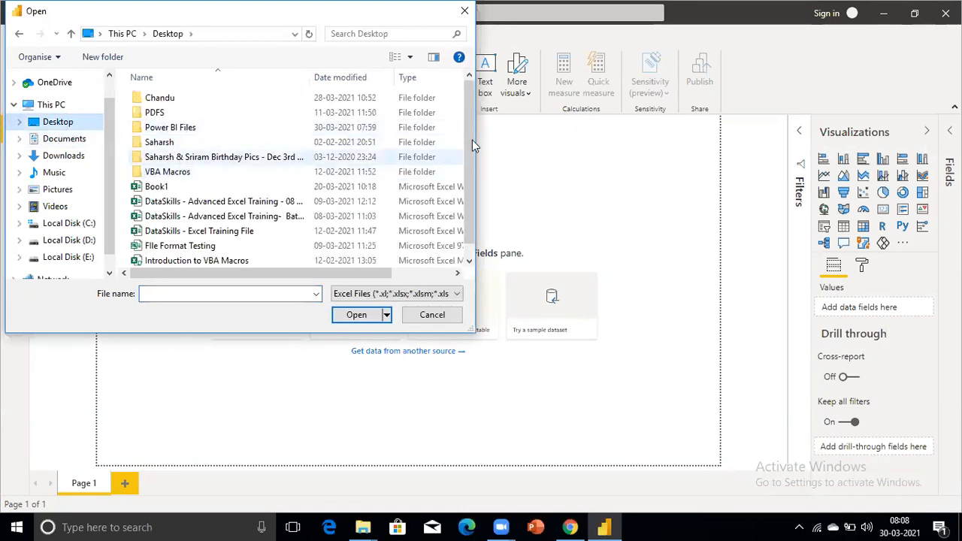
{"action": "left_click_drag", "start_coordinate": [471, 142], "coordinate": [469, 182]}
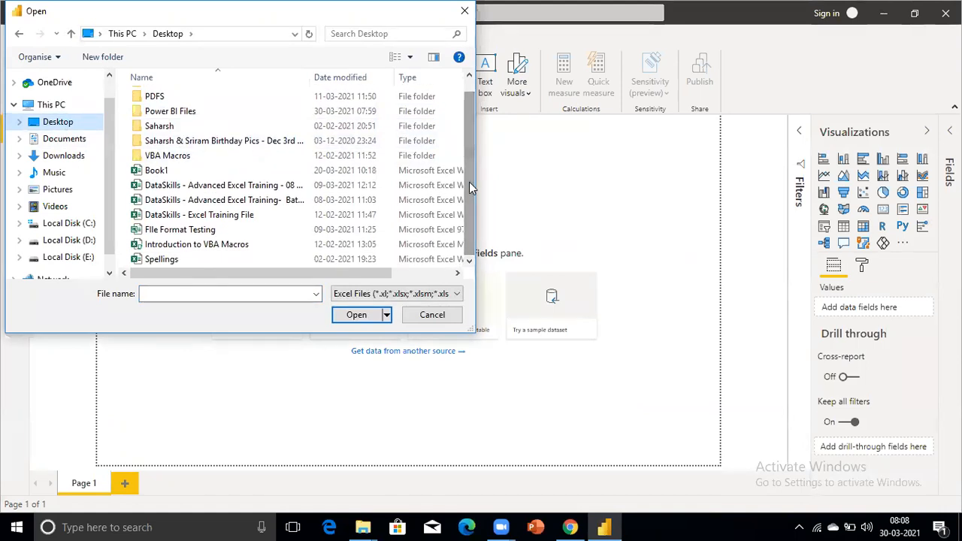
{"action": "double_click", "coordinate": [234, 112]}
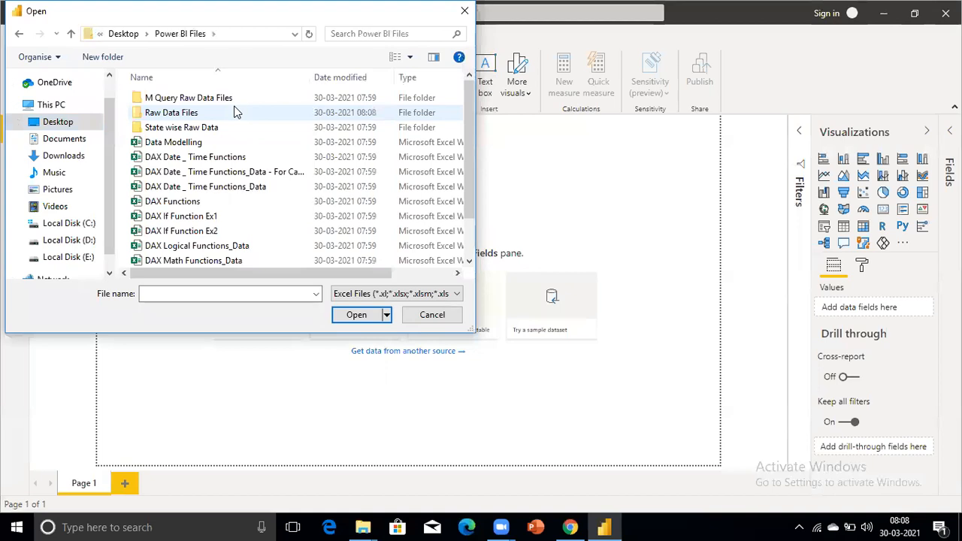
{"action": "double_click", "coordinate": [234, 112]}
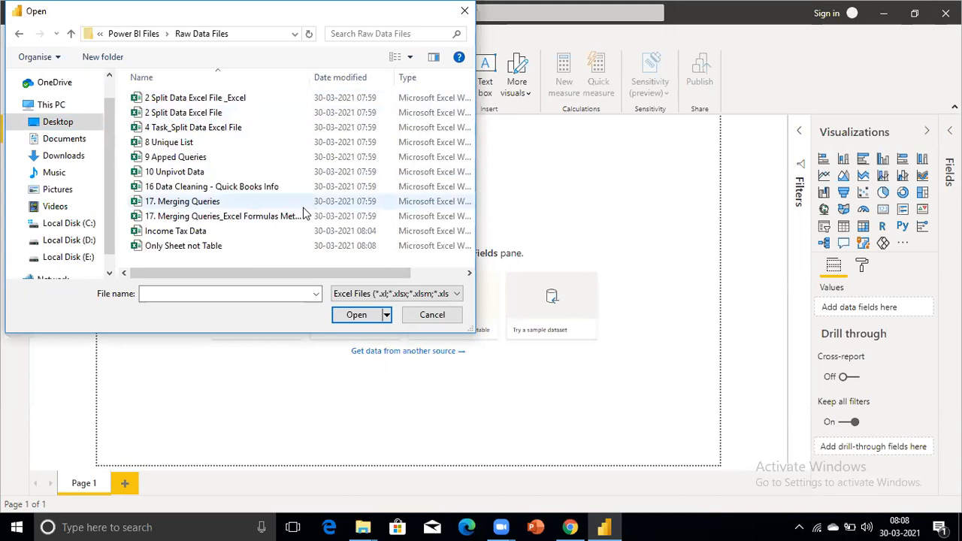
{"action": "left_click", "coordinate": [218, 246]}
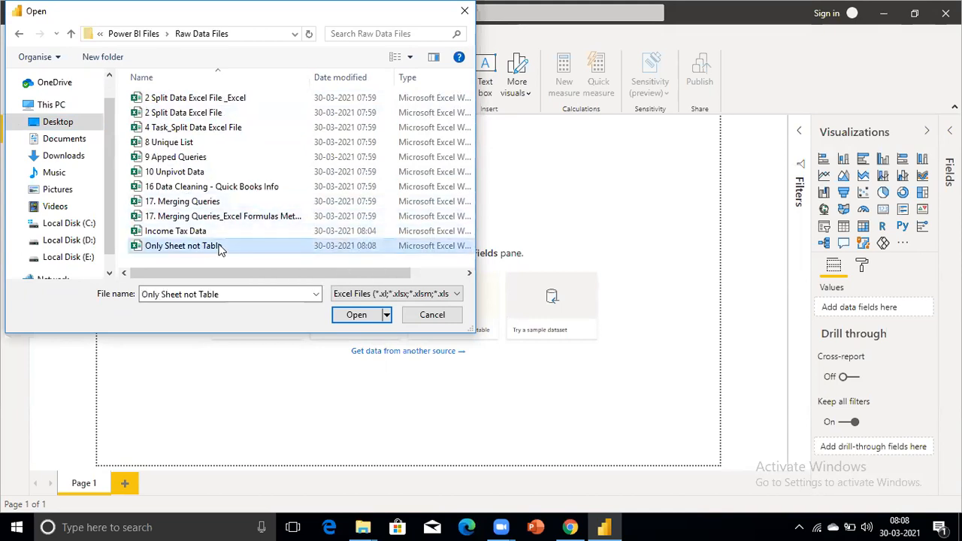
{"action": "left_click", "coordinate": [357, 316]}
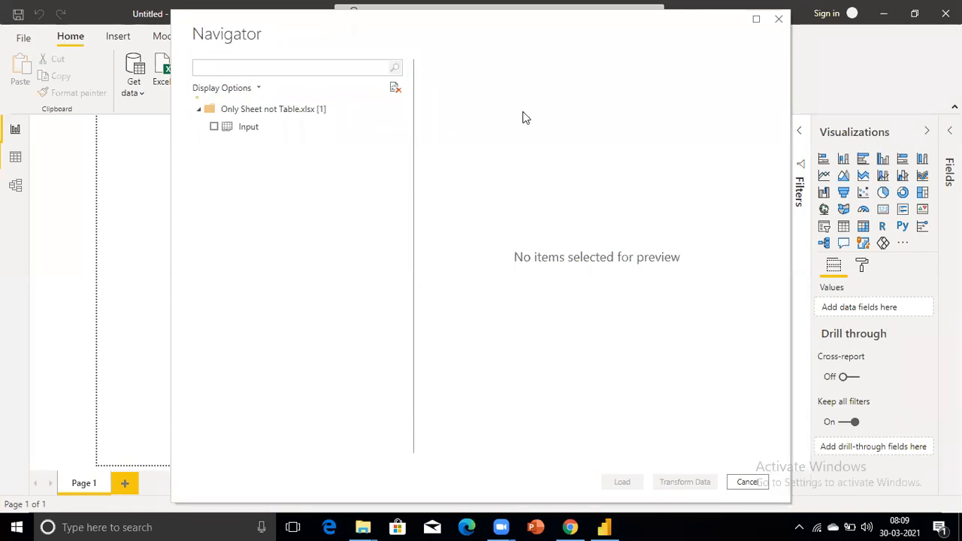
Step: Preview and choose the Input sheet of the imported workbook, and load it for transformation in the Power Query Editor
{"action": "left_click", "coordinate": [263, 127]}
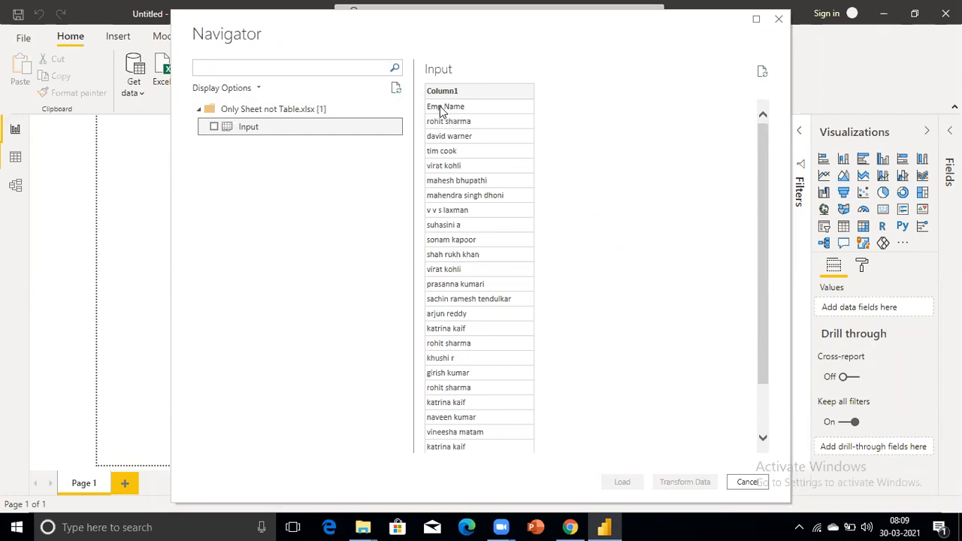
{"action": "left_click", "coordinate": [214, 128]}
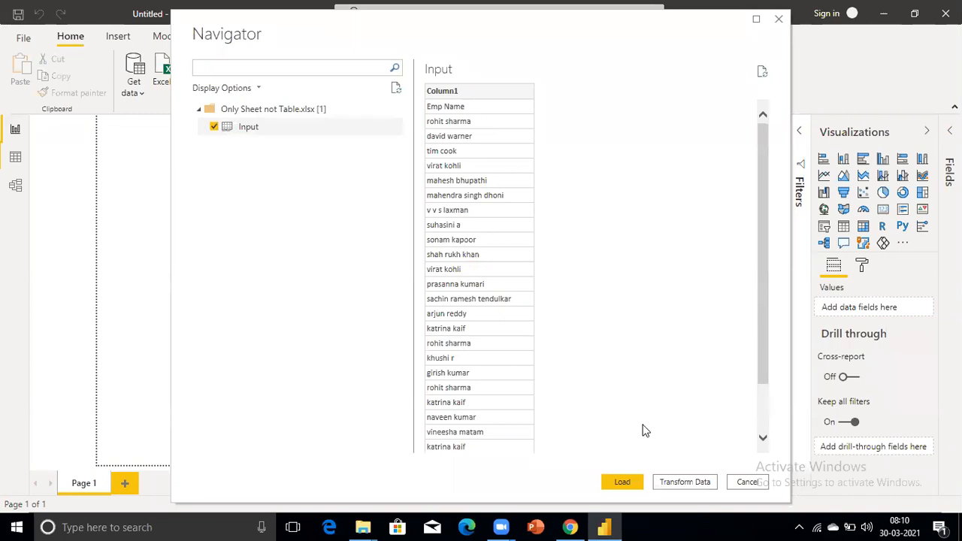
{"action": "left_click", "coordinate": [674, 482]}
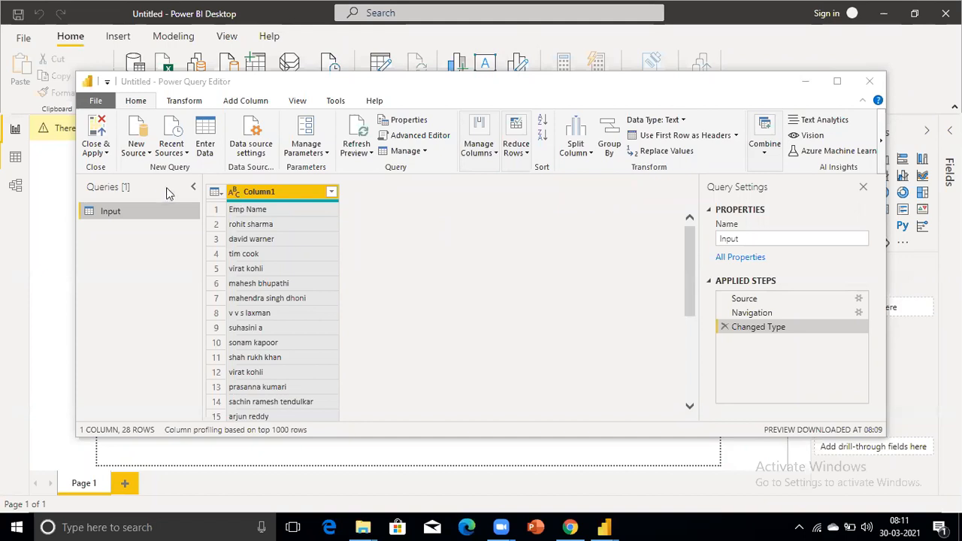
Step: Close the Power Query Editor without applying the query changes
{"action": "left_click", "coordinate": [872, 82]}
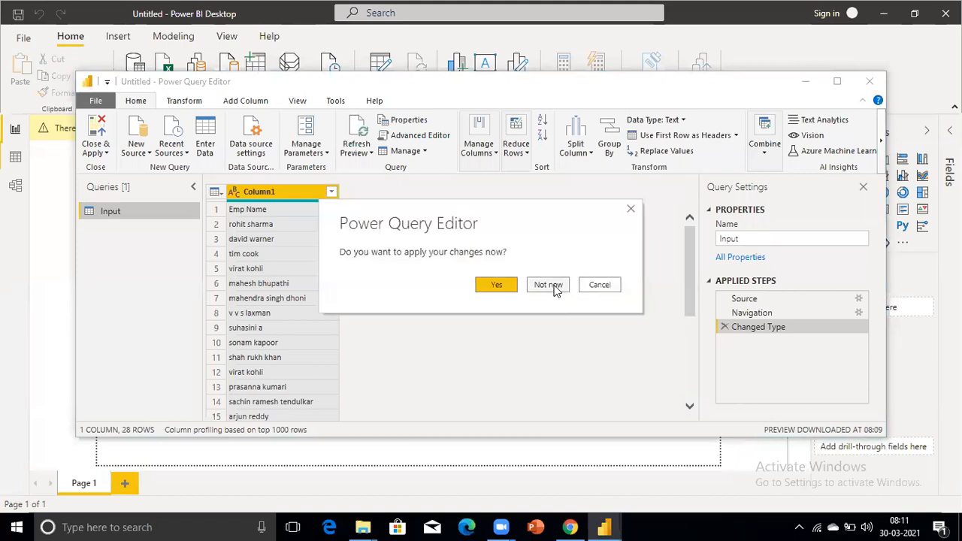
{"action": "left_click", "coordinate": [548, 285]}
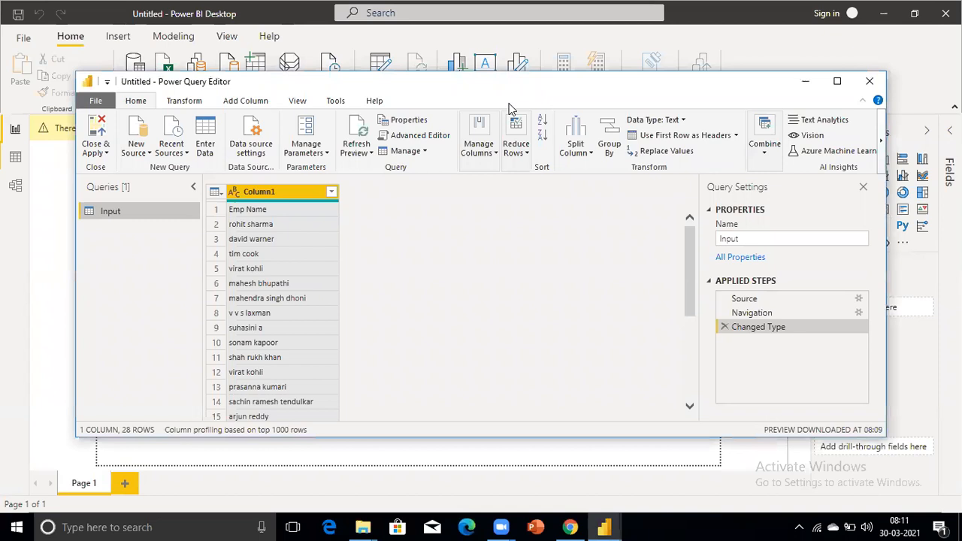
{"action": "left_click", "coordinate": [106, 154]}
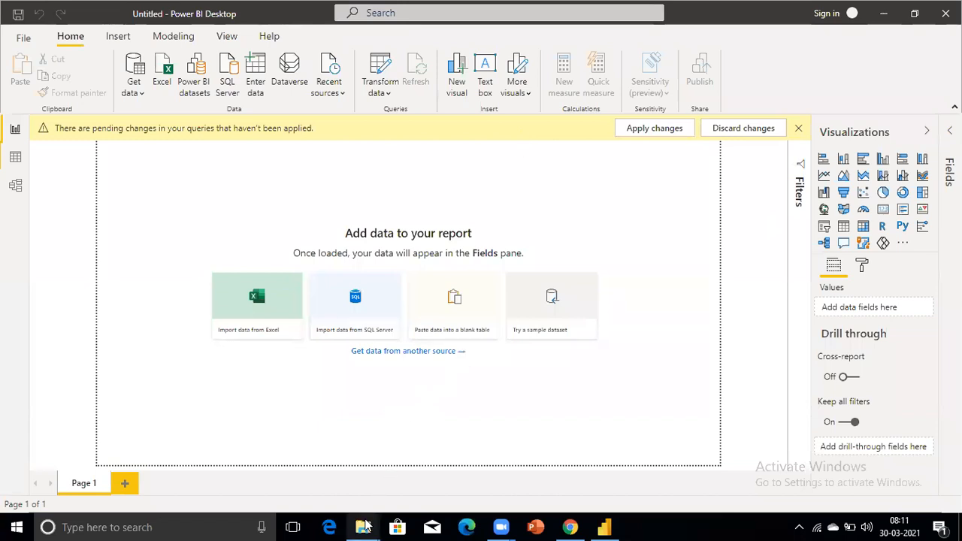
Step: Check the Raw Data Files folder, and apply the pending query changes in the Power BI report
{"action": "mouse_move", "coordinate": [364, 527]}
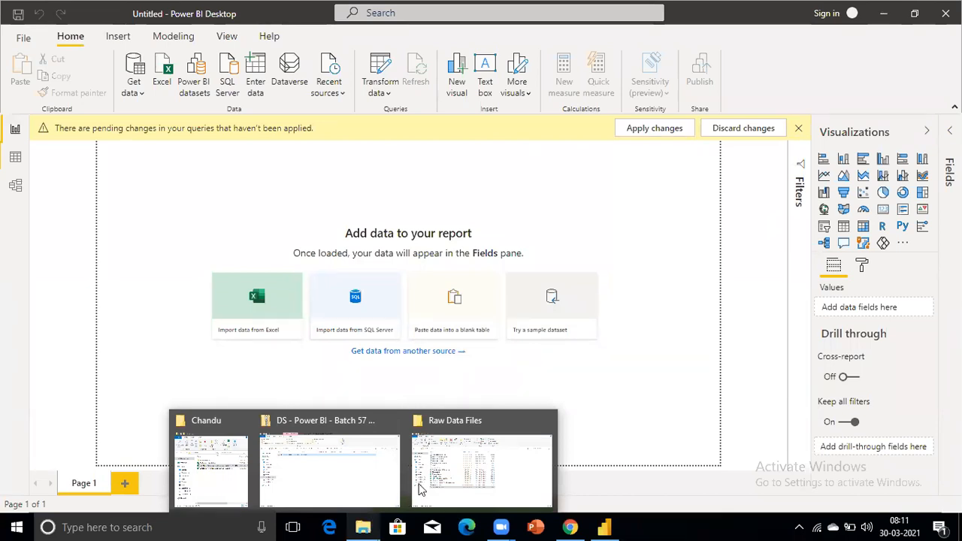
{"action": "left_click", "coordinate": [474, 474]}
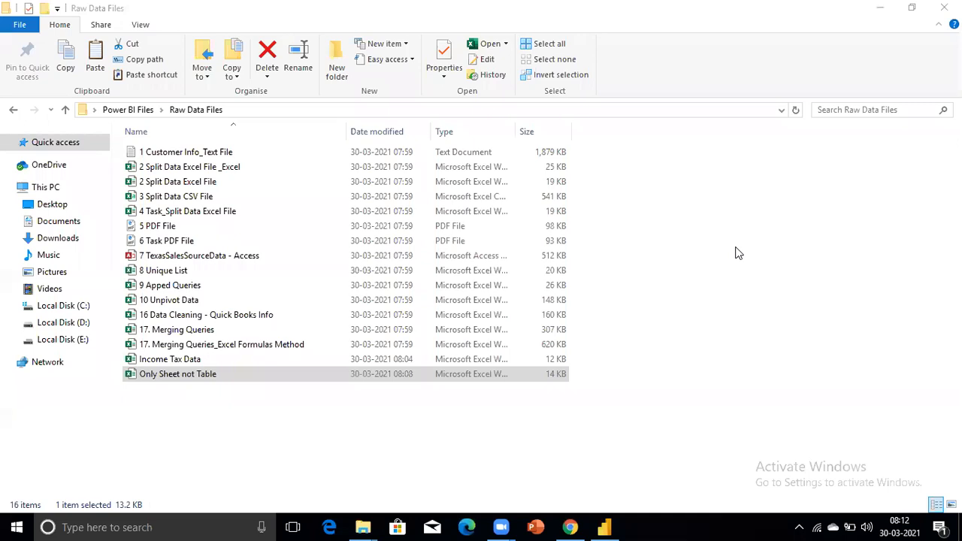
{"action": "left_click", "coordinate": [880, 8]}
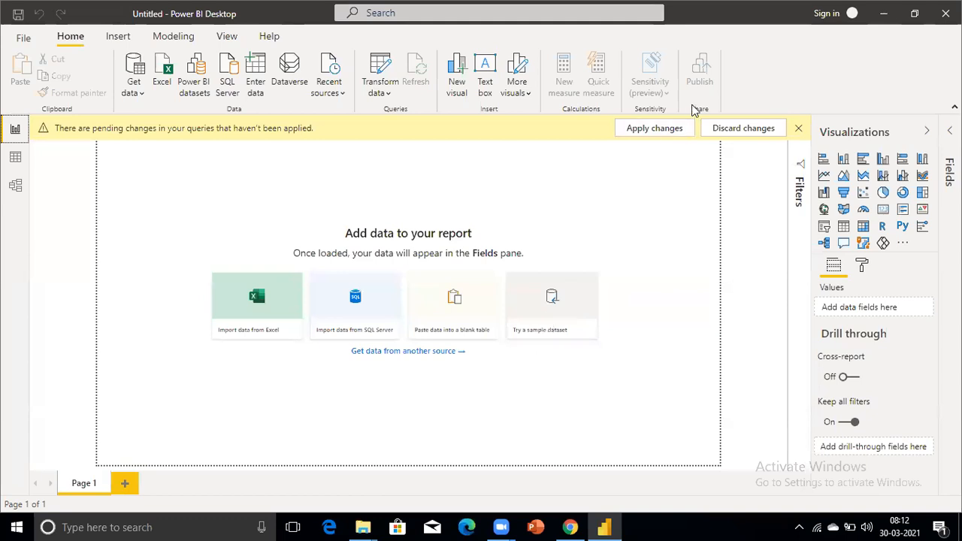
{"action": "left_click", "coordinate": [665, 129]}
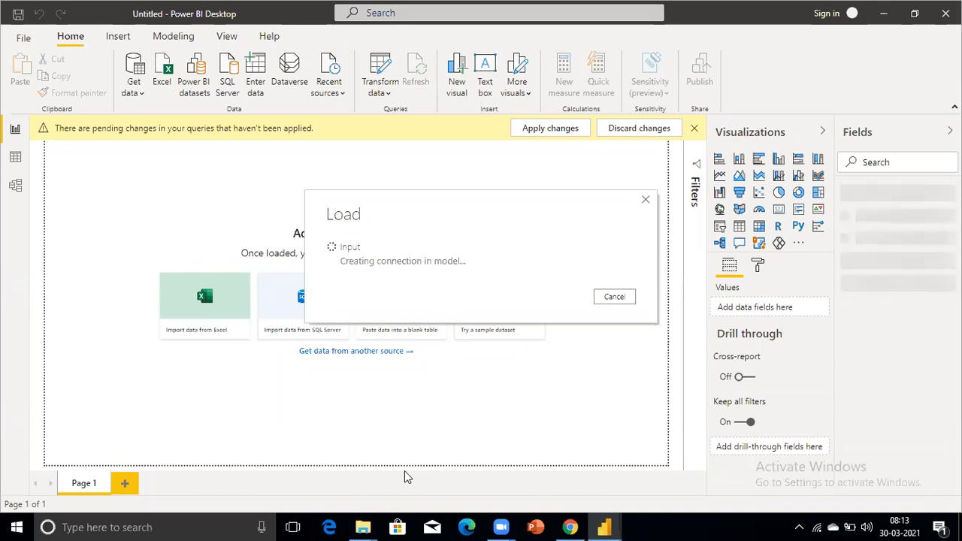
Step: Close the other two File Explorer windows and switch to the Raw Data Files folder with no file selected
{"action": "mouse_move", "coordinate": [362, 527]}
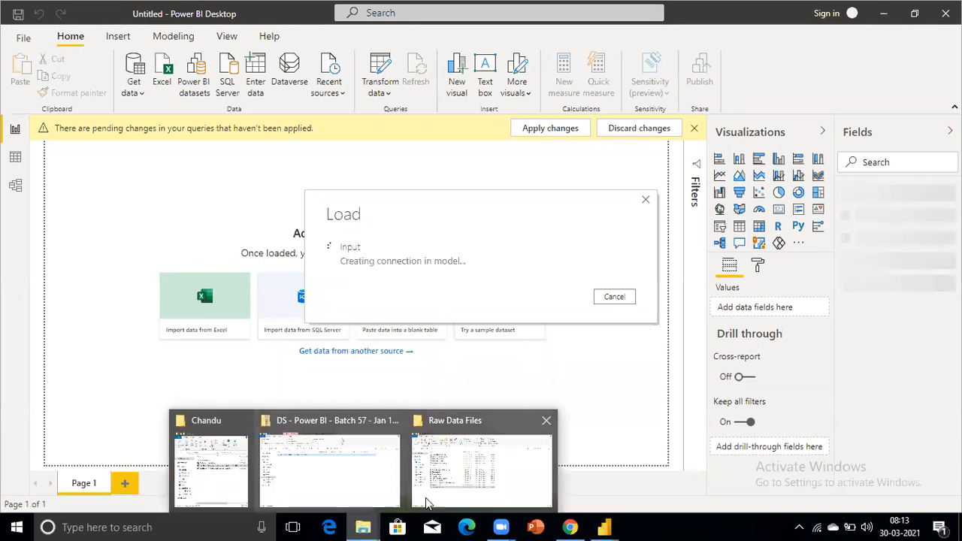
{"action": "left_click", "coordinate": [394, 420]}
{"action": "left_click", "coordinate": [319, 421]}
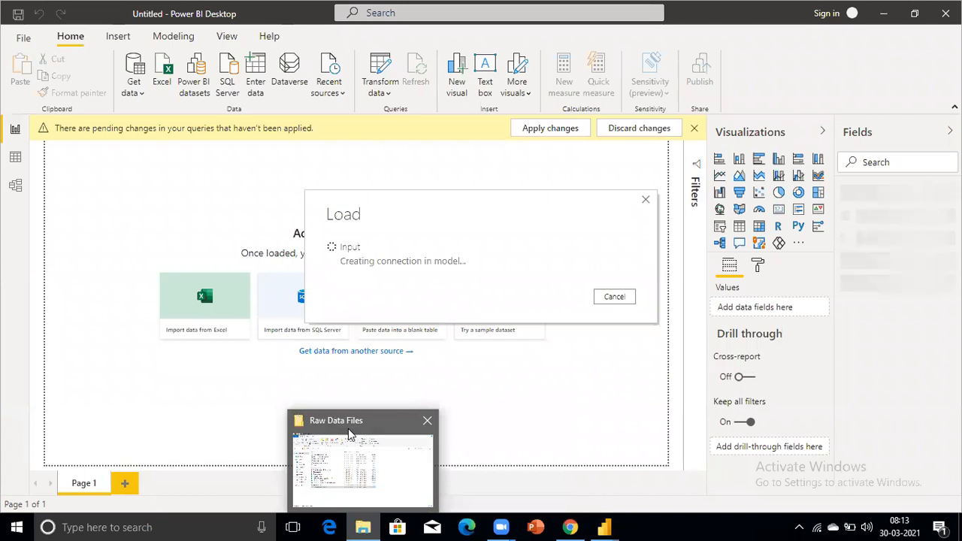
{"action": "left_click", "coordinate": [355, 431]}
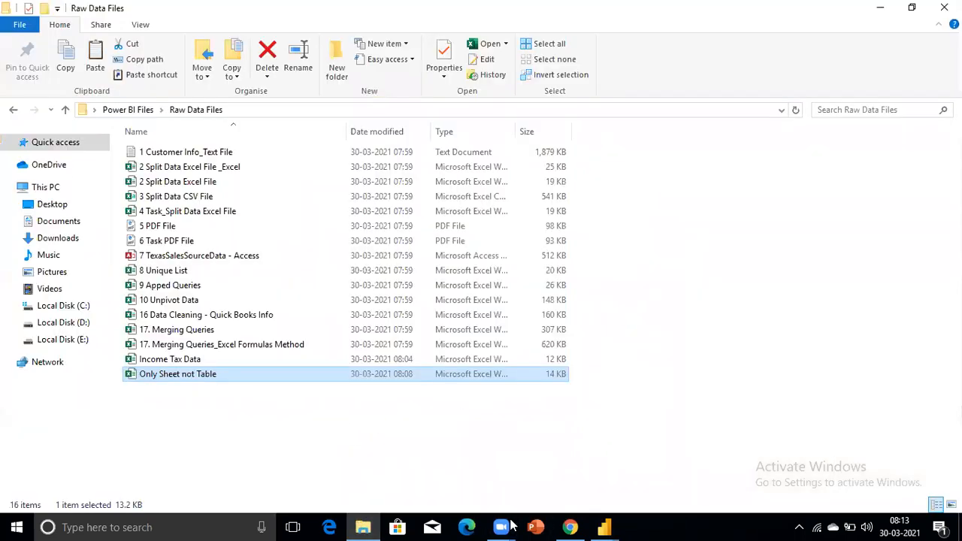
{"action": "left_click", "coordinate": [680, 333]}
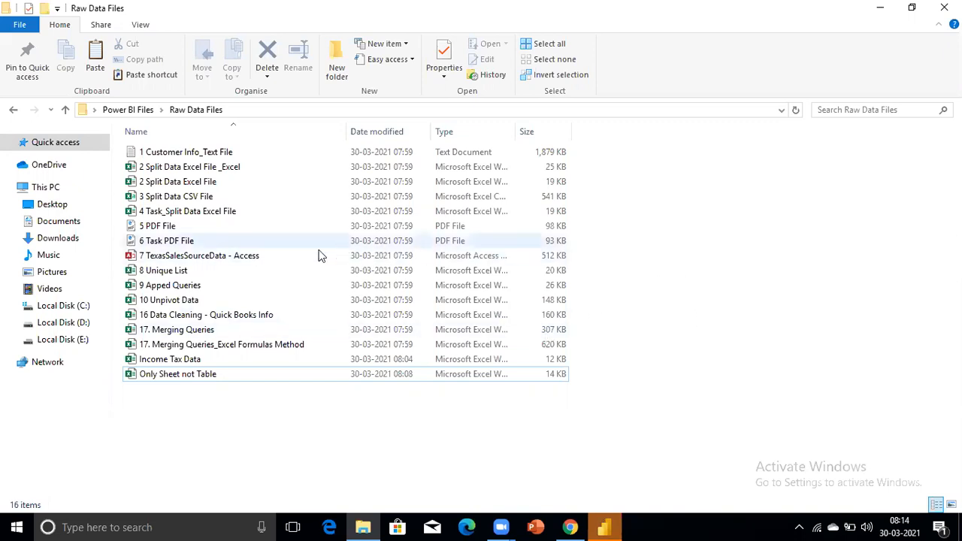
Step: Open the workbook "10 Unpivot Data" from the Raw Data Files folder, and close the "9 Apped Queries" workbook
{"action": "left_click", "coordinate": [256, 294]}
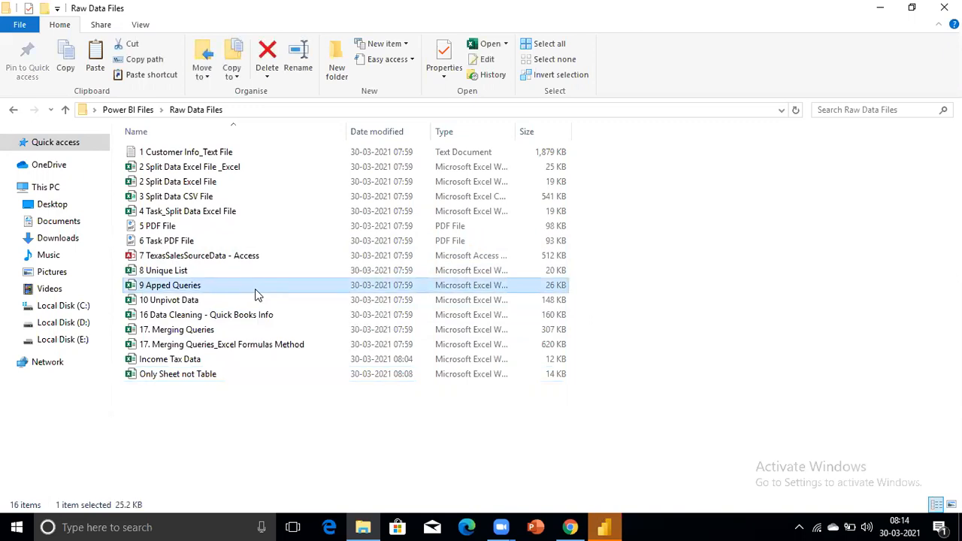
{"action": "double_click", "coordinate": [256, 294]}
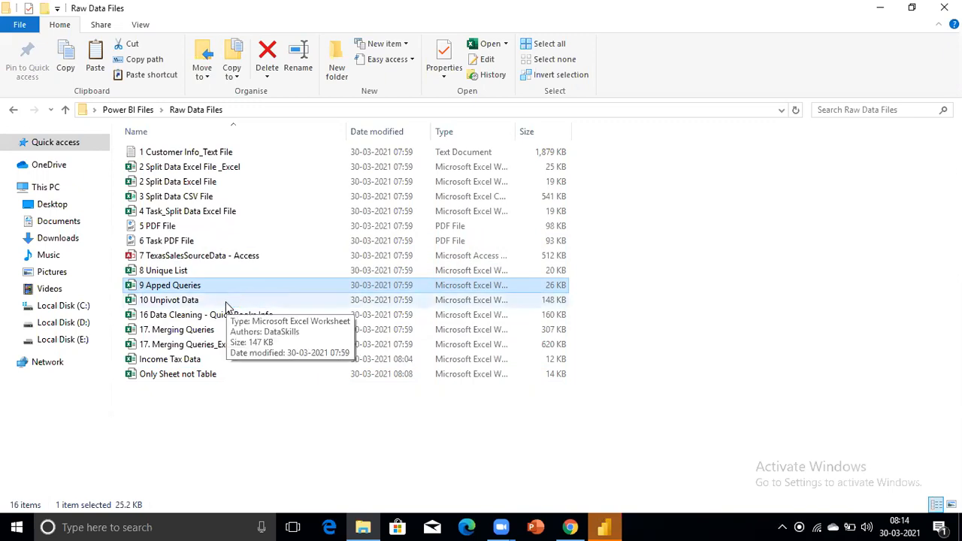
{"action": "double_click", "coordinate": [227, 301]}
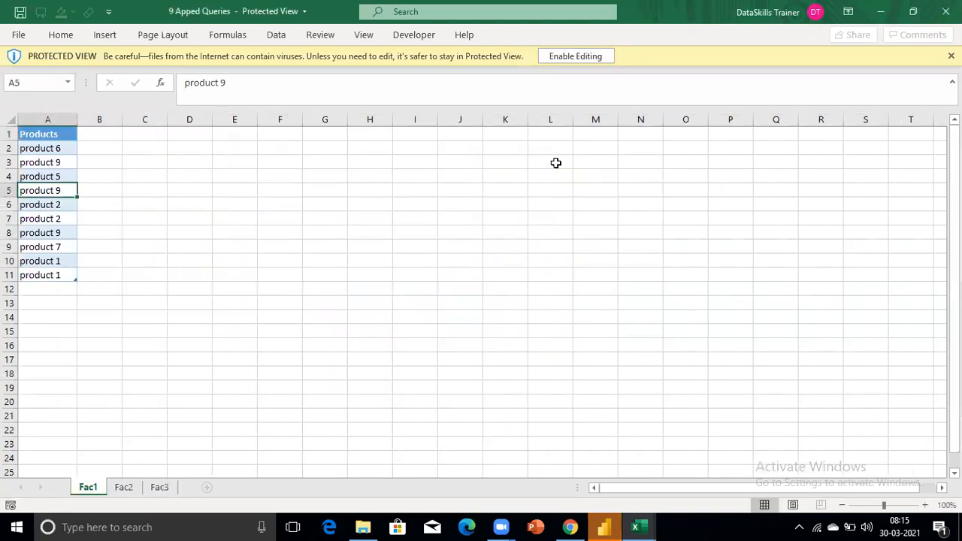
{"action": "left_click", "coordinate": [946, 11]}
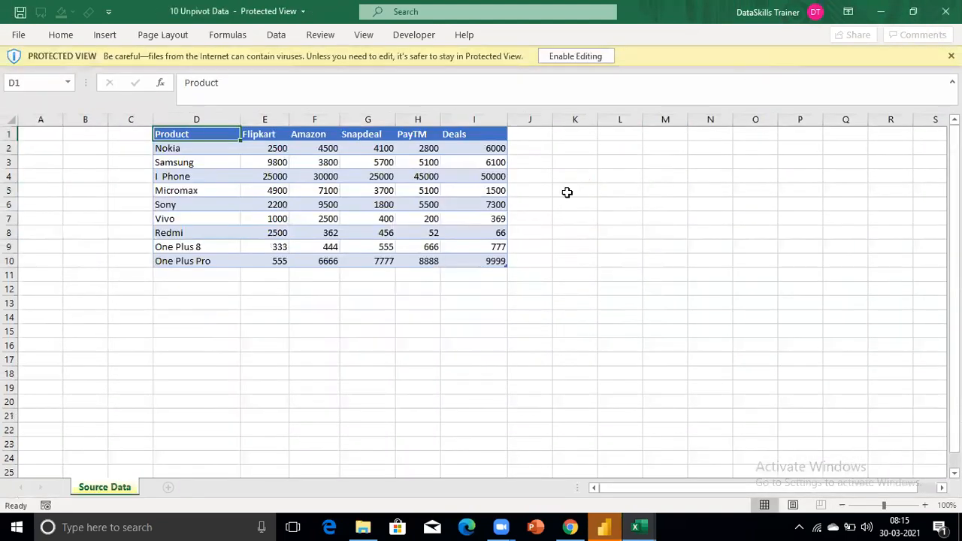
Step: Enable editing and external content in the "10 Unpivot Data" workbook, and select the whole product table for review
{"action": "left_click", "coordinate": [575, 57]}
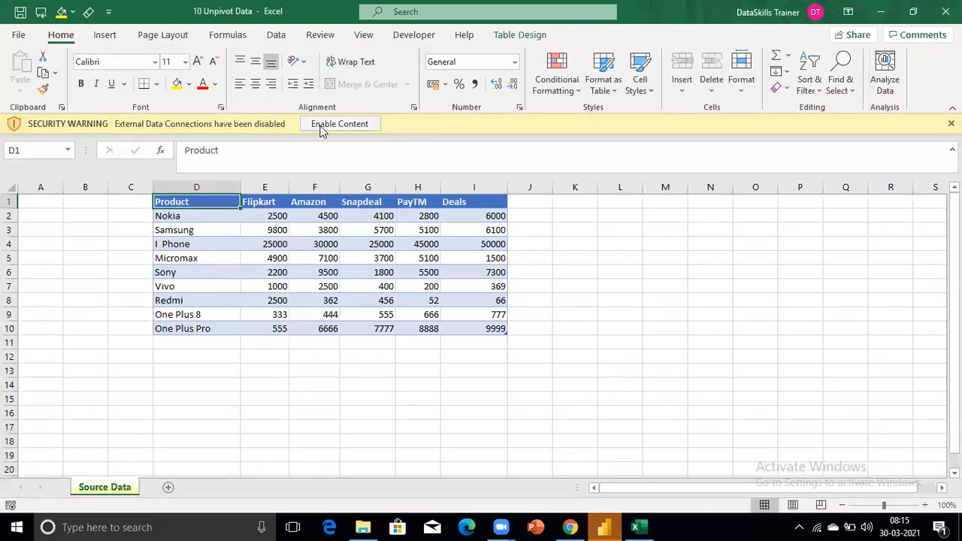
{"action": "left_click", "coordinate": [339, 124]}
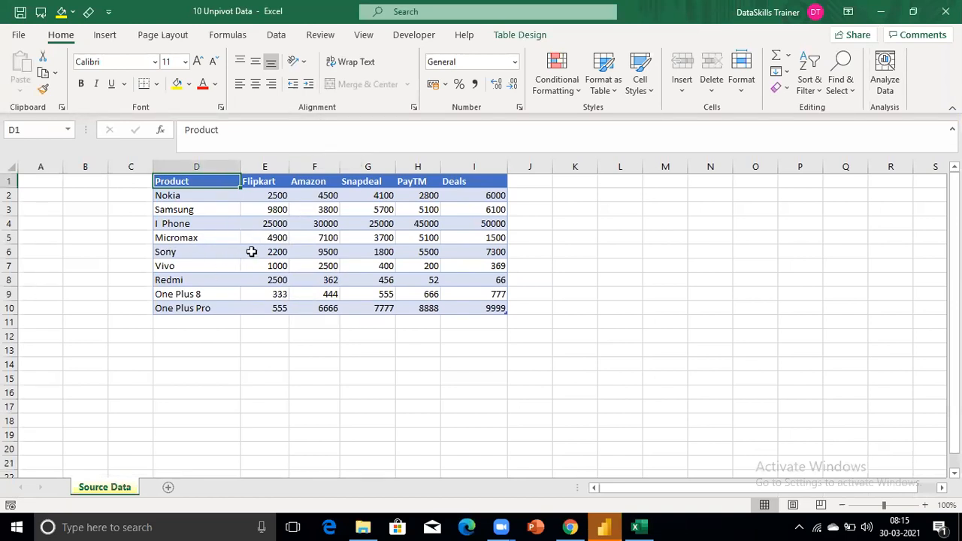
{"action": "key", "text": "ctrl+shift+Right"}
{"action": "key", "text": "ctrl+shift+Down"}
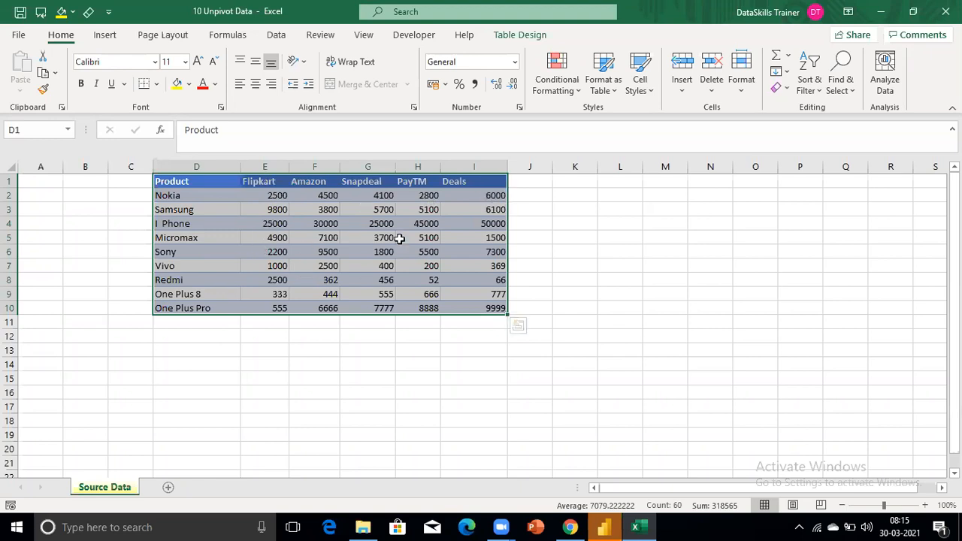
{"action": "left_click", "coordinate": [350, 253]}
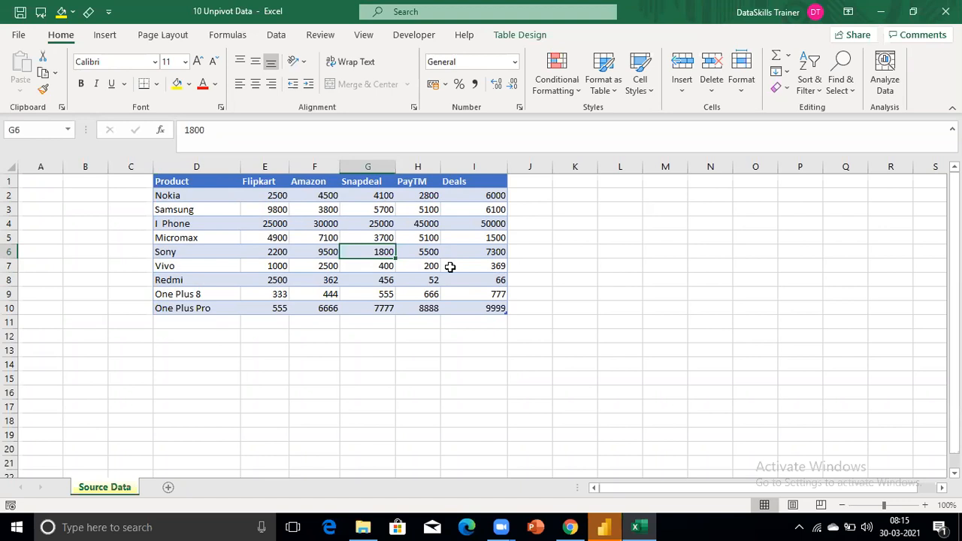
Step: Enter the header "Product" in cell L1, beside the source table
{"action": "key", "text": "ctrl+Up"}
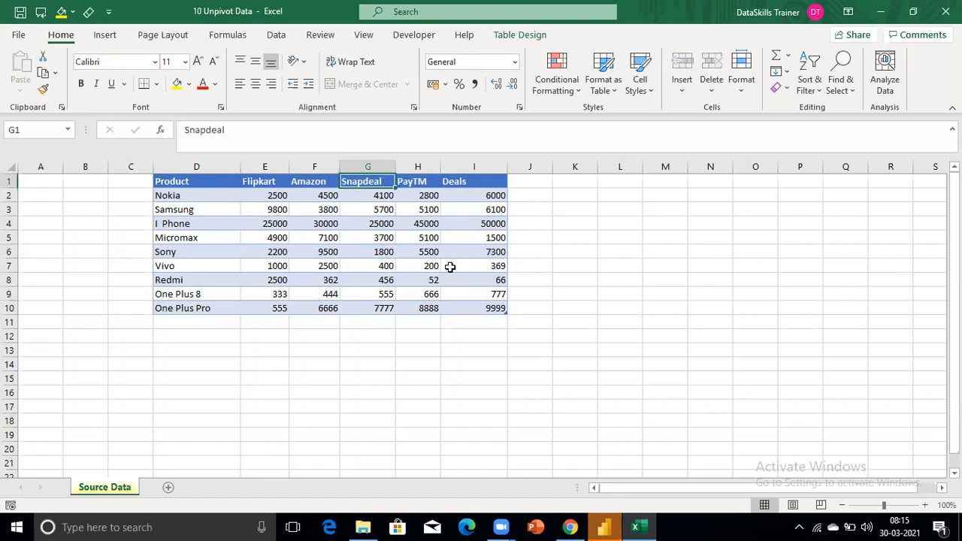
{"action": "key", "text": "ctrl+Right"}
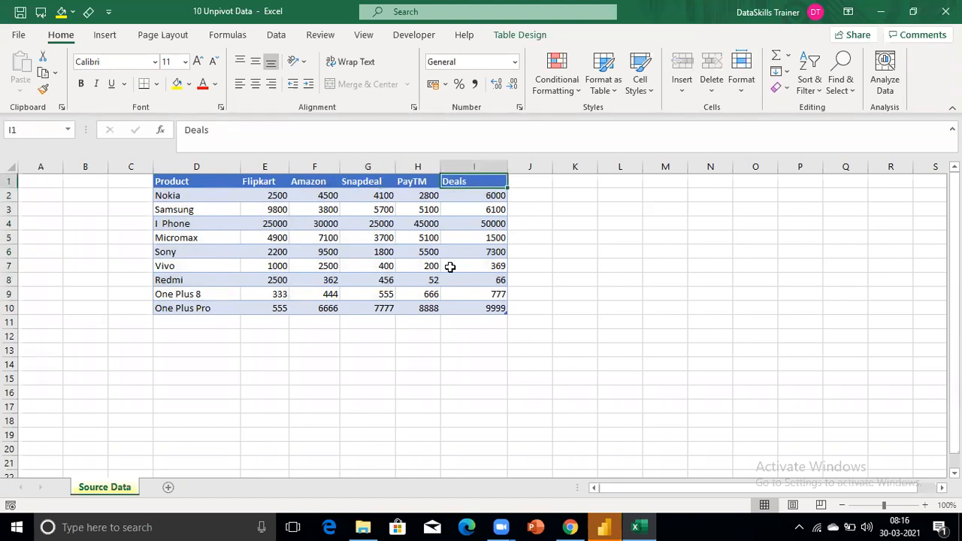
{"action": "key", "text": "Right"}
{"action": "key", "text": "Right"}
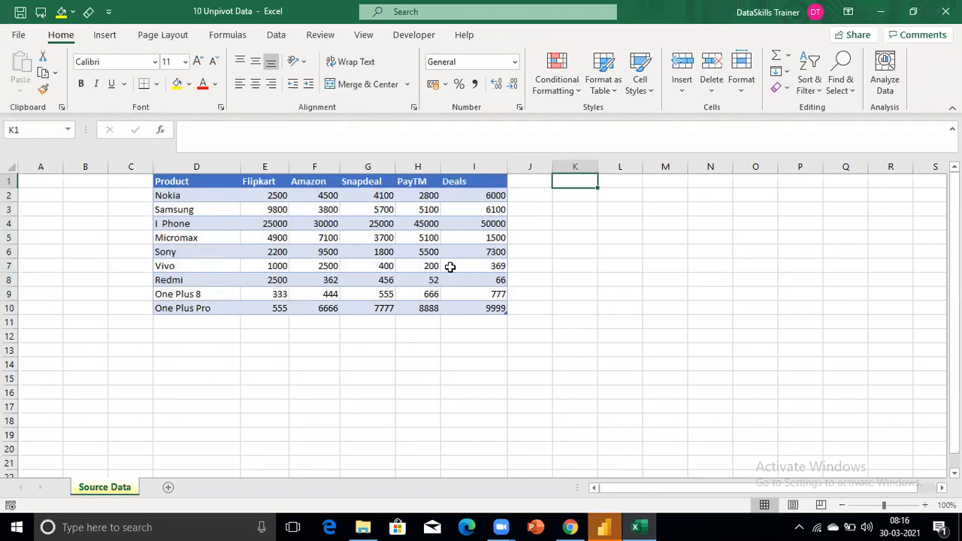
{"action": "key", "text": "Right"}
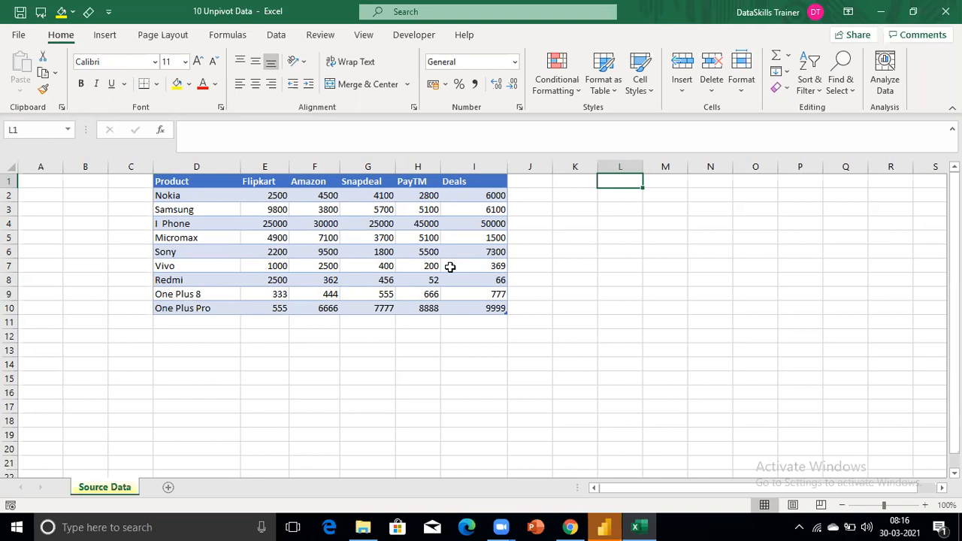
{"action": "type", "text": "Product"}
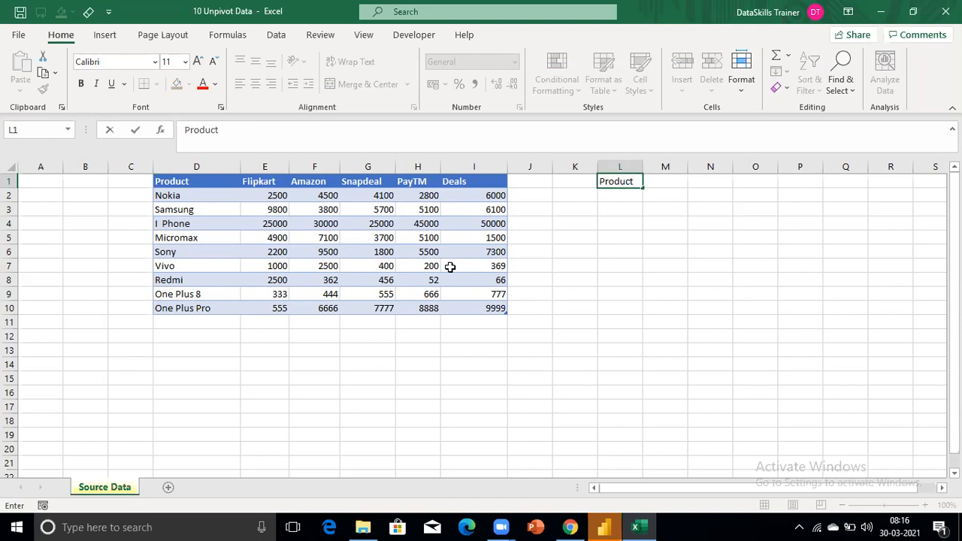
{"action": "left_click", "coordinate": [194, 166]}
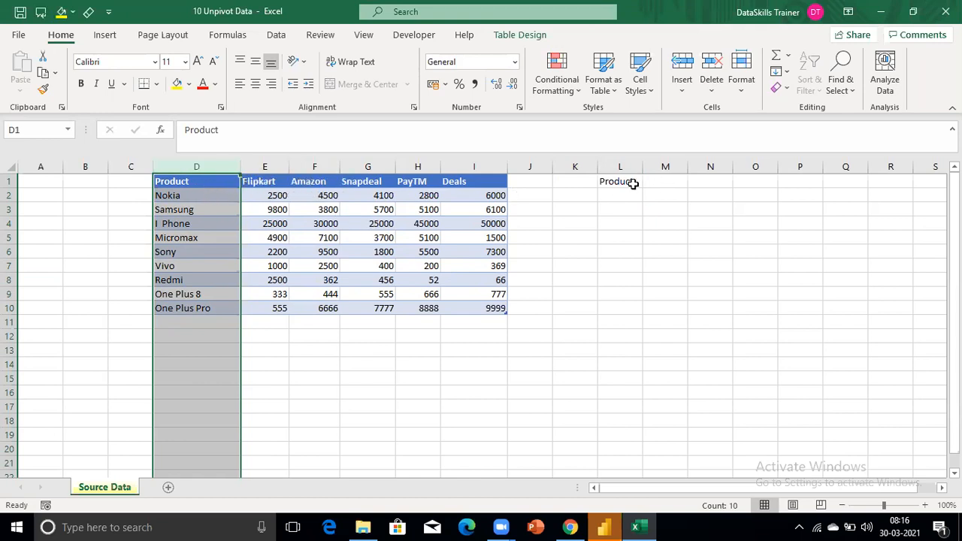
Step: Review the source table's vendor headers from Flipkart to Deals, and enter the header "Vendor Name" in cell M1
{"action": "left_click", "coordinate": [257, 182]}
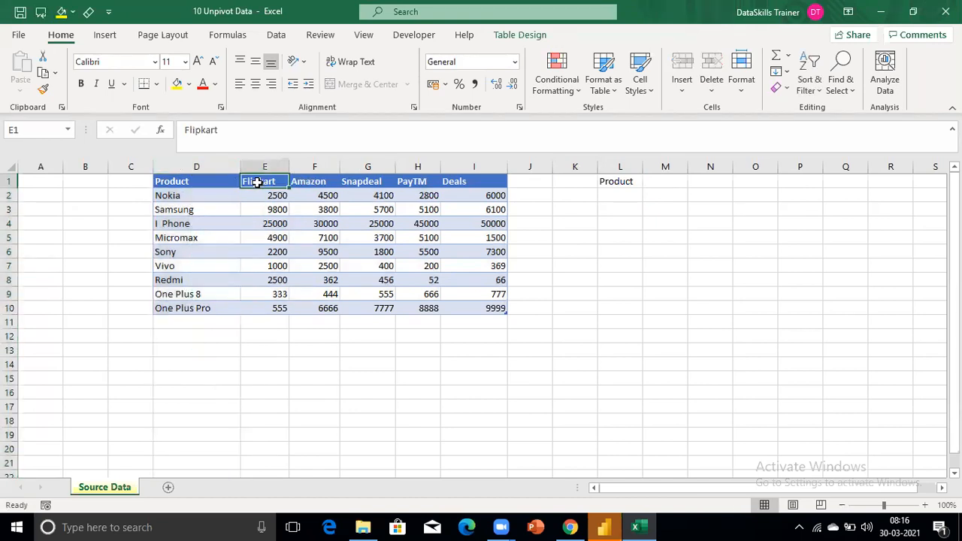
{"action": "key", "text": "ctrl+shift+Right"}
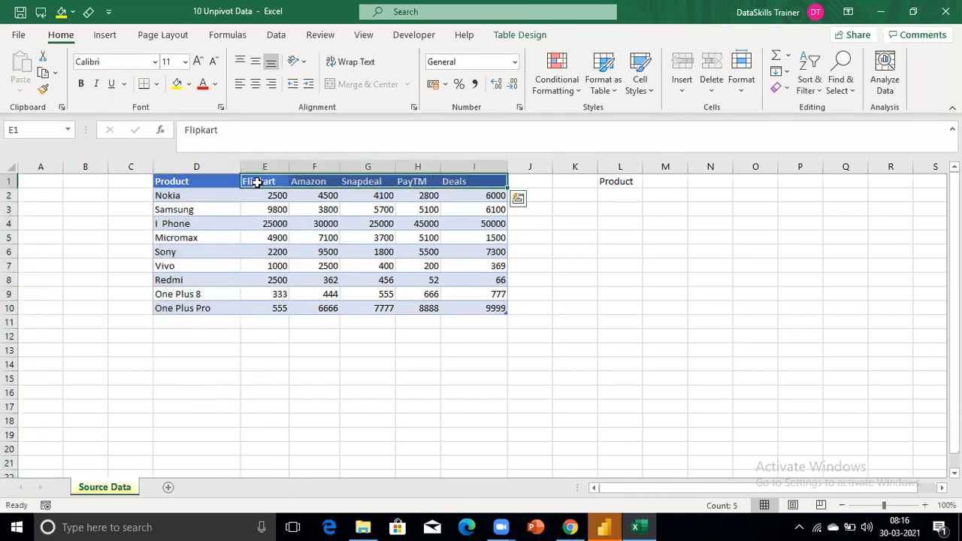
{"action": "key", "text": "Right"}
{"action": "key", "text": "Right"}
{"action": "key", "text": "Right"}
{"action": "key", "text": "Right"}
{"action": "key", "text": "Right"}
{"action": "key", "text": "Right"}
{"action": "key", "text": "Right"}
{"action": "key", "text": "Right"}
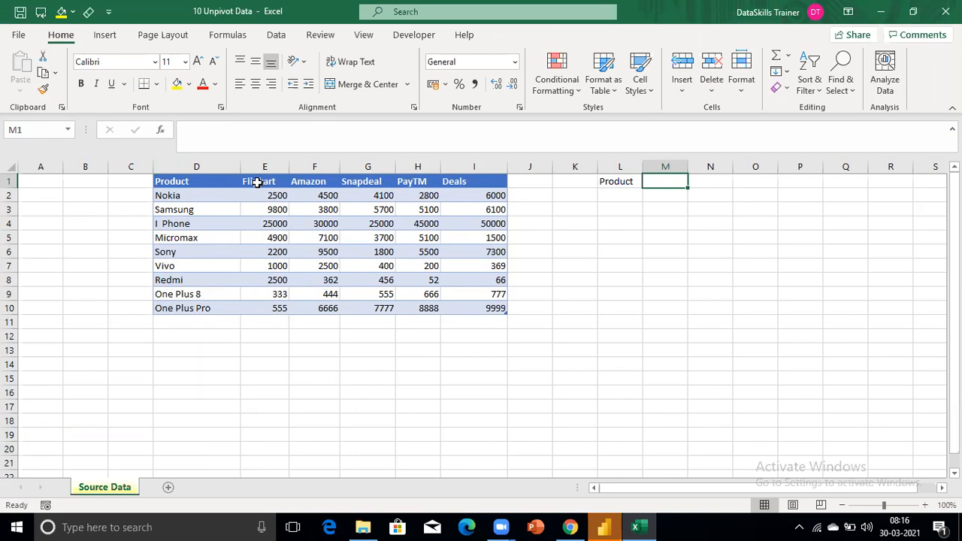
{"action": "type", "text": "Vendor Name"}
{"action": "key", "text": "Tab"}
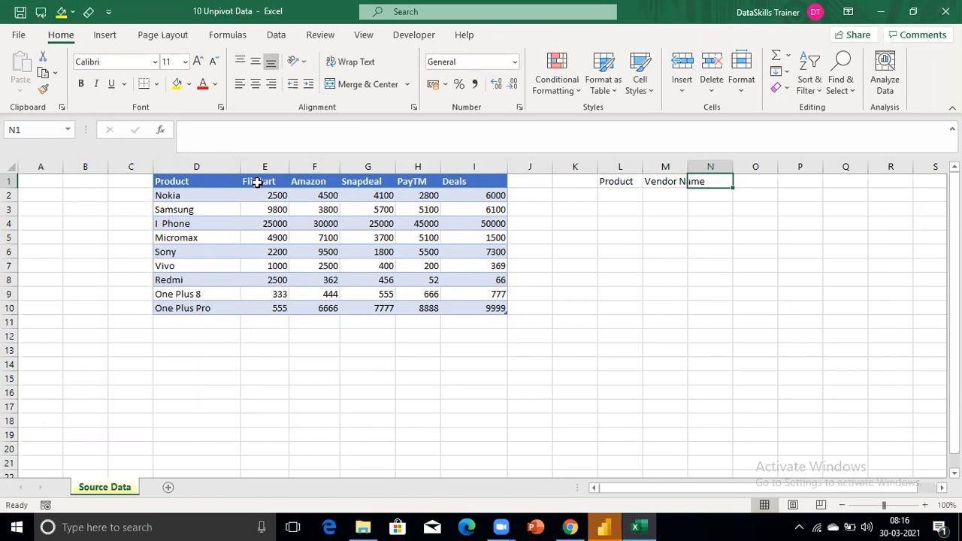
Step: Enter the header "Sales Amount" in cell N1 and fit the width of column M to its contents
{"action": "type", "text": "Sales Amou"}
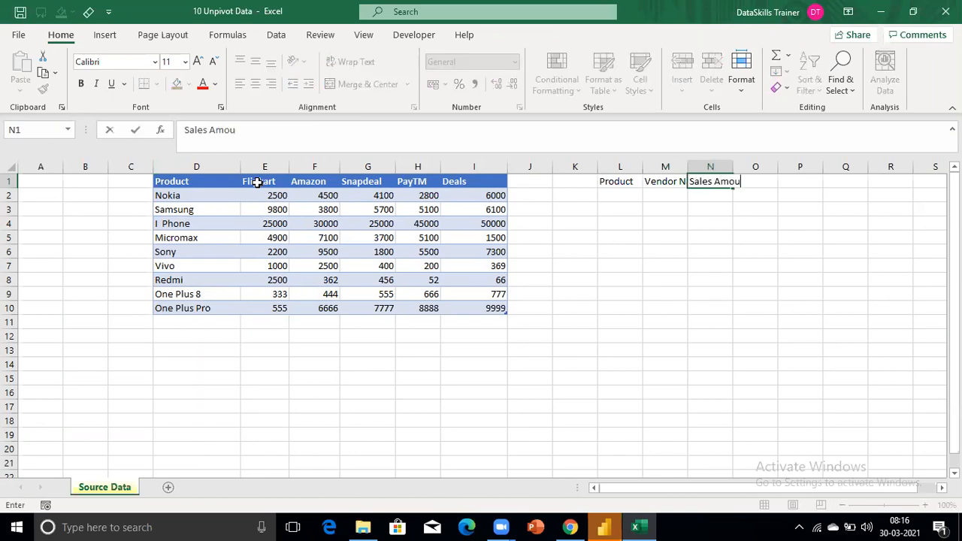
{"action": "type", "text": "nt"}
{"action": "key", "text": "Return"}
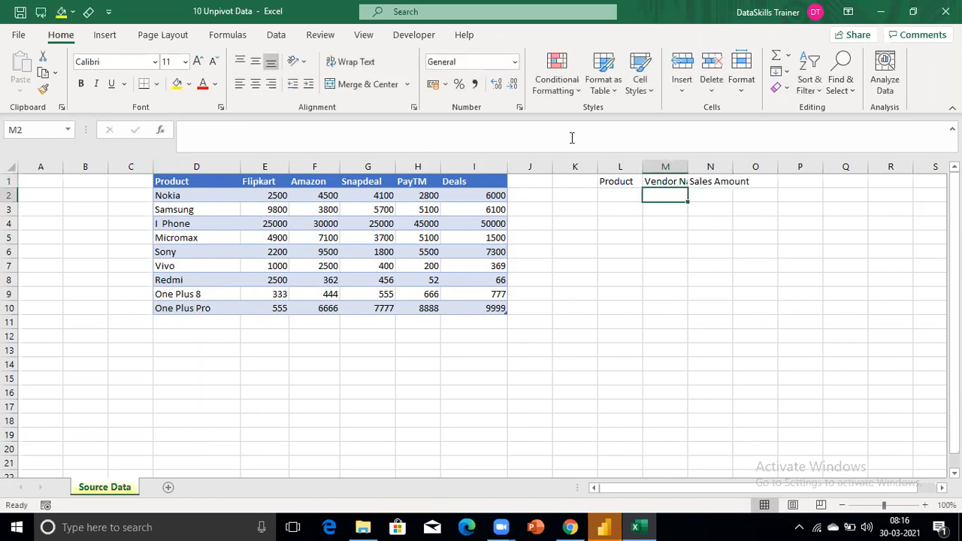
{"action": "double_click", "coordinate": [688, 166]}
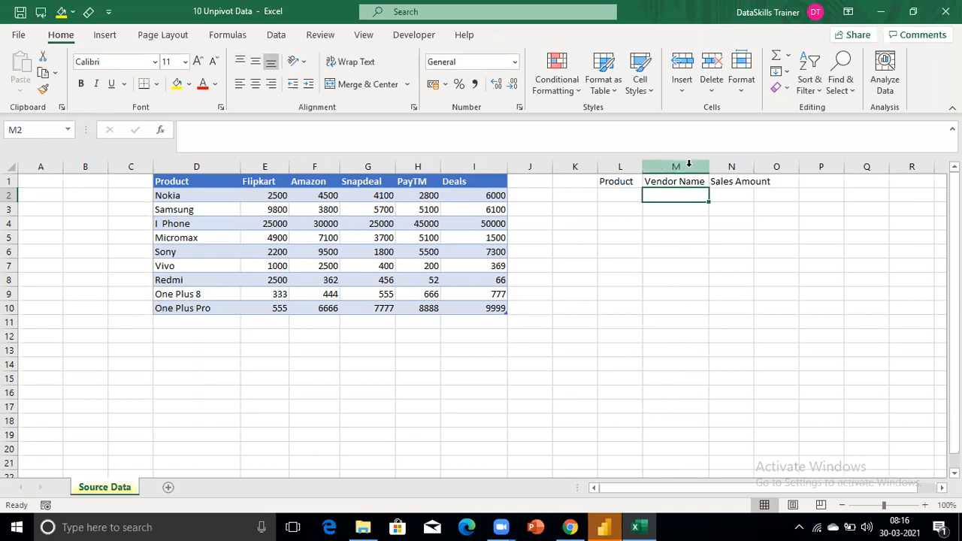
{"action": "left_click", "coordinate": [360, 218]}
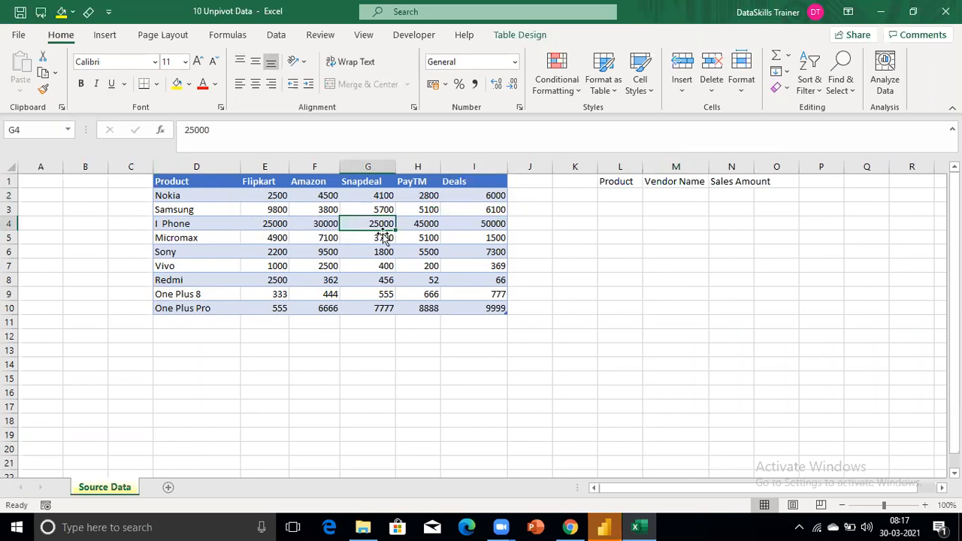
{"action": "left_click_drag", "start_coordinate": [619, 183], "coordinate": [718, 350]}
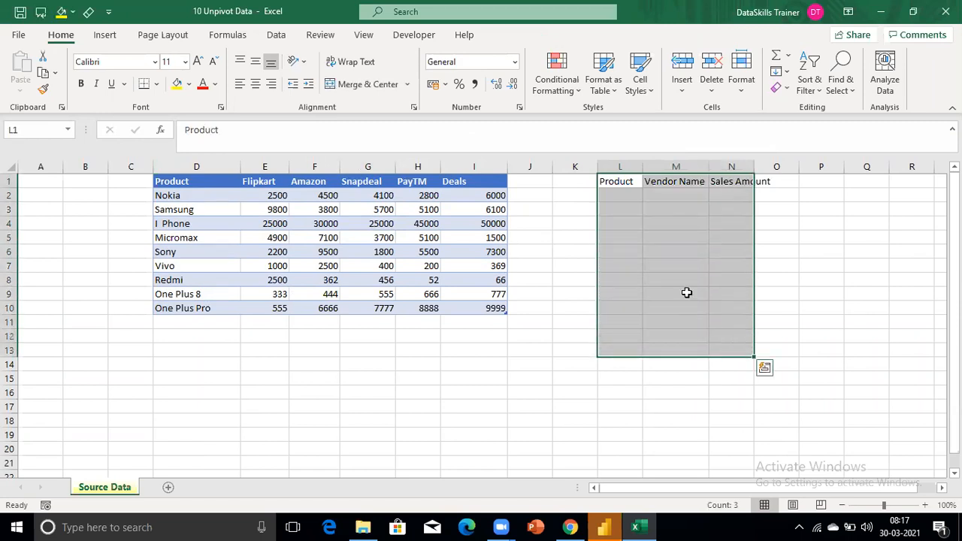
{"action": "left_click", "coordinate": [246, 210]}
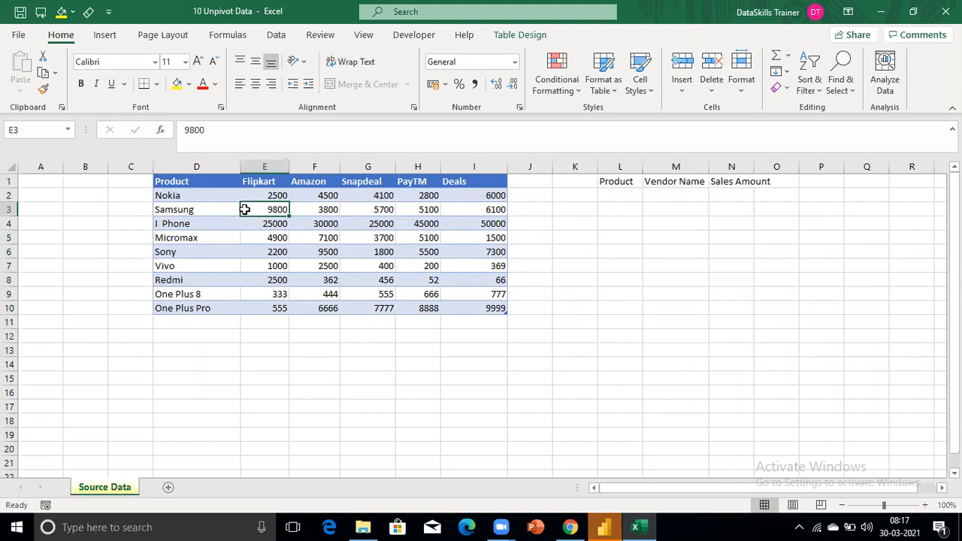
{"action": "left_click", "coordinate": [615, 192]}
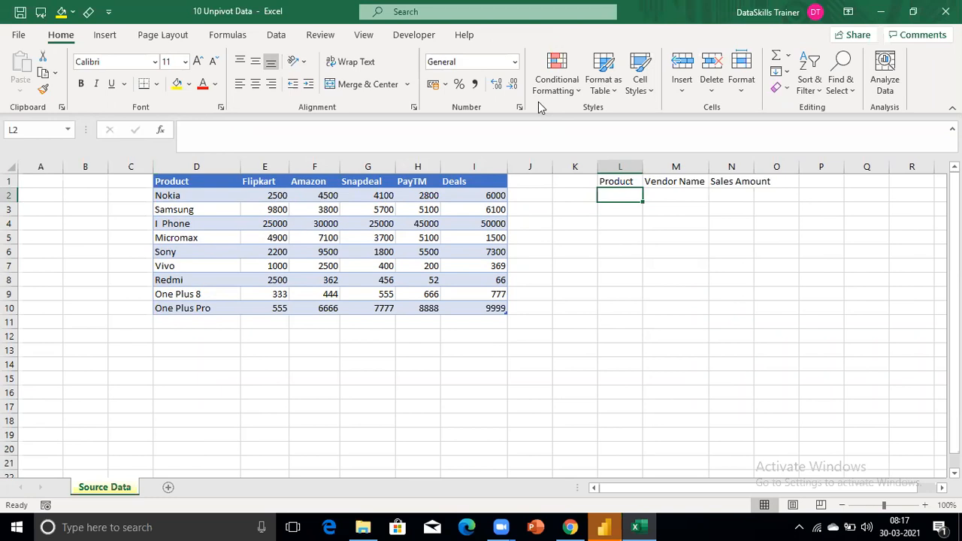
Step: Copy the product name Nokia from the source table into cell L2 and widen column L
{"action": "left_click", "coordinate": [190, 193]}
{"action": "key", "text": "ctrl+c"}
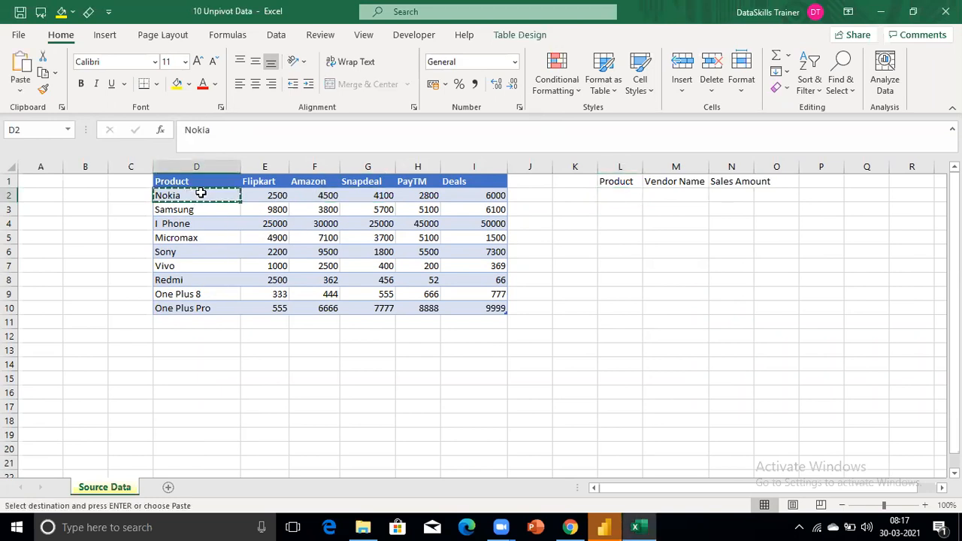
{"action": "left_click", "coordinate": [607, 196]}
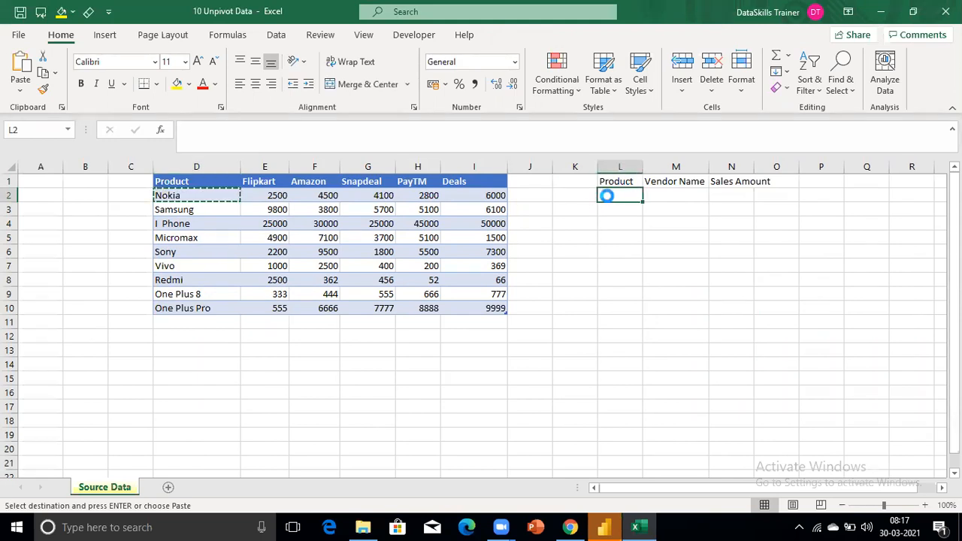
{"action": "key", "text": "ctrl+v"}
{"action": "key", "text": "Escape"}
{"action": "left_click_drag", "start_coordinate": [642, 166], "coordinate": [668, 166]}
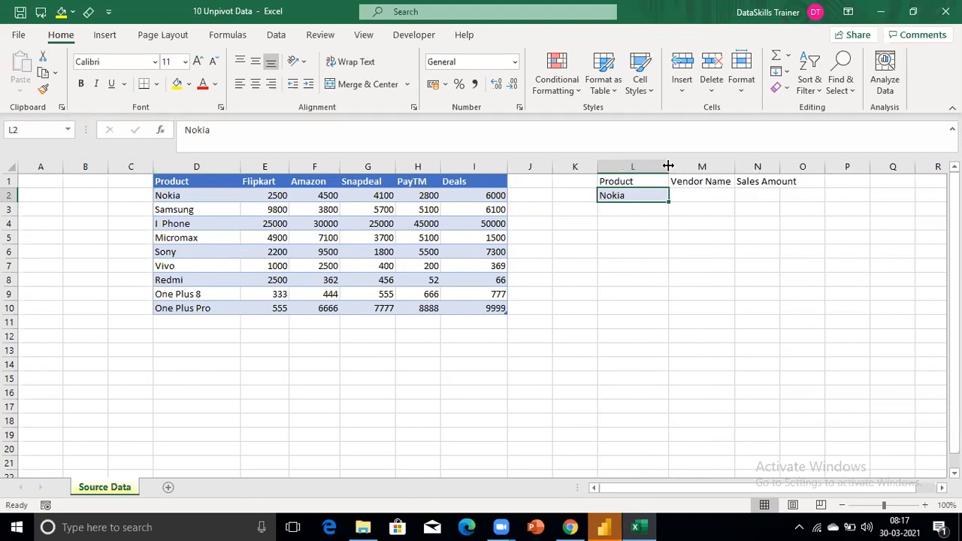
Step: Copy the vendor headers E1:I1 from Flipkart to Deals and paste them as transposed values starting in cell M2
{"action": "key", "text": "Left"}
{"action": "key", "text": "Left"}
{"action": "key", "text": "Left"}
{"action": "key", "text": "Left"}
{"action": "key", "text": "Left"}
{"action": "key", "text": "Left"}
{"action": "key", "text": "Left"}
{"action": "key", "text": "Up"}
{"action": "key", "text": "ctrl+shift+Right"}
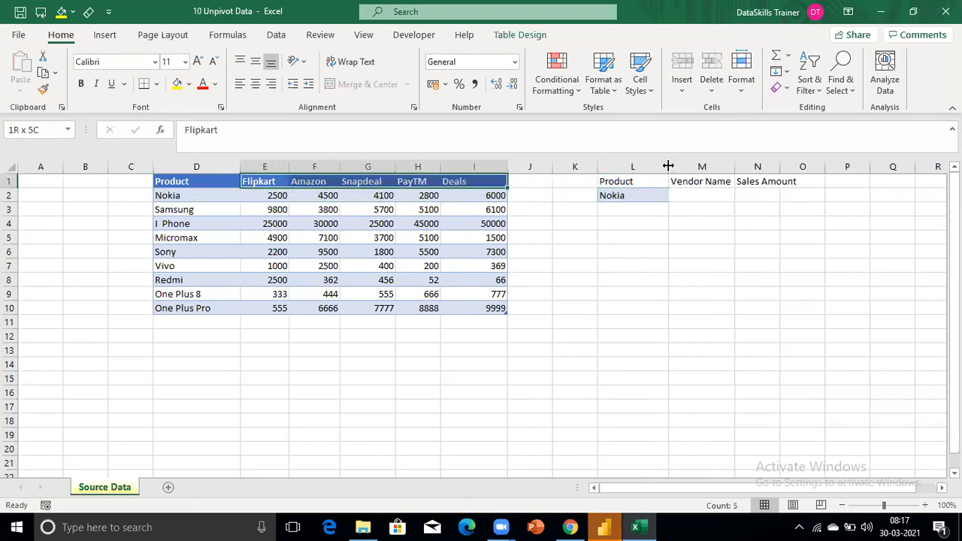
{"action": "key", "text": "ctrl+c"}
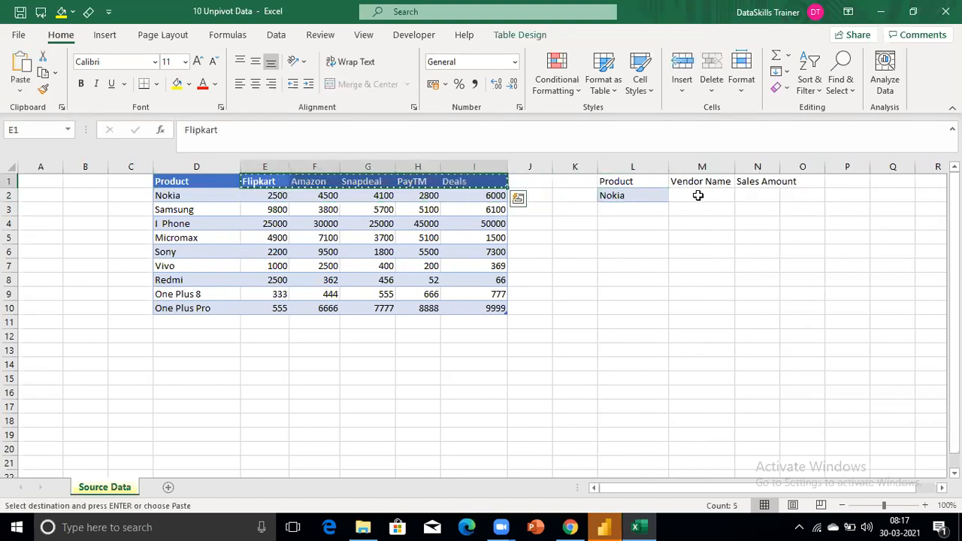
{"action": "left_click", "coordinate": [698, 195]}
{"action": "key", "text": "ctrl+alt+v"}
{"action": "key", "text": "v"}
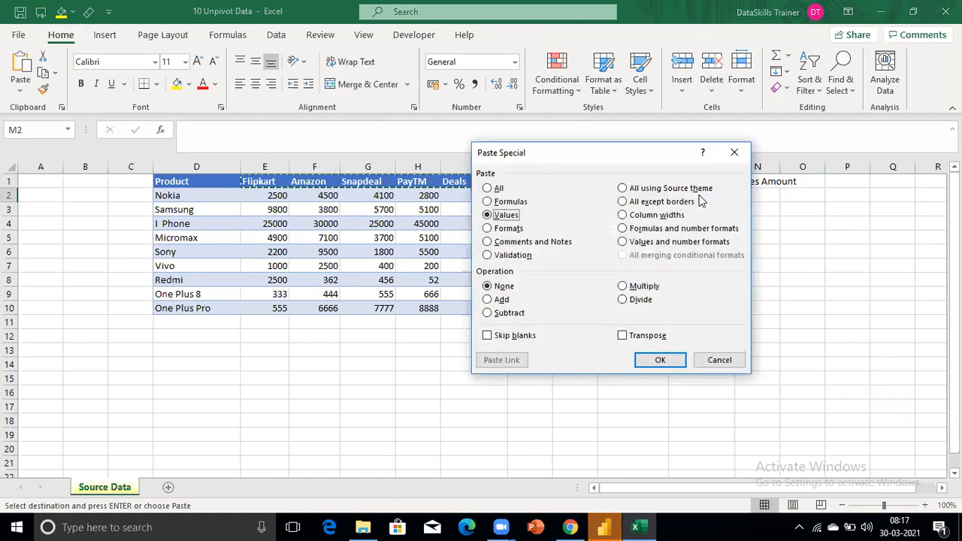
{"action": "left_click", "coordinate": [625, 336]}
{"action": "left_click", "coordinate": [660, 361]}
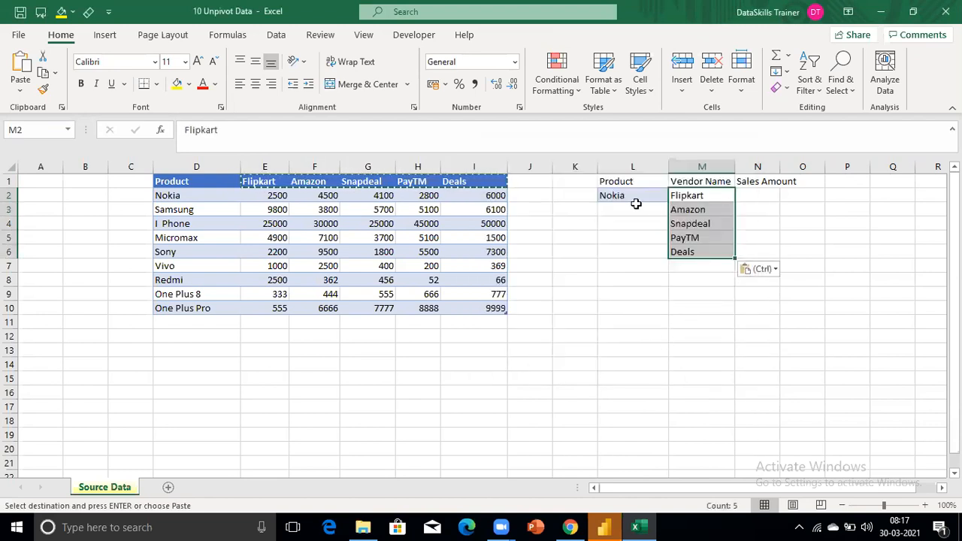
Step: Fill the product name Nokia down through L2:L6 so each vendor row has its product
{"action": "left_click", "coordinate": [630, 201]}
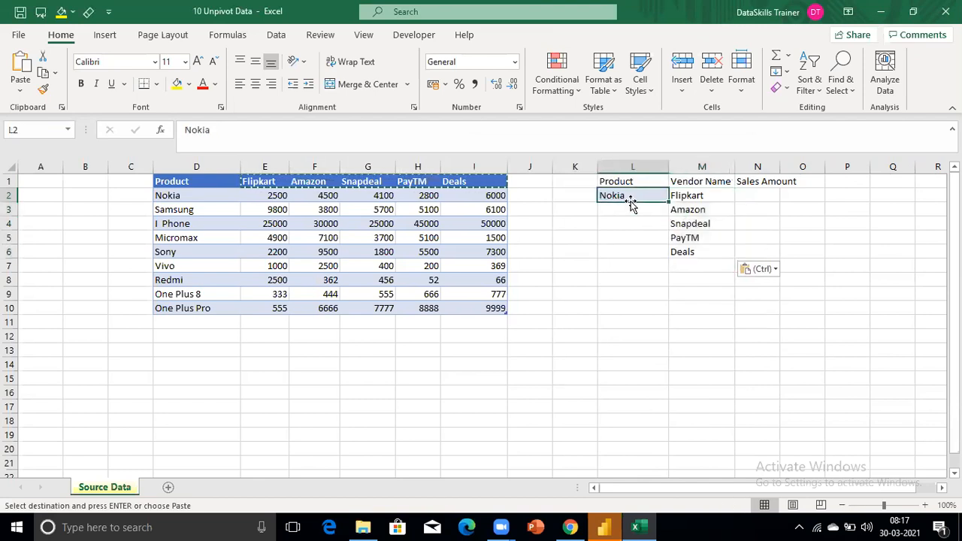
{"action": "key", "text": "shift+Down"}
{"action": "key", "text": "shift+Down"}
{"action": "key", "text": "shift+Down"}
{"action": "key", "text": "shift+Down"}
{"action": "key", "text": "ctrl+d"}
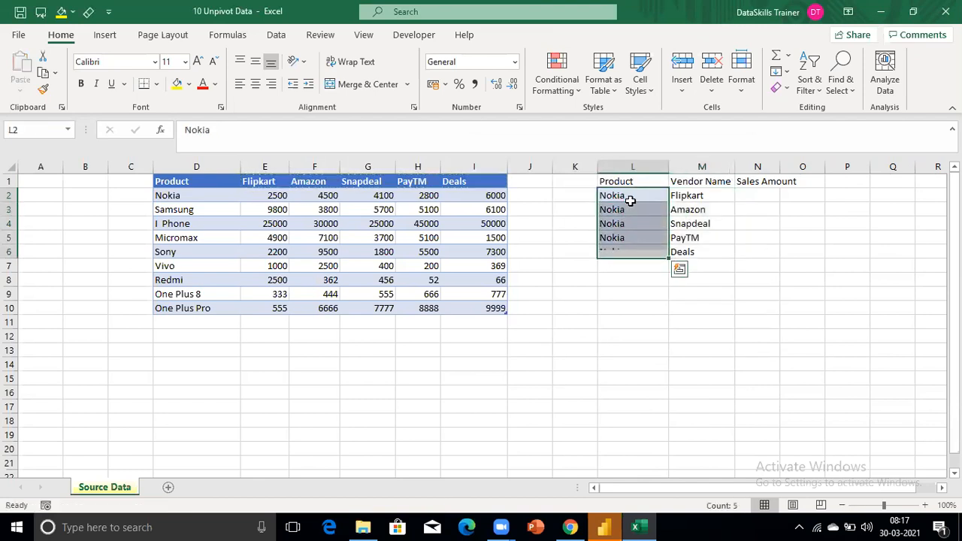
Step: Copy Nokia's sales figures in E2:I2 and paste them as transposed values under Sales Amount from cell N2
{"action": "left_click", "coordinate": [246, 196]}
{"action": "key", "text": "ctrl+shift+Right"}
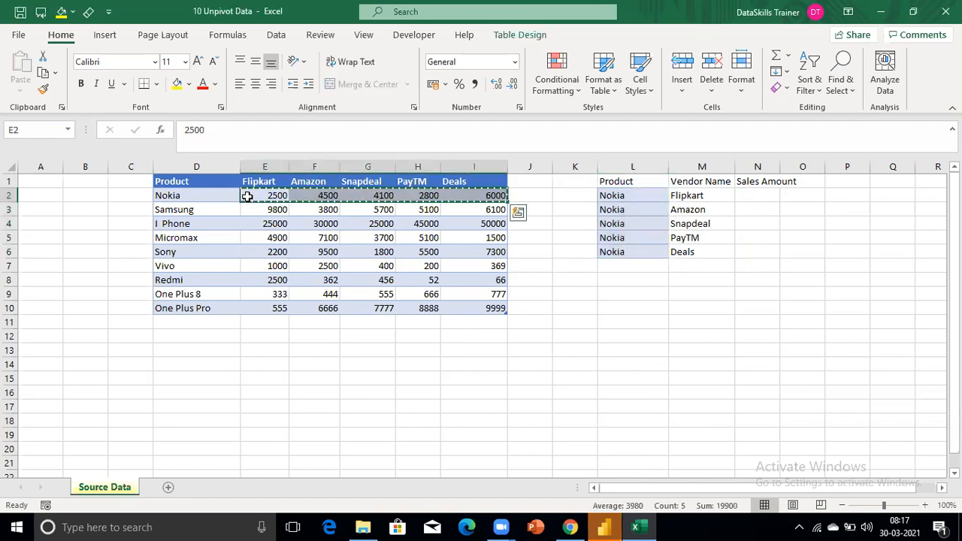
{"action": "key", "text": "ctrl+c"}
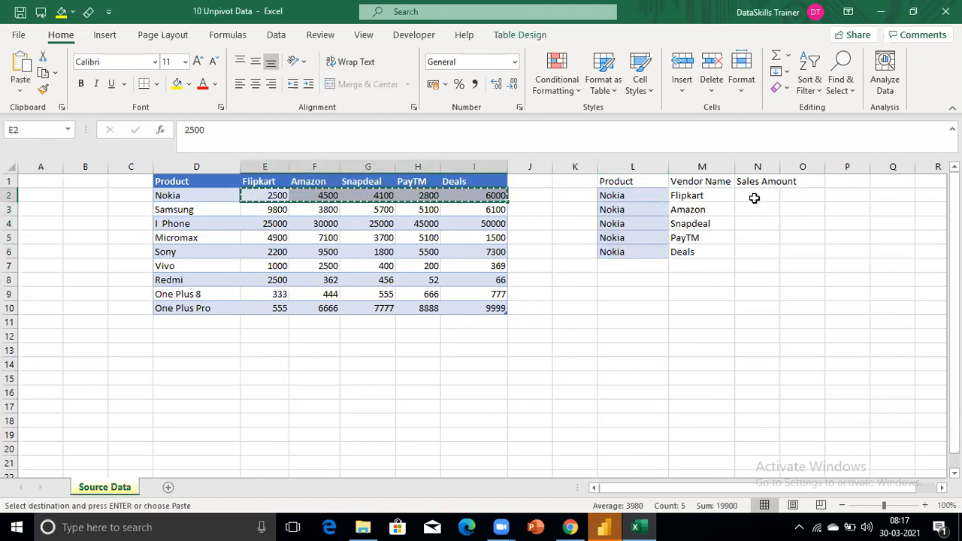
{"action": "left_click", "coordinate": [754, 198]}
{"action": "key", "text": "ctrl+alt+v"}
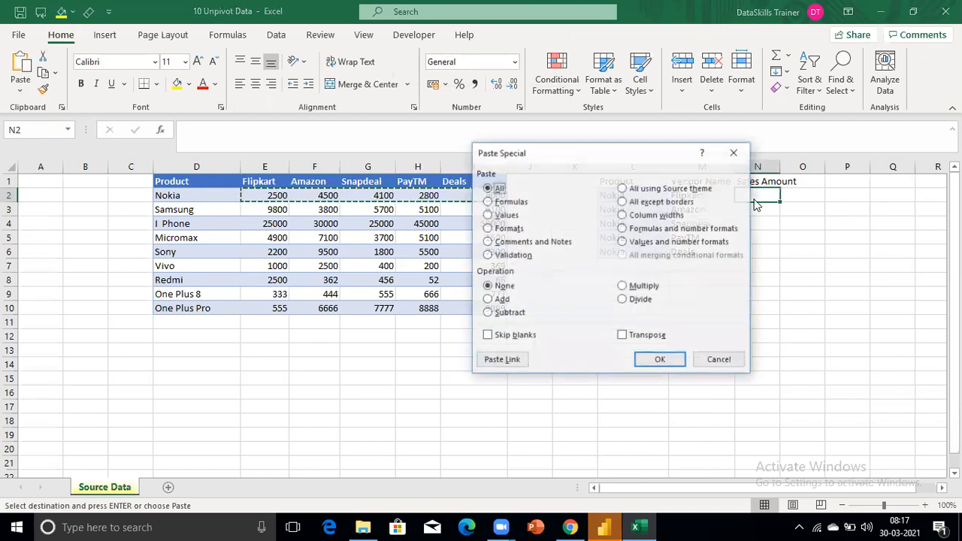
{"action": "key", "text": "v"}
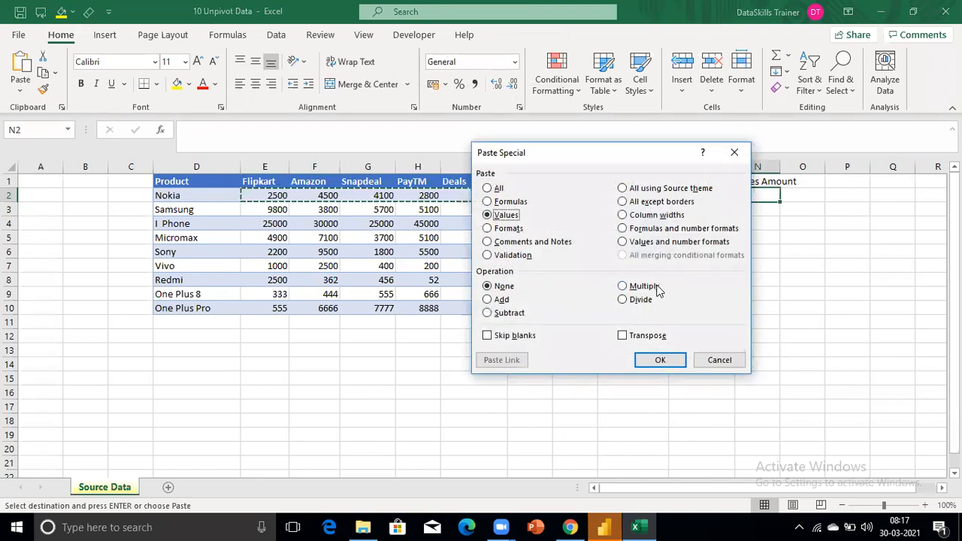
{"action": "left_click", "coordinate": [627, 339]}
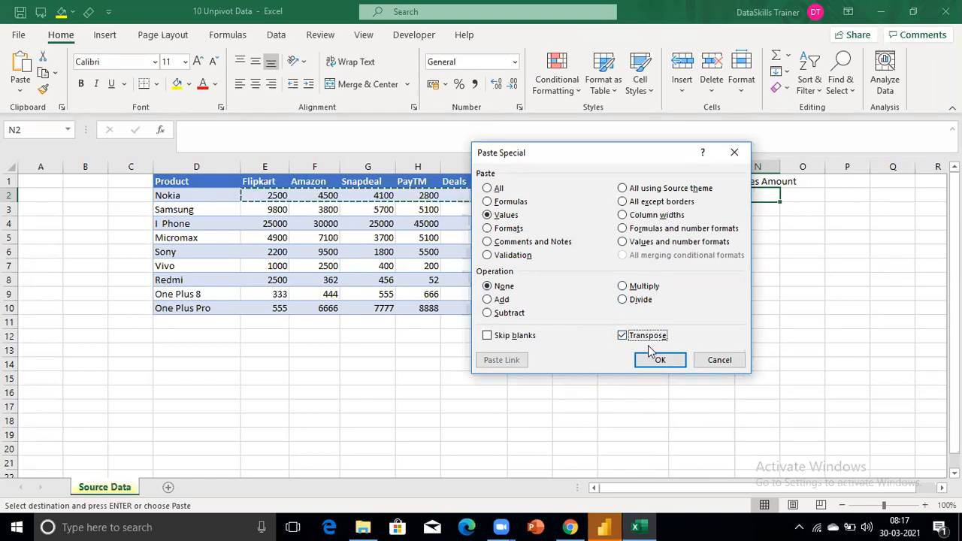
{"action": "left_click", "coordinate": [666, 360]}
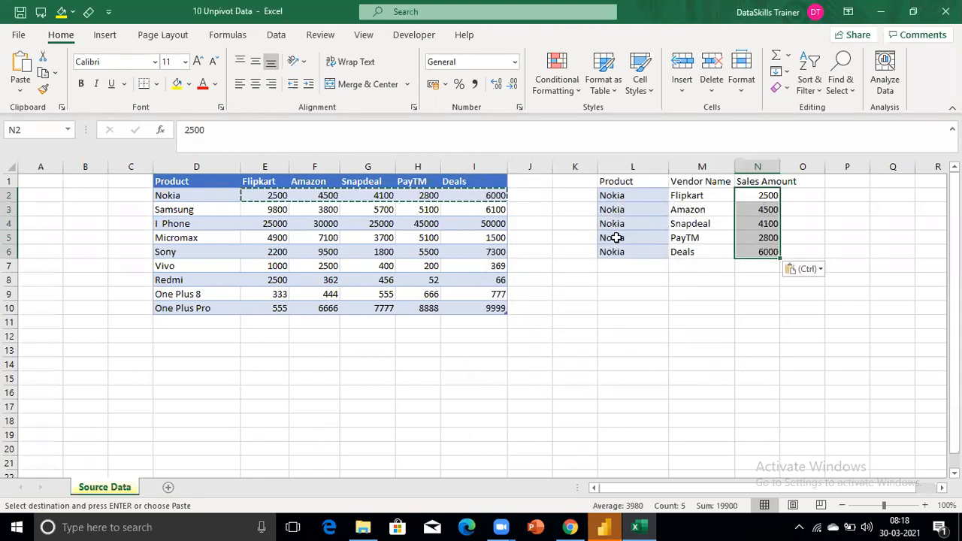
Step: Copy the product name Samsung from the source table into cell L7
{"action": "left_click", "coordinate": [192, 213]}
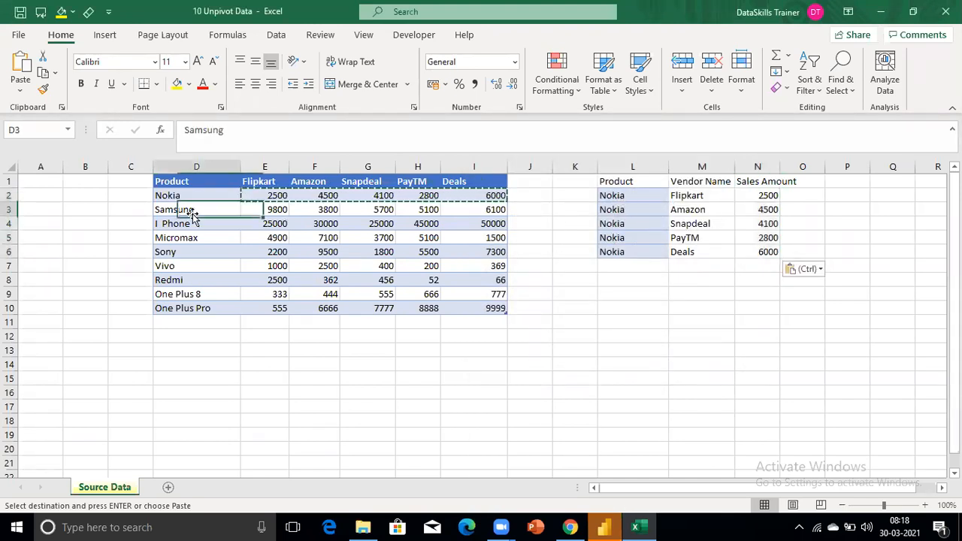
{"action": "key", "text": "ctrl+c"}
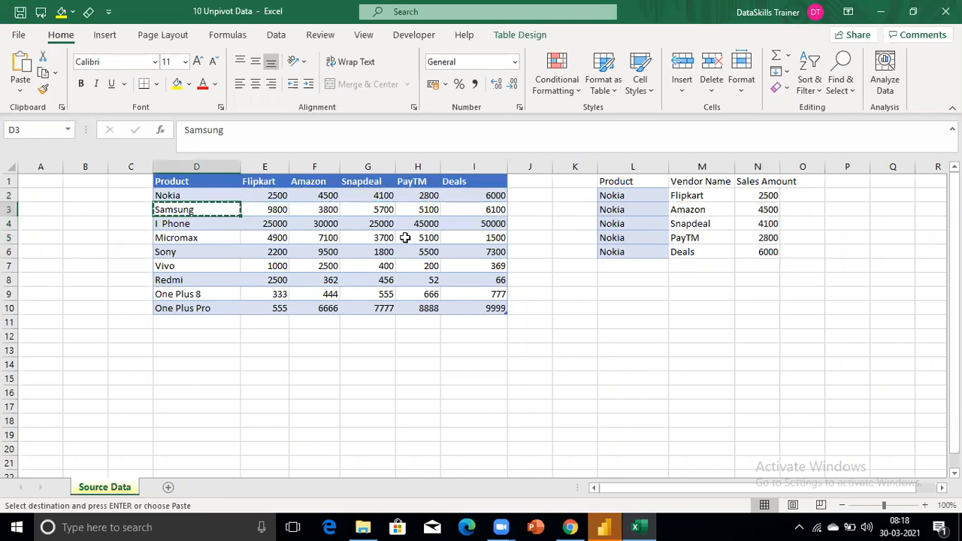
{"action": "left_click", "coordinate": [616, 268]}
{"action": "key", "text": "ctrl+v"}
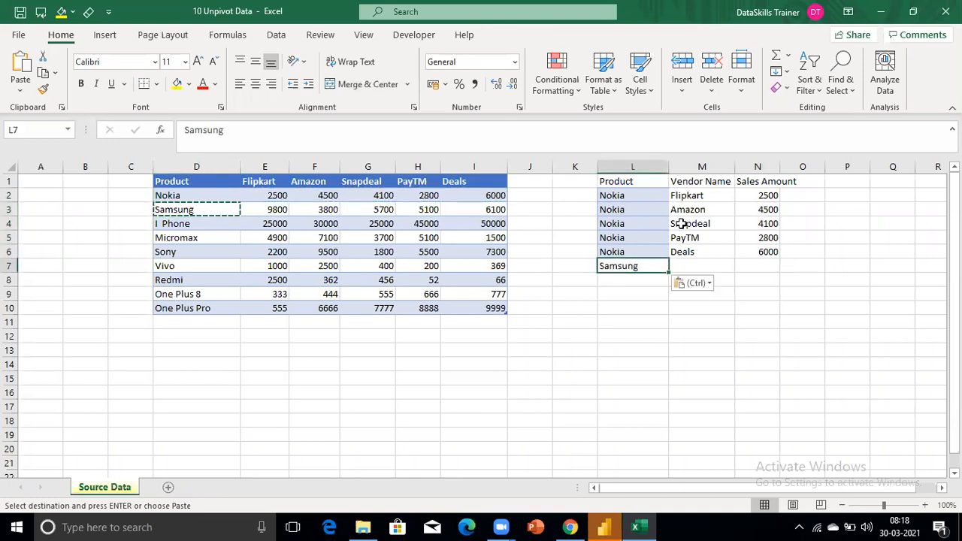
Step: Duplicate the five vendor names in M2:M6 directly below, starting in cell M7
{"action": "left_click", "coordinate": [688, 199]}
{"action": "key", "text": "ctrl+shift+Down"}
{"action": "key", "text": "ctrl+c"}
{"action": "key", "text": "ctrl+Down"}
{"action": "key", "text": "Down"}
{"action": "key", "text": "ctrl+v"}
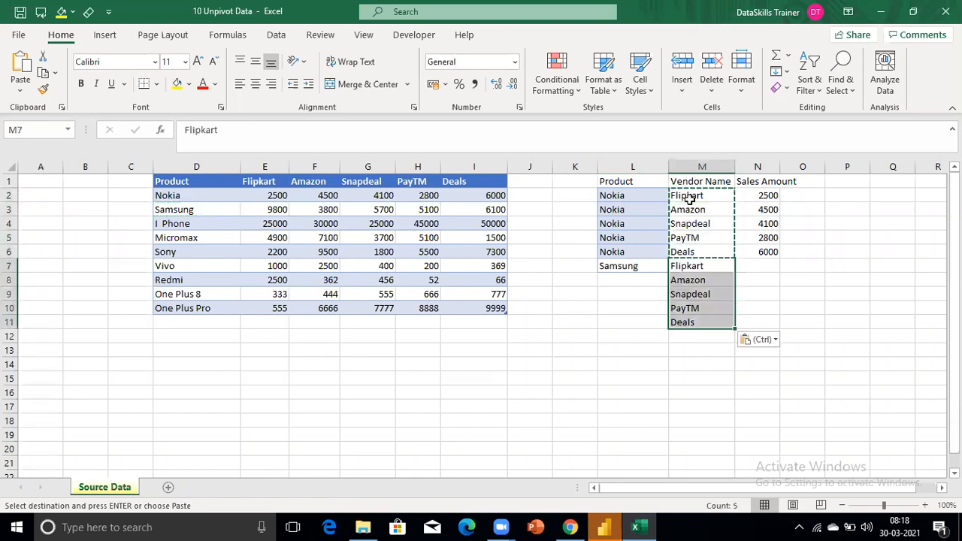
Step: Fill the product name Samsung down through L7:L11 beside the repeated vendor names
{"action": "key", "text": "Left"}
{"action": "key", "text": "shift+Down"}
{"action": "key", "text": "shift+Down"}
{"action": "key", "text": "shift+Down"}
{"action": "key", "text": "shift+Down"}
{"action": "key", "text": "ctrl+d"}
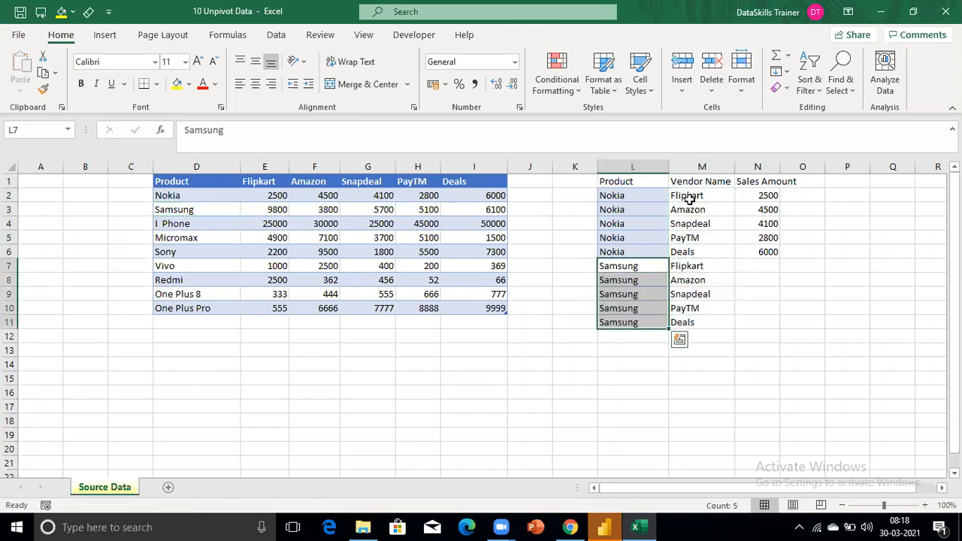
Step: Copy the sales figures in E4:I4 and paste them as transposed values under Sales Amount from cell N7
{"action": "left_click", "coordinate": [251, 226]}
{"action": "key", "text": "ctrl+shift+Right"}
{"action": "key", "text": "ctrl+c"}
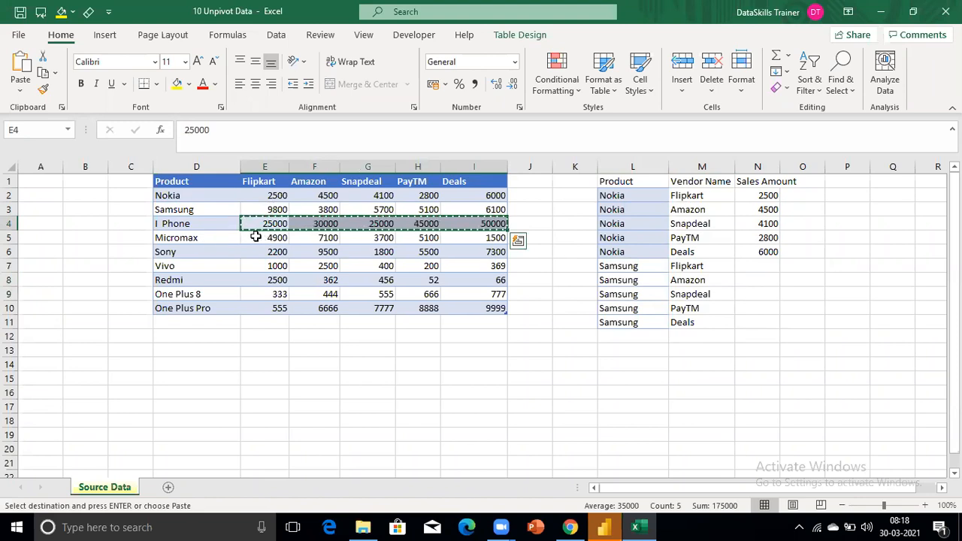
{"action": "left_click", "coordinate": [743, 268]}
{"action": "key", "text": "ctrl+alt+v"}
{"action": "key", "text": "v"}
{"action": "key", "text": "e"}
{"action": "key", "text": "Return"}
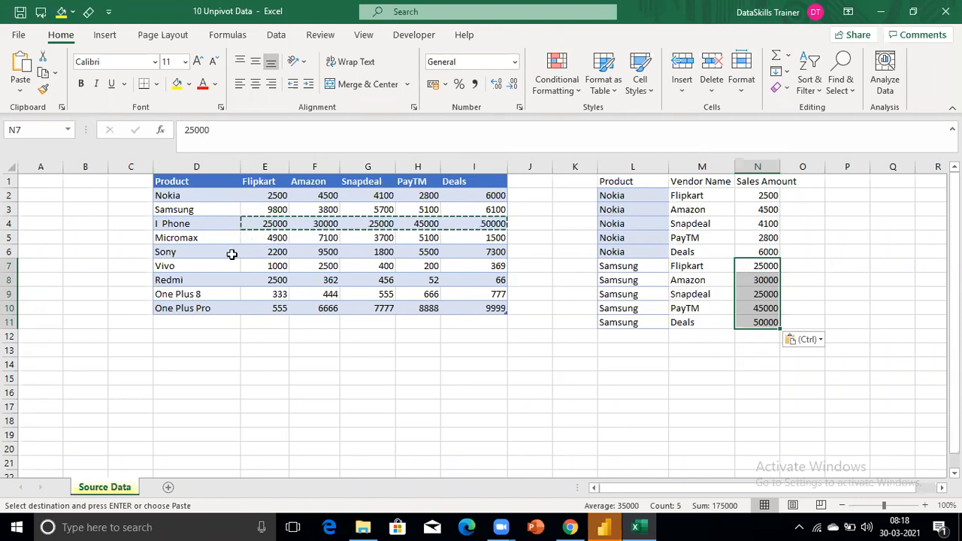
Step: Compare the source table with the manually unpivoted layout, and check the source table's name and design settings
{"action": "left_click", "coordinate": [194, 312]}
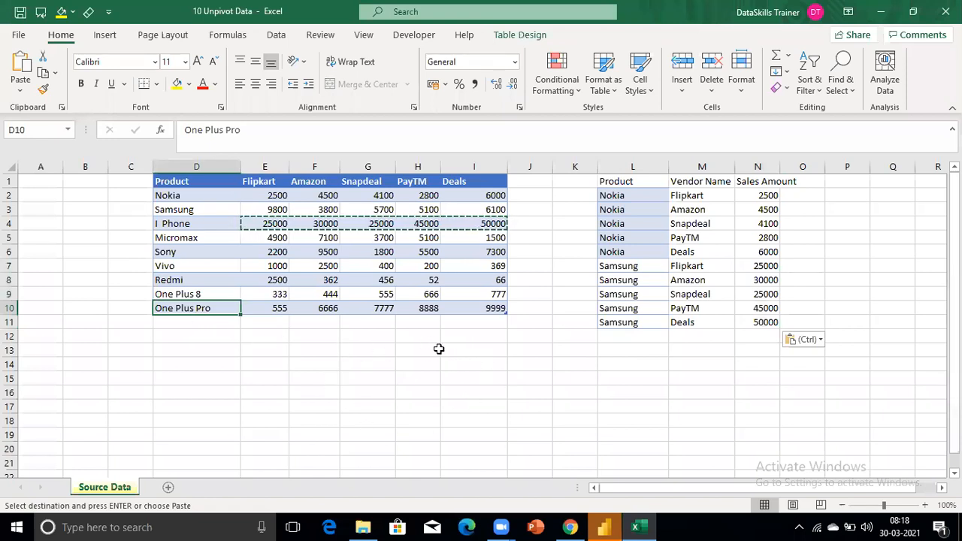
{"action": "left_click", "coordinate": [675, 242]}
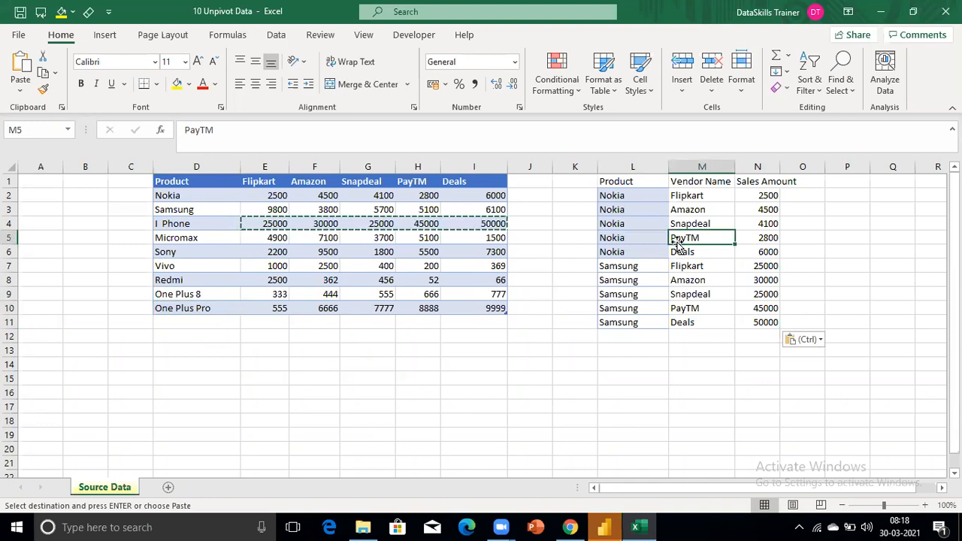
{"action": "key", "text": "Escape"}
{"action": "key", "text": "ctrl+Up"}
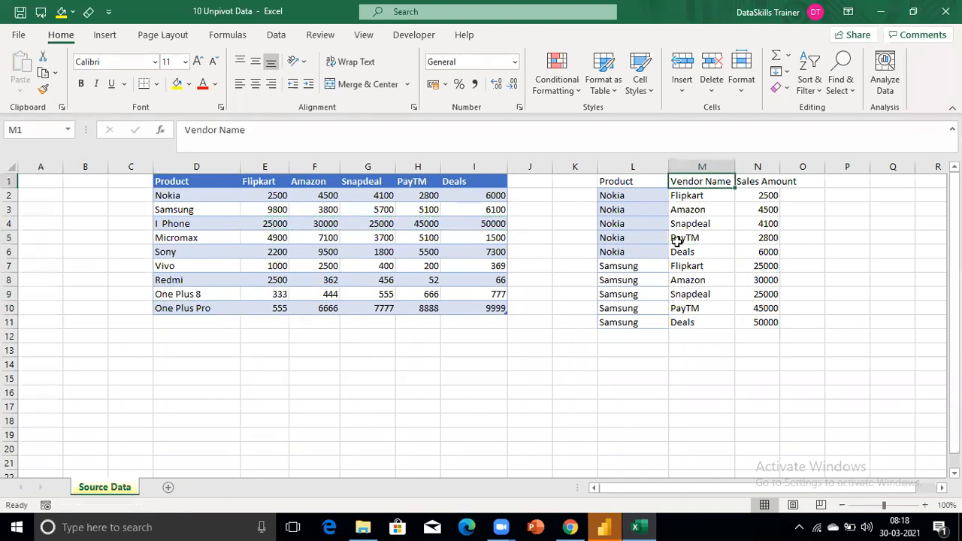
{"action": "key", "text": "ctrl+Left"}
{"action": "key", "text": "ctrl+Left"}
{"action": "key", "text": "ctrl+Left"}
{"action": "key", "text": "ctrl+Left"}
{"action": "key", "text": "ctrl+Right"}
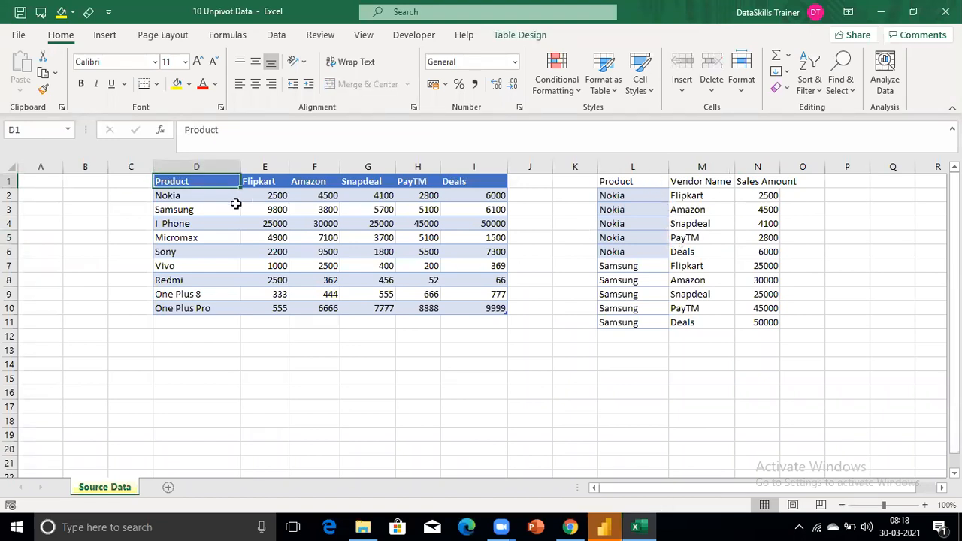
{"action": "left_click", "coordinate": [194, 208]}
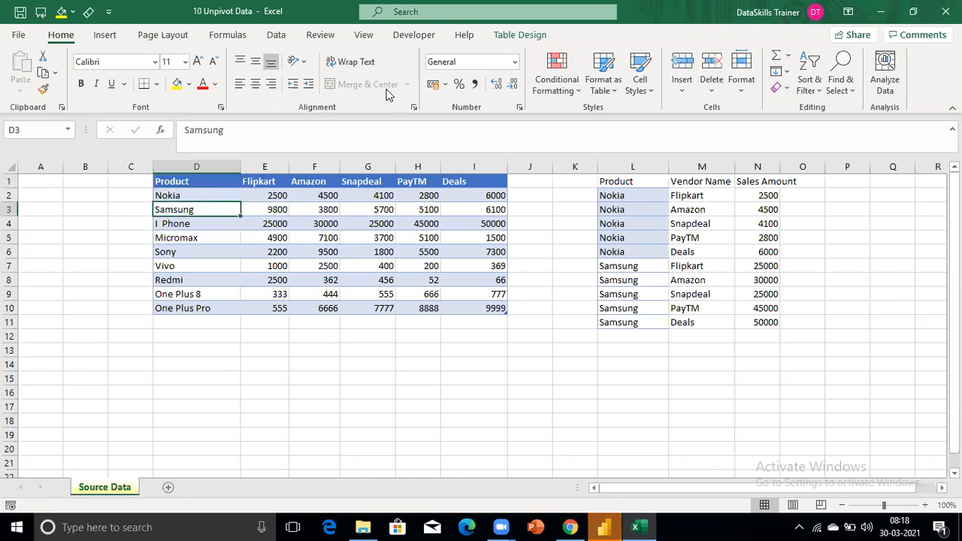
{"action": "left_click", "coordinate": [522, 35]}
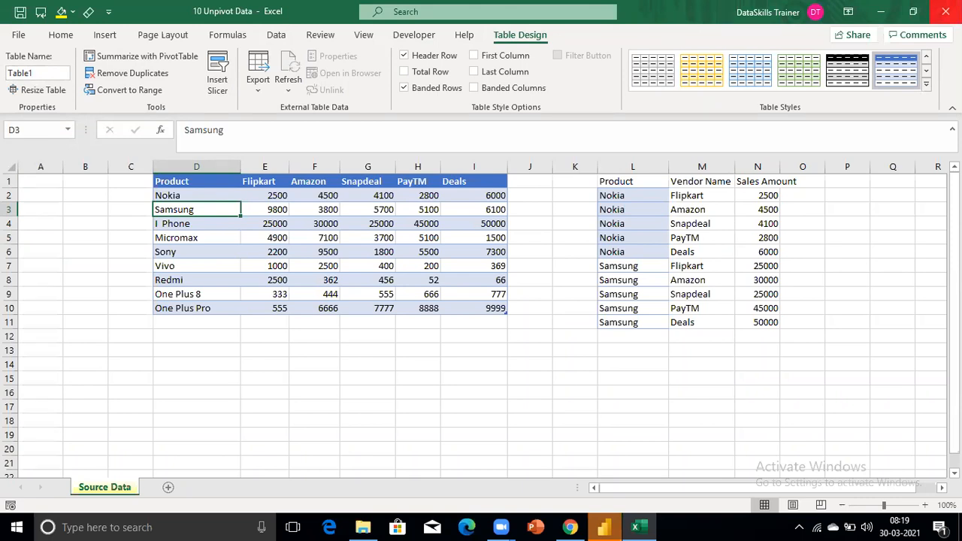
Step: Close the "10 Unpivot Data" workbook and switch to Power BI Desktop, showing the Input table in Data view
{"action": "left_click", "coordinate": [946, 12]}
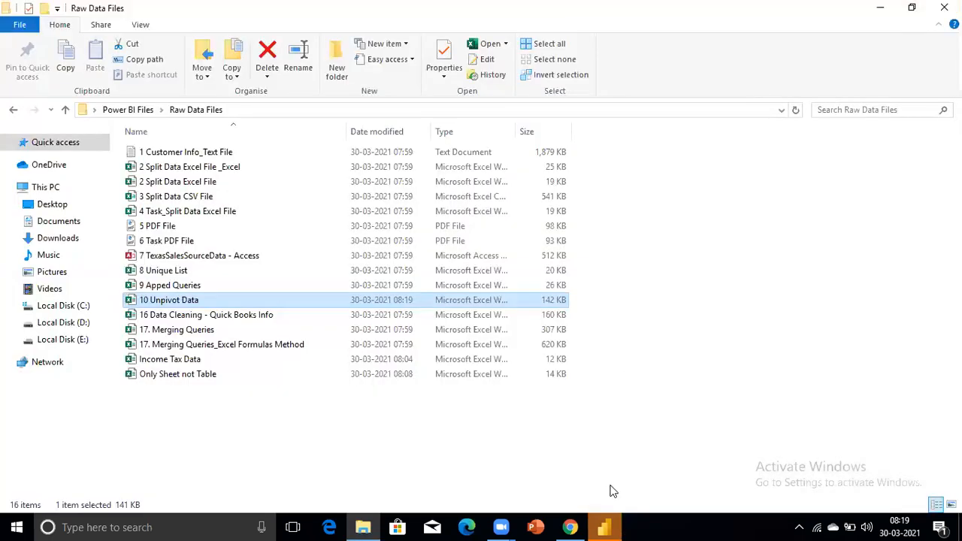
{"action": "left_click", "coordinate": [606, 528]}
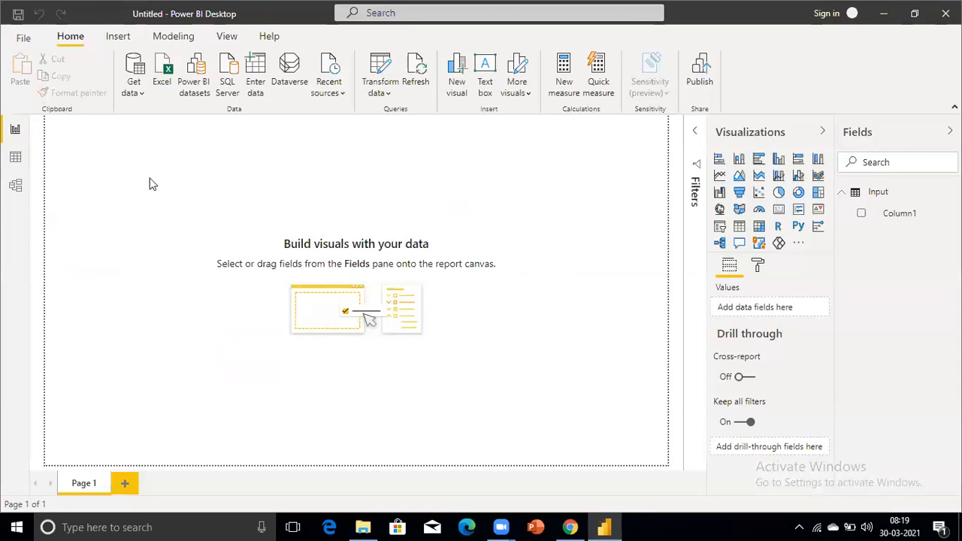
{"action": "left_click", "coordinate": [15, 156]}
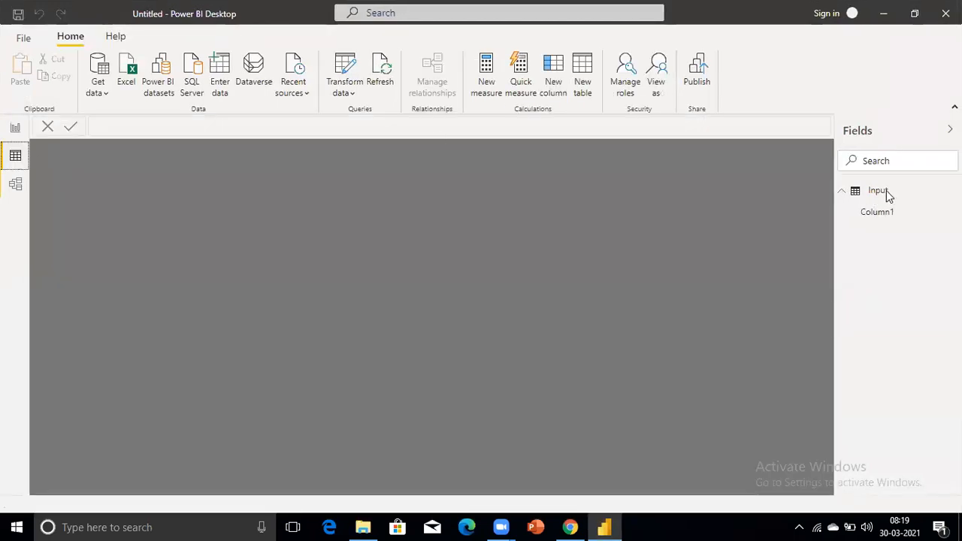
{"action": "left_click", "coordinate": [841, 193]}
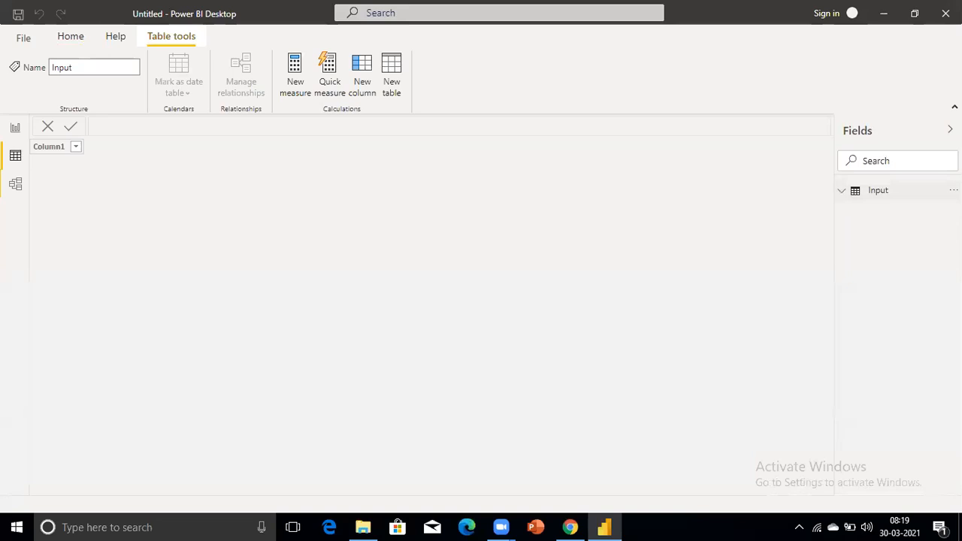
Step: Delete the Input table from the Power BI data model
{"action": "left_click", "coordinate": [954, 190]}
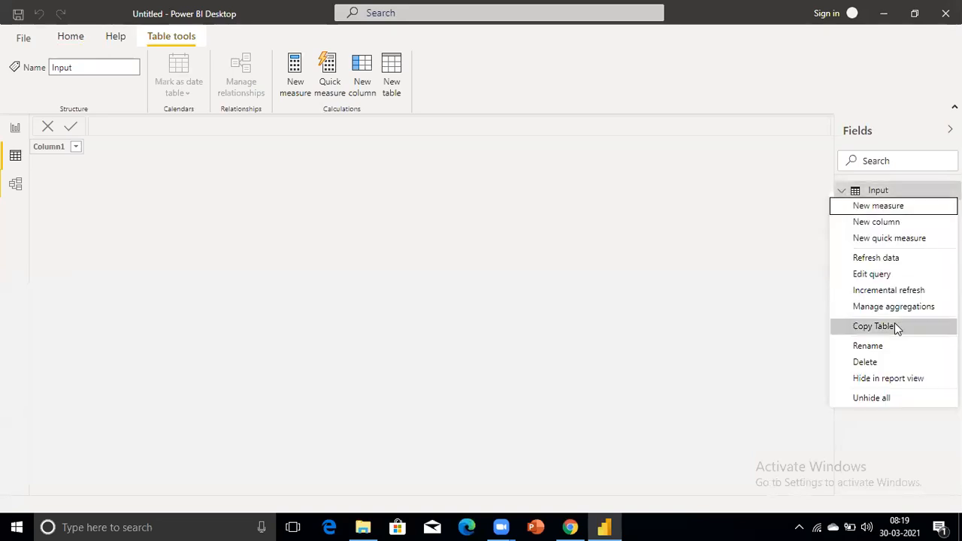
{"action": "left_click", "coordinate": [867, 362]}
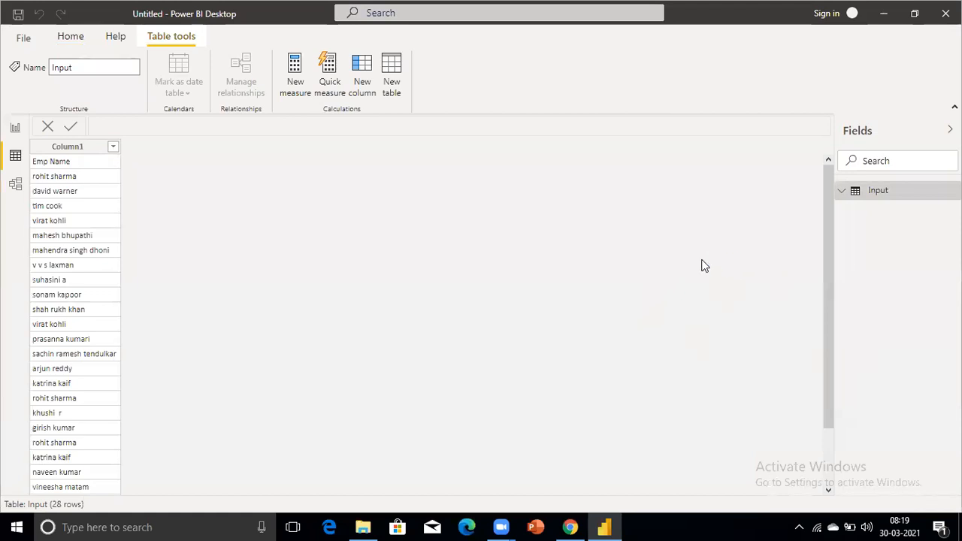
{"action": "left_click", "coordinate": [548, 284]}
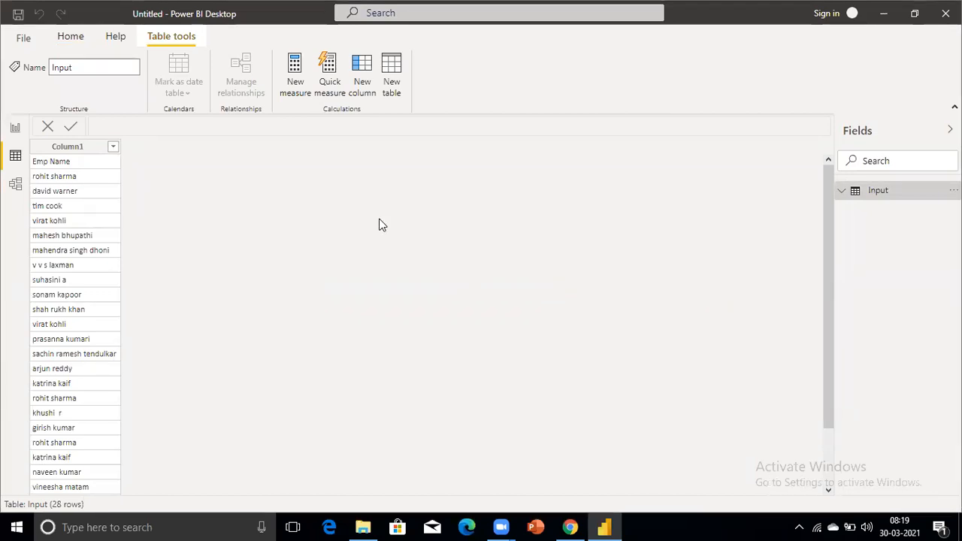
Step: Switch to Report view and open the Excel workbook "10 Unpivot Data" from the Raw Data Files folder as a data source
{"action": "left_click", "coordinate": [16, 130]}
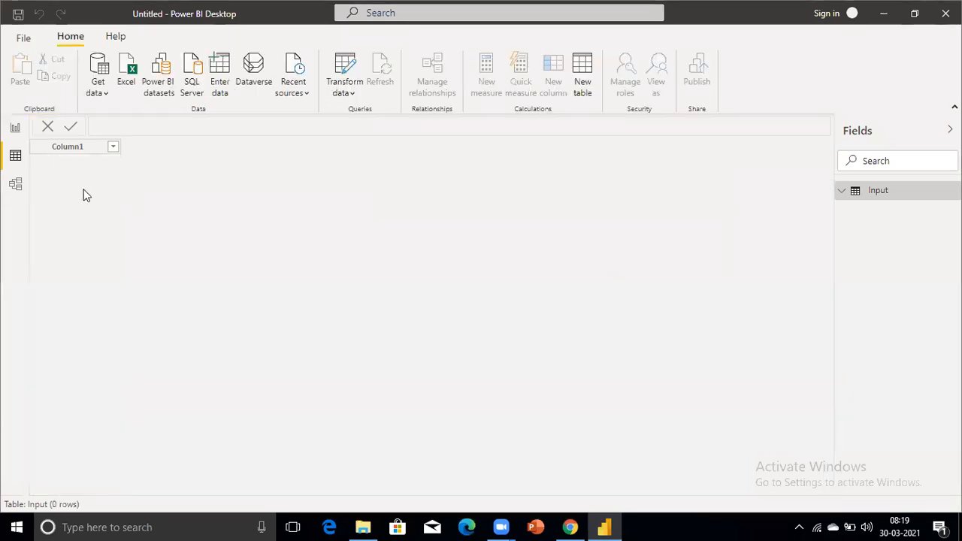
{"action": "left_click", "coordinate": [15, 129]}
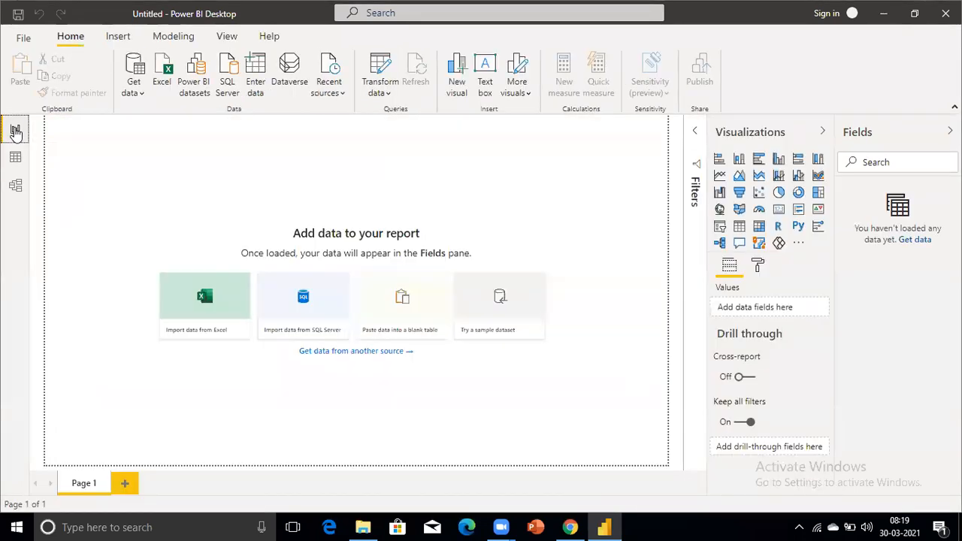
{"action": "left_click", "coordinate": [167, 73]}
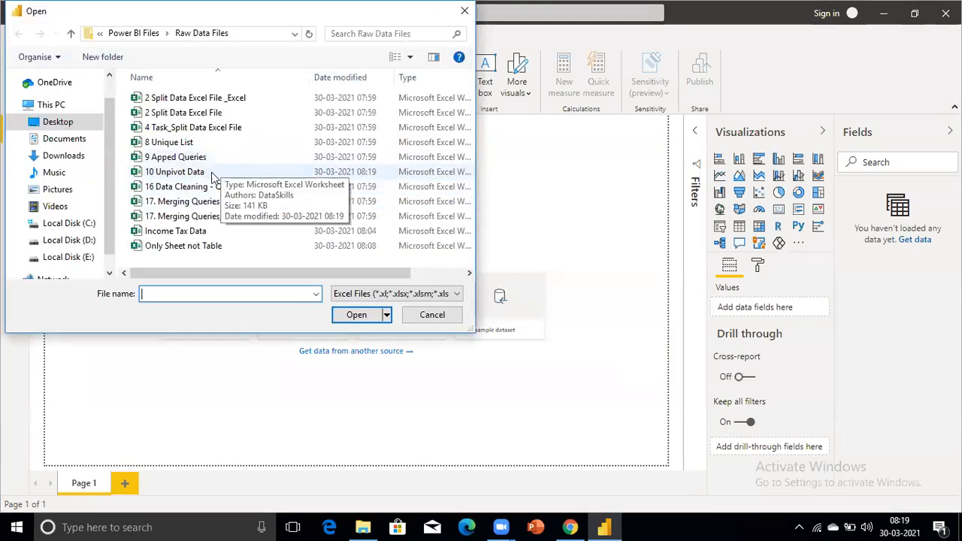
{"action": "left_click", "coordinate": [175, 172]}
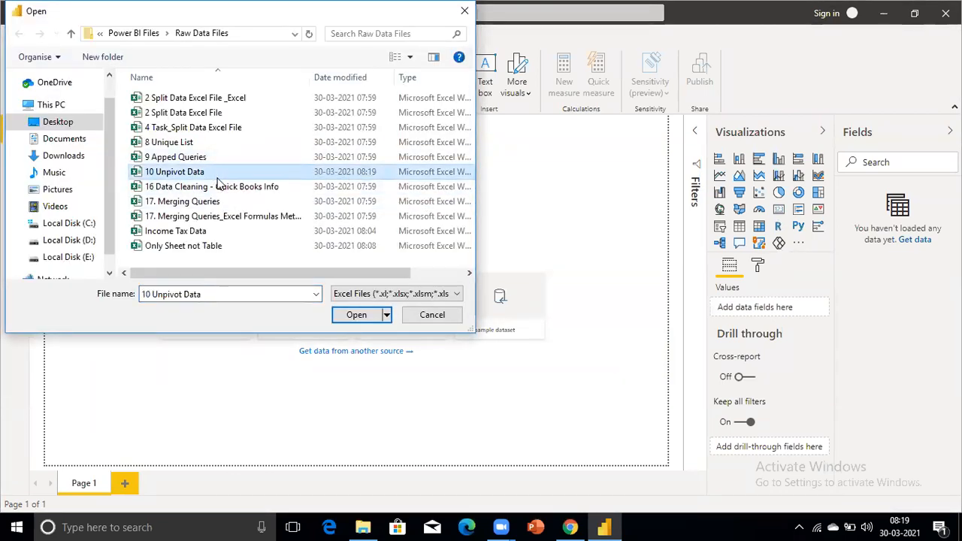
{"action": "left_click", "coordinate": [356, 315]}
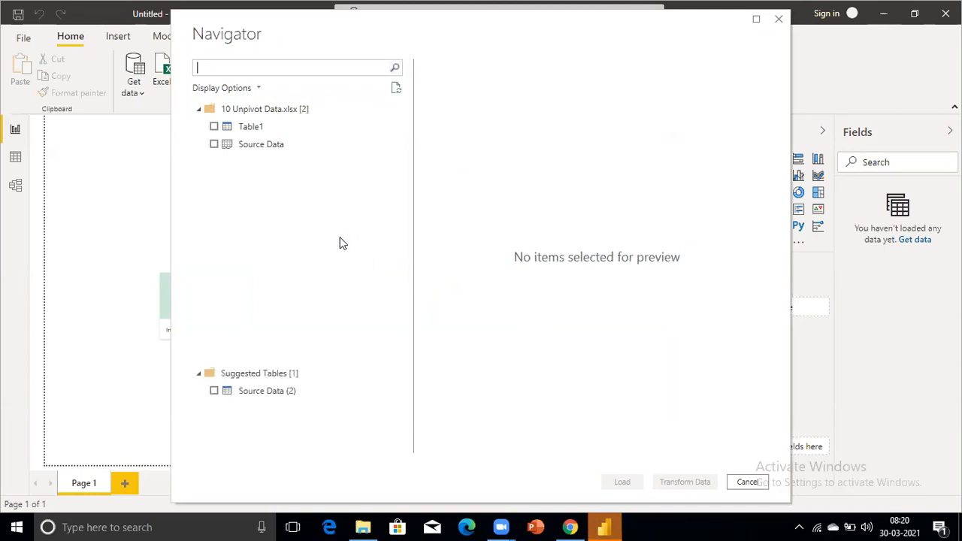
Step: Compare the previews of Table1 and the Source Data sheet, including the sheet's extra columns through Sales Amount
{"action": "left_click", "coordinate": [274, 128]}
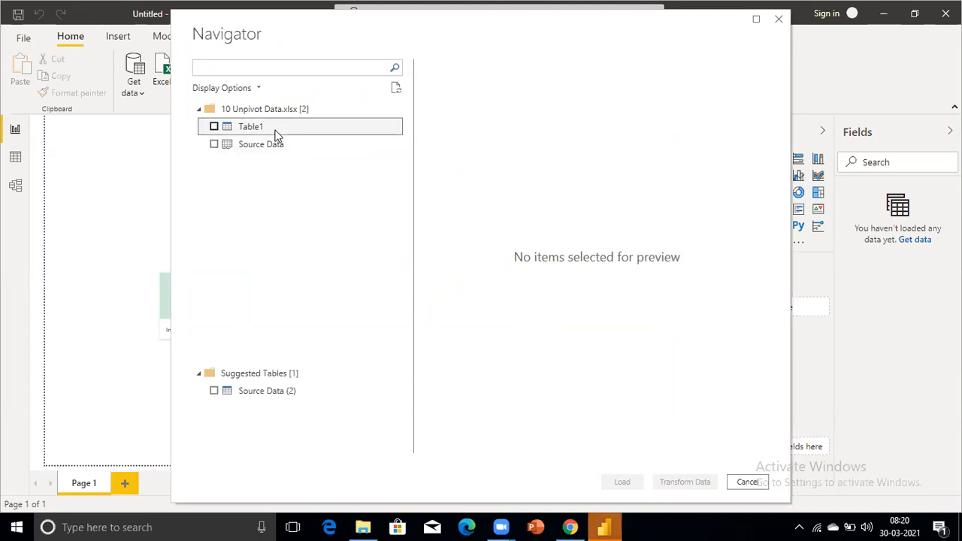
{"action": "left_click", "coordinate": [270, 145]}
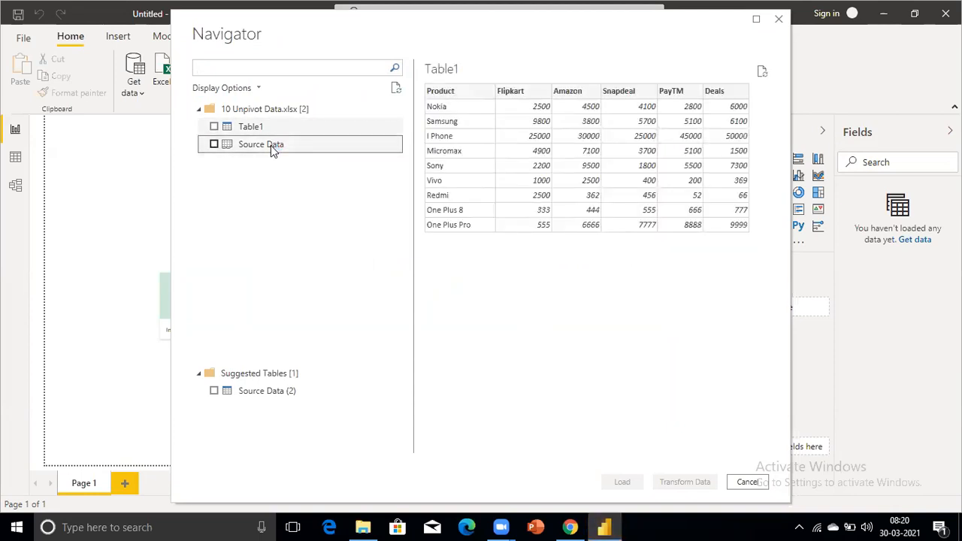
{"action": "left_click", "coordinate": [271, 128]}
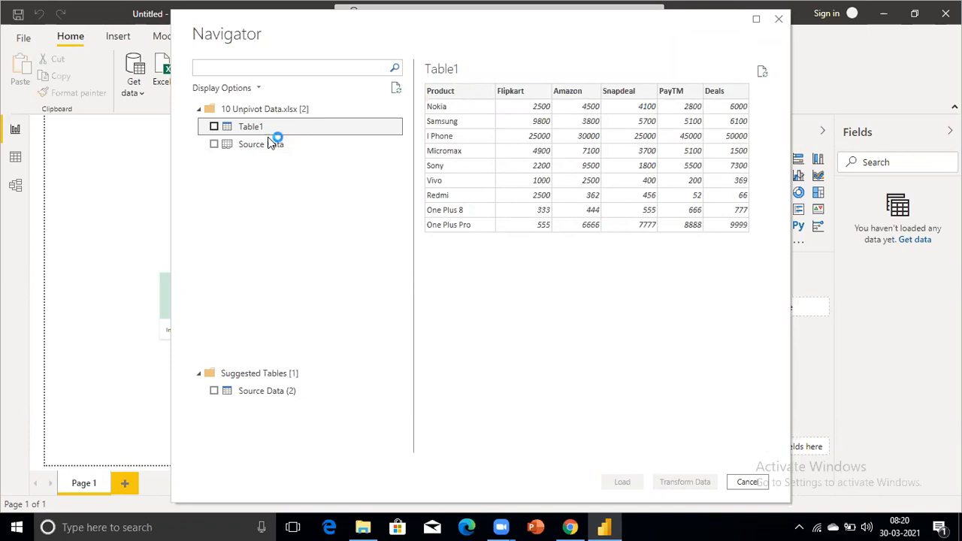
{"action": "left_click", "coordinate": [266, 148]}
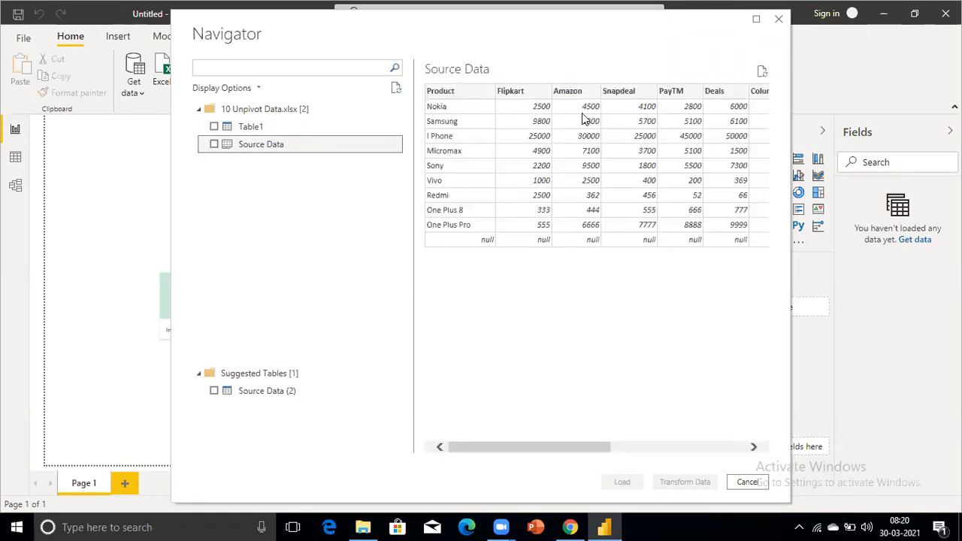
{"action": "left_click", "coordinate": [293, 127]}
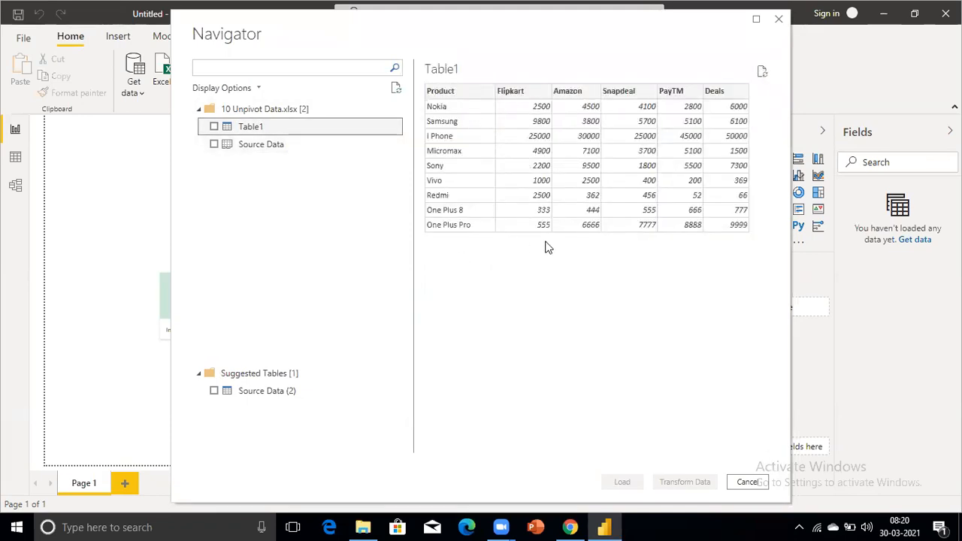
{"action": "left_click", "coordinate": [267, 145]}
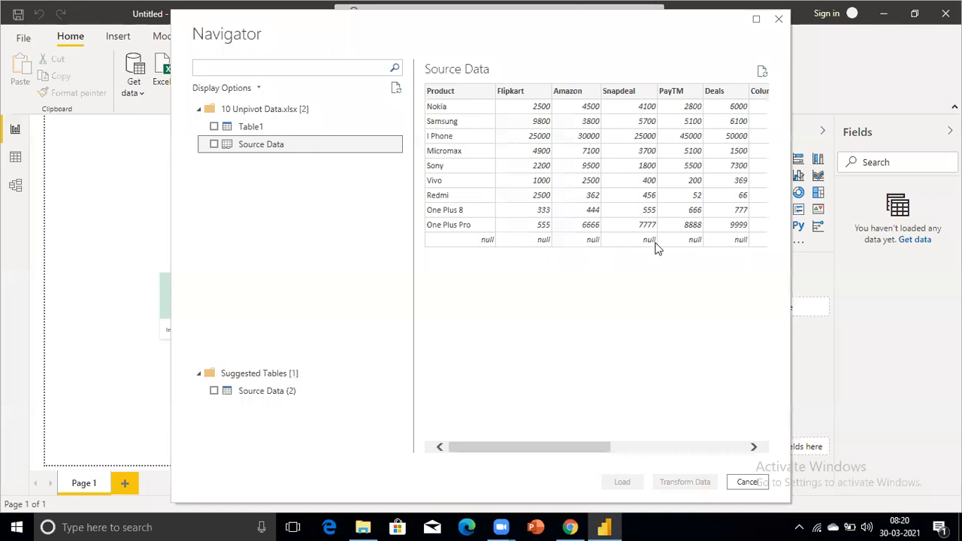
{"action": "left_click_drag", "start_coordinate": [560, 449], "coordinate": [764, 455]}
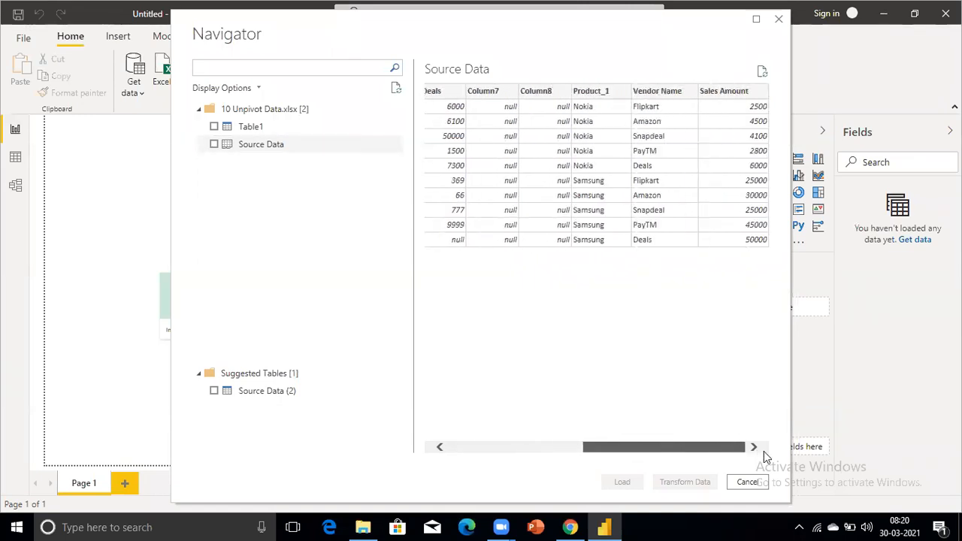
{"action": "left_click_drag", "start_coordinate": [726, 451], "coordinate": [622, 449]}
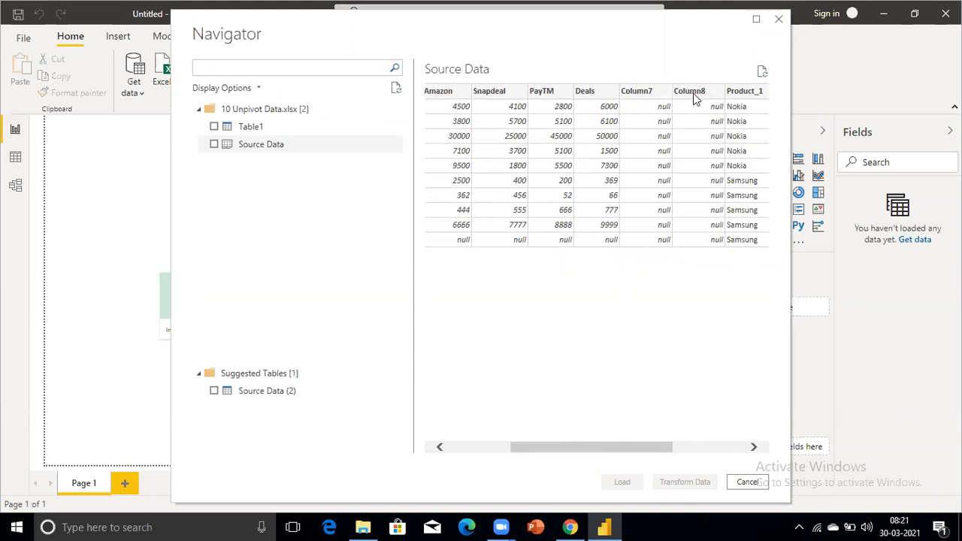
{"action": "left_click_drag", "start_coordinate": [599, 446], "coordinate": [694, 462]}
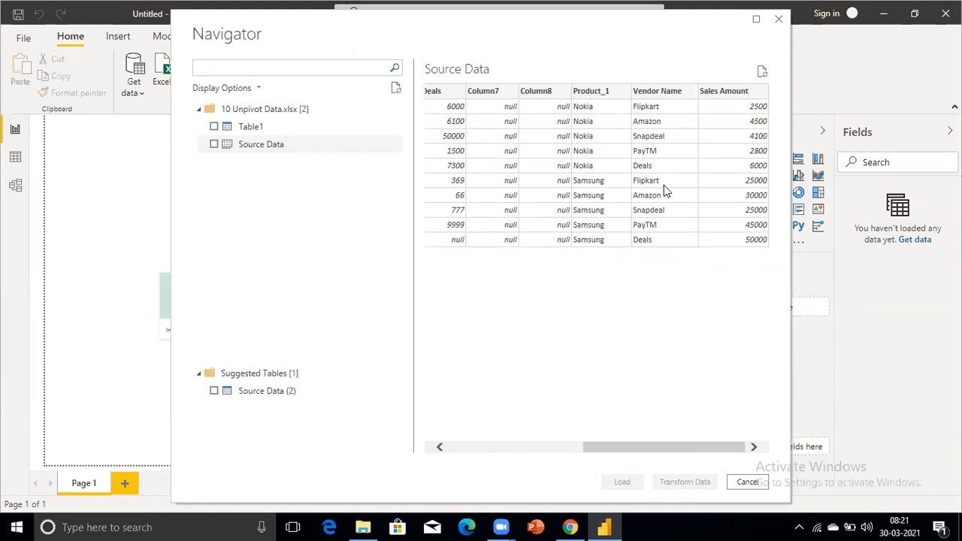
Step: Select only Table1 from the workbook and load it into the data model
{"action": "left_click", "coordinate": [252, 128]}
{"action": "left_click", "coordinate": [214, 127]}
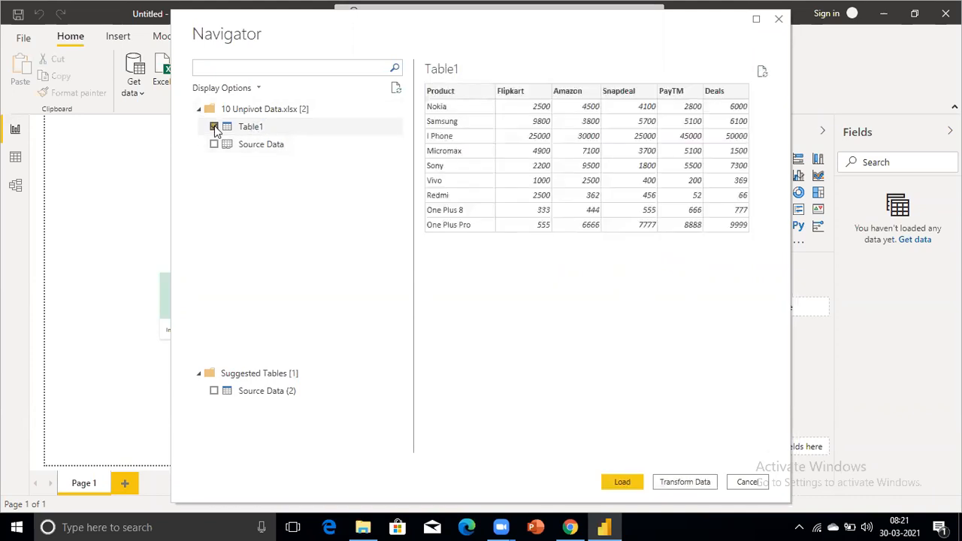
{"action": "left_click", "coordinate": [622, 482]}
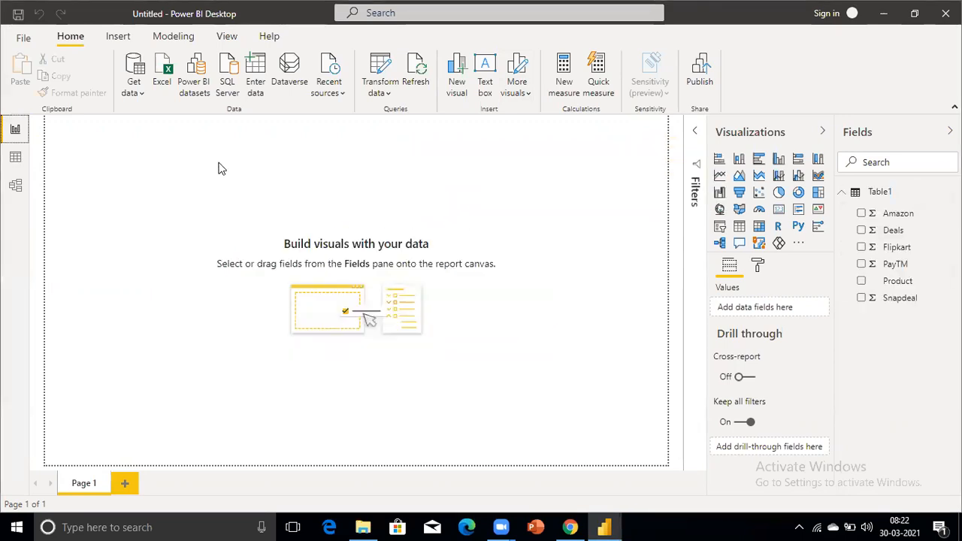
Step: Show Table1 in Data view and open it in a maximized Power Query Editor
{"action": "left_click", "coordinate": [16, 160]}
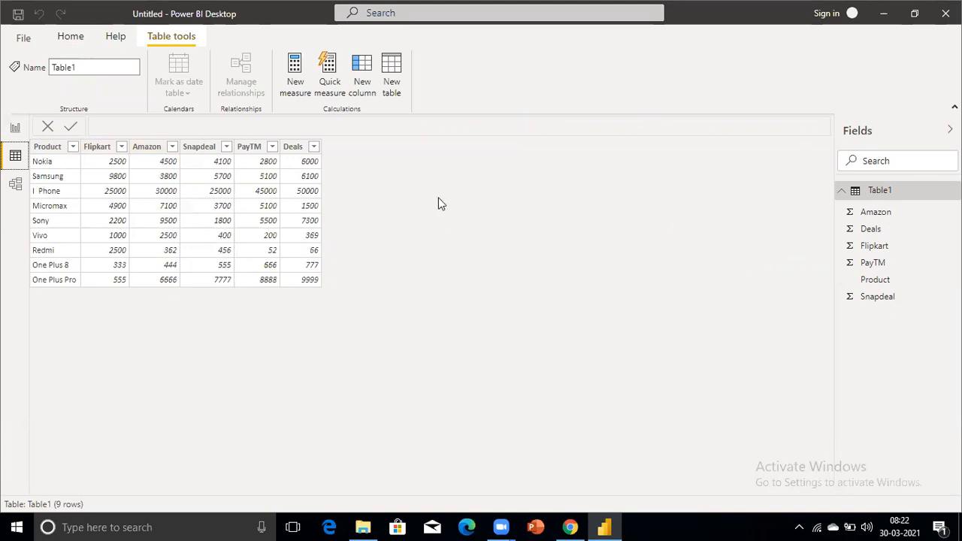
{"action": "left_click", "coordinate": [71, 38]}
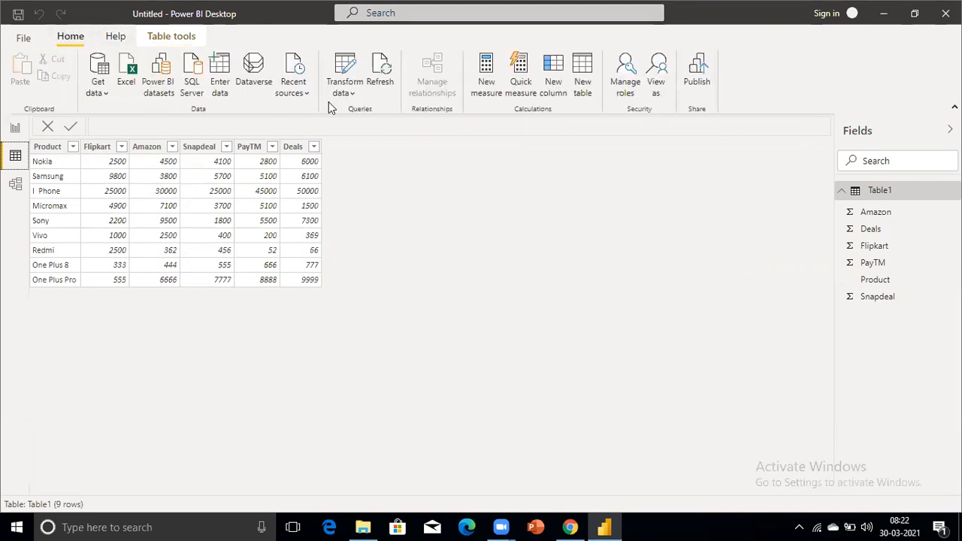
{"action": "left_click", "coordinate": [348, 93]}
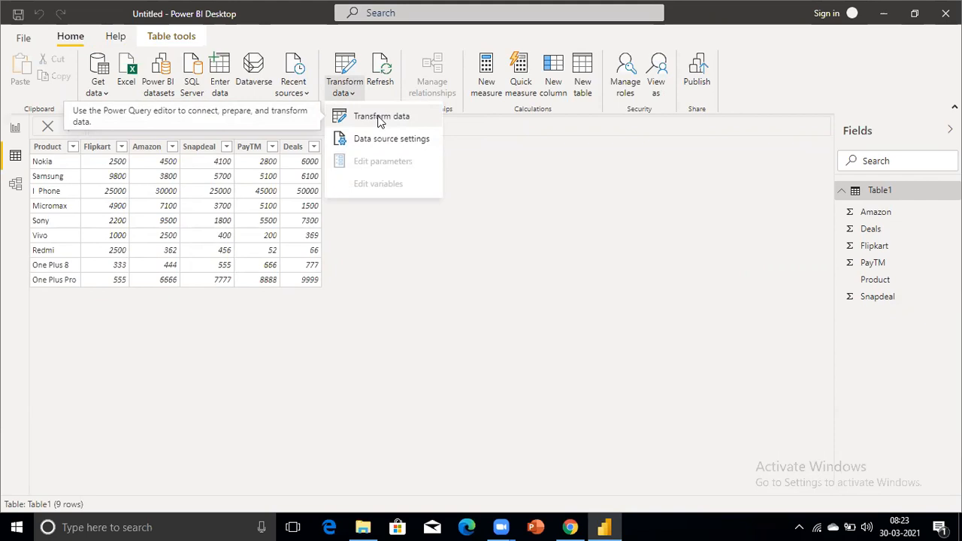
{"action": "left_click", "coordinate": [379, 119]}
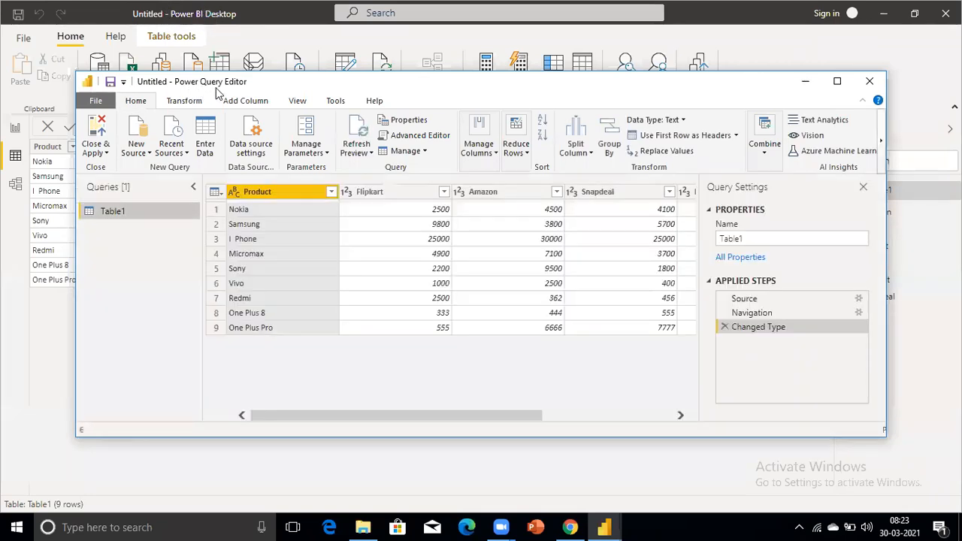
{"action": "left_click", "coordinate": [837, 81]}
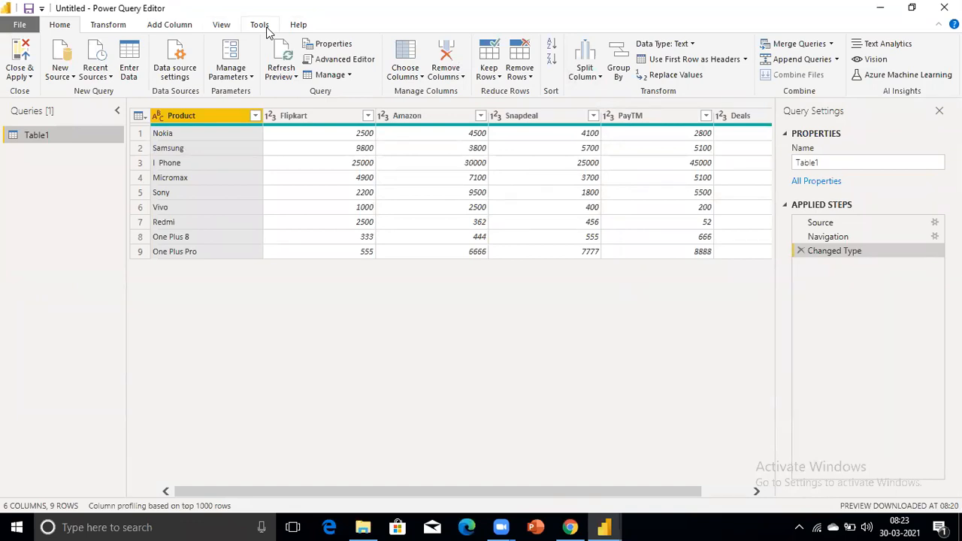
Step: Rename the Table1 query as Qry_Unpivot_Data
{"action": "left_click", "coordinate": [823, 160]}
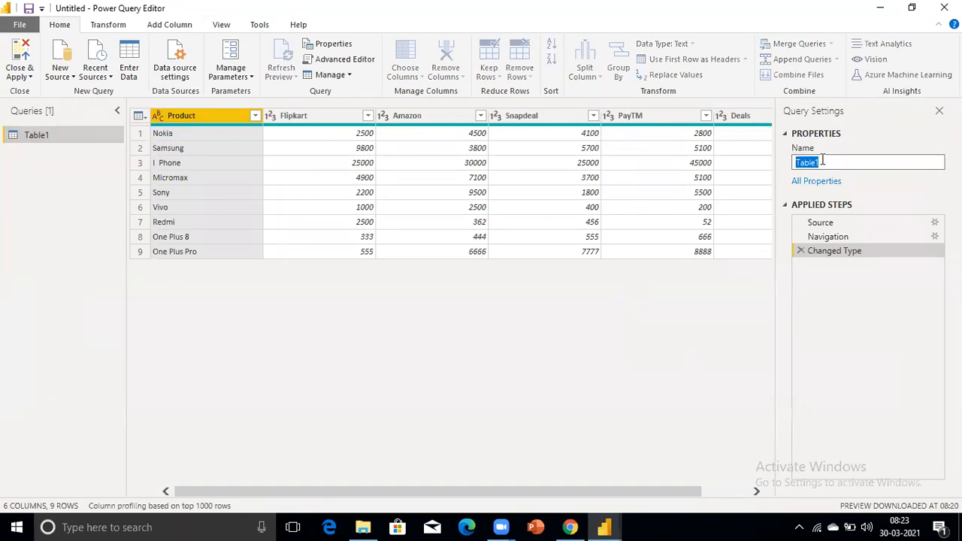
{"action": "type", "text": "Qry_Unpivot_Data"}
{"action": "key", "text": "Return"}
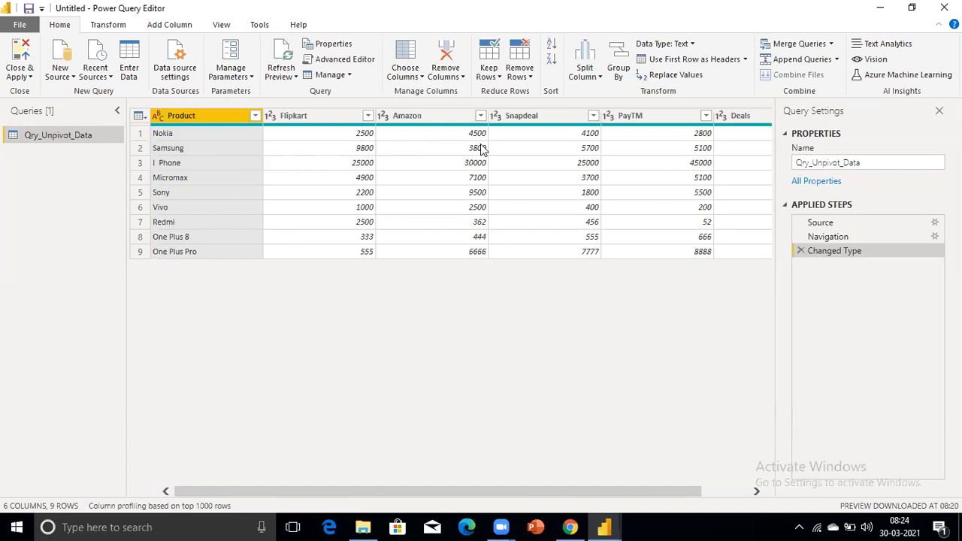
Step: Unpivot all columns other than Product in Qry_Unpivot_Data
{"action": "right_click", "coordinate": [216, 118]}
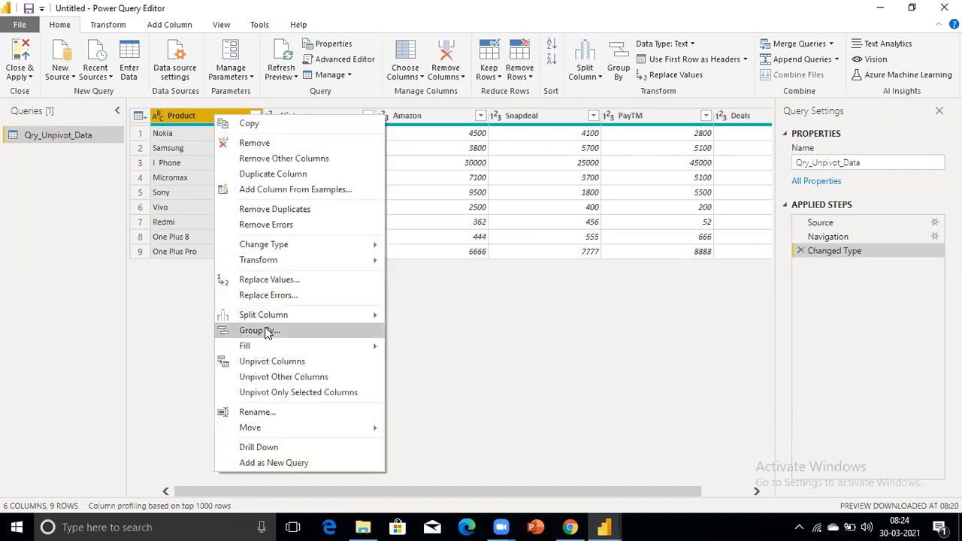
{"action": "left_click", "coordinate": [265, 378]}
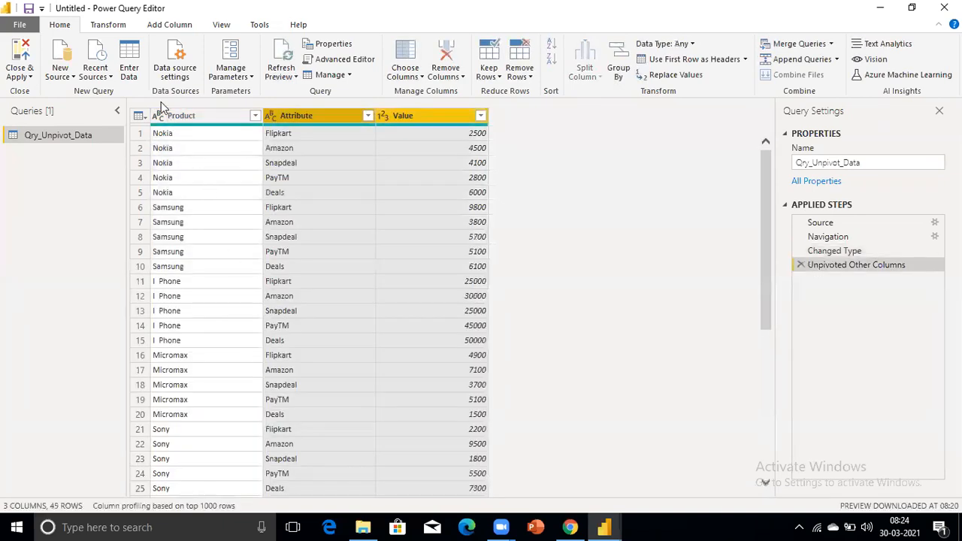
{"action": "mouse_move", "coordinate": [231, 145]}
{"action": "left_click", "coordinate": [211, 117]}
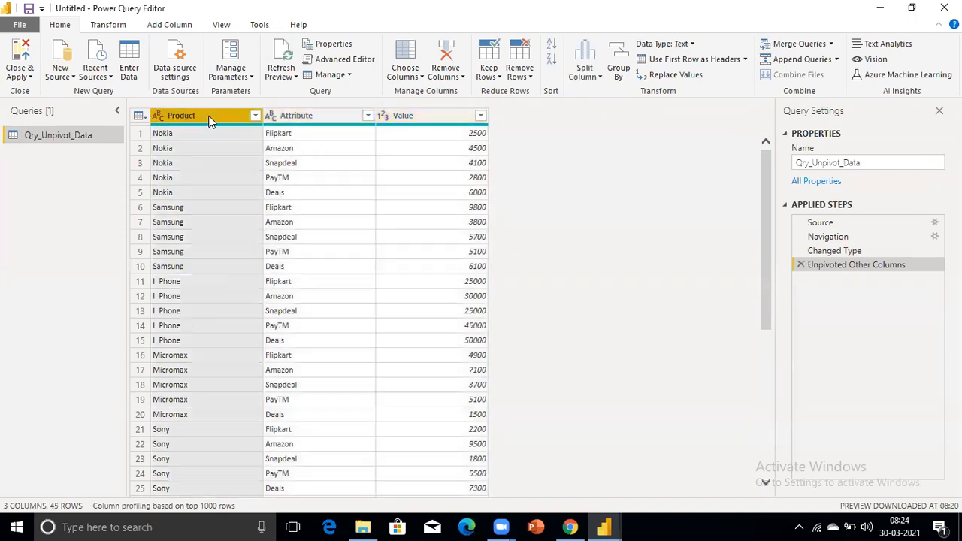
Step: Rename the Attribute column as Vendor Name and the Value column as Sales Amount
{"action": "left_click", "coordinate": [306, 118]}
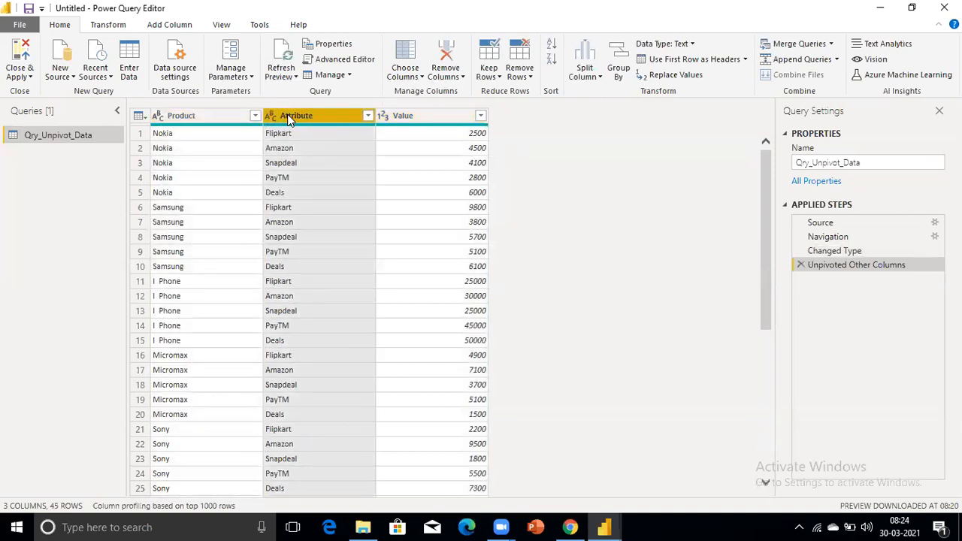
{"action": "double_click", "coordinate": [288, 116]}
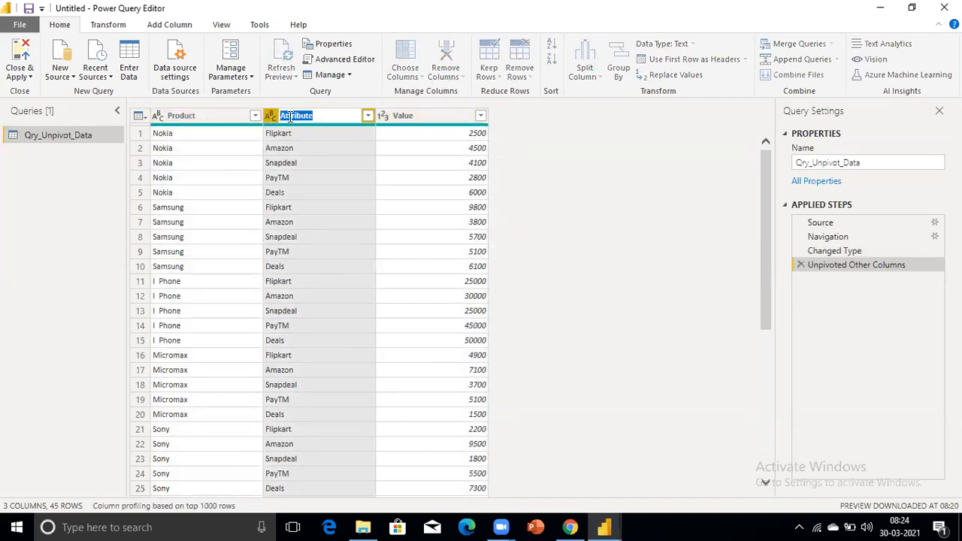
{"action": "type", "text": "Vendor Name"}
{"action": "key", "text": "Return"}
{"action": "double_click", "coordinate": [414, 114]}
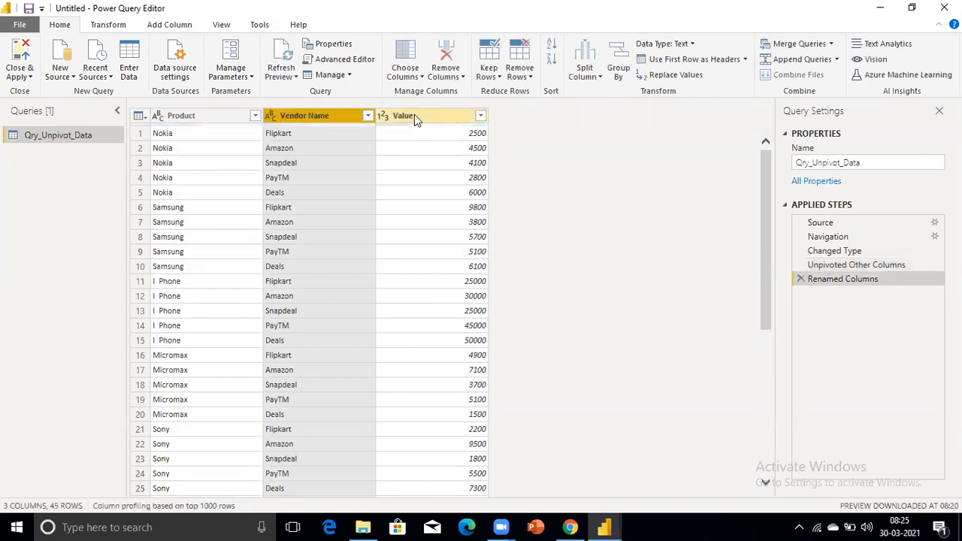
{"action": "type", "text": "Sales"}
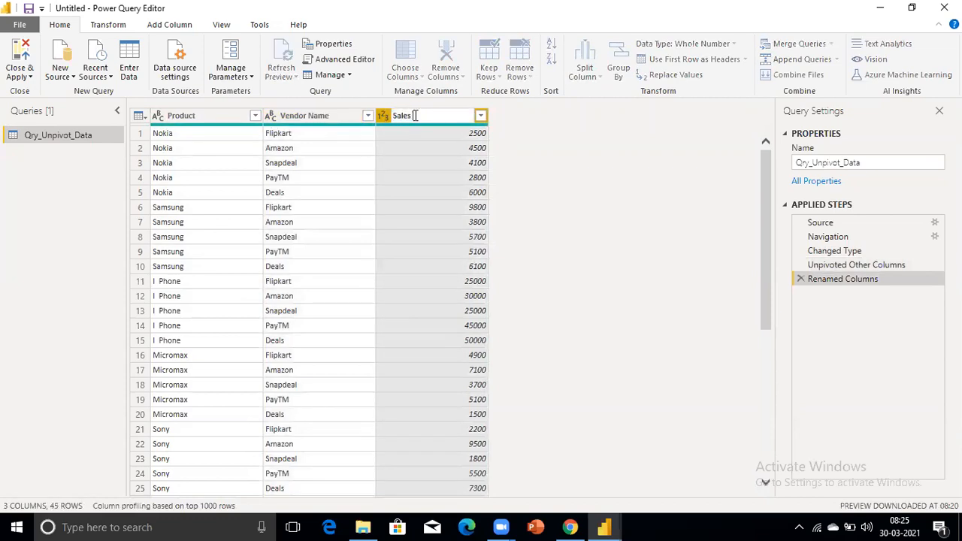
{"action": "type", "text": " Amount"}
{"action": "key", "text": "Return"}
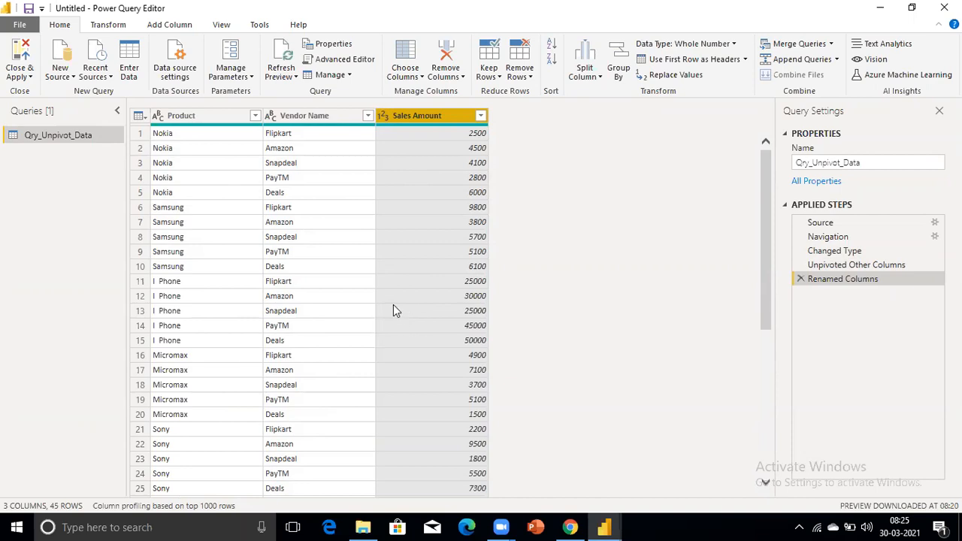
Step: Review the query at its Changed Type and Unpivoted Other Columns steps, and delete the Renamed Columns step
{"action": "left_click_drag", "start_coordinate": [843, 279], "coordinate": [824, 252]}
{"action": "left_click", "coordinate": [823, 251]}
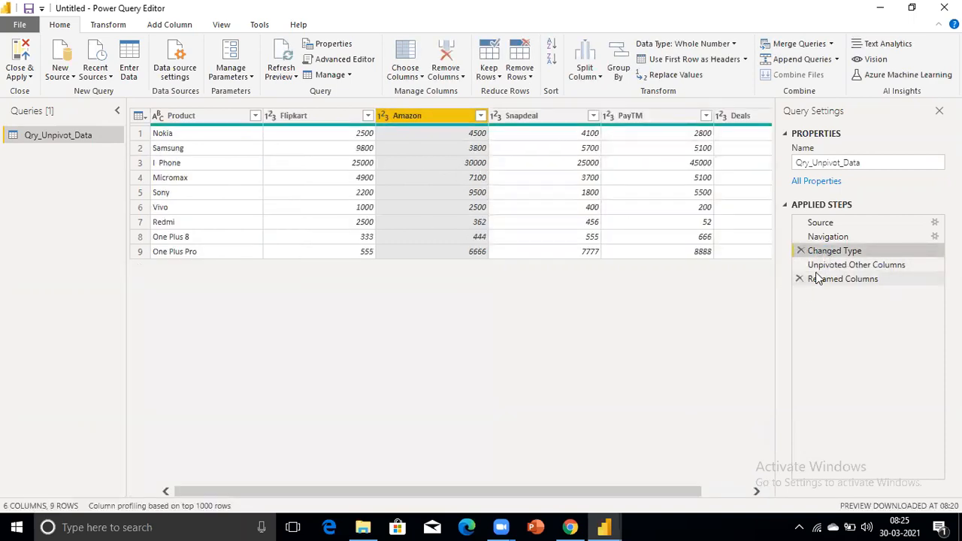
{"action": "left_click", "coordinate": [823, 270]}
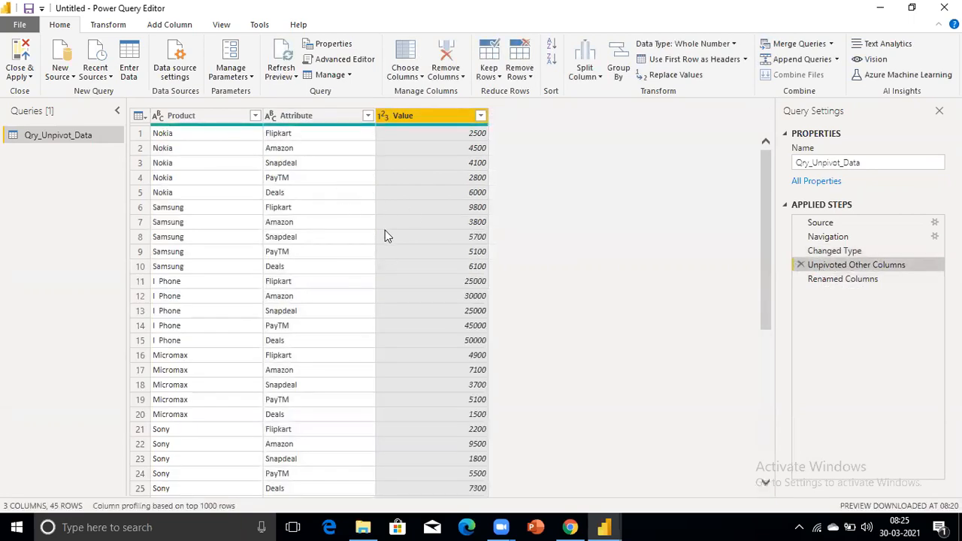
{"action": "left_click", "coordinate": [805, 280]}
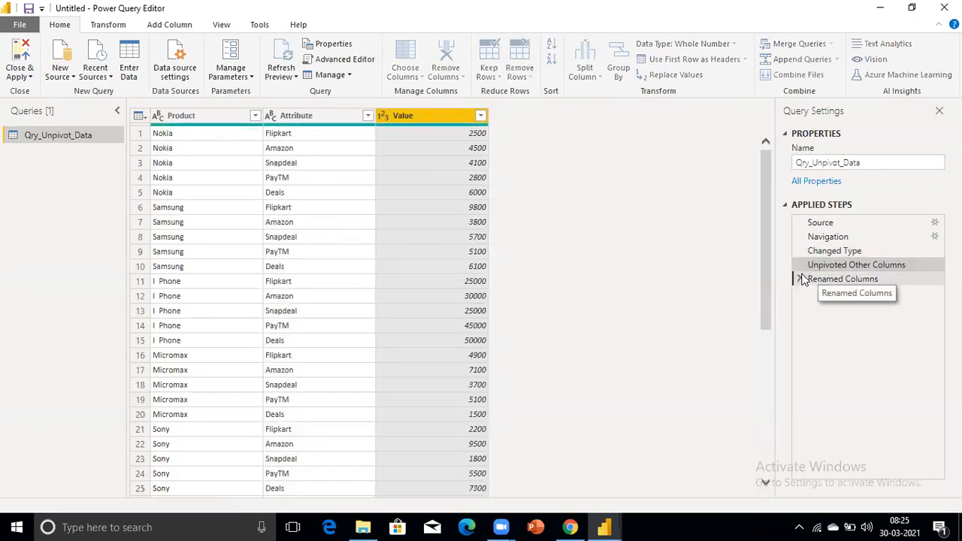
{"action": "left_click", "coordinate": [800, 279]}
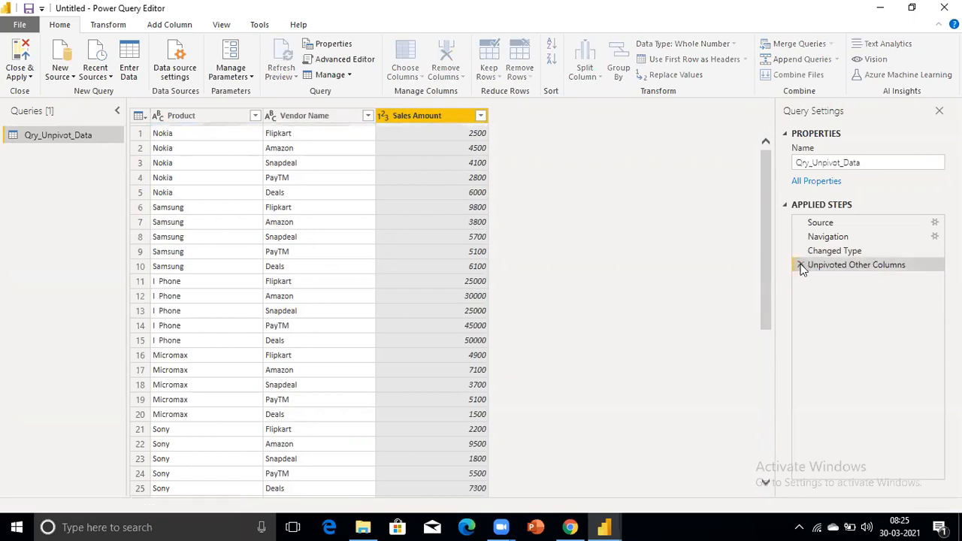
Step: Delete the Unpivoted Other Columns step from Qry_Unpivot_Data and view the unpivot options for the Product column
{"action": "left_click", "coordinate": [800, 266]}
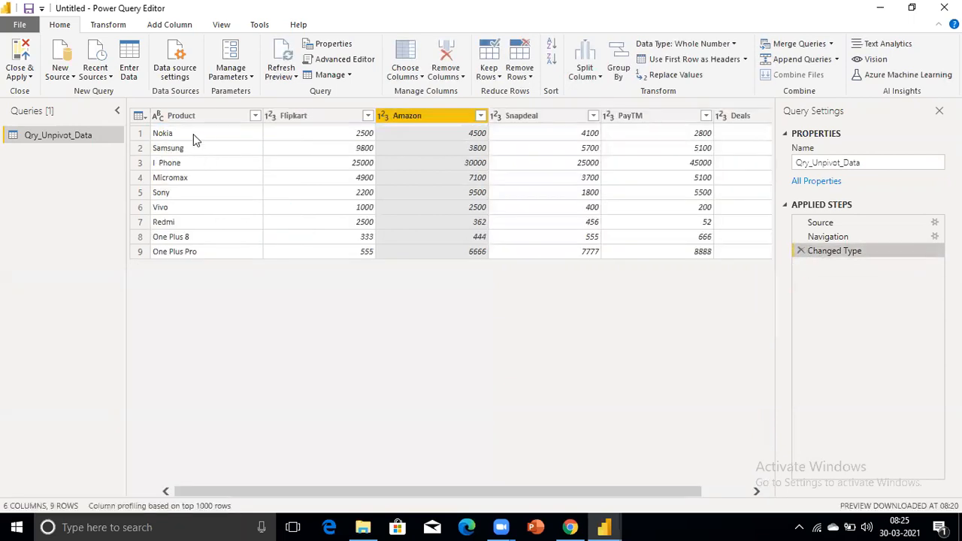
{"action": "left_click", "coordinate": [197, 117]}
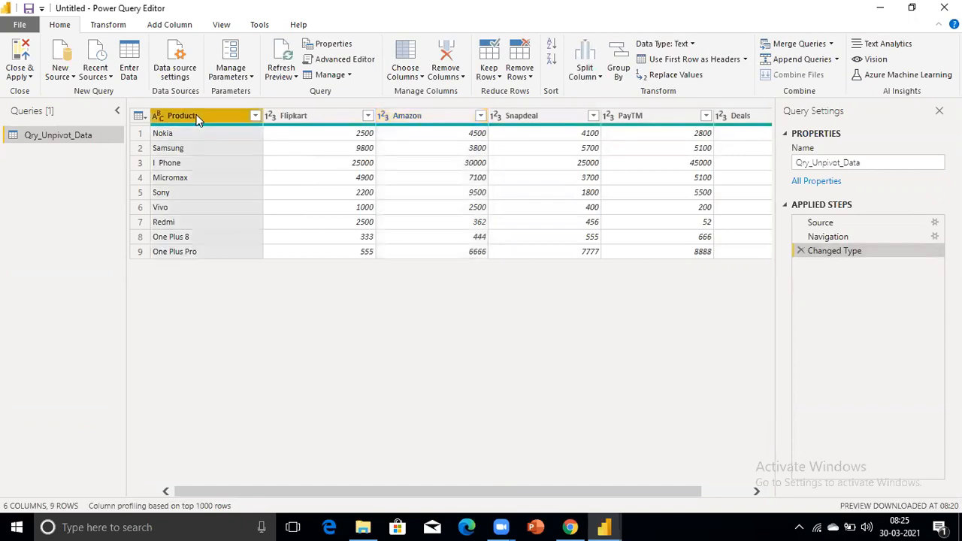
{"action": "right_click", "coordinate": [197, 120]}
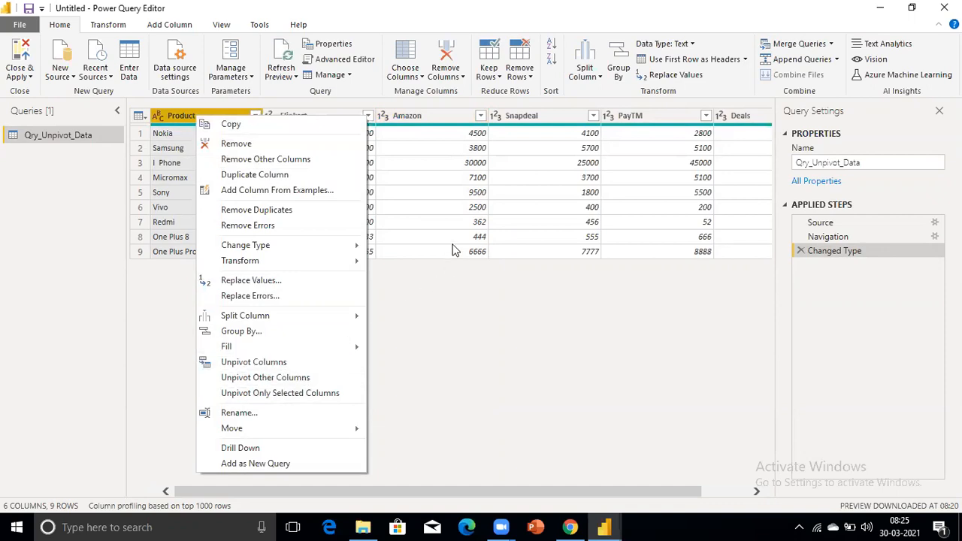
{"action": "key", "text": "Escape"}
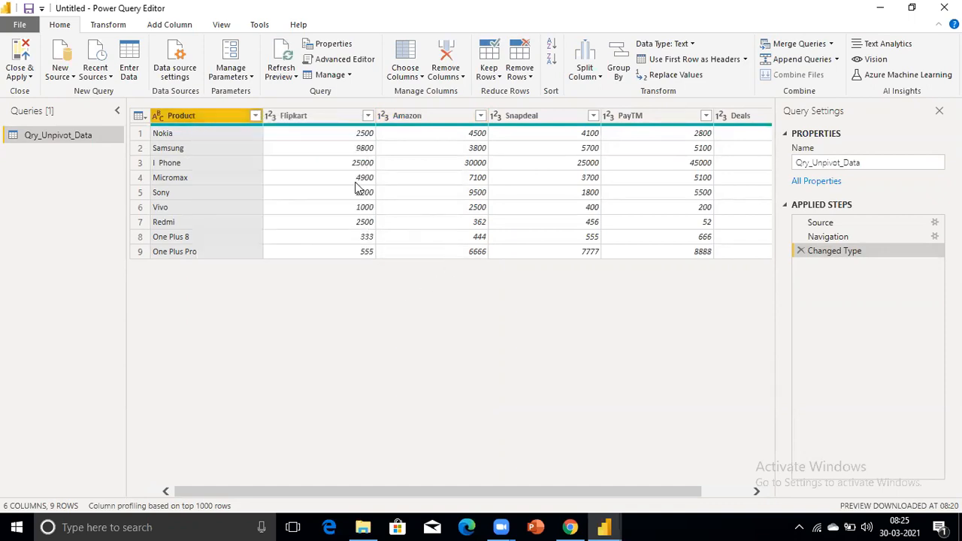
Step: Unpivot the vendor columns from Flipkart through Deals by selecting them directly and applying Unpivot Columns
{"action": "left_click", "coordinate": [320, 119]}
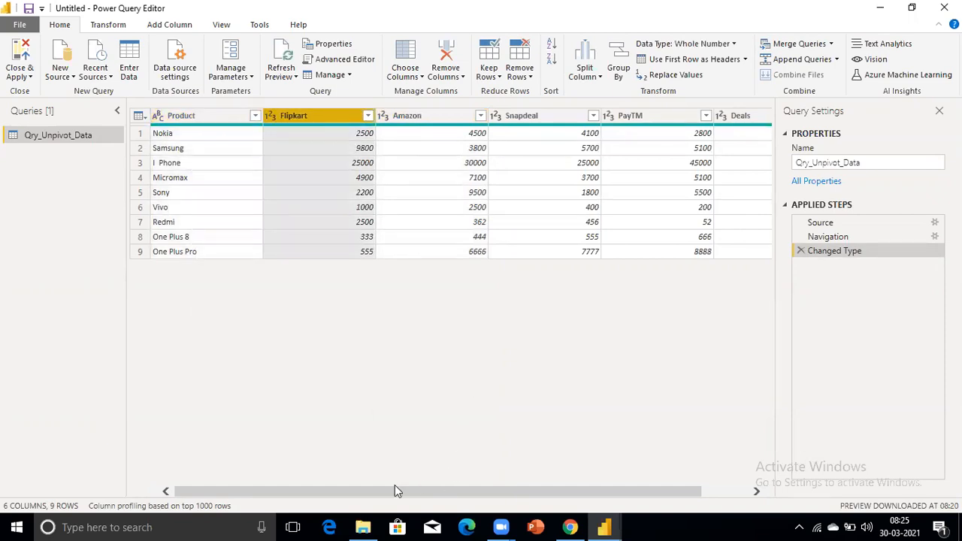
{"action": "left_click_drag", "start_coordinate": [417, 491], "coordinate": [625, 504]}
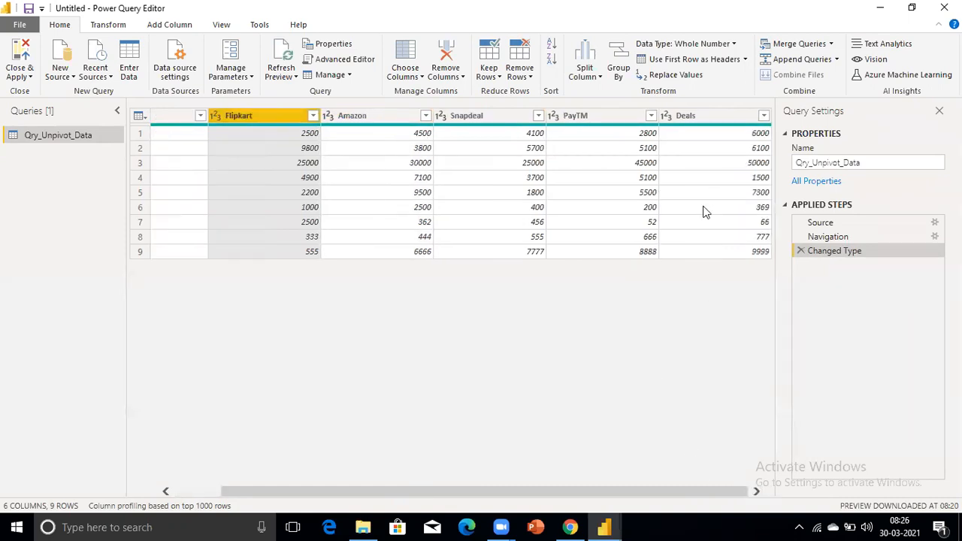
{"action": "left_click", "coordinate": [695, 118], "text": "shift"}
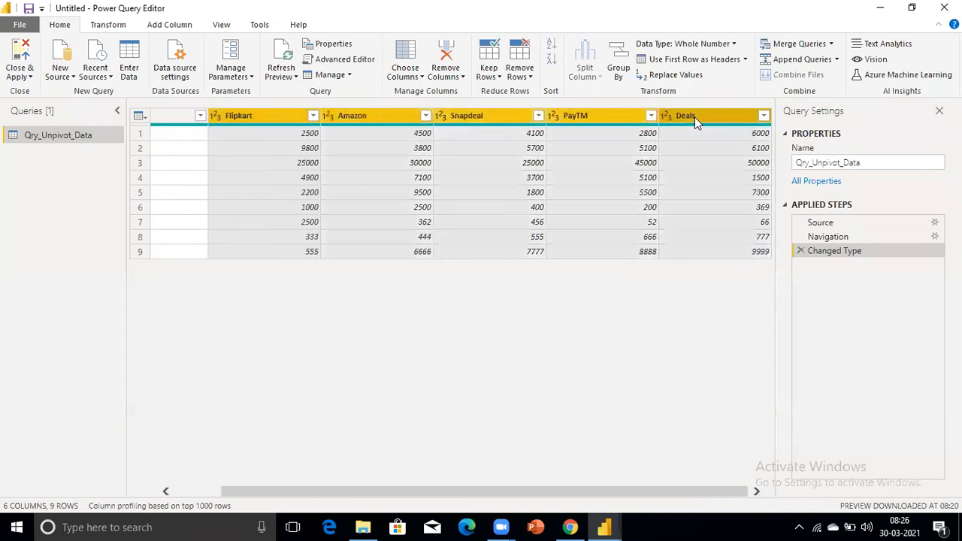
{"action": "right_click", "coordinate": [695, 118]}
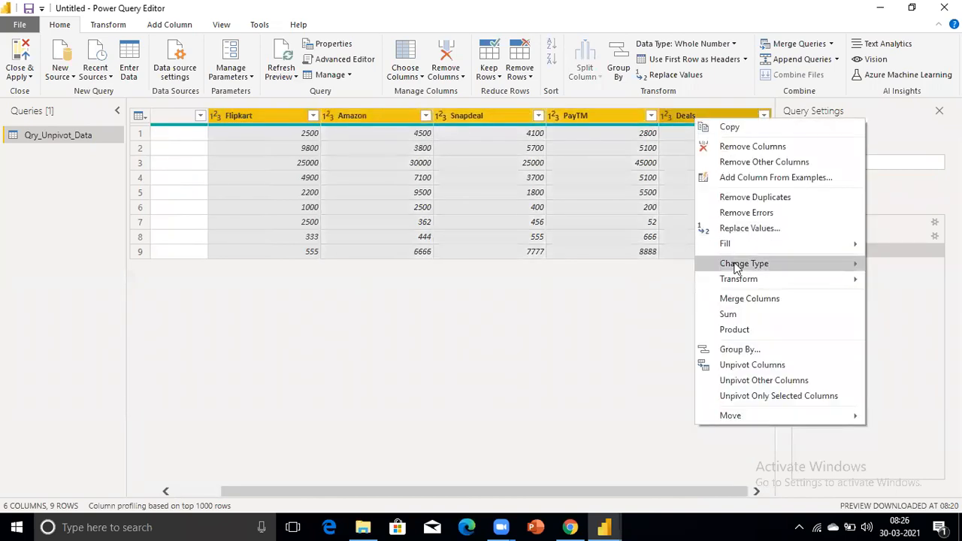
{"action": "left_click", "coordinate": [752, 365]}
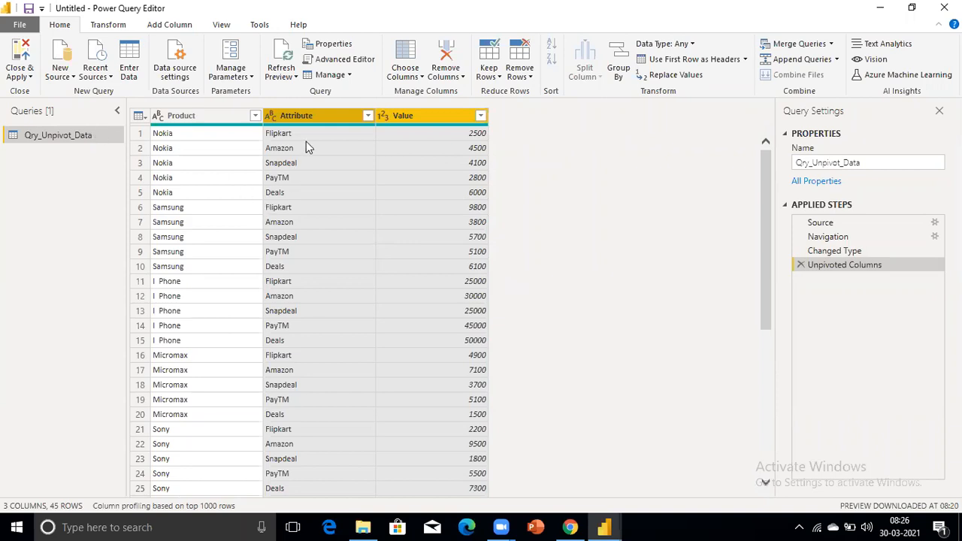
Step: Rename the Attribute column as Vendor Name and the Value column as Sales Amount
{"action": "double_click", "coordinate": [299, 114]}
{"action": "type", "text": "Vendor Name"}
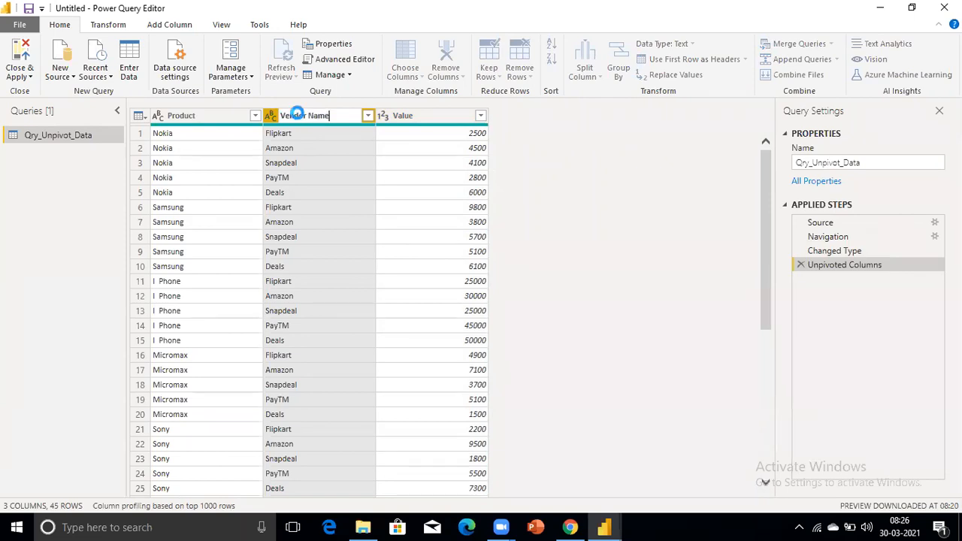
{"action": "key", "text": "Return"}
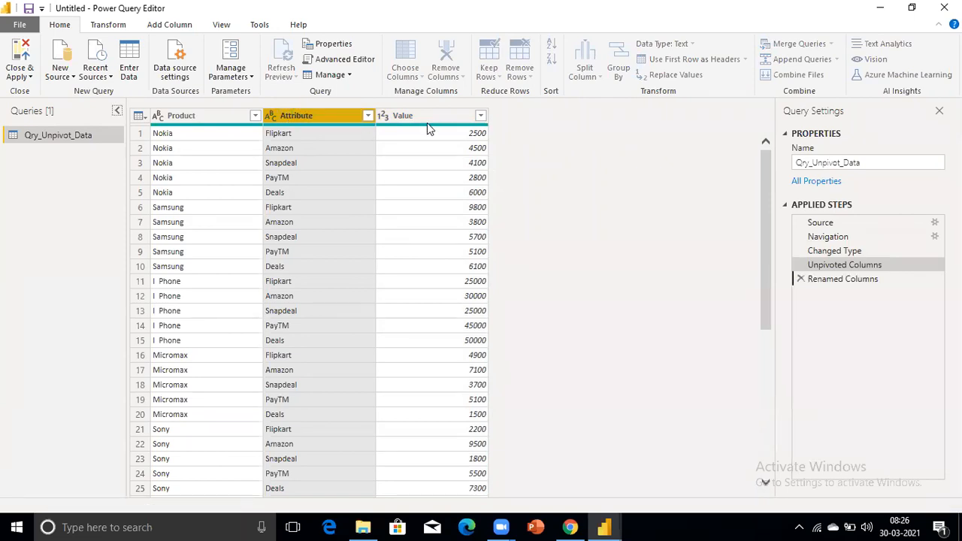
{"action": "double_click", "coordinate": [428, 121]}
{"action": "type", "text": "Sa"}
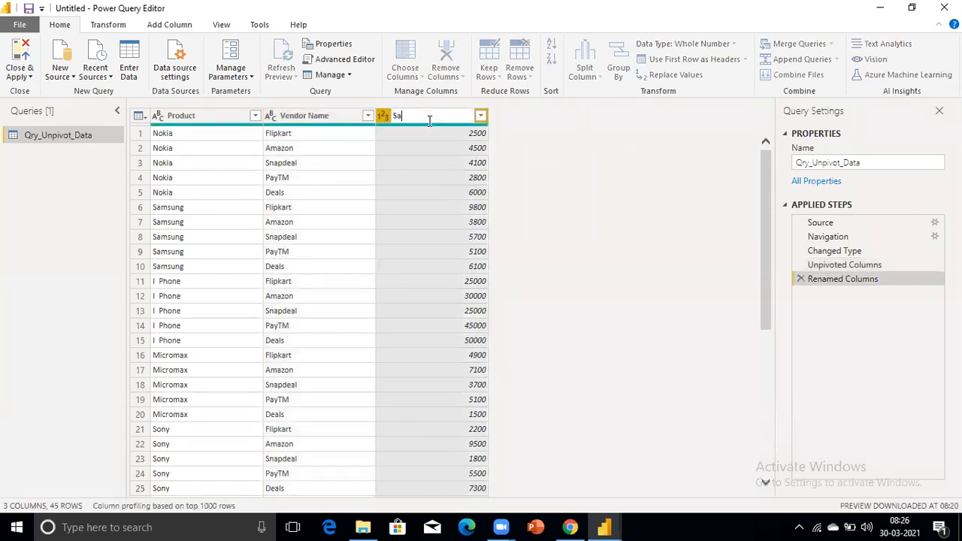
{"action": "type", "text": "les Amount"}
{"action": "key", "text": "Return"}
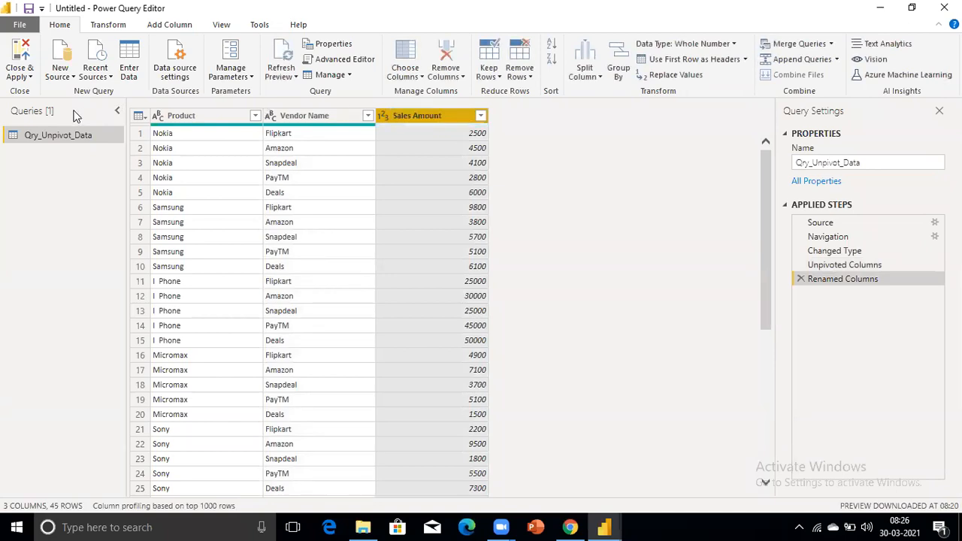
Step: Close the query editor with its changes applied, and switch from the data table to the report canvas
{"action": "left_click", "coordinate": [25, 78]}
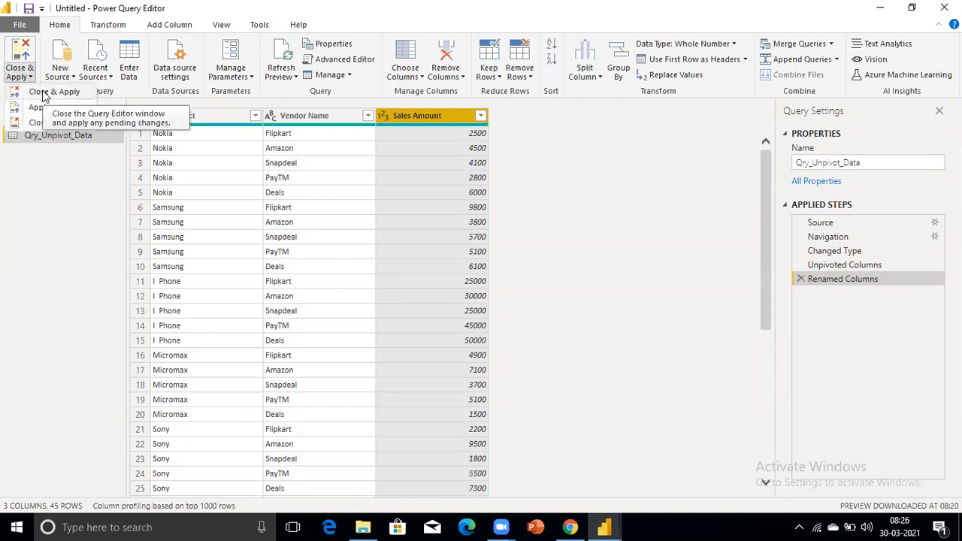
{"action": "left_click", "coordinate": [51, 95]}
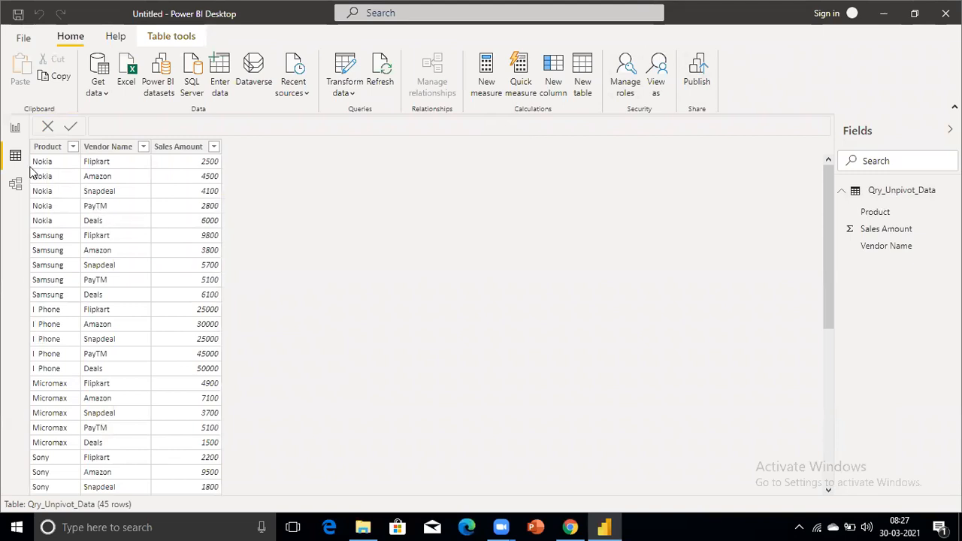
{"action": "left_click", "coordinate": [15, 130]}
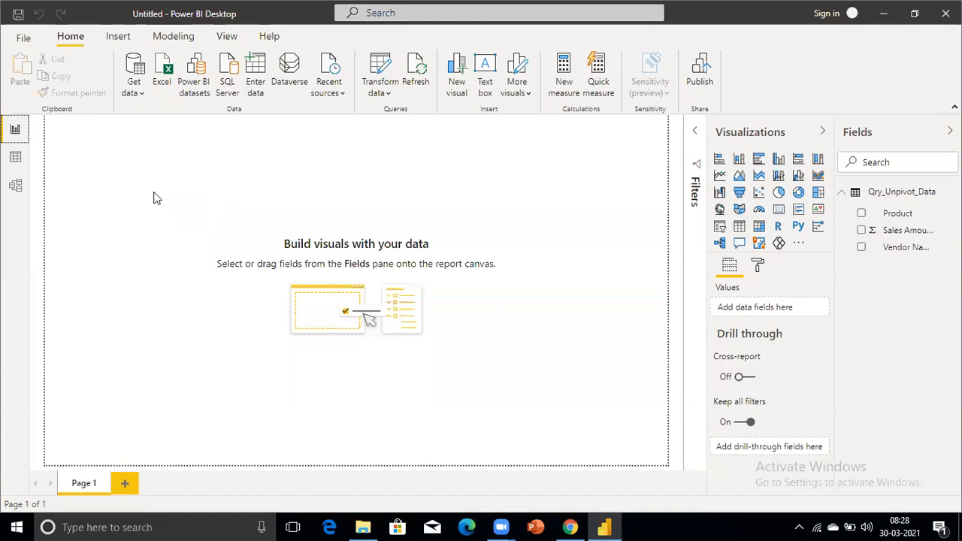
Step: Add a table visual with Product and Sales Amount to Page 1, and move and resize it near the canvas's upper-left corner
{"action": "left_click", "coordinate": [740, 229]}
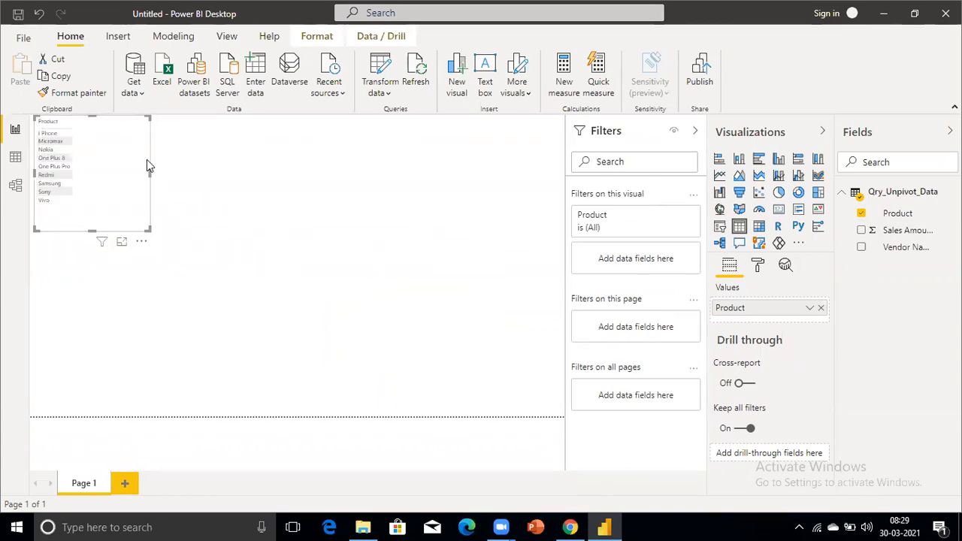
{"action": "left_click", "coordinate": [67, 141]}
{"action": "left_click", "coordinate": [862, 231]}
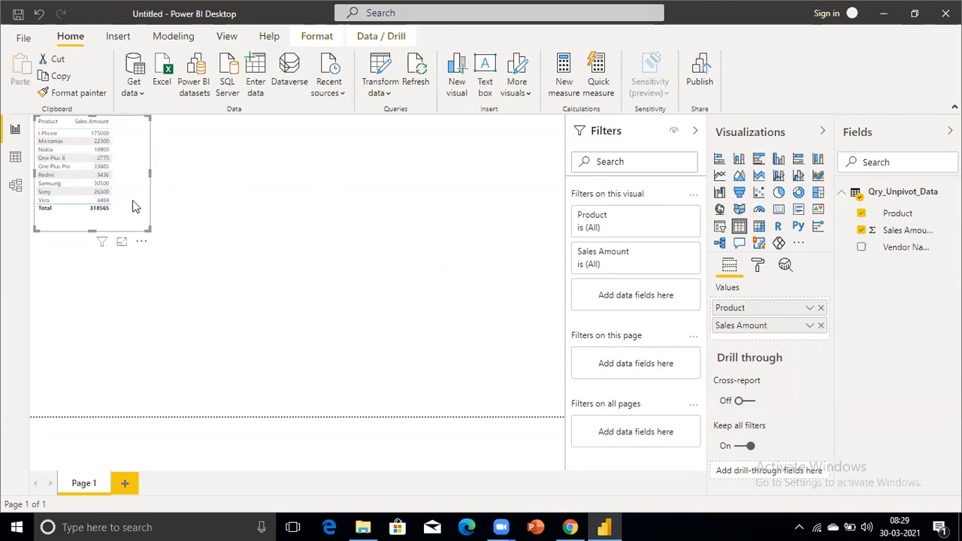
{"action": "mouse_move", "coordinate": [147, 224]}
{"action": "left_mouse_down"}
{"action": "mouse_move", "coordinate": [215, 314]}
{"action": "mouse_move", "coordinate": [148, 241]}
{"action": "left_mouse_up"}
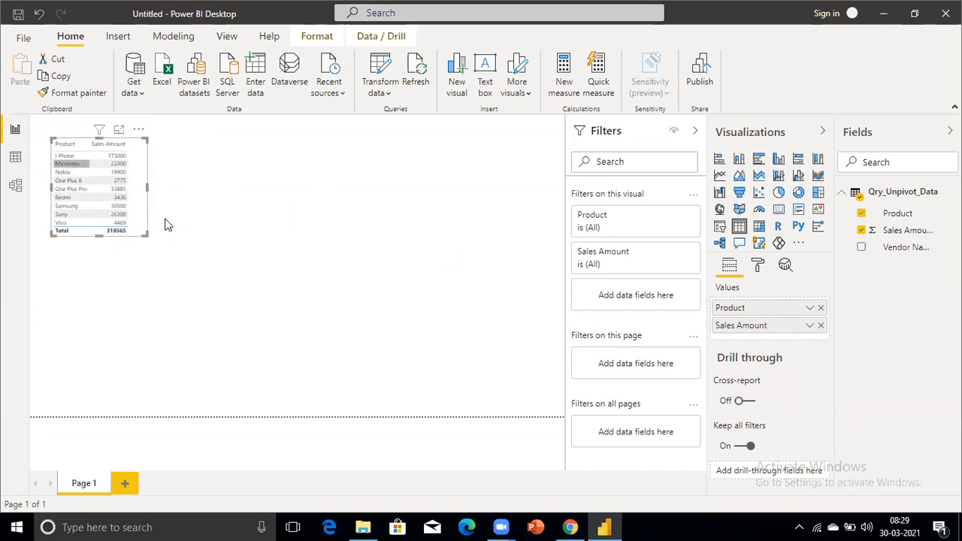
{"action": "left_click_drag", "start_coordinate": [148, 241], "coordinate": [150, 247]}
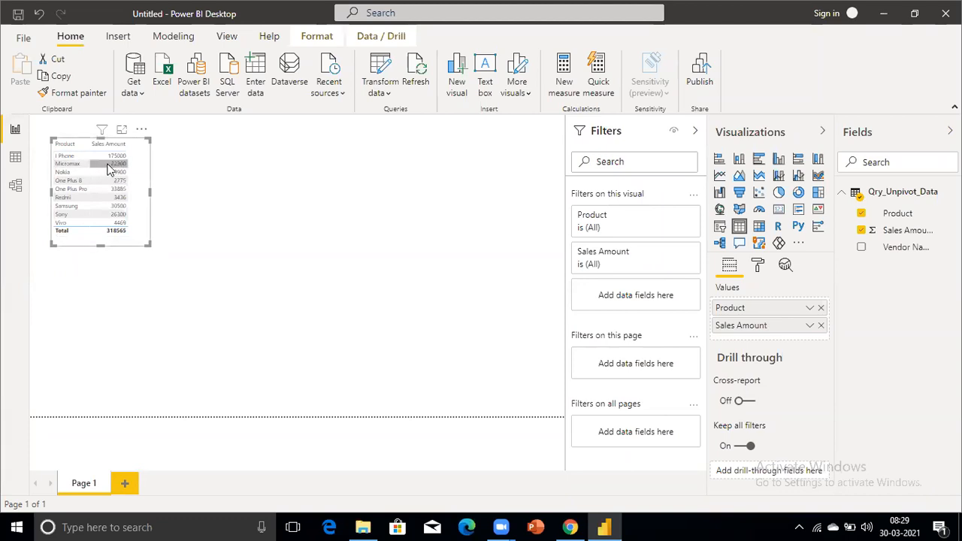
Step: Format the table's column headers with a blue background and white font
{"action": "left_click", "coordinate": [758, 270]}
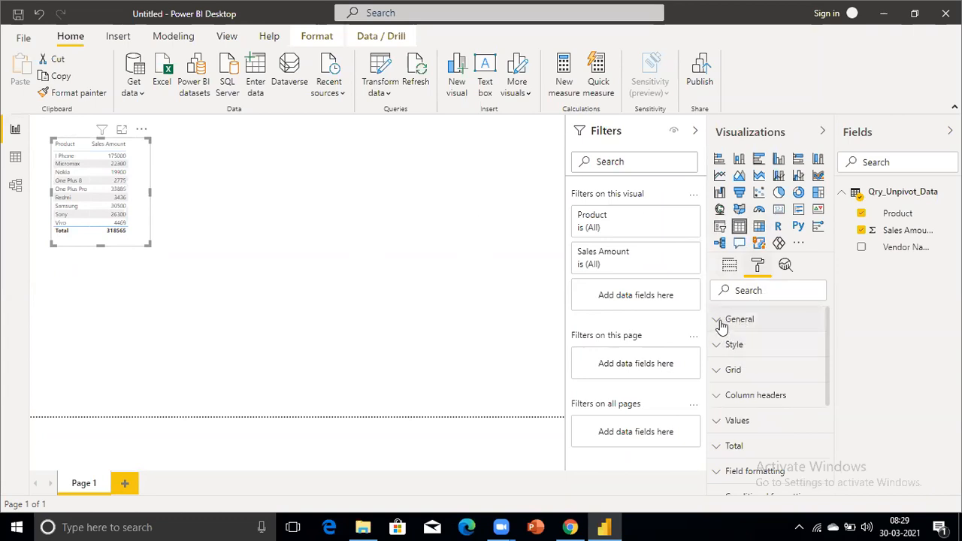
{"action": "left_click", "coordinate": [722, 399]}
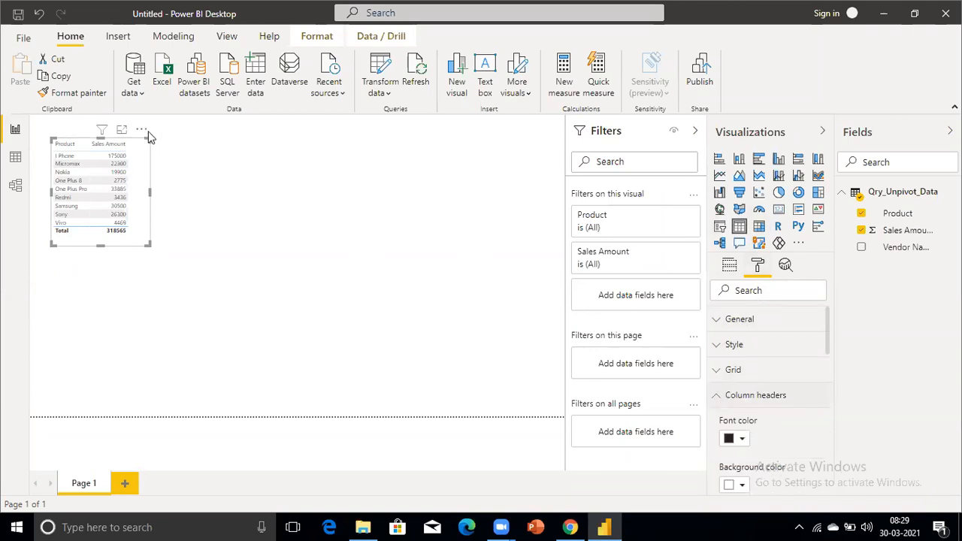
{"action": "left_click", "coordinate": [741, 442]}
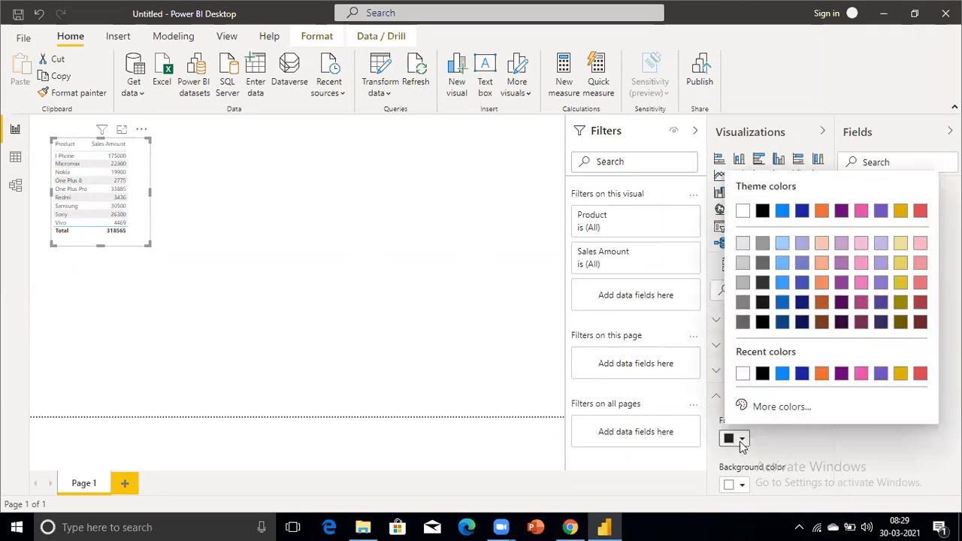
{"action": "left_click", "coordinate": [740, 487]}
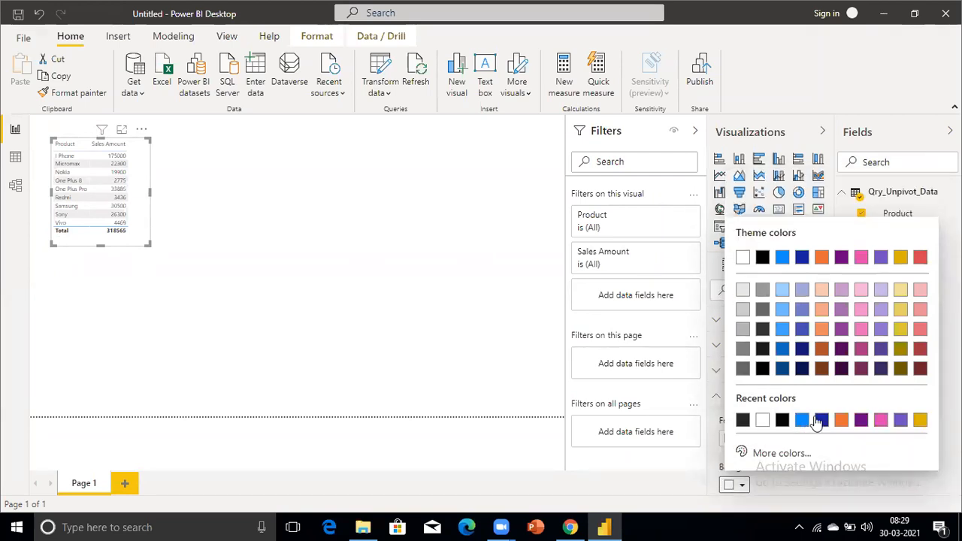
{"action": "left_click", "coordinate": [801, 332]}
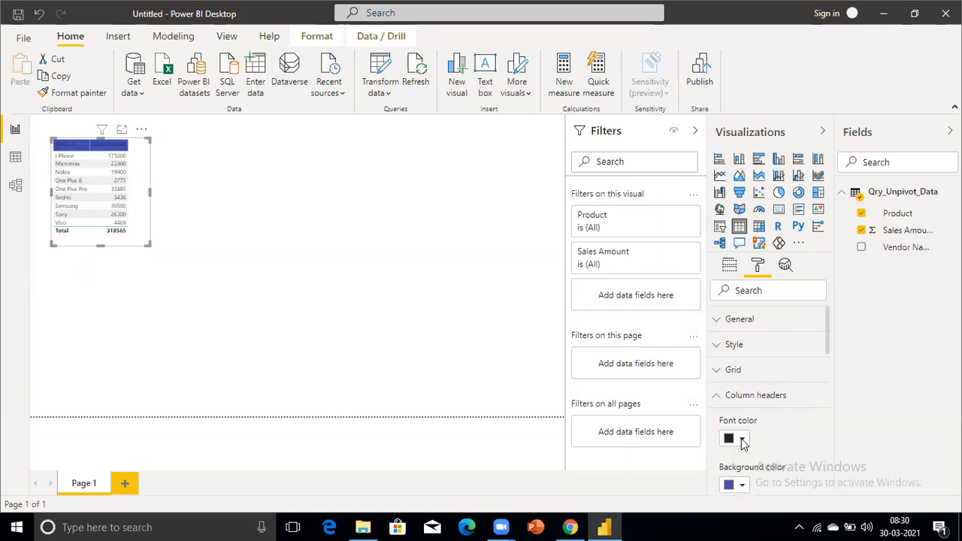
{"action": "left_click", "coordinate": [743, 442]}
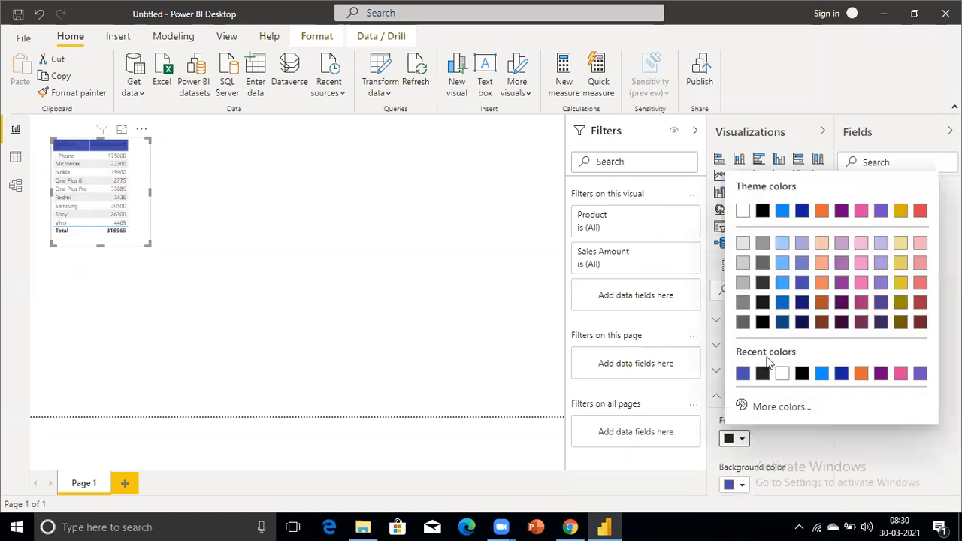
{"action": "left_click", "coordinate": [743, 212]}
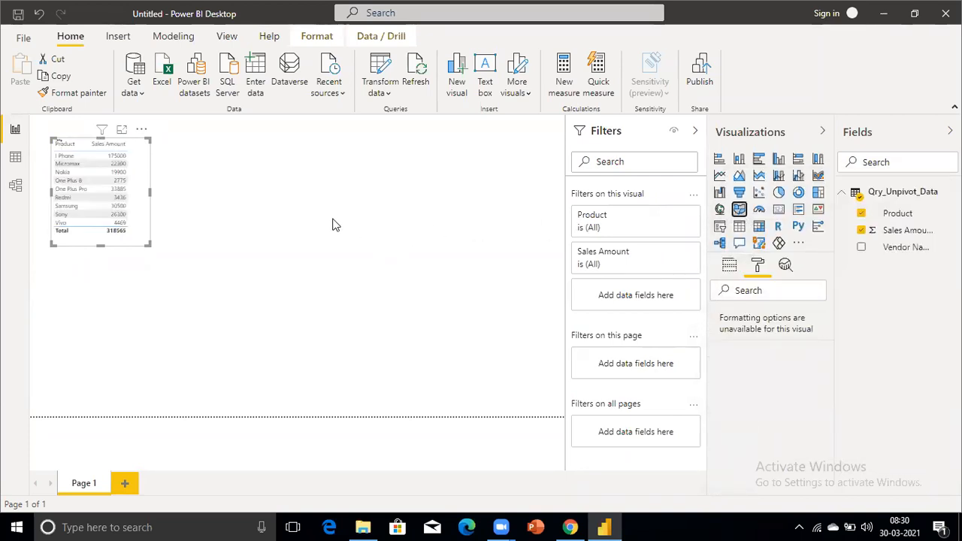
Step: Convert the filled map visual back to a table and delete the extra empty table beneath it
{"action": "left_click", "coordinate": [738, 231]}
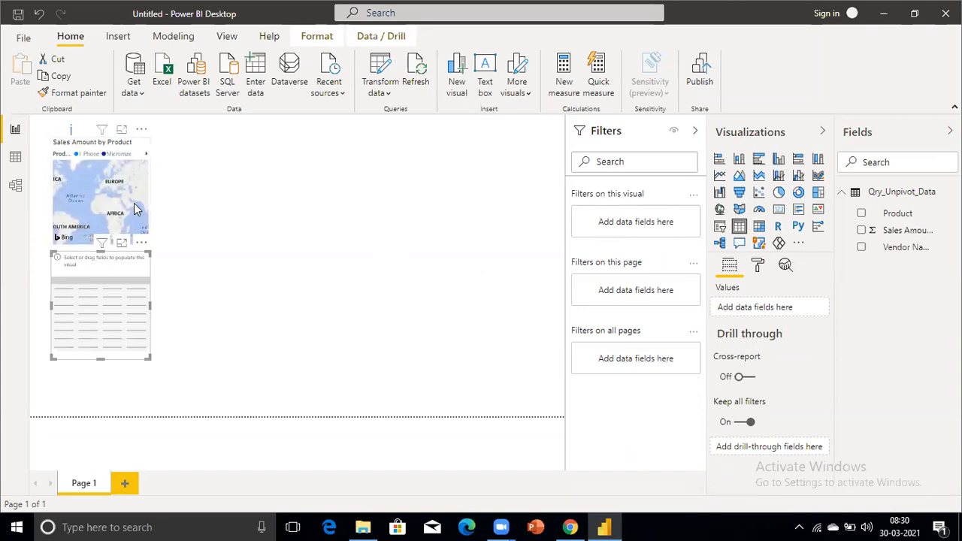
{"action": "left_click", "coordinate": [135, 169]}
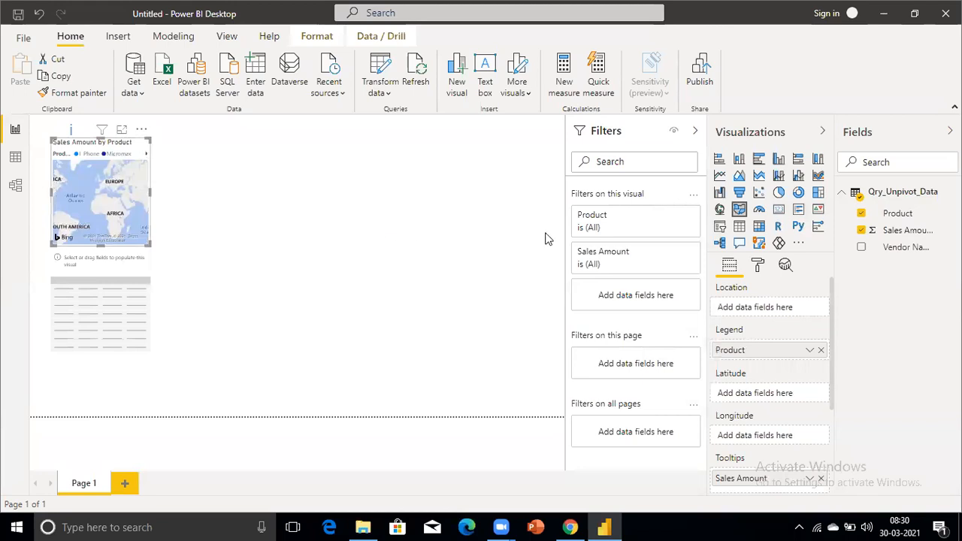
{"action": "left_click", "coordinate": [740, 227]}
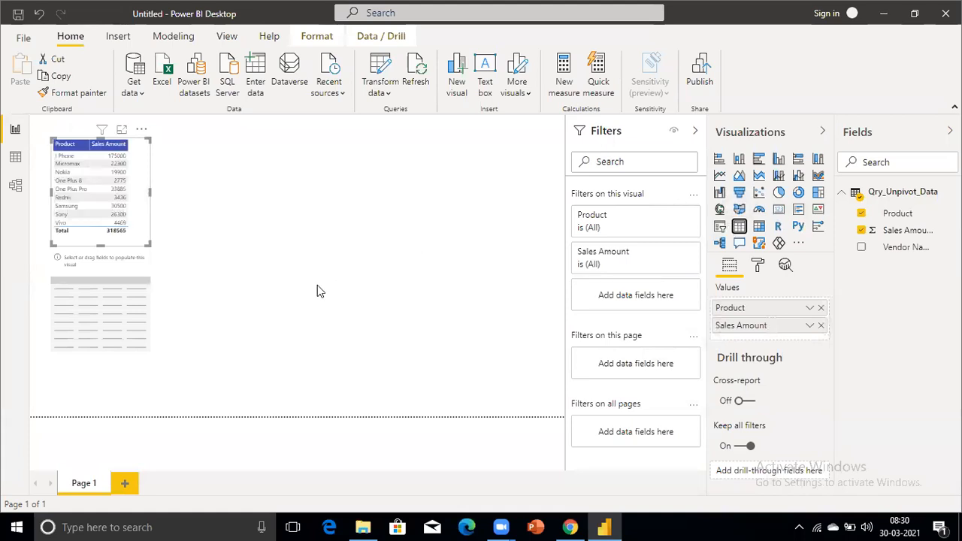
{"action": "left_click", "coordinate": [125, 360]}
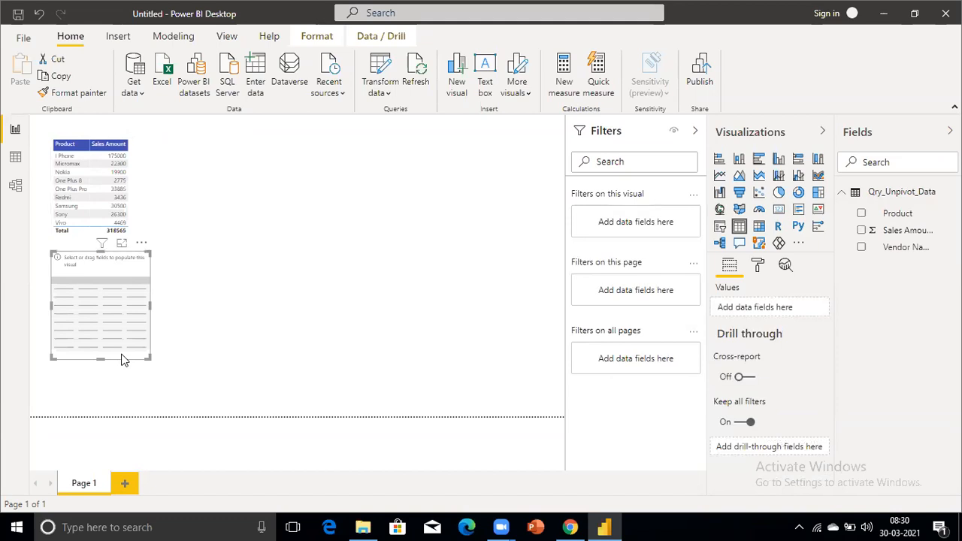
{"action": "key", "text": "Delete"}
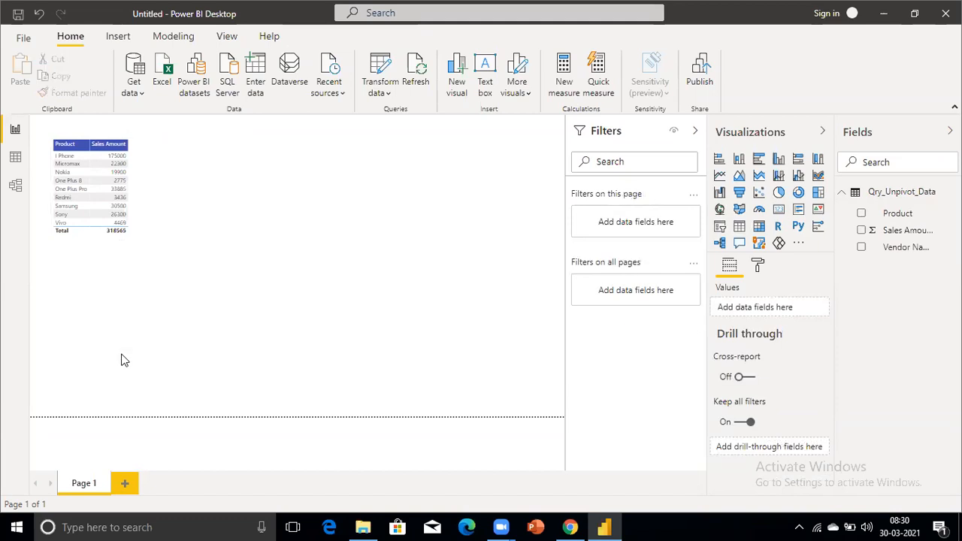
Step: Switch to File Explorer and go back from Raw Data Files to the Power BI Files folder
{"action": "key", "text": "alt+Tab"}
{"action": "key", "text": "alt+Tab"}
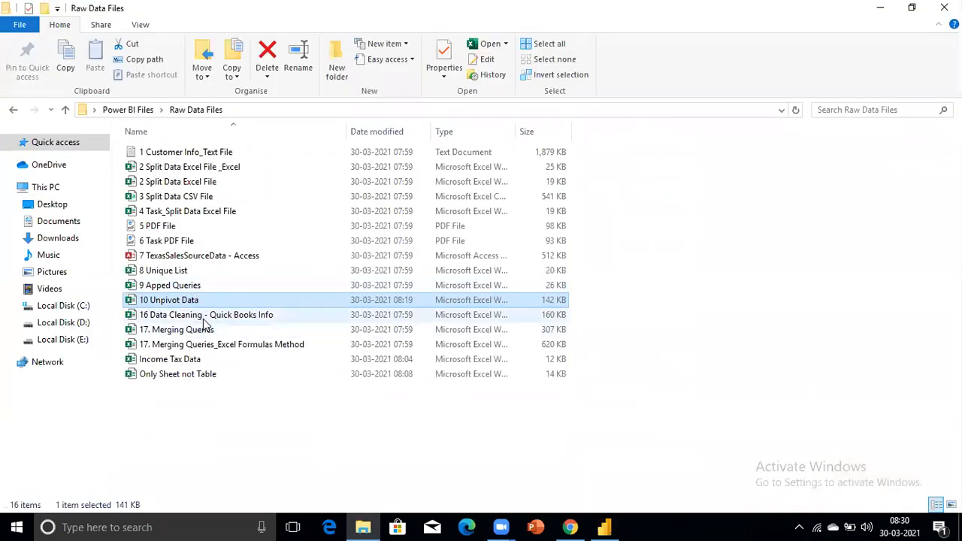
{"action": "left_click", "coordinate": [204, 318]}
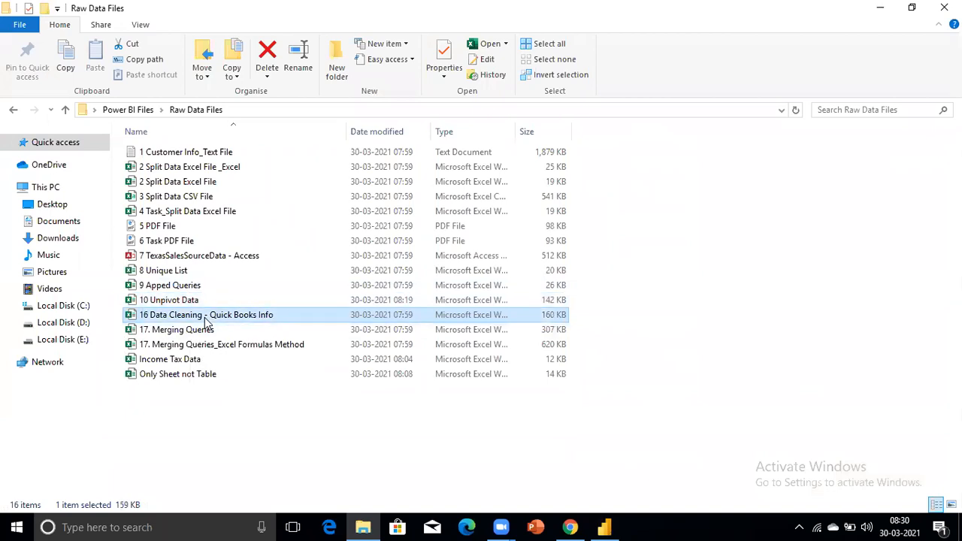
{"action": "left_click", "coordinate": [15, 113]}
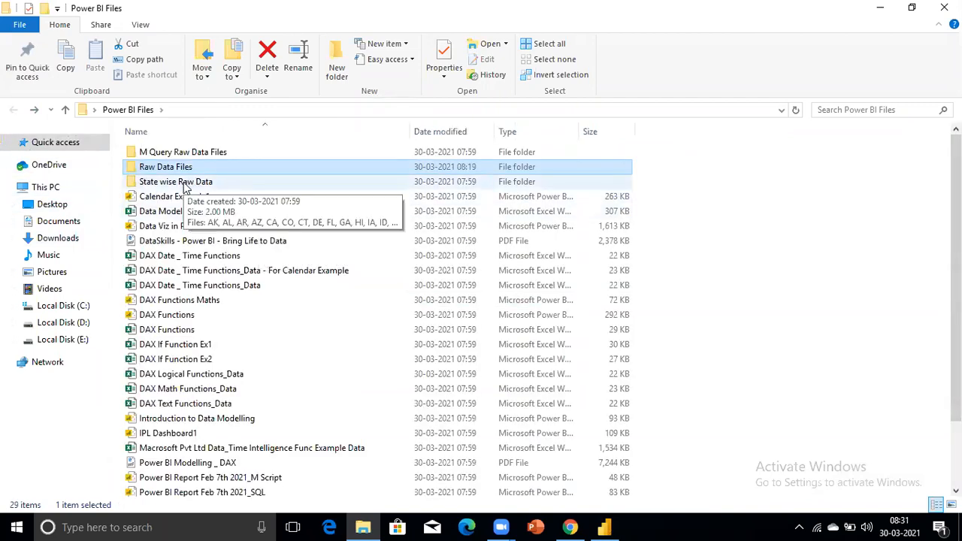
Step: Open the State wise Raw Data folder and go through its state workbooks down to the last one, WY
{"action": "left_click", "coordinate": [186, 186]}
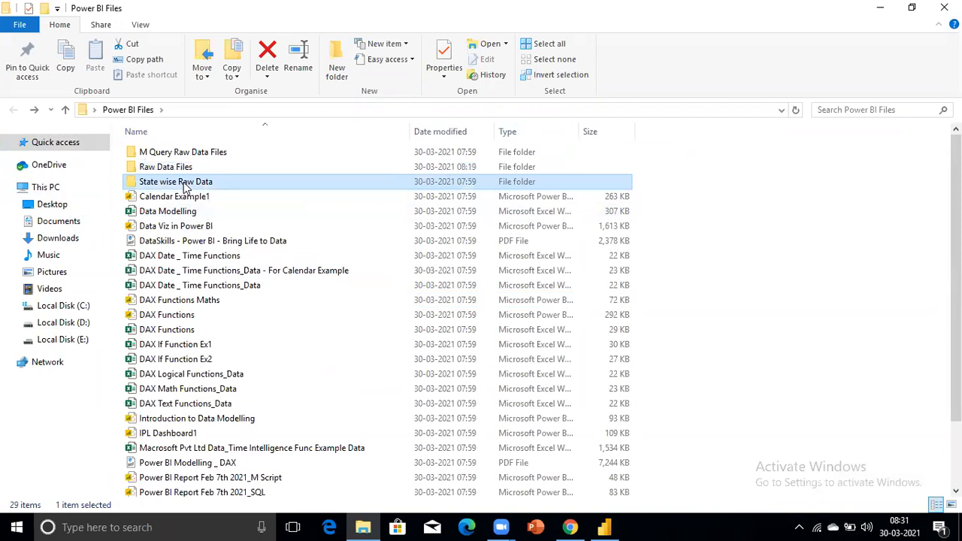
{"action": "double_click", "coordinate": [185, 185]}
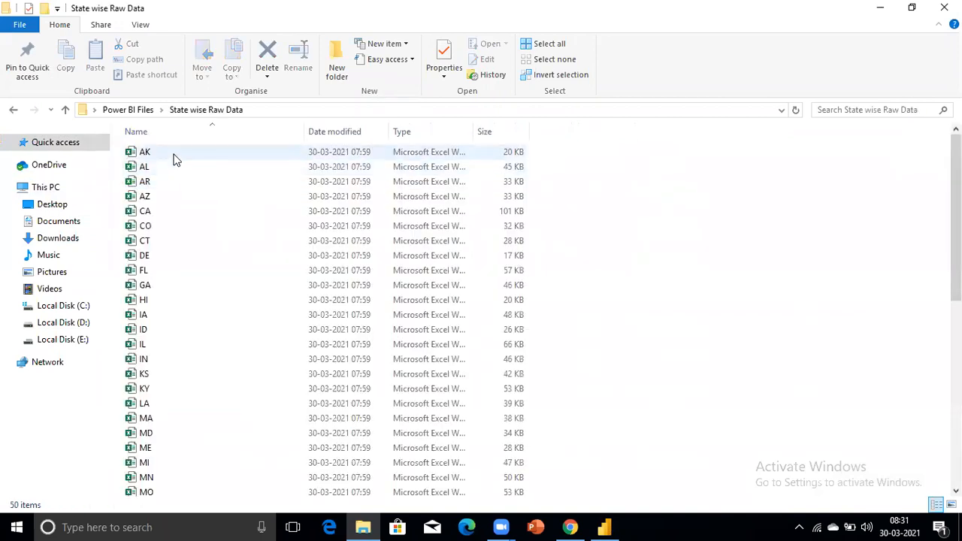
{"action": "left_click", "coordinate": [172, 151]}
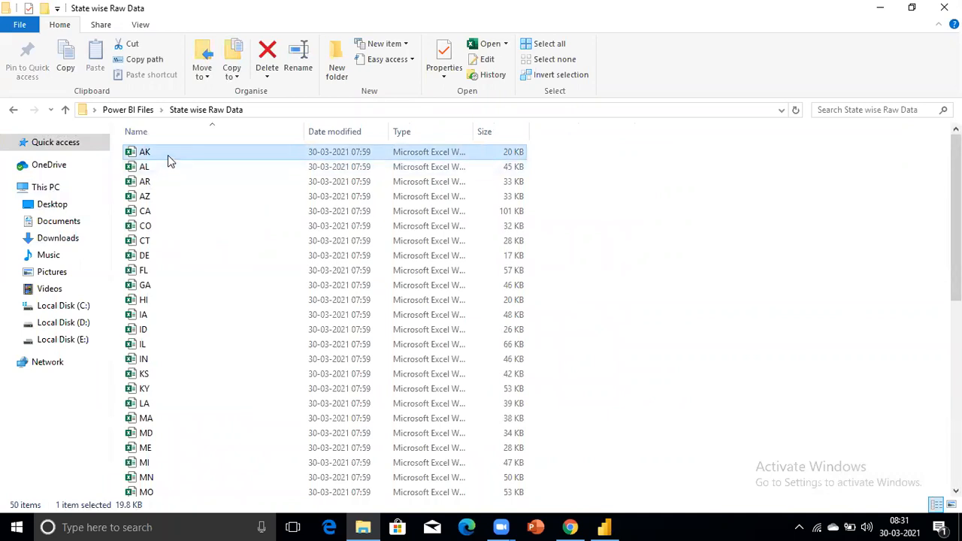
{"action": "key", "text": "Down"}
{"action": "key", "text": "Down"}
{"action": "key", "text": "Down"}
{"action": "key", "text": "Down"}
{"action": "key", "text": "Down"}
{"action": "key", "text": "Down"}
{"action": "key", "text": "Down"}
{"action": "key", "text": "Down"}
{"action": "key", "text": "Down"}
{"action": "key", "text": "Down"}
{"action": "key", "text": "Down"}
{"action": "key", "text": "Down"}
{"action": "key", "text": "Down"}
{"action": "key", "text": "Down"}
{"action": "key", "text": "Down"}
{"action": "key", "text": "Down"}
{"action": "key", "text": "Down"}
{"action": "key", "text": "Down"}
{"action": "key", "text": "Down"}
{"action": "key", "text": "Down"}
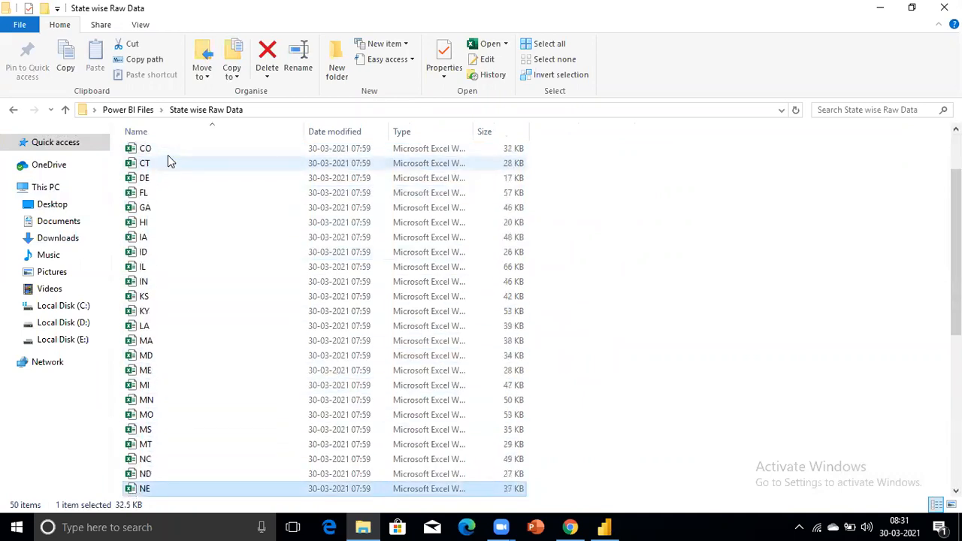
{"action": "key", "text": "Down"}
{"action": "key", "text": "Down"}
{"action": "key", "text": "Down"}
{"action": "key", "text": "Down"}
{"action": "key", "text": "Down"}
{"action": "key", "text": "Down"}
{"action": "key", "text": "Down"}
{"action": "key", "text": "Down"}
{"action": "key", "text": "Down"}
{"action": "key", "text": "Down"}
{"action": "key", "text": "Down"}
{"action": "key", "text": "Down"}
{"action": "key", "text": "Down"}
{"action": "key", "text": "Down"}
{"action": "key", "text": "Down"}
{"action": "key", "text": "Down"}
{"action": "key", "text": "Down"}
{"action": "key", "text": "Down"}
{"action": "key", "text": "Down"}
{"action": "key", "text": "Down"}
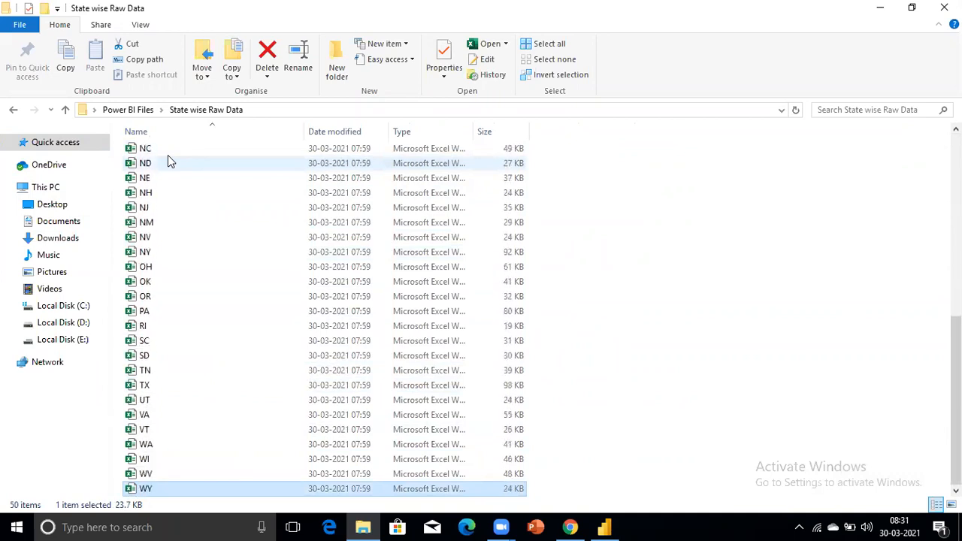
Step: Cut the last five state workbooks, VT, WA, WI, WV and WY, to the clipboard
{"action": "key", "text": "shift+Up"}
{"action": "key", "text": "shift+Up"}
{"action": "key", "text": "shift+Up"}
{"action": "key", "text": "shift+Up"}
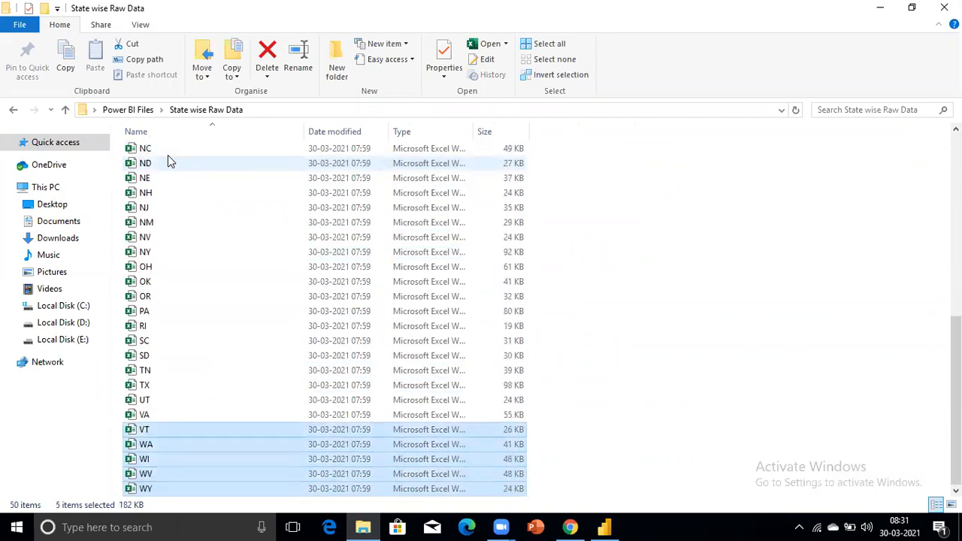
{"action": "key", "text": "ctrl+c"}
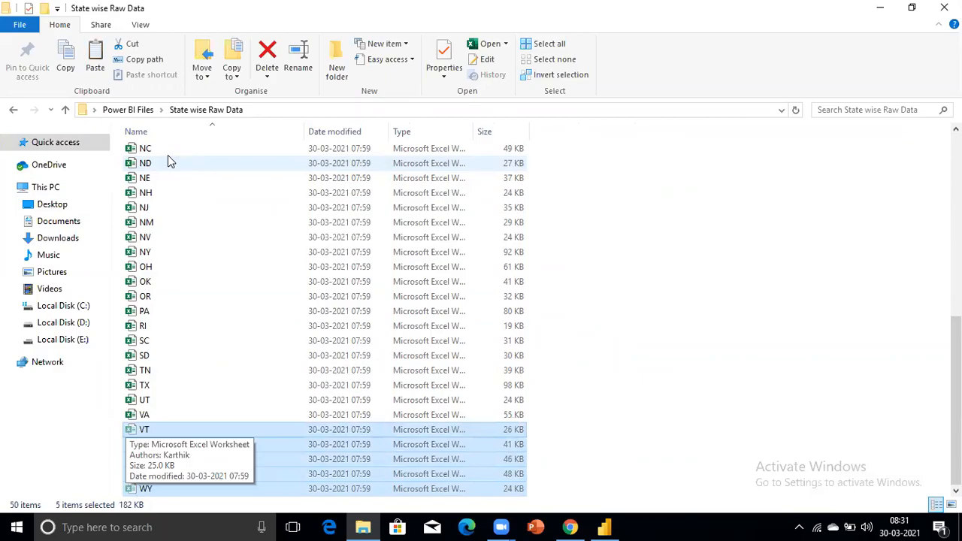
Step: Create a folder on the desktop, keeping the default name New folder
{"action": "key", "text": "super+d"}
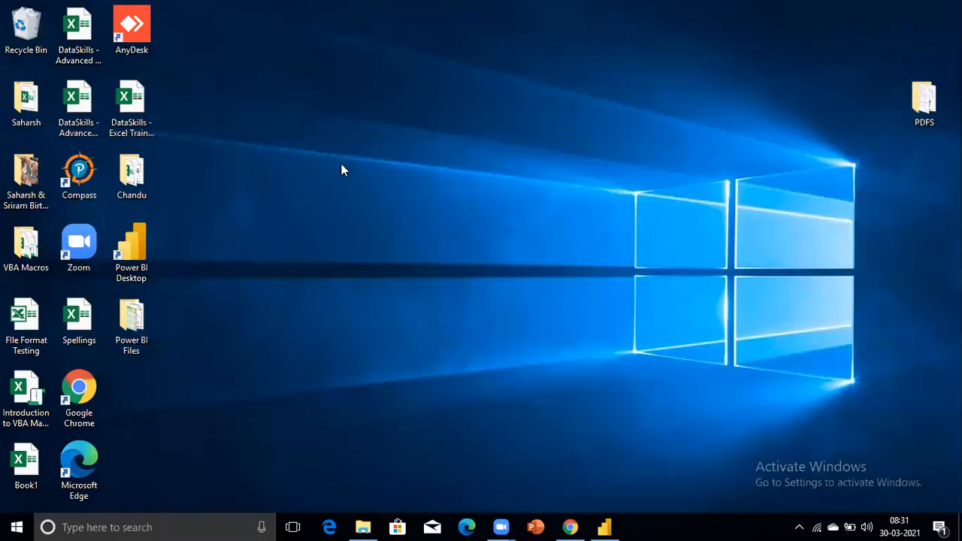
{"action": "right_click", "coordinate": [342, 164]}
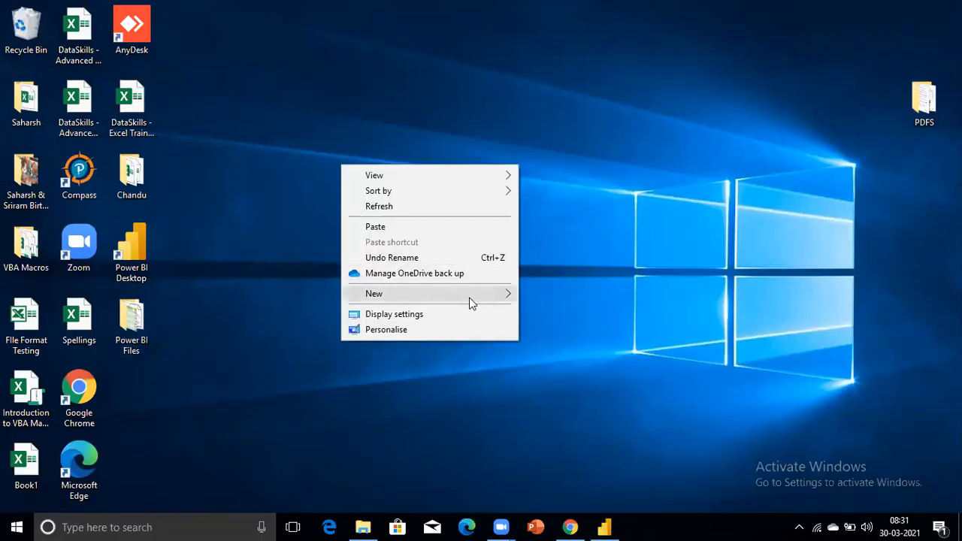
{"action": "mouse_move", "coordinate": [506, 294]}
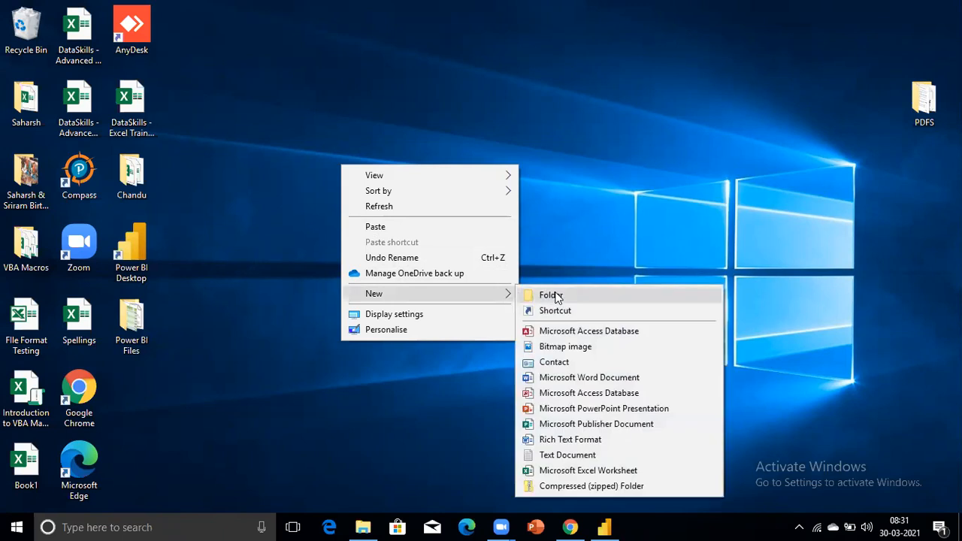
{"action": "left_click", "coordinate": [551, 295]}
{"action": "key", "text": "Return"}
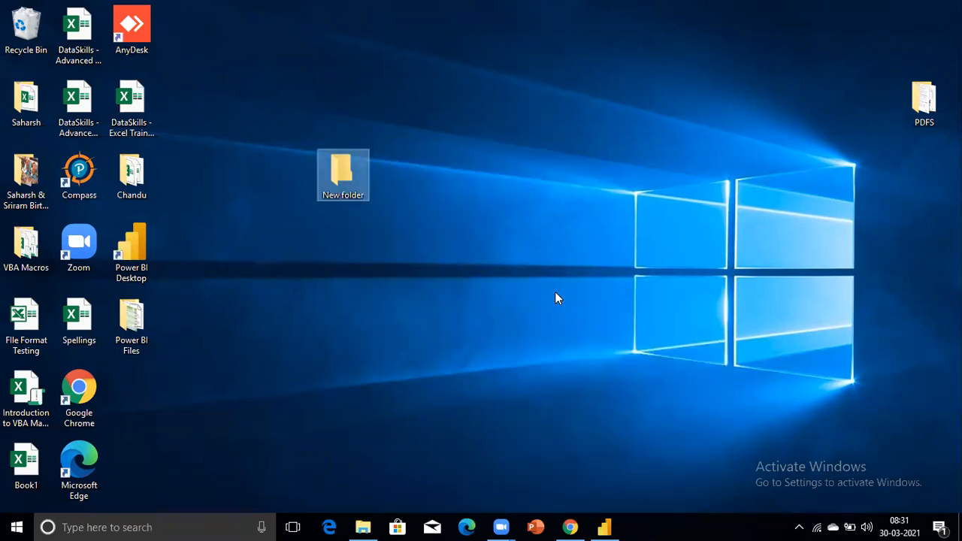
{"action": "left_click", "coordinate": [556, 292]}
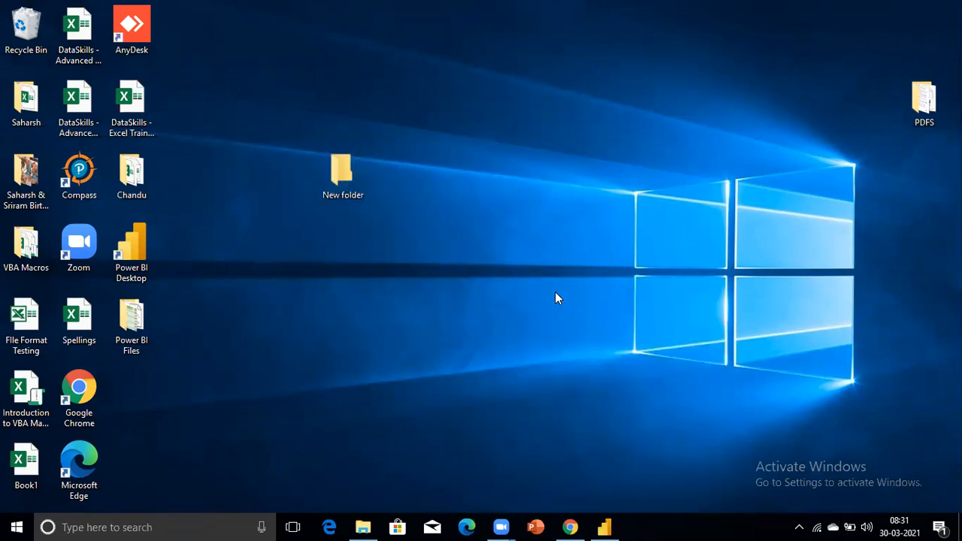
Step: Paste the five cut workbooks into the desktop's New folder and close its window
{"action": "double_click", "coordinate": [343, 173]}
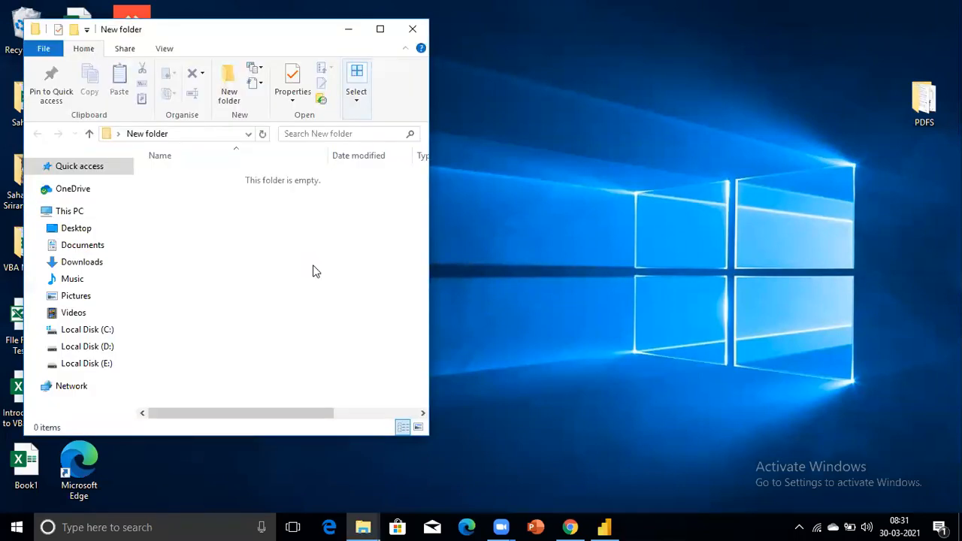
{"action": "key", "text": "ctrl+v"}
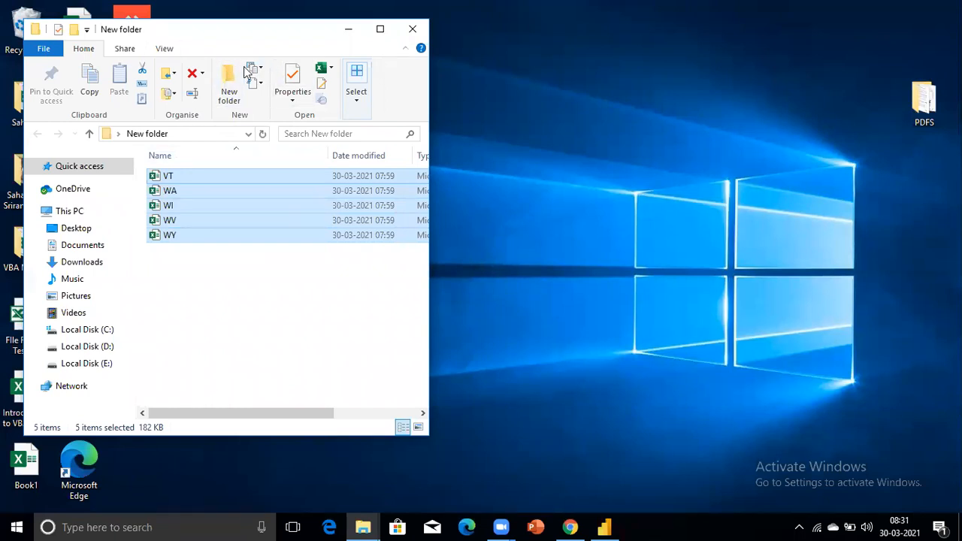
{"action": "left_click", "coordinate": [413, 28]}
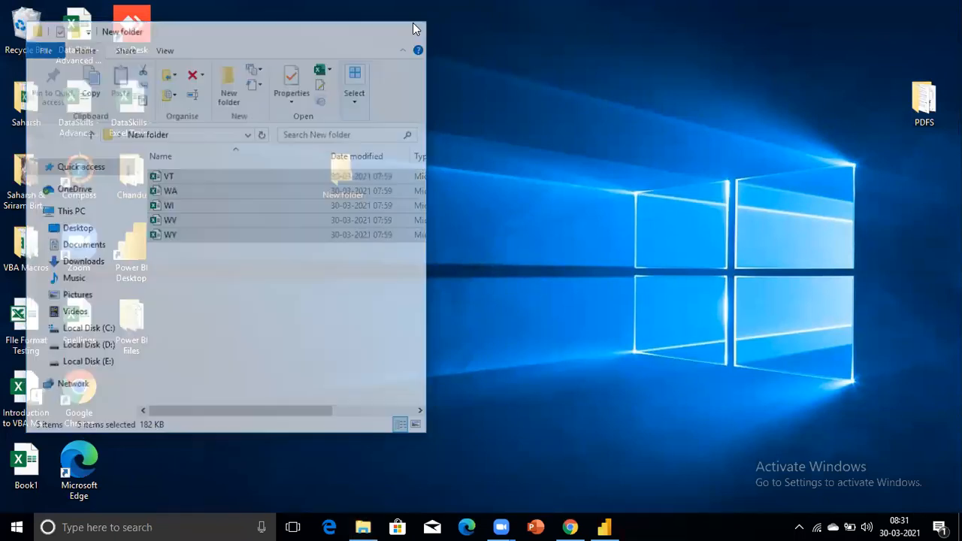
Step: Return to the State wise Raw Data folder, open the NH workbook in Excel and enable editing
{"action": "key", "text": "alt+Tab"}
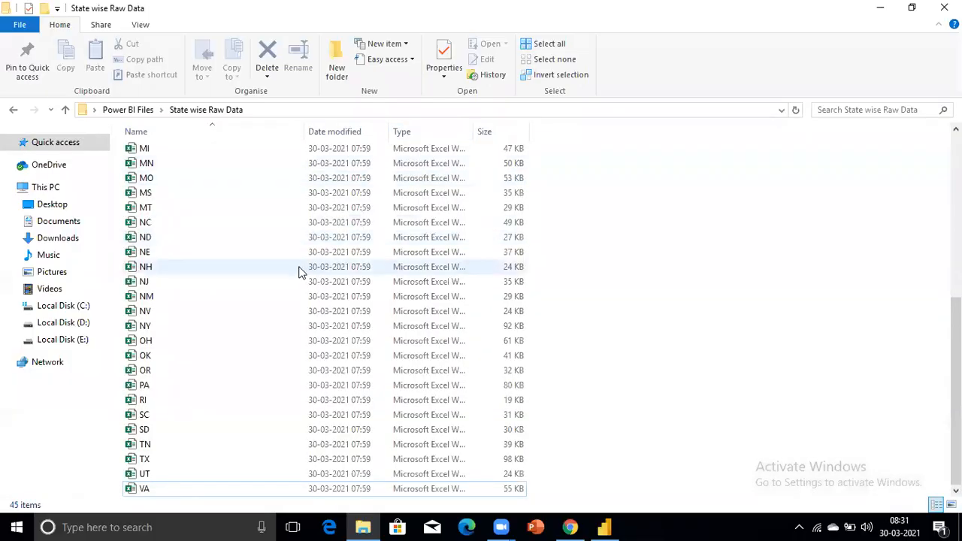
{"action": "left_click", "coordinate": [299, 269]}
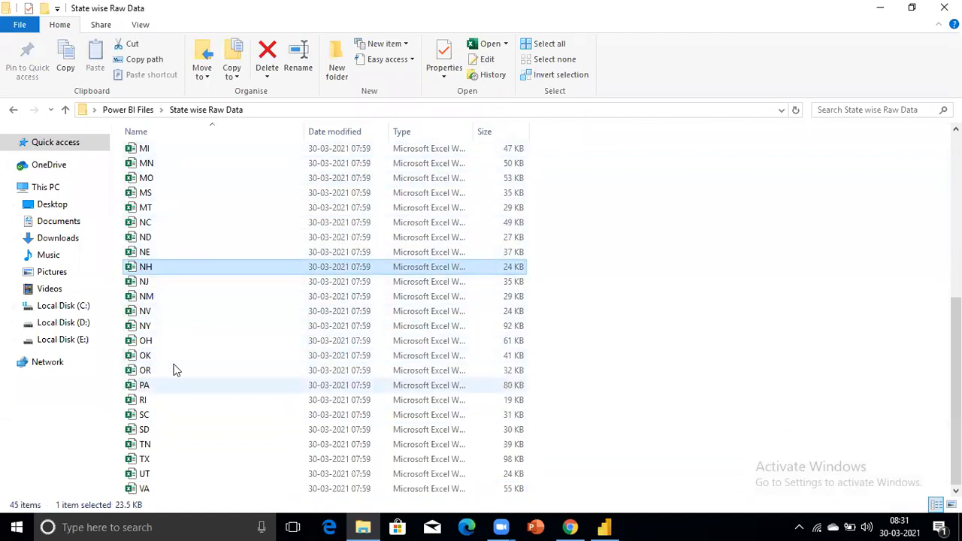
{"action": "double_click", "coordinate": [165, 268]}
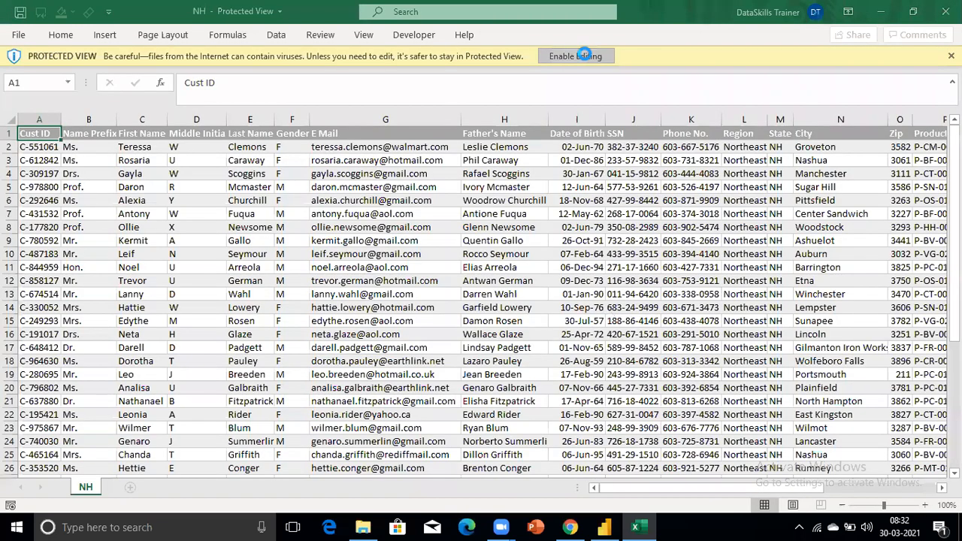
{"action": "left_click", "coordinate": [584, 55]}
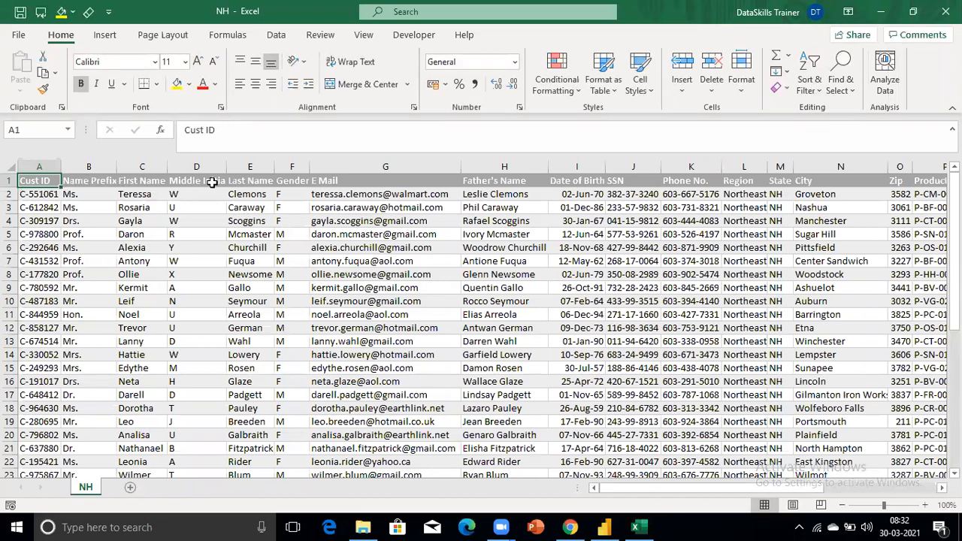
Step: Examine the column headers of the NH sheet one by one from Cust ID to Total Revenue
{"action": "key", "text": "Right"}
{"action": "key", "text": "Right"}
{"action": "key", "text": "Right"}
{"action": "key", "text": "Right"}
{"action": "key", "text": "Right"}
{"action": "key", "text": "Right"}
{"action": "key", "text": "Right"}
{"action": "key", "text": "Right"}
{"action": "key", "text": "Right"}
{"action": "key", "text": "Right"}
{"action": "key", "text": "Right"}
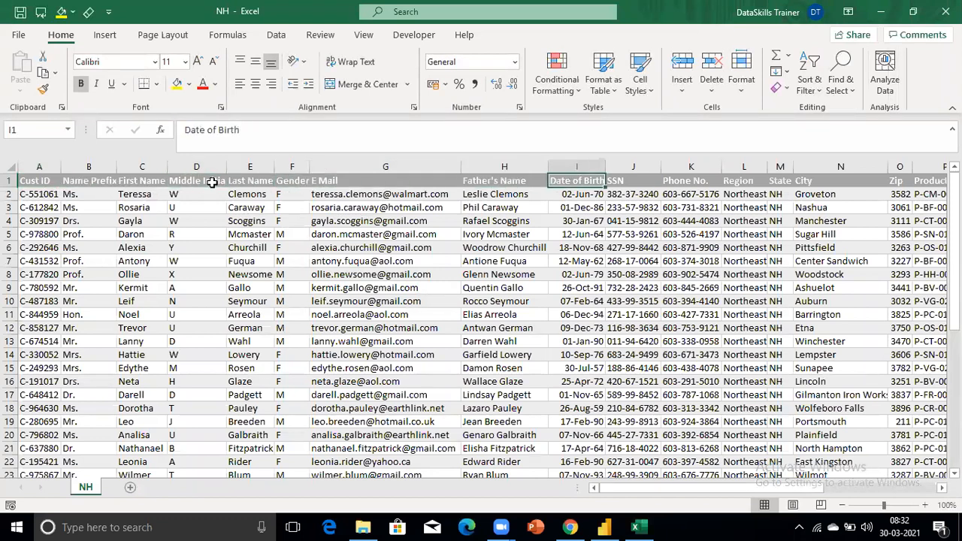
{"action": "key", "text": "Right"}
{"action": "key", "text": "Right"}
{"action": "key", "text": "Right"}
{"action": "key", "text": "Right"}
{"action": "key", "text": "Right"}
{"action": "key", "text": "Right"}
{"action": "key", "text": "Right"}
{"action": "key", "text": "Right"}
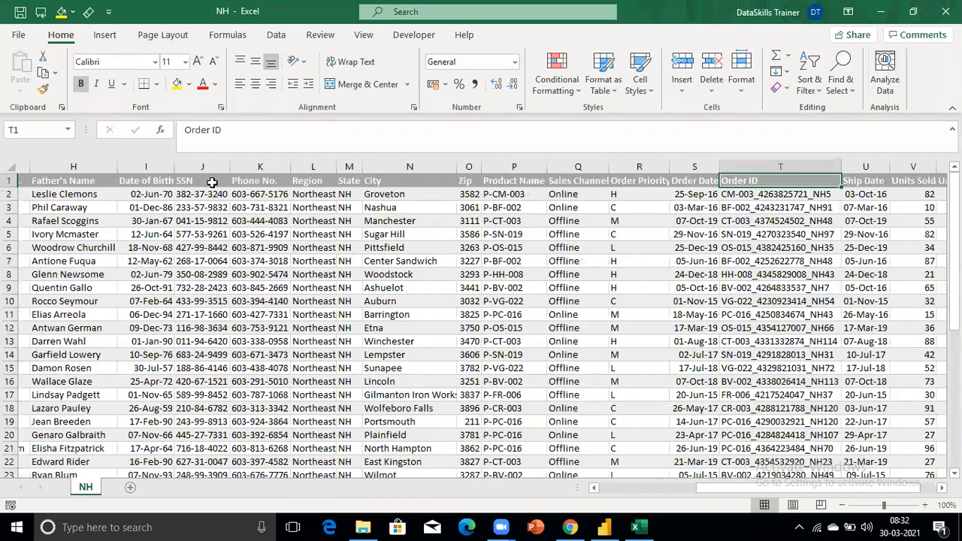
{"action": "key", "text": "Right"}
{"action": "key", "text": "Right"}
{"action": "key", "text": "Right"}
{"action": "key", "text": "Right"}
{"action": "key", "text": "Right"}
{"action": "key", "text": "Right"}
{"action": "key", "text": "Right"}
{"action": "key", "text": "Left"}
{"action": "key", "text": "Left"}
{"action": "key", "text": "Left"}
{"action": "key", "text": "Left"}
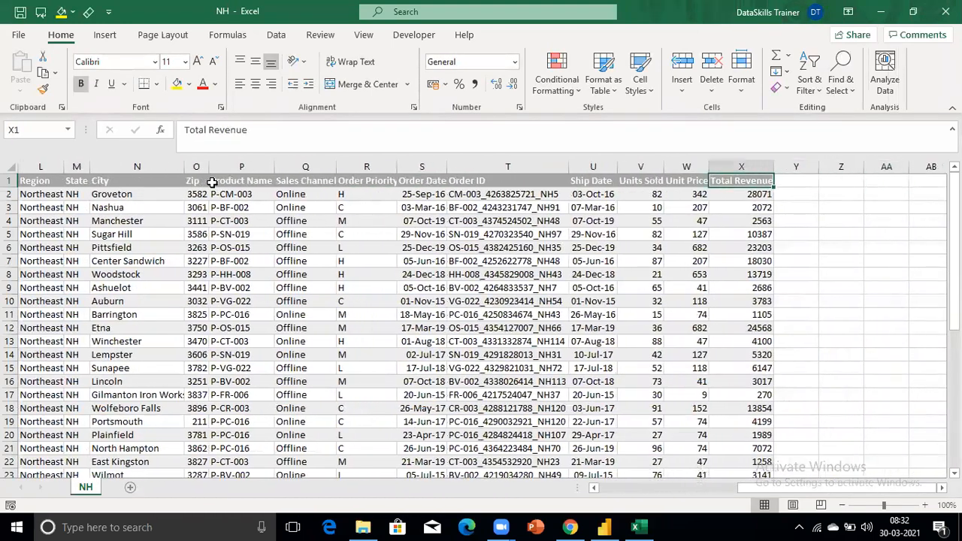
{"action": "key", "text": "Left"}
{"action": "key", "text": "Left"}
{"action": "key", "text": "Left"}
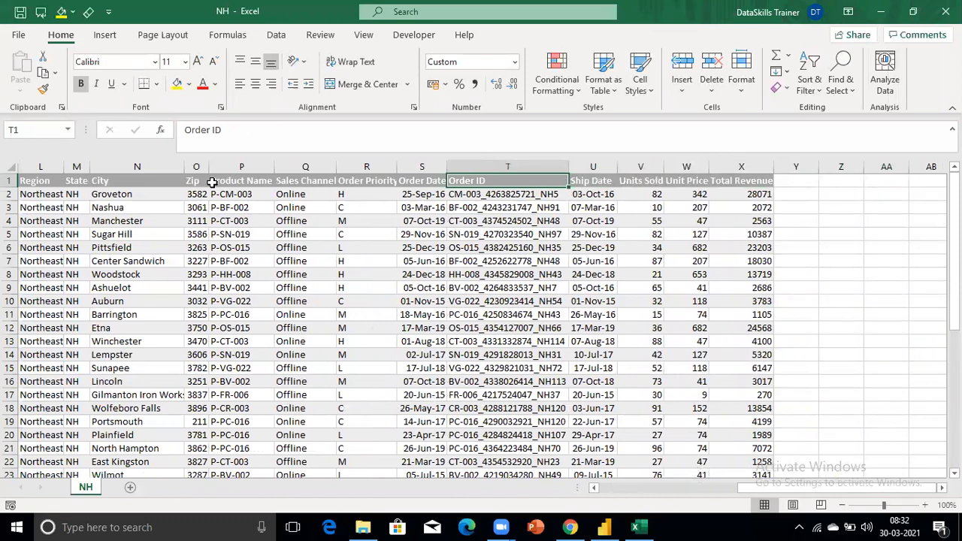
{"action": "key", "text": "Left"}
{"action": "key", "text": "Right"}
{"action": "key", "text": "Right"}
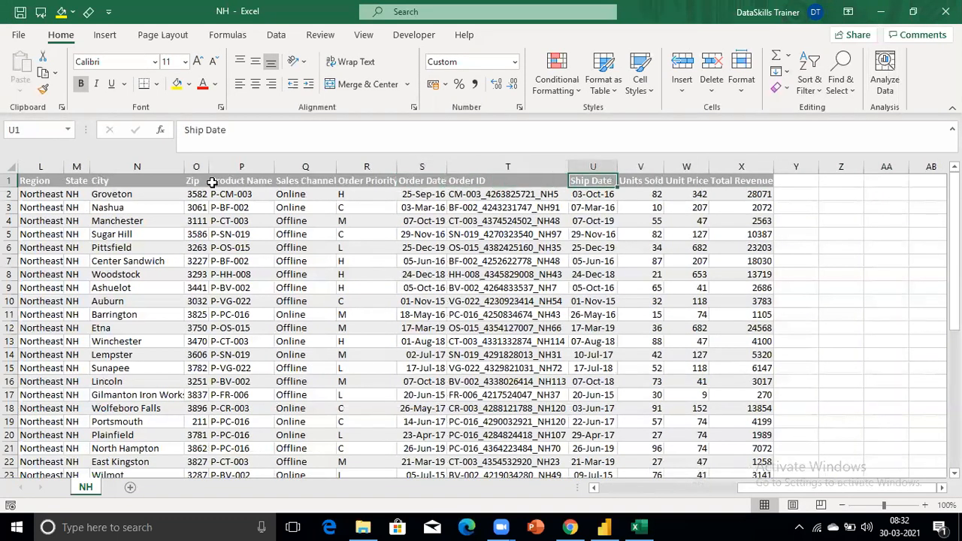
{"action": "key", "text": "Right"}
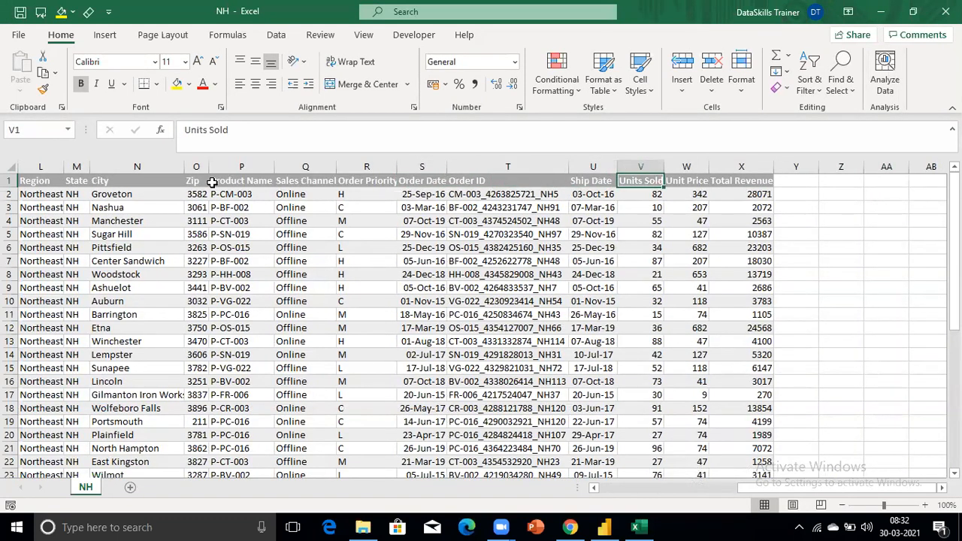
{"action": "key", "text": "Right"}
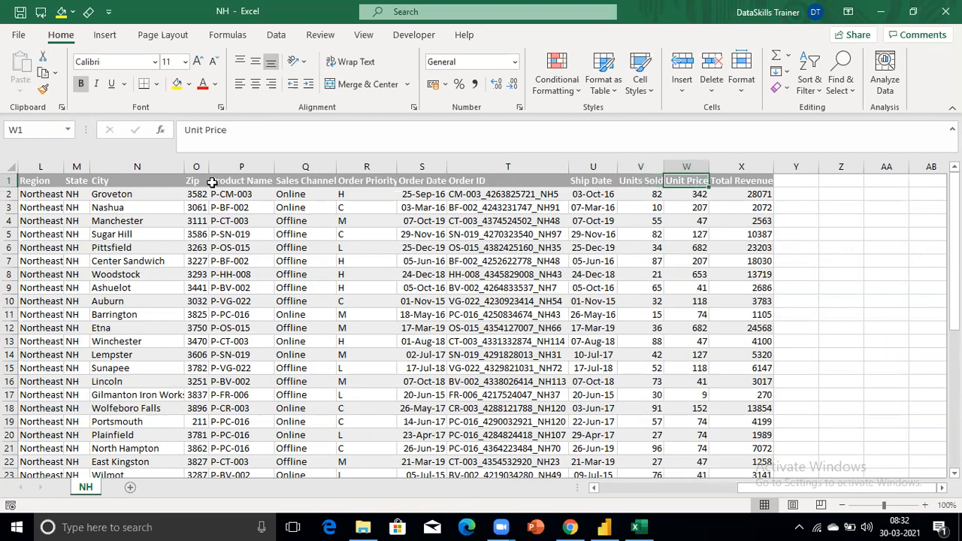
{"action": "key", "text": "Right"}
Step: Check how far the NH sheet's data extends, return to its first cell and close the workbook
{"action": "key", "text": "ctrl+Down"}
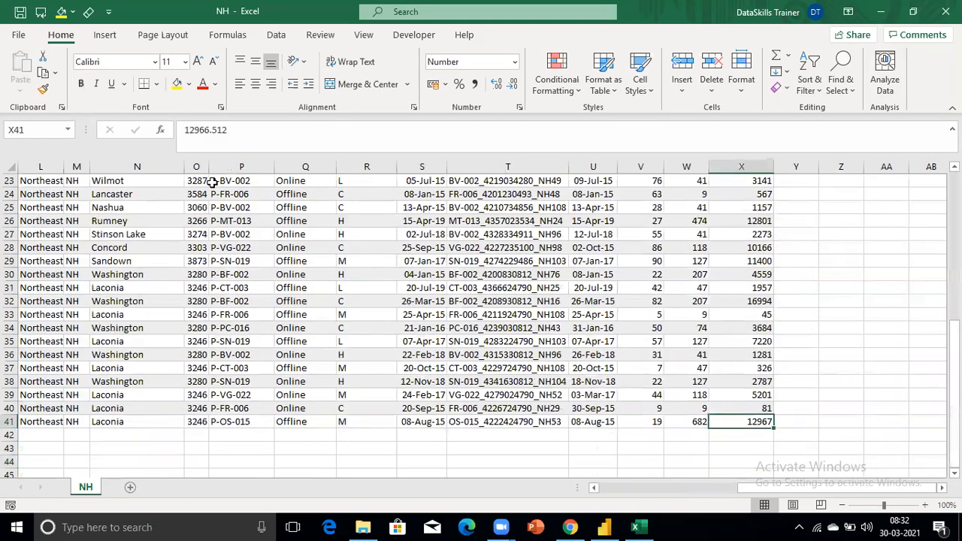
{"action": "key", "text": "ctrl+Left"}
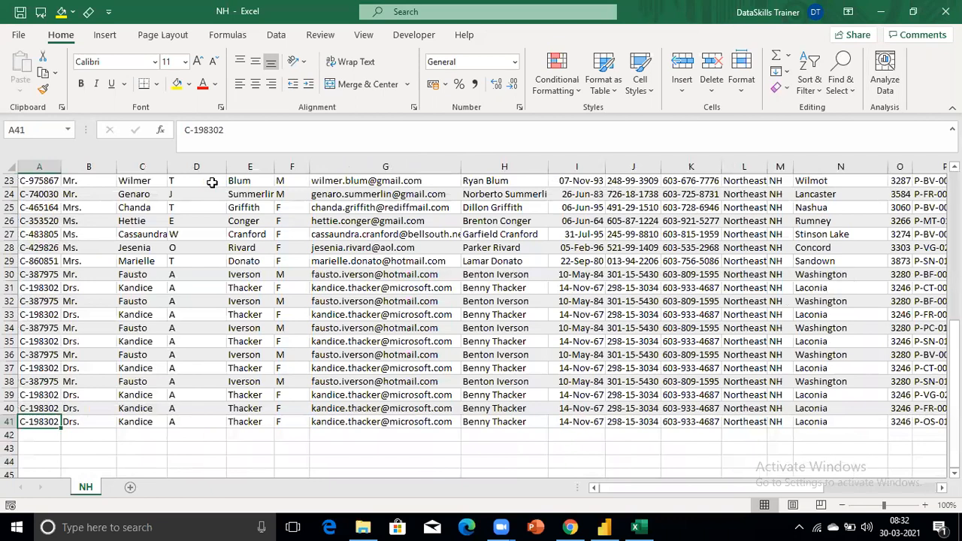
{"action": "key", "text": "ctrl+Up"}
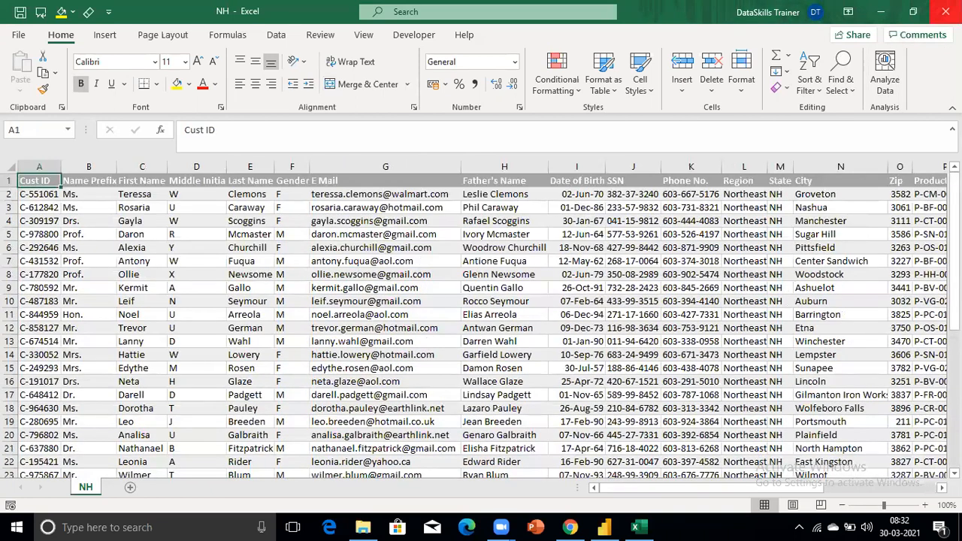
{"action": "left_click", "coordinate": [946, 11]}
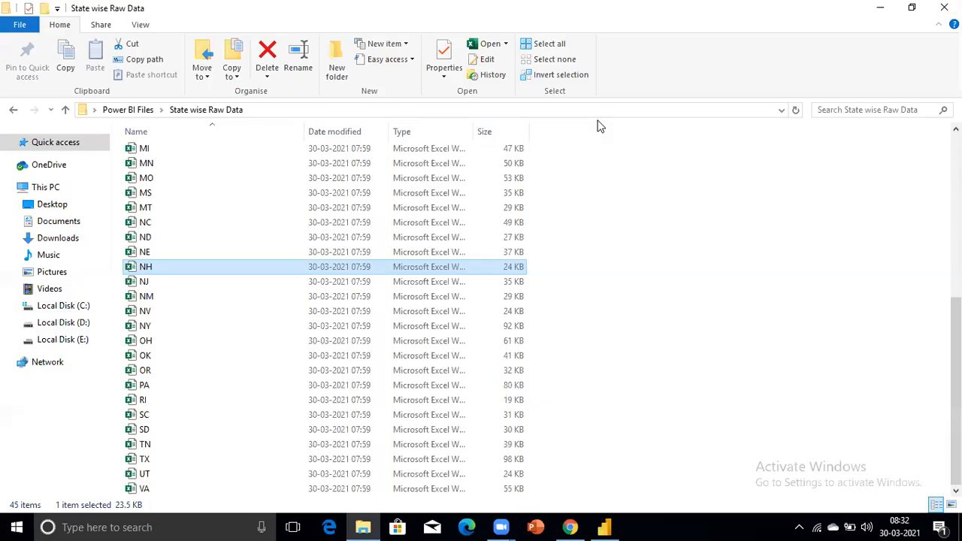
Step: Open the MT workbook from the State wise Raw Data folder
{"action": "left_click", "coordinate": [209, 211]}
{"action": "left_click_drag", "start_coordinate": [208, 211], "coordinate": [246, 247]}
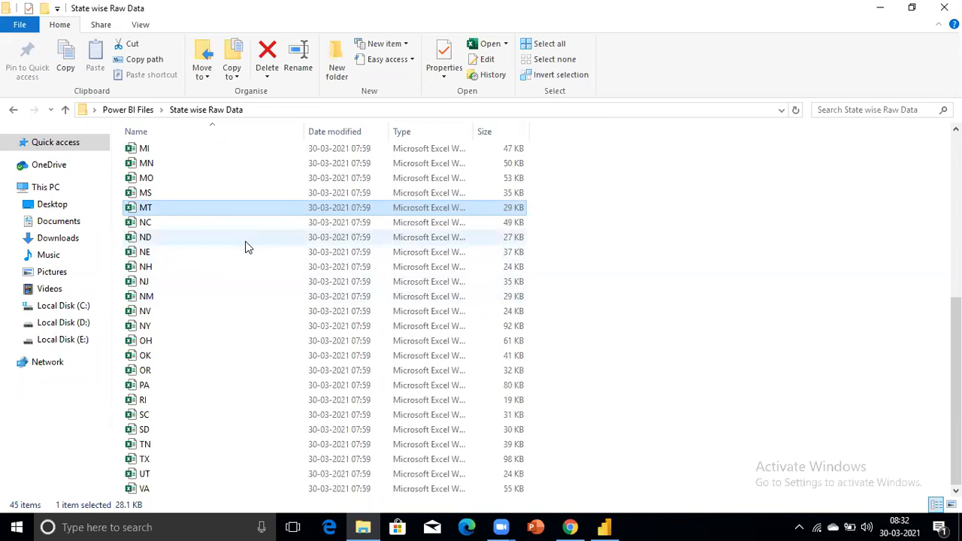
{"action": "key", "text": "Return"}
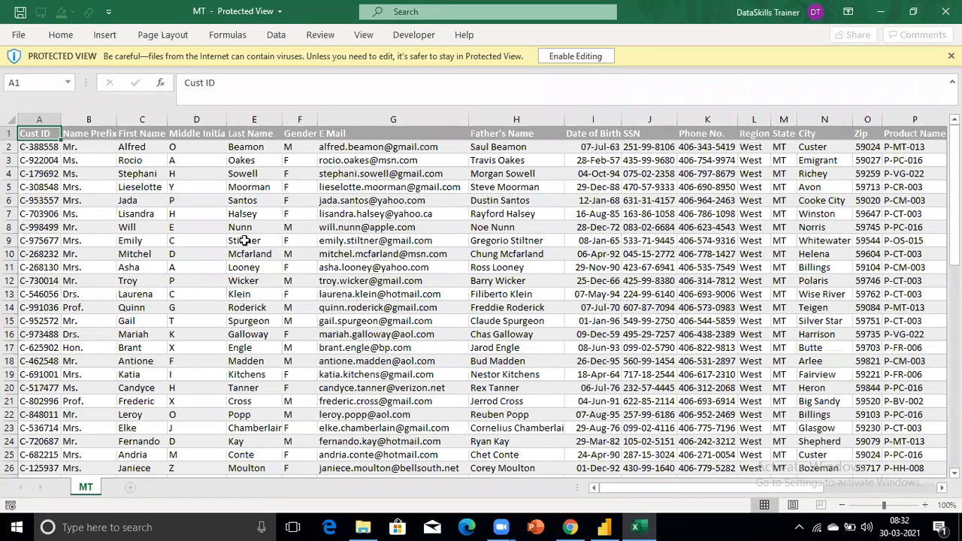
Step: Check the extent of the MT sheet's rows and columns through Total Revenue, and close the workbook
{"action": "key", "text": "ctrl+Down"}
{"action": "key", "text": "ctrl+Down"}
{"action": "key", "text": "ctrl+Up"}
{"action": "key", "text": "ctrl+Up"}
{"action": "key", "text": "ctrl+Right"}
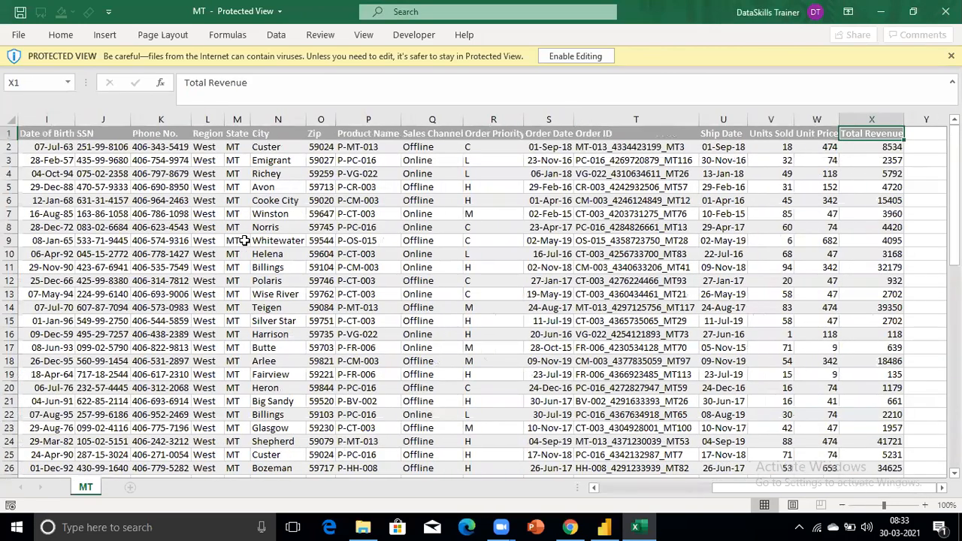
{"action": "key", "text": "ctrl+Left"}
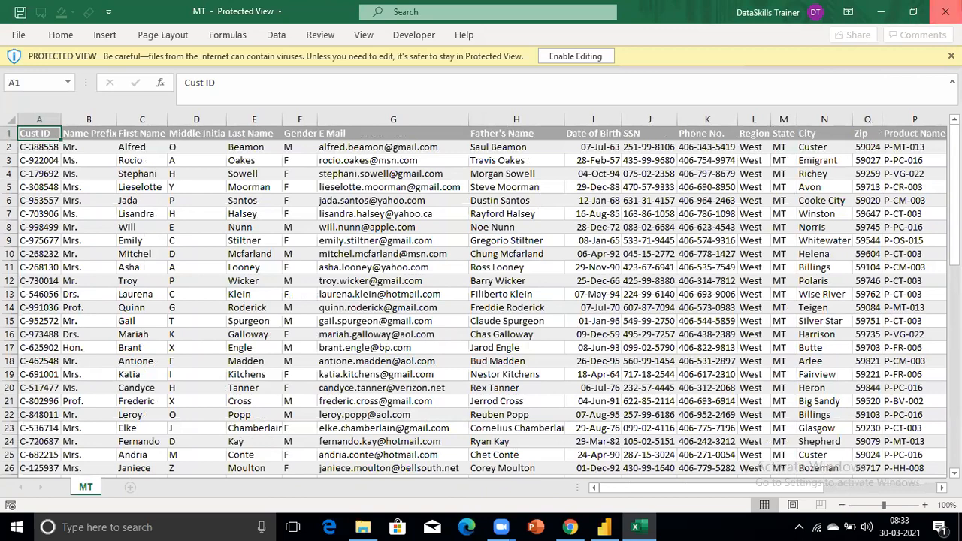
{"action": "left_click", "coordinate": [945, 12]}
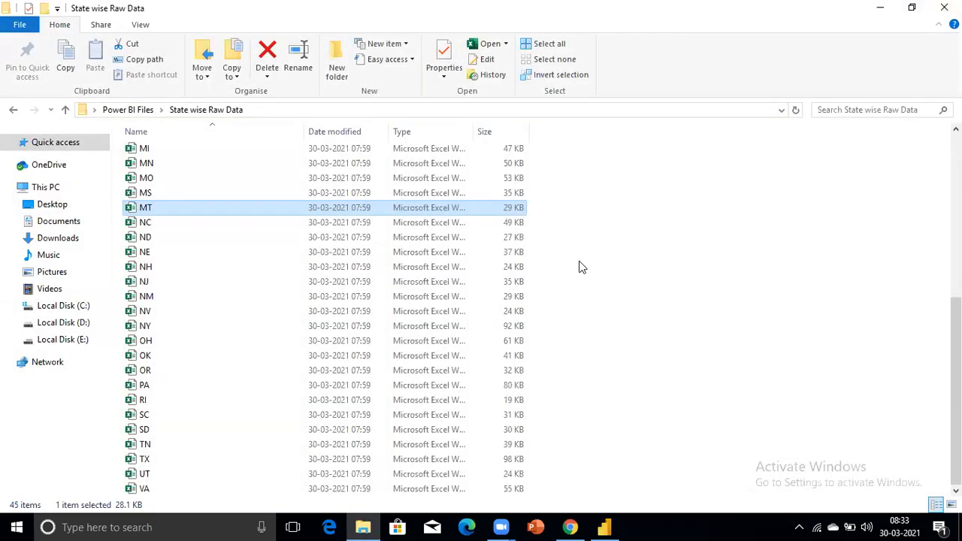
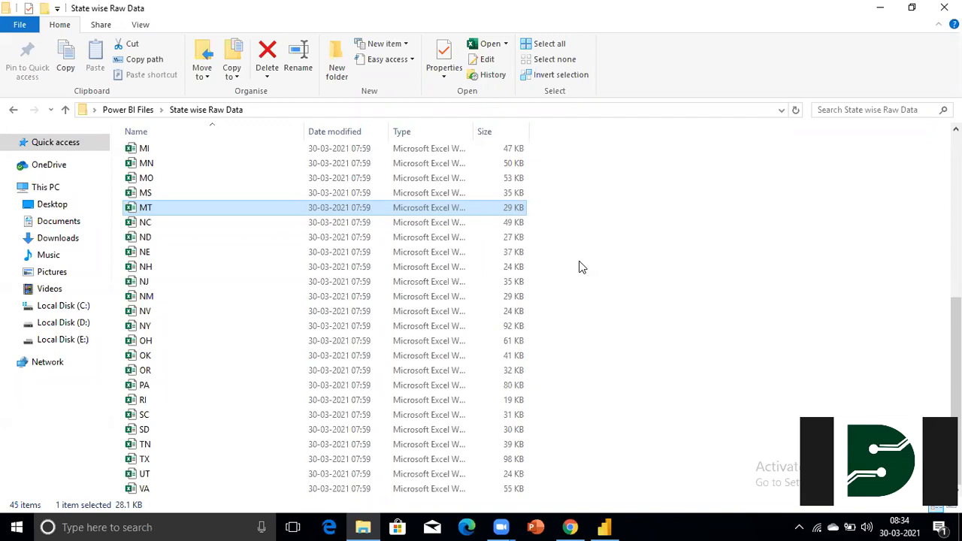
Step: Switch to Power BI Desktop and start a new data connection using the Folder source
{"action": "key", "text": "alt+Tab"}
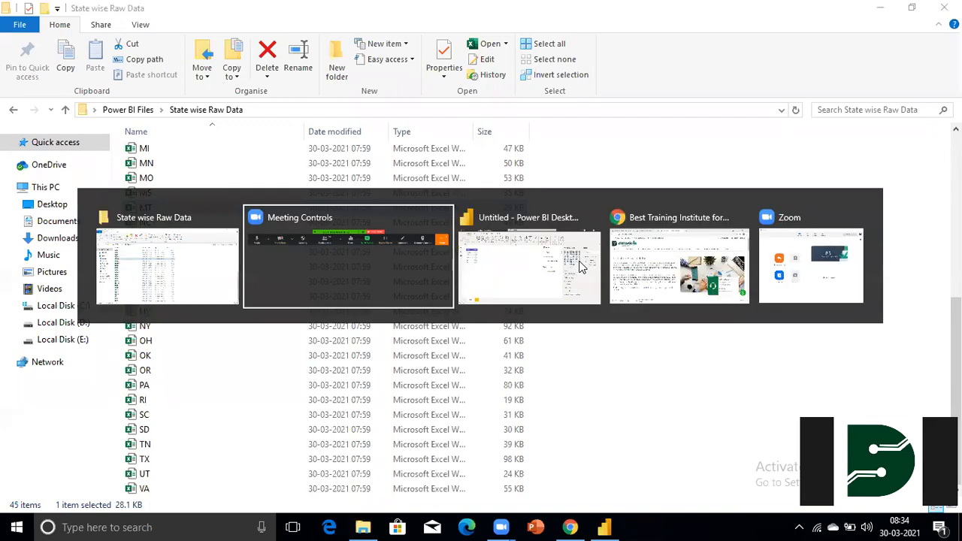
{"action": "left_click", "coordinate": [579, 267]}
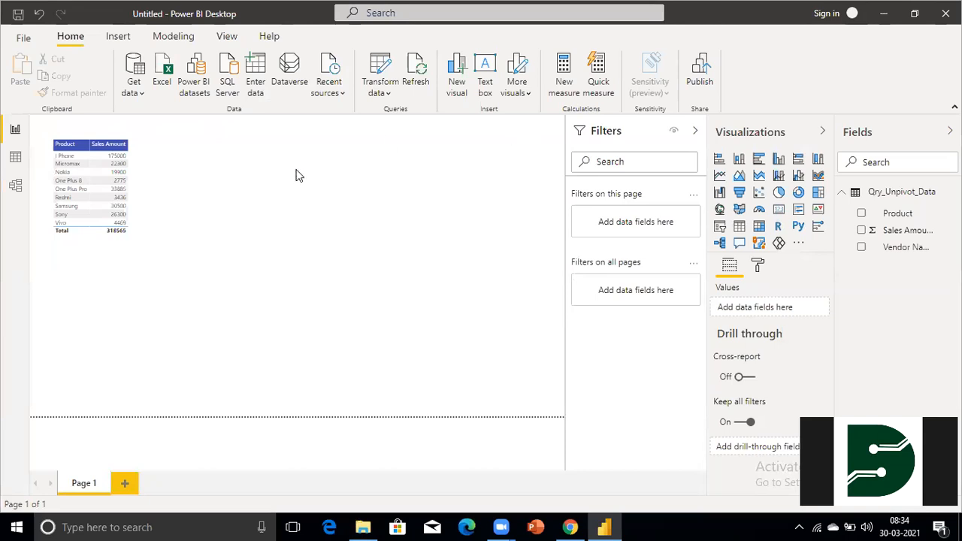
{"action": "left_click", "coordinate": [276, 185]}
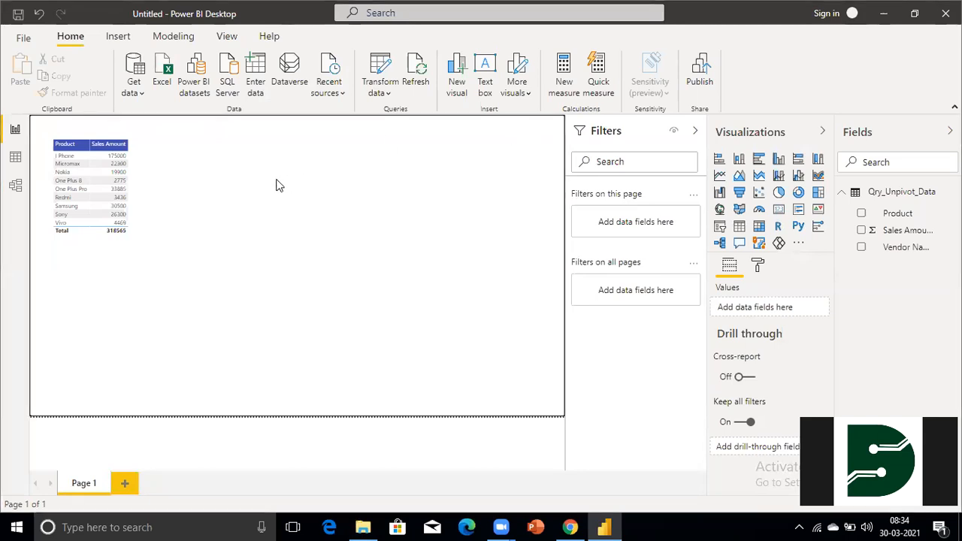
{"action": "left_click", "coordinate": [140, 93]}
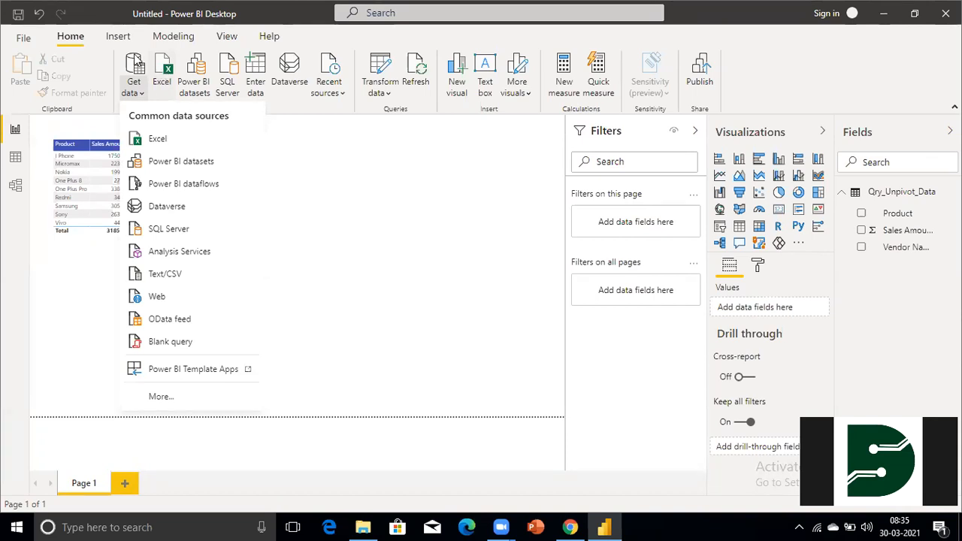
{"action": "left_click", "coordinate": [160, 396]}
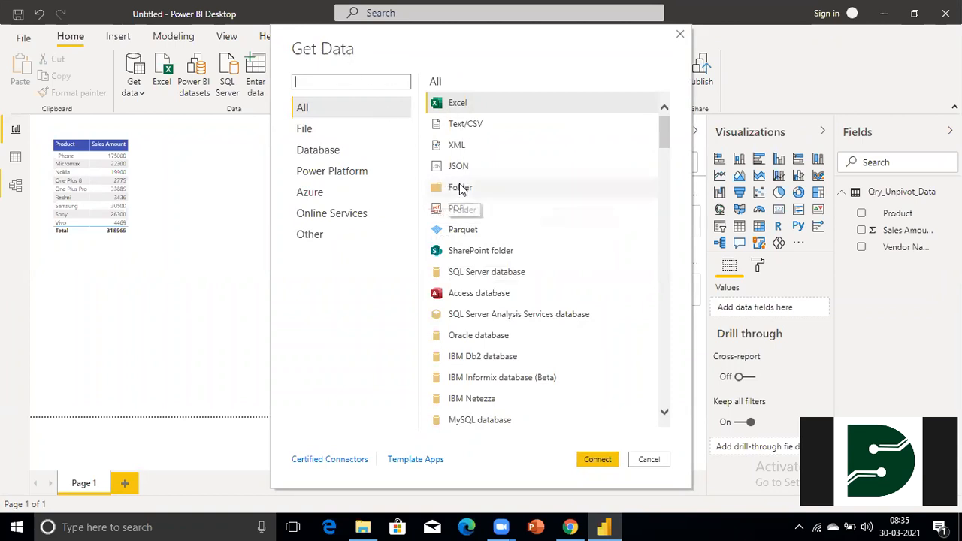
{"action": "left_click", "coordinate": [461, 187]}
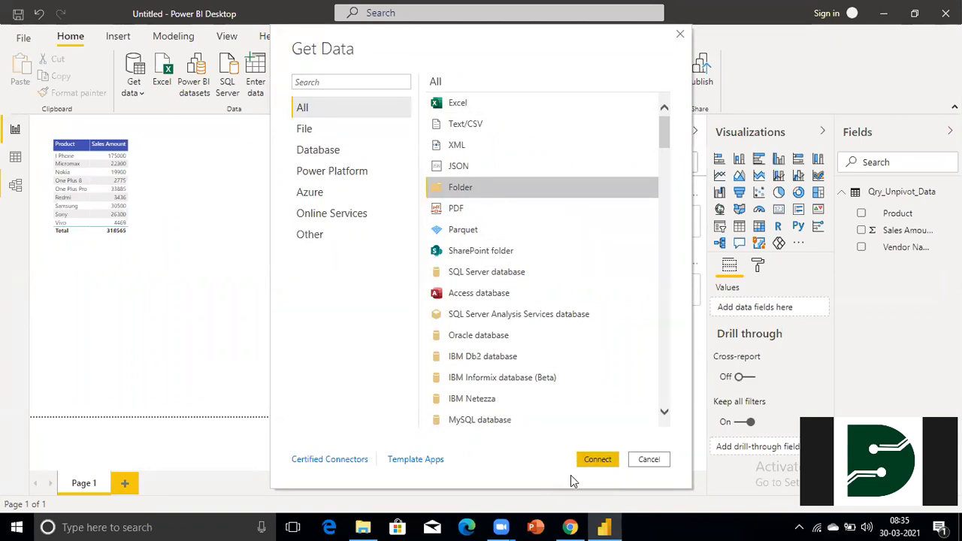
{"action": "left_click", "coordinate": [597, 465]}
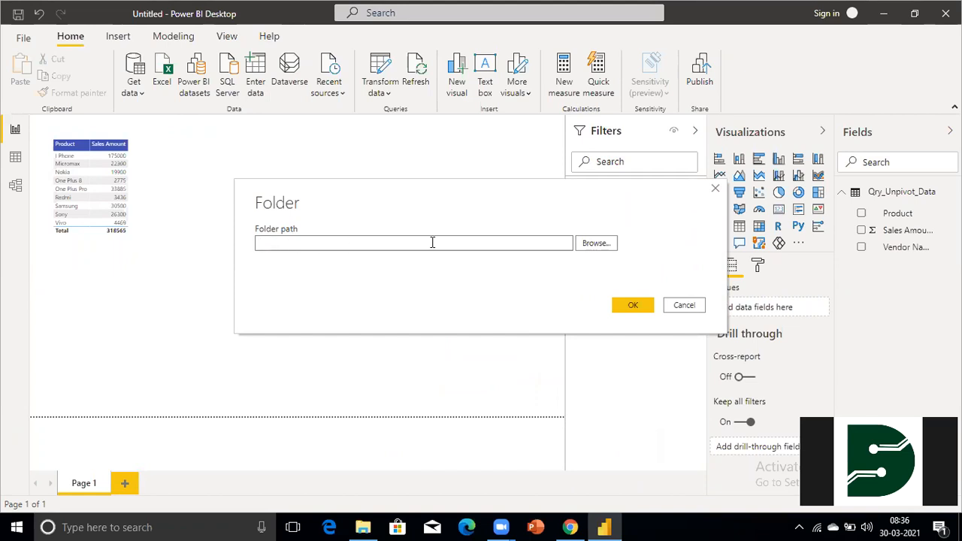
Step: Set the folder path to State wise Raw Data inside Power BI Files on the Desktop and connect to it
{"action": "left_click", "coordinate": [596, 245]}
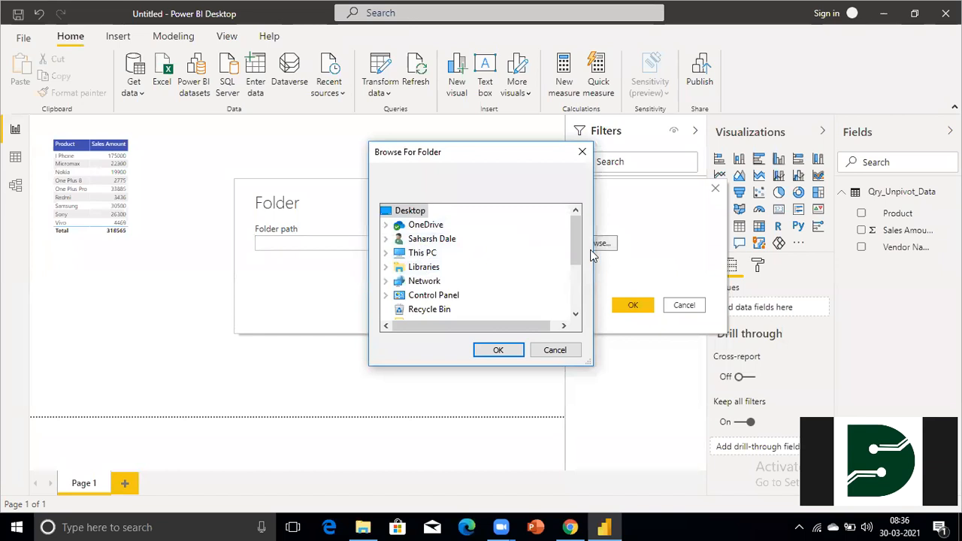
{"action": "left_click_drag", "start_coordinate": [576, 254], "coordinate": [579, 290]}
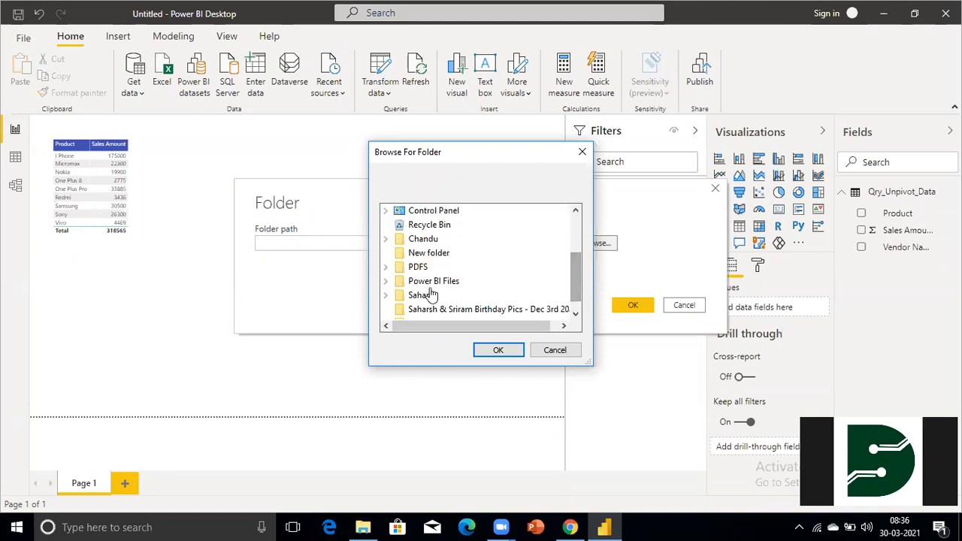
{"action": "left_click", "coordinate": [412, 282]}
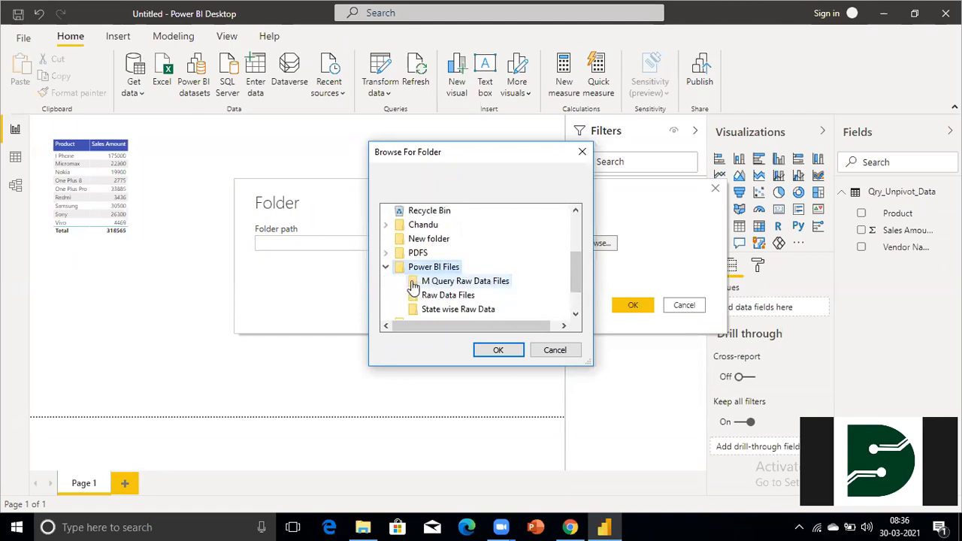
{"action": "left_click", "coordinate": [446, 311]}
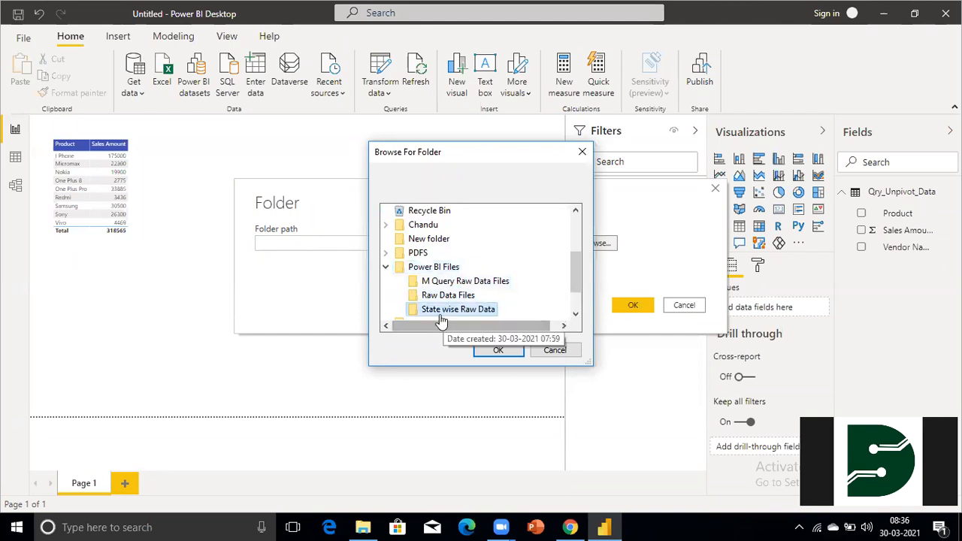
{"action": "left_click", "coordinate": [504, 351]}
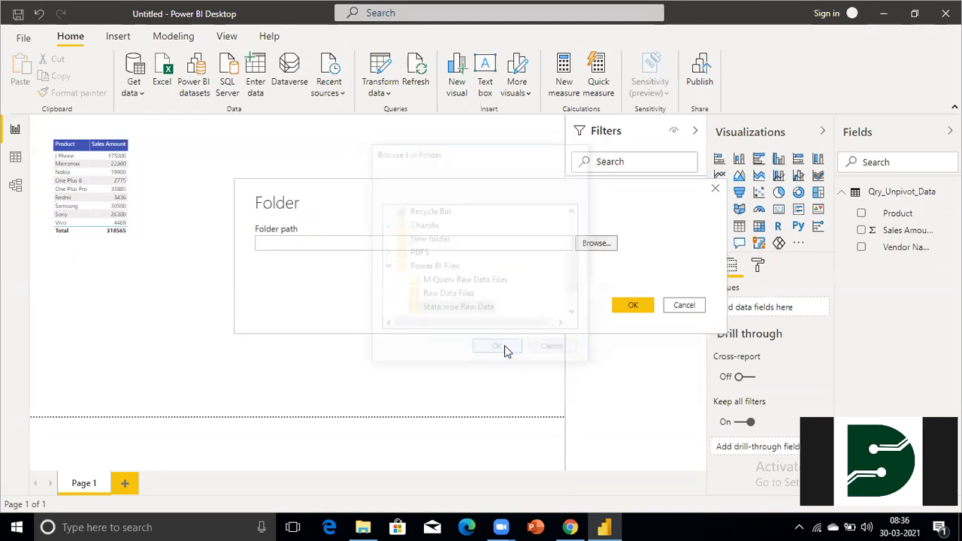
{"action": "left_click", "coordinate": [633, 307]}
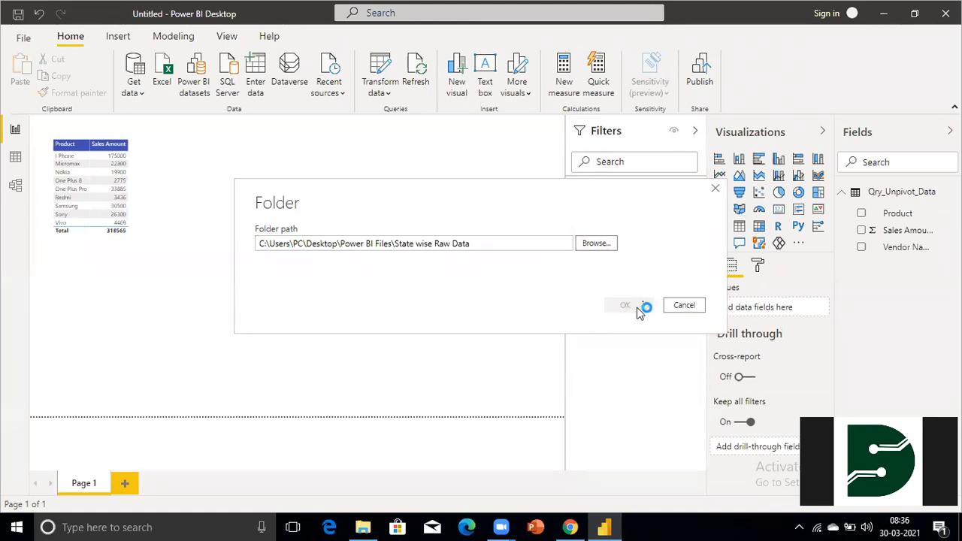
Step: Check the full path of the State wise Raw Data folder in File Explorer and return to Power BI Desktop
{"action": "left_click", "coordinate": [364, 527]}
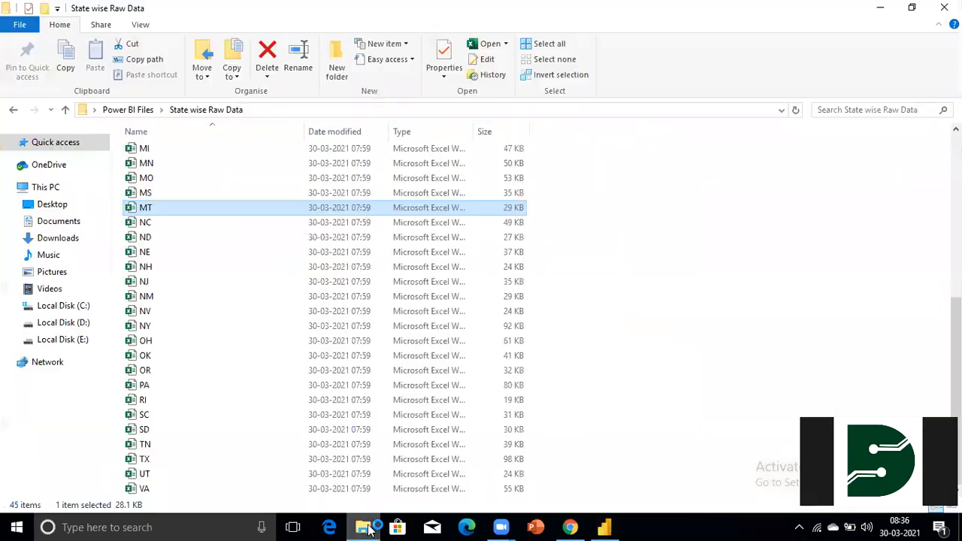
{"action": "left_click", "coordinate": [293, 109]}
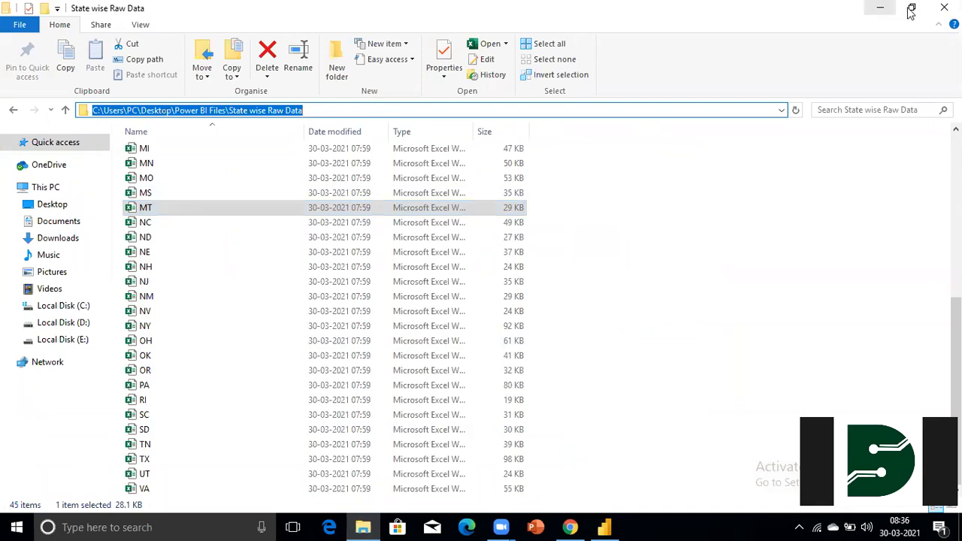
{"action": "left_click", "coordinate": [881, 7]}
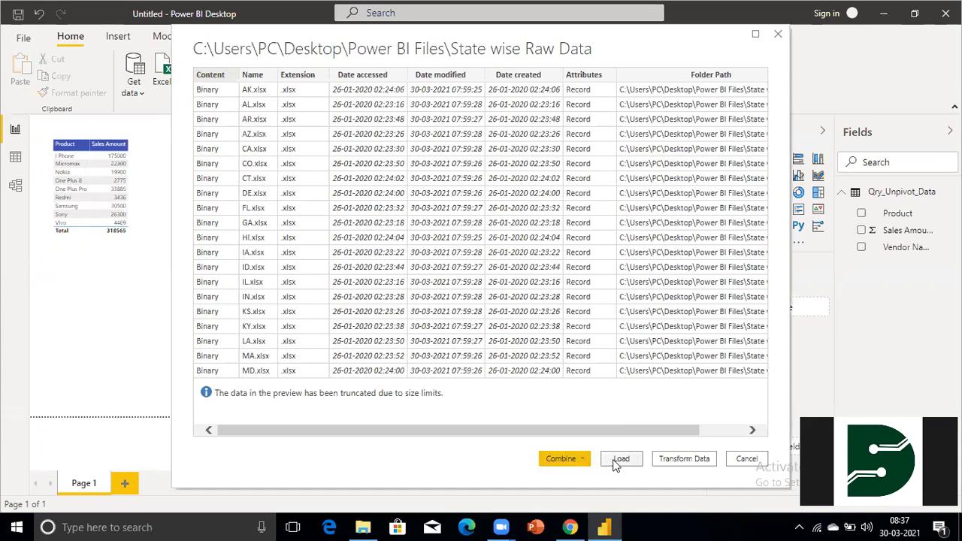
Step: Open the folder's file list in Power Query Editor and inspect the Name values and the Extension column's filter options
{"action": "left_click", "coordinate": [685, 461]}
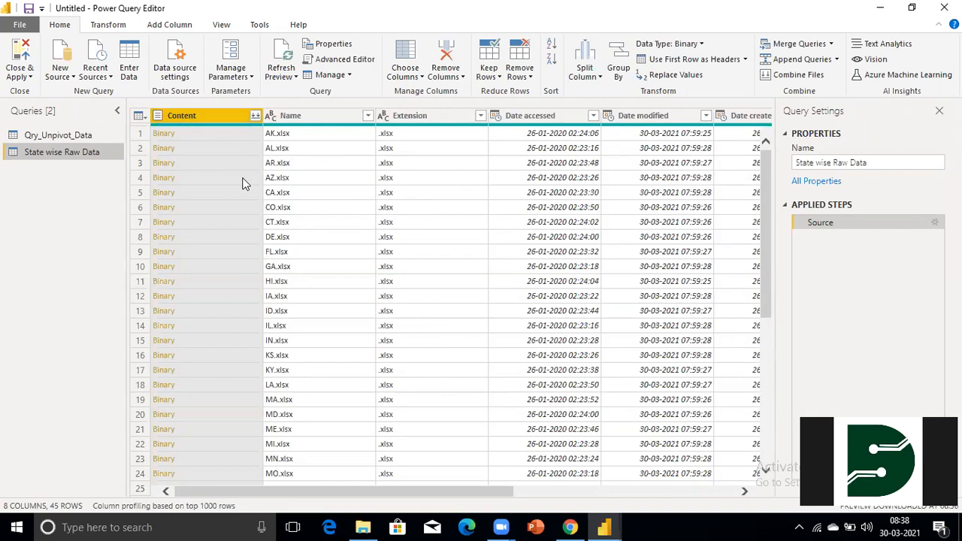
{"action": "left_click", "coordinate": [315, 134]}
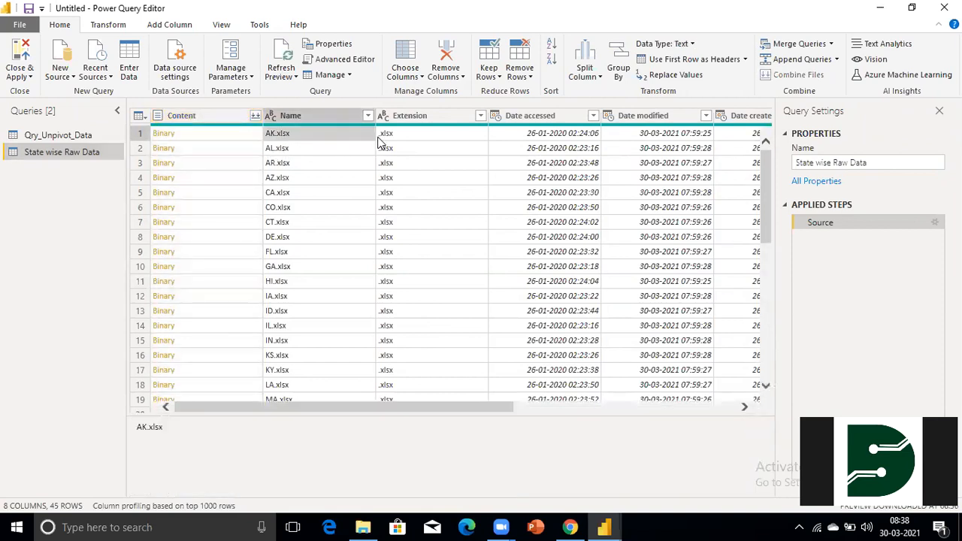
{"action": "left_click", "coordinate": [412, 142]}
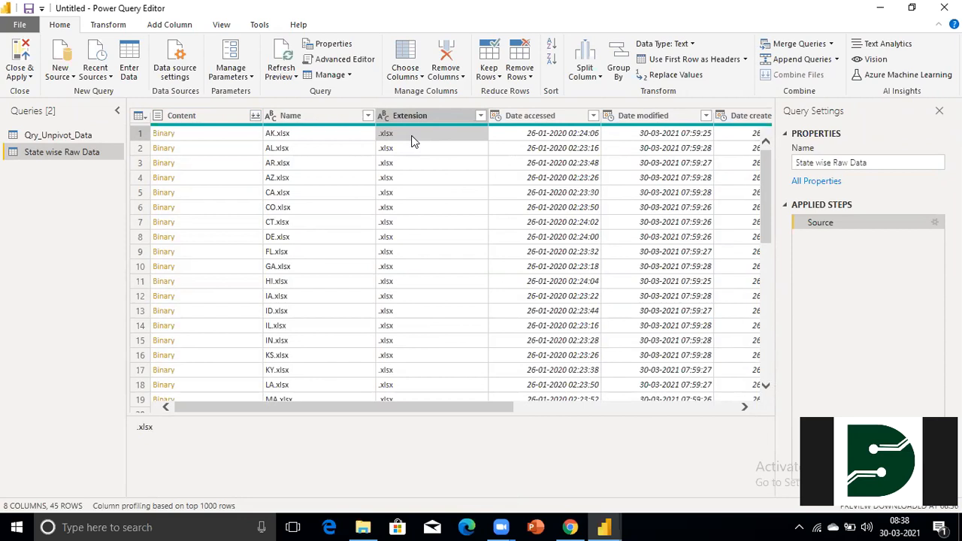
{"action": "left_click", "coordinate": [481, 116]}
{"action": "left_click", "coordinate": [481, 116]}
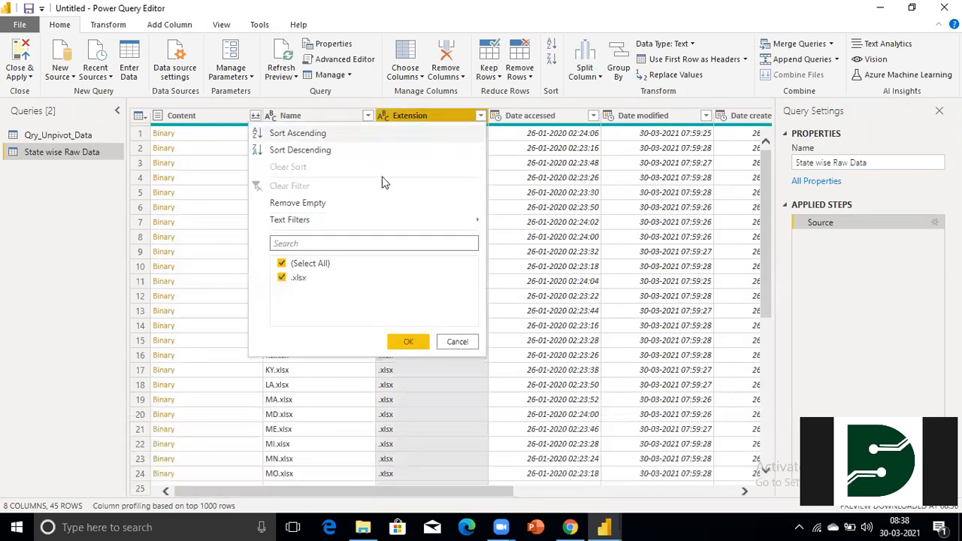
{"action": "left_click", "coordinate": [451, 343]}
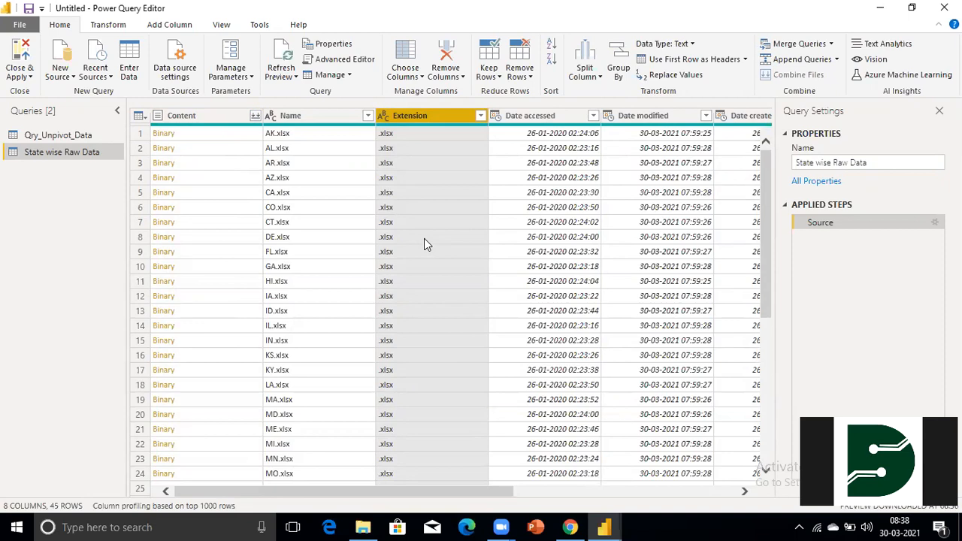
Step: Transform the Extension column's text to lowercase
{"action": "right_click", "coordinate": [441, 122]}
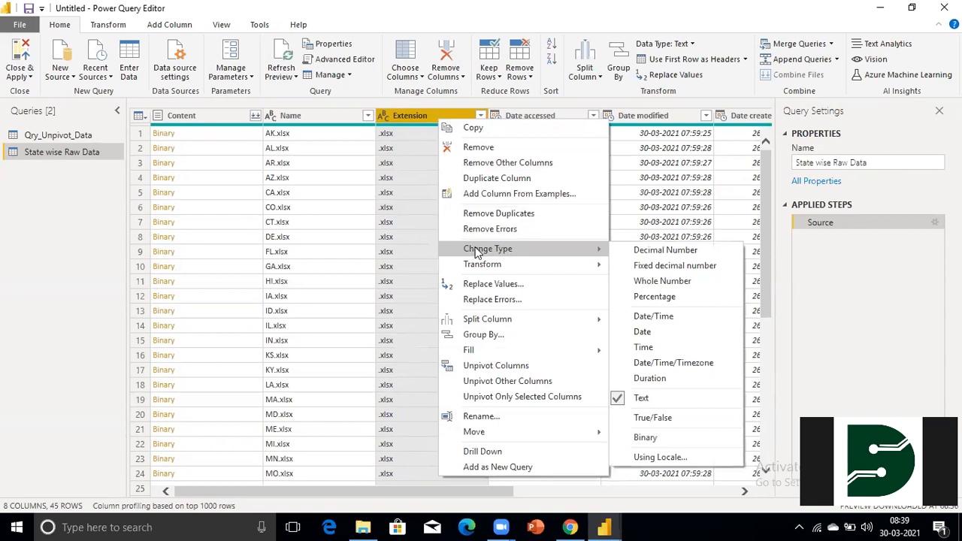
{"action": "mouse_move", "coordinate": [583, 270]}
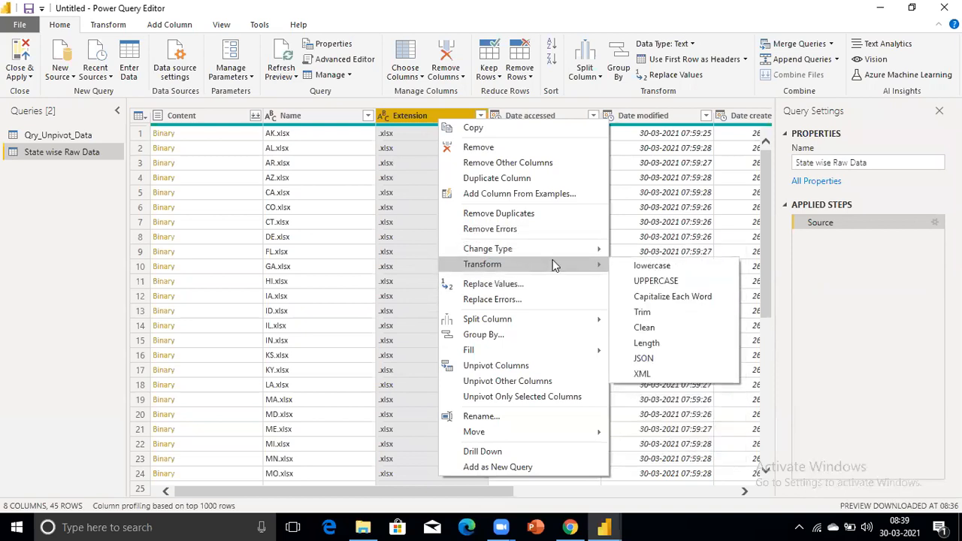
{"action": "mouse_move", "coordinate": [559, 250]}
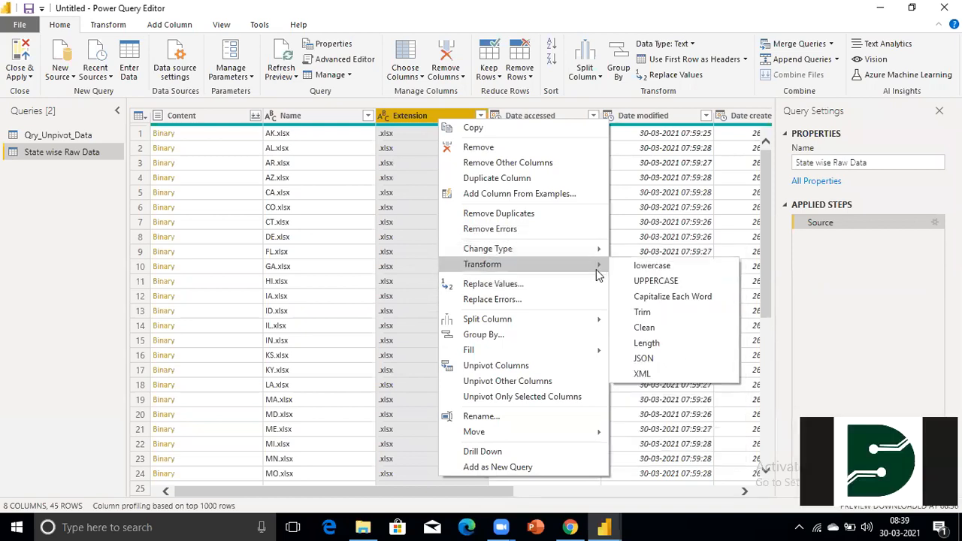
{"action": "left_click", "coordinate": [651, 267]}
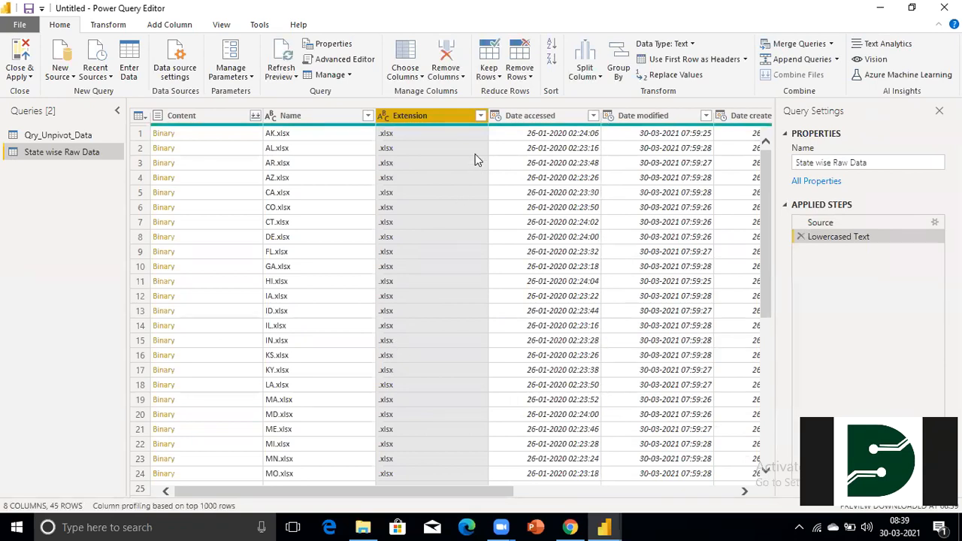
Step: Filter the Extension column with a text filter that keeps only rows equal to .xlsx
{"action": "left_click", "coordinate": [481, 118]}
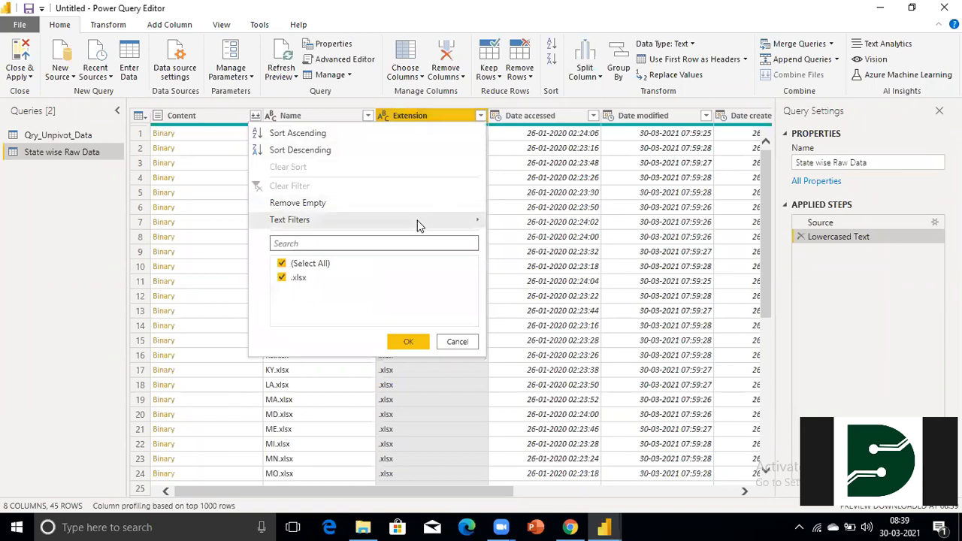
{"action": "mouse_move", "coordinate": [419, 224]}
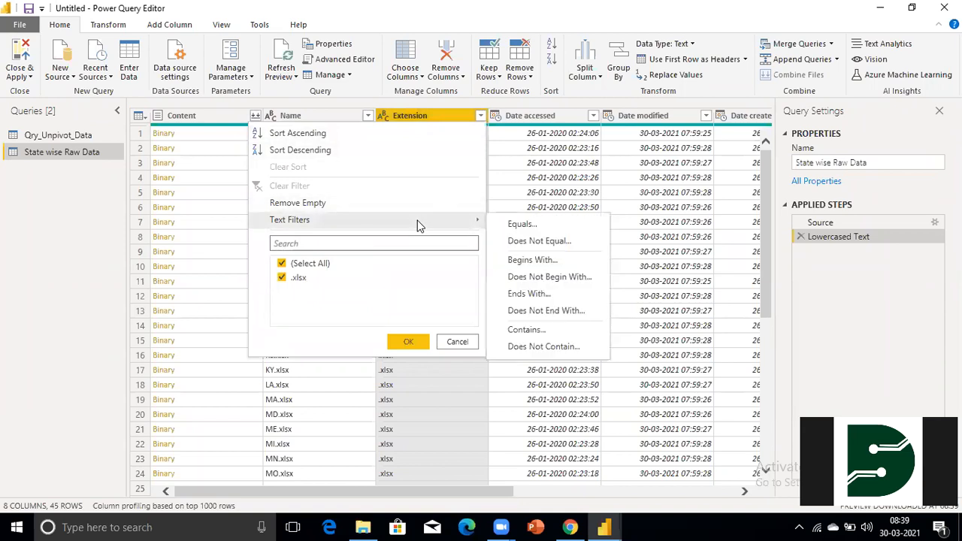
{"action": "left_click", "coordinate": [521, 225]}
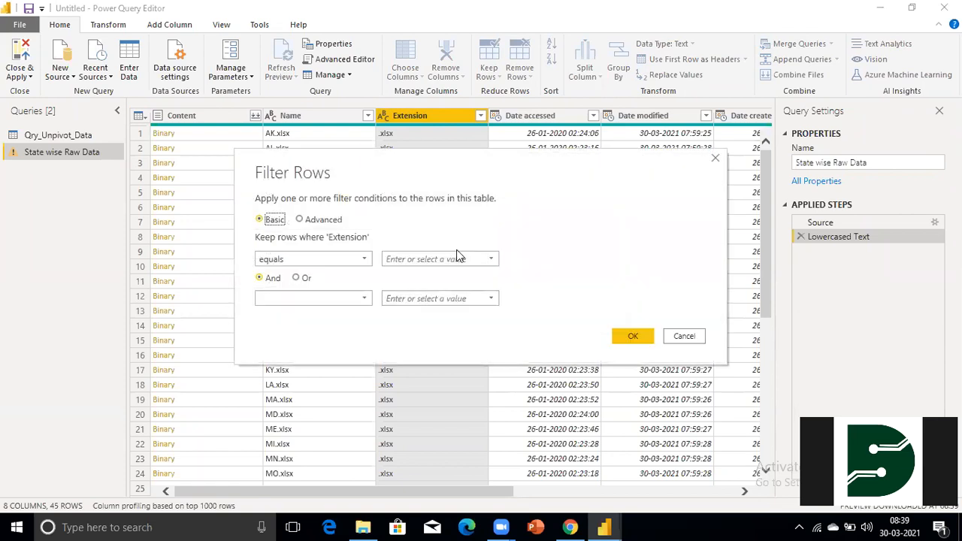
{"action": "left_click", "coordinate": [424, 262]}
{"action": "type", "text": ".xlsx"}
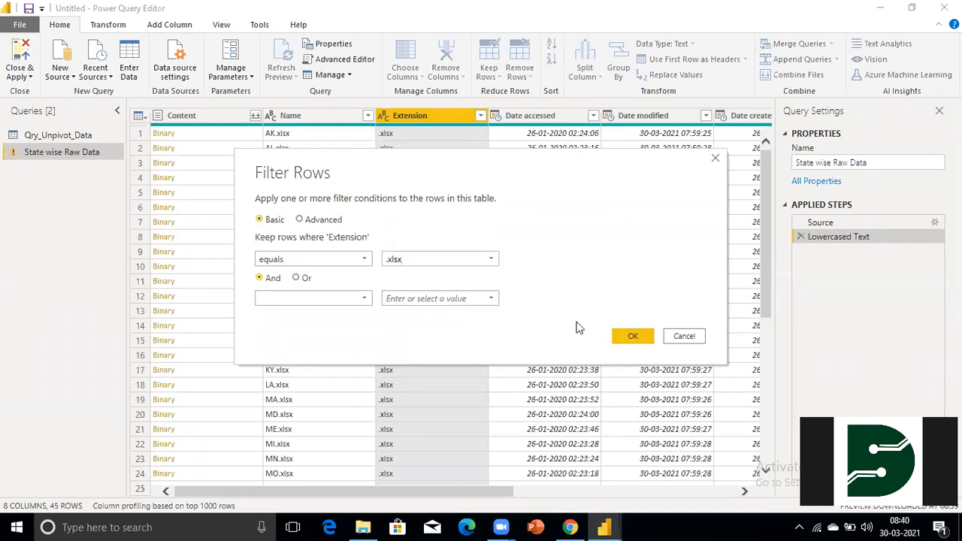
{"action": "left_click", "coordinate": [634, 339]}
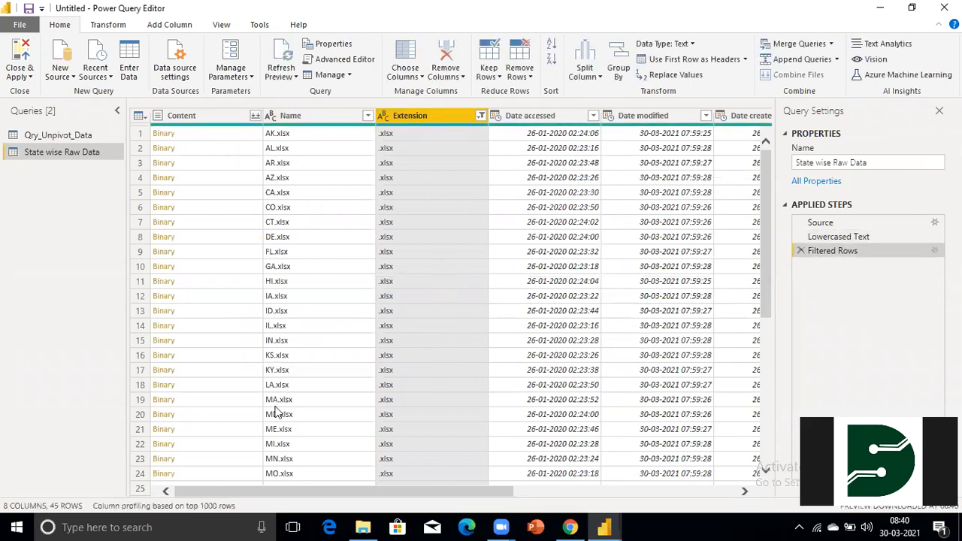
Step: Keep only the Content and Name columns and remove all other columns from the State wise Raw Data query
{"action": "left_click", "coordinate": [66, 519]}
{"action": "left_click", "coordinate": [523, 282]}
{"action": "left_click", "coordinate": [225, 118]}
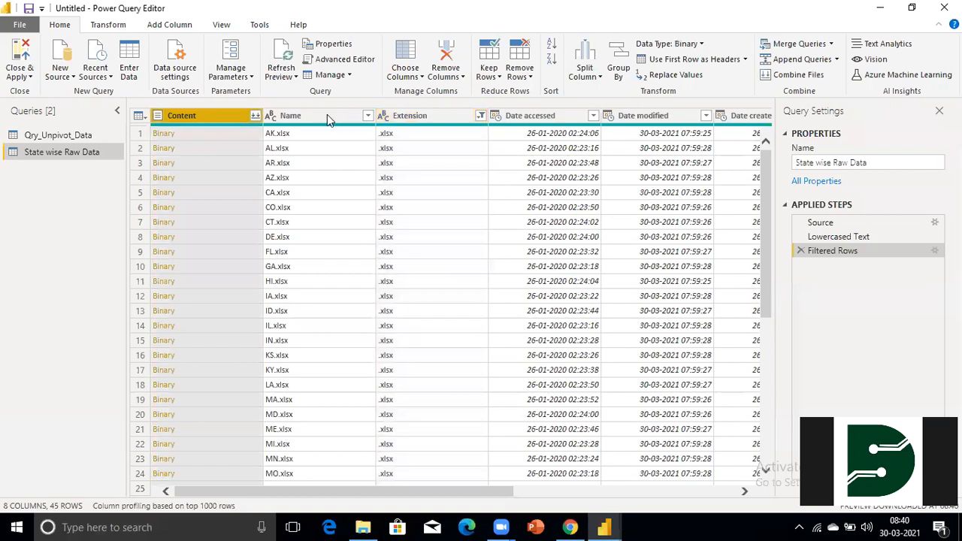
{"action": "left_click", "coordinate": [317, 115], "text": "ctrl"}
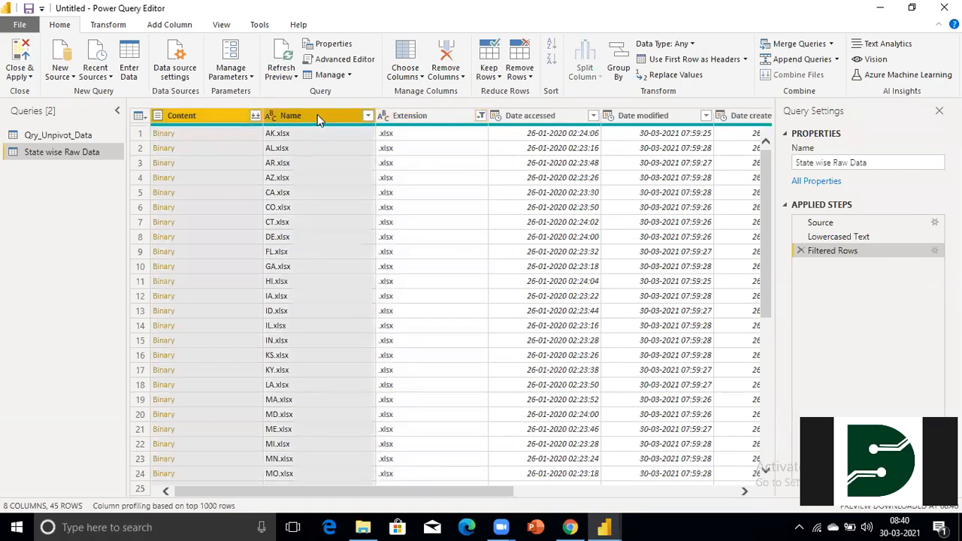
{"action": "right_click", "coordinate": [318, 115]}
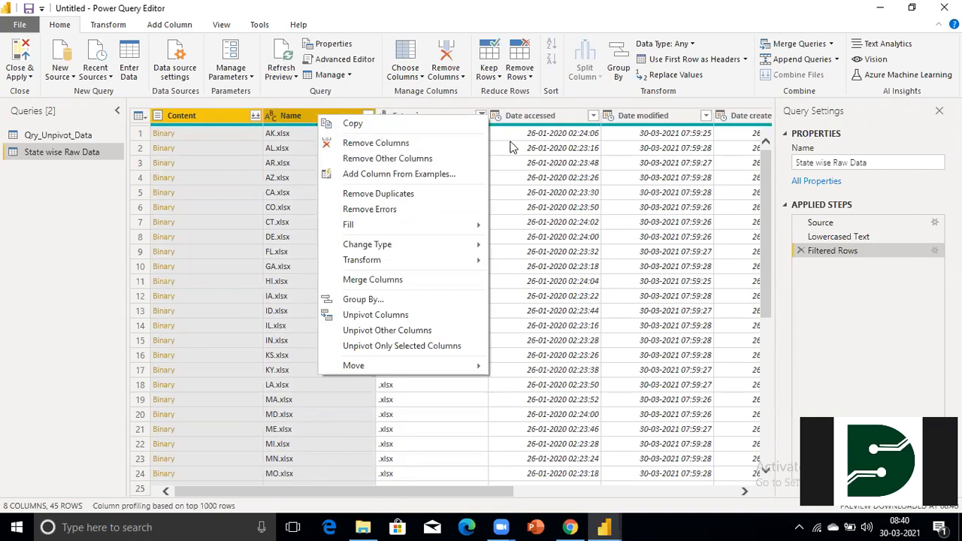
{"action": "left_click", "coordinate": [396, 160]}
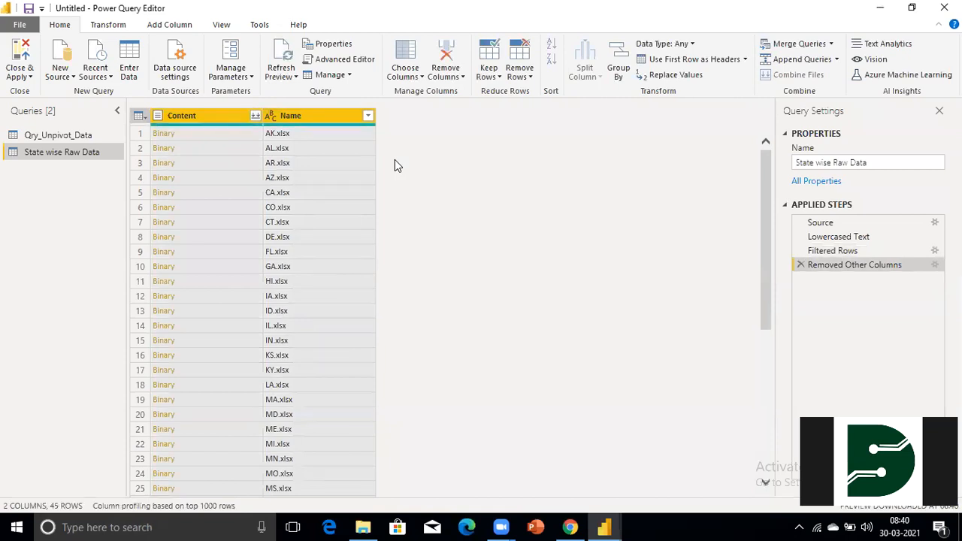
Step: Preview the AK sheet in the Combine Files dialog for the Content column and close the dialog without combining
{"action": "left_click", "coordinate": [213, 133]}
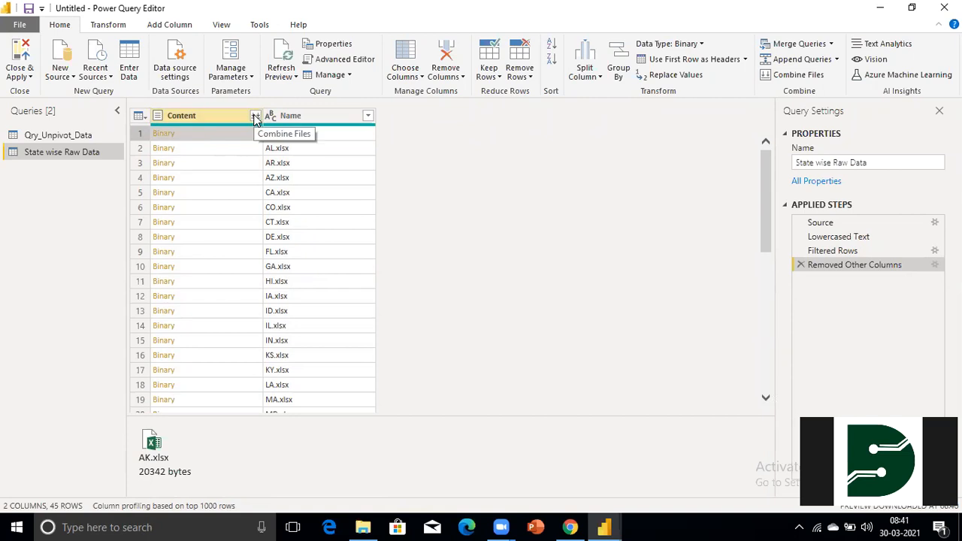
{"action": "left_click", "coordinate": [255, 116]}
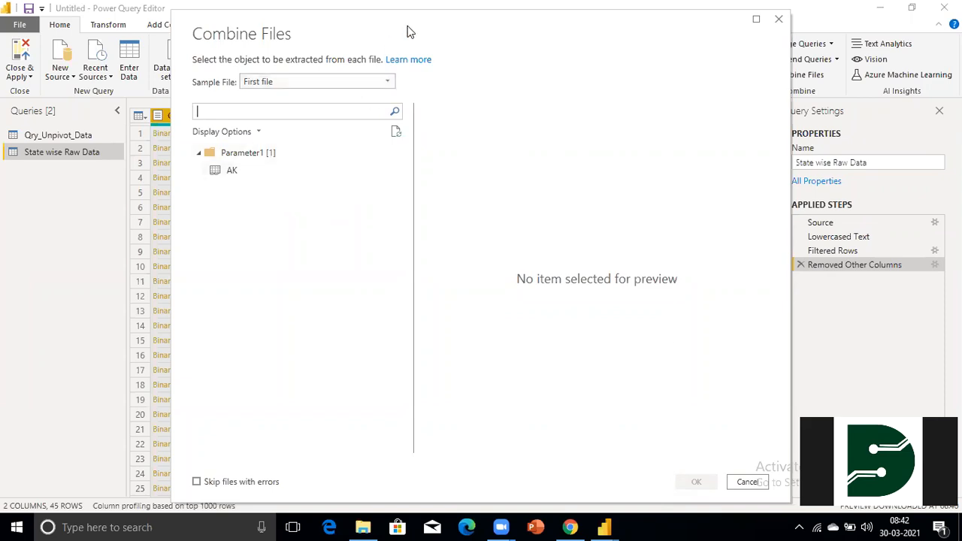
{"action": "left_click_drag", "start_coordinate": [408, 31], "coordinate": [600, 60]}
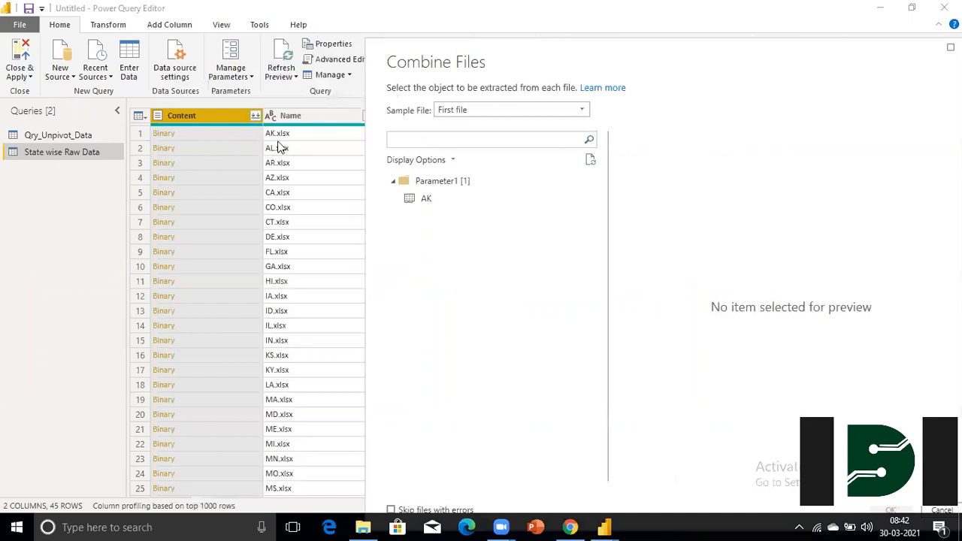
{"action": "left_click", "coordinate": [425, 201]}
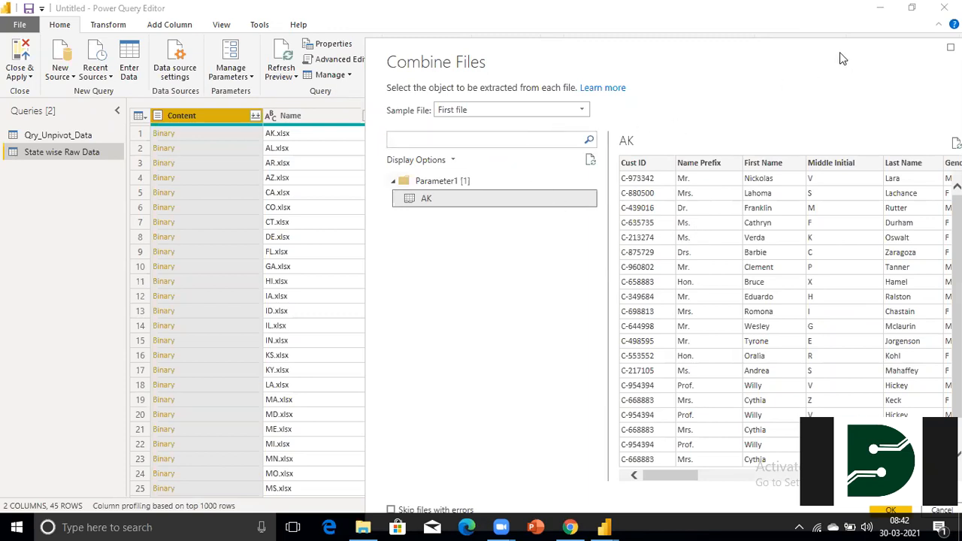
{"action": "double_click", "coordinate": [662, 30]}
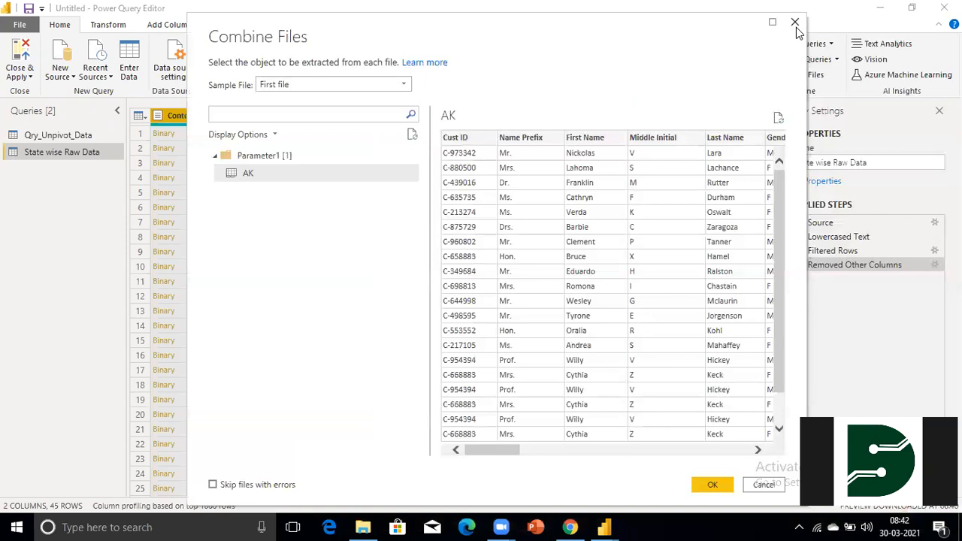
{"action": "left_click", "coordinate": [796, 25]}
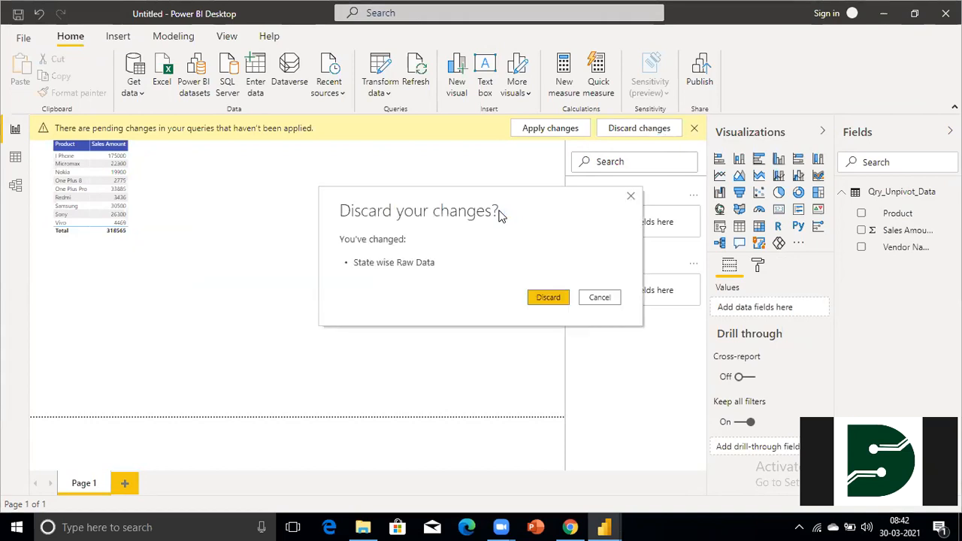
Step: Discard the pending State wise Raw Data query changes and start a new Folder data connection
{"action": "left_click", "coordinate": [542, 297]}
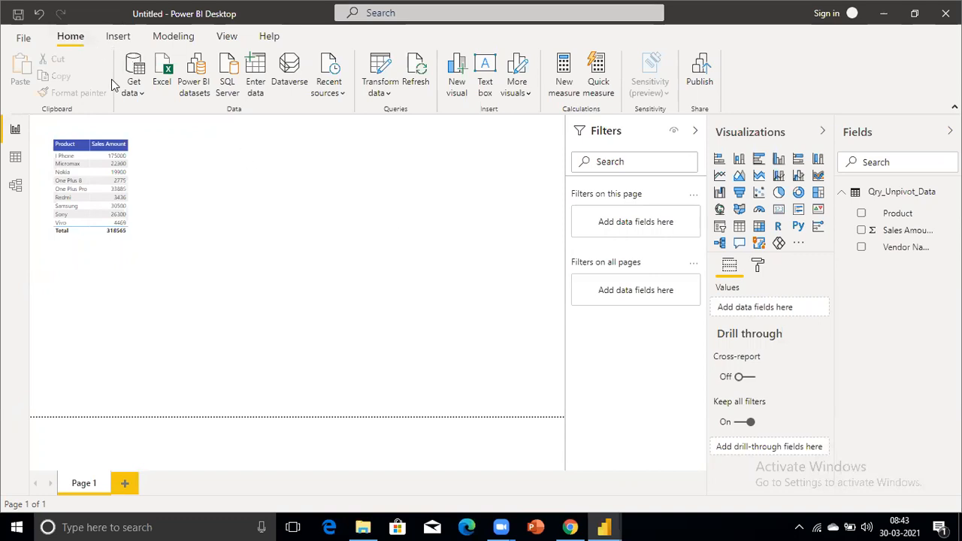
{"action": "left_click", "coordinate": [133, 94]}
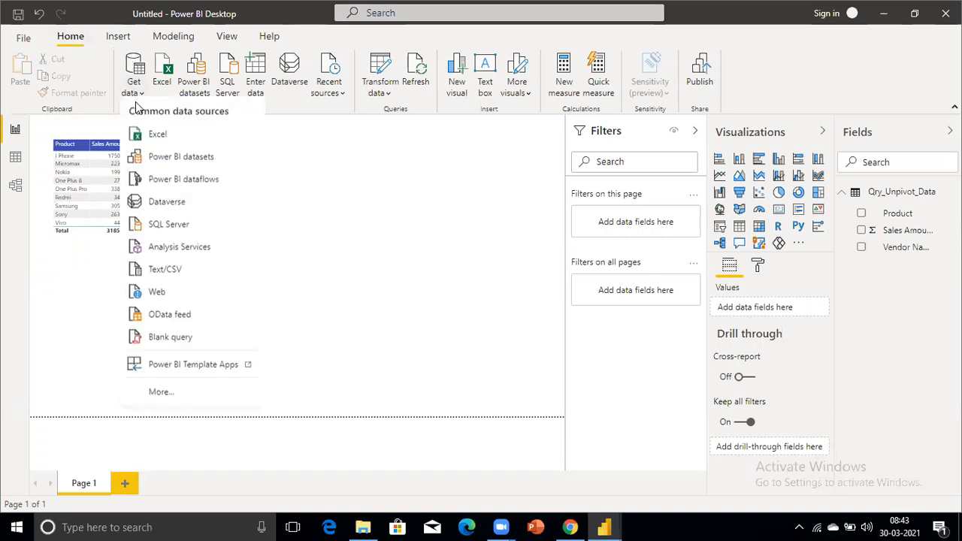
{"action": "left_click", "coordinate": [161, 398]}
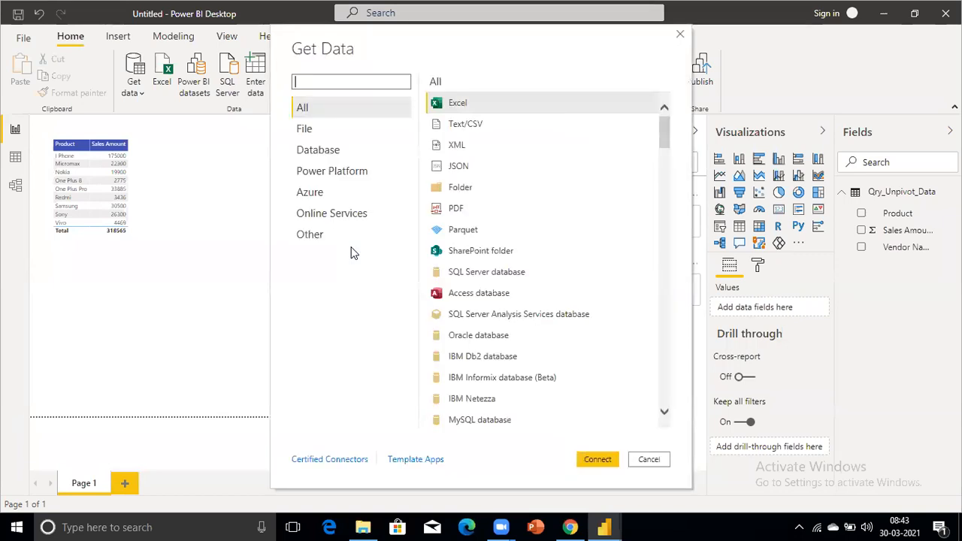
{"action": "left_click", "coordinate": [505, 188]}
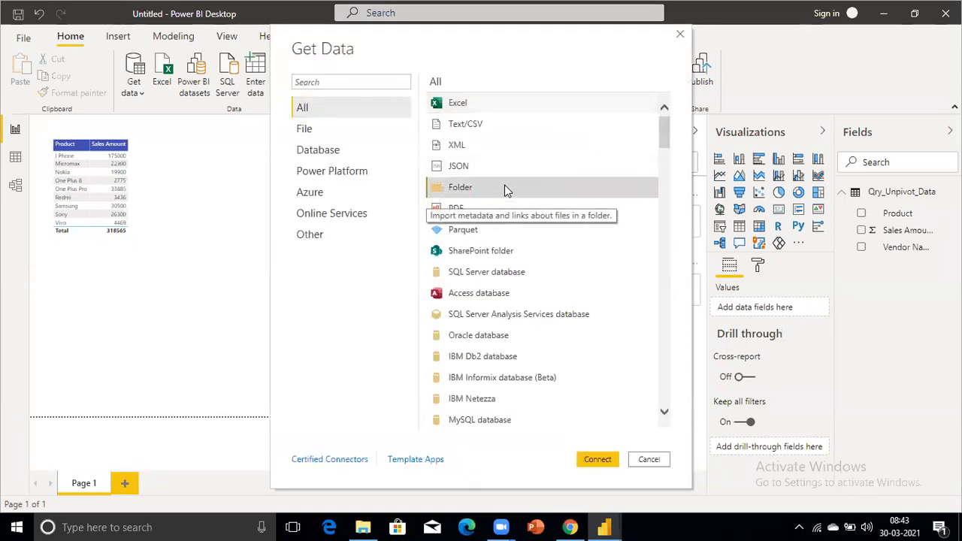
{"action": "left_click", "coordinate": [597, 460]}
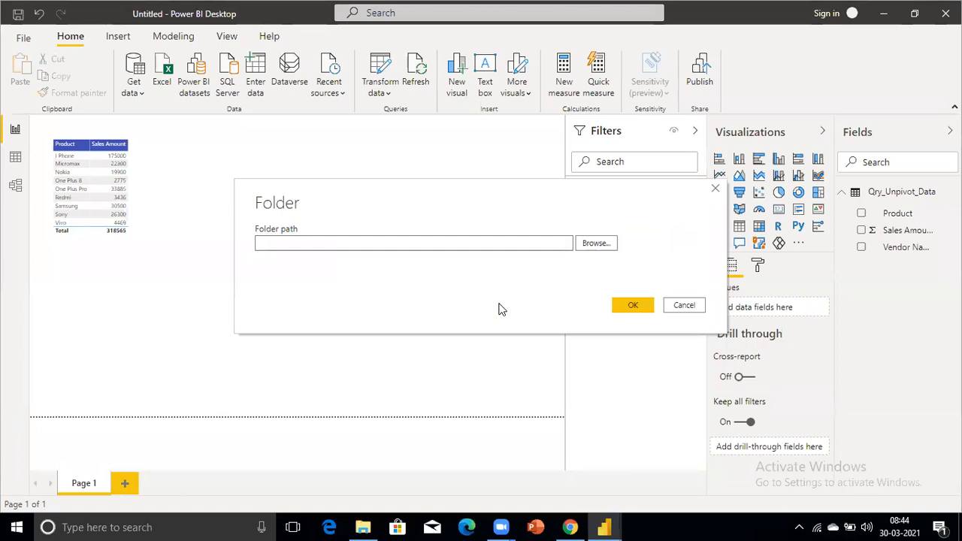
Step: Connect to the folder path C:\Users\PC\Desktop\Power BI Files\State wise Raw Data, copied from File Explorer, and open its file list for transformation
{"action": "key", "text": "alt+Tab"}
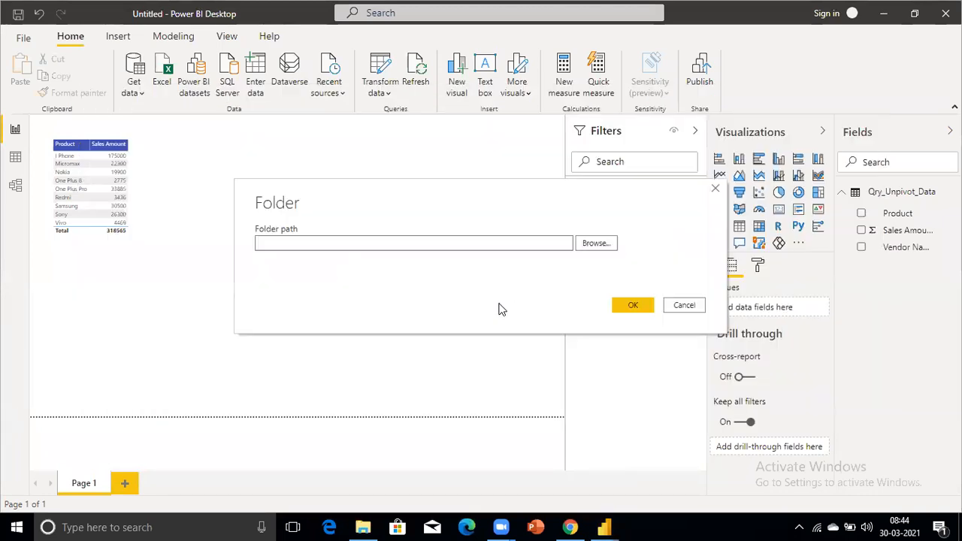
{"action": "key", "text": "alt+Tab"}
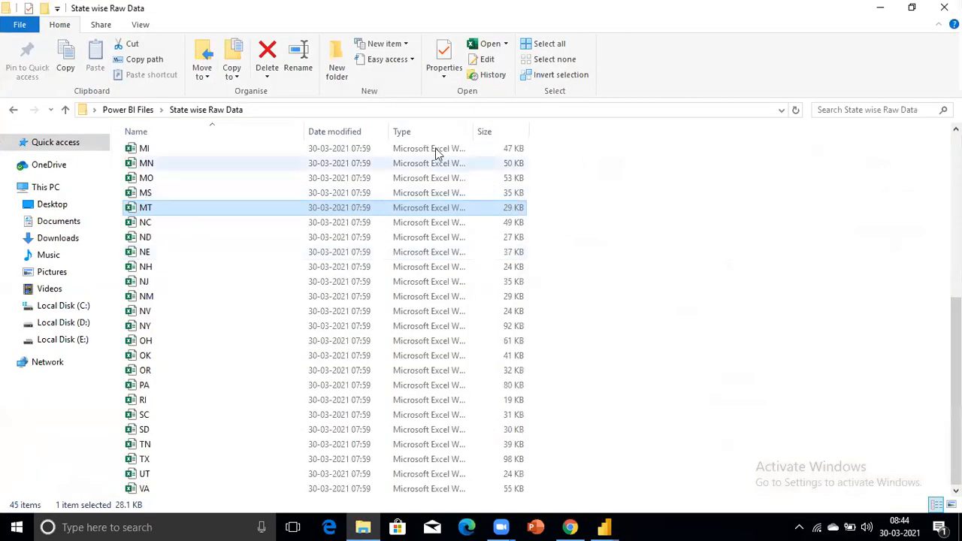
{"action": "left_click", "coordinate": [374, 110]}
{"action": "key", "text": "ctrl+c"}
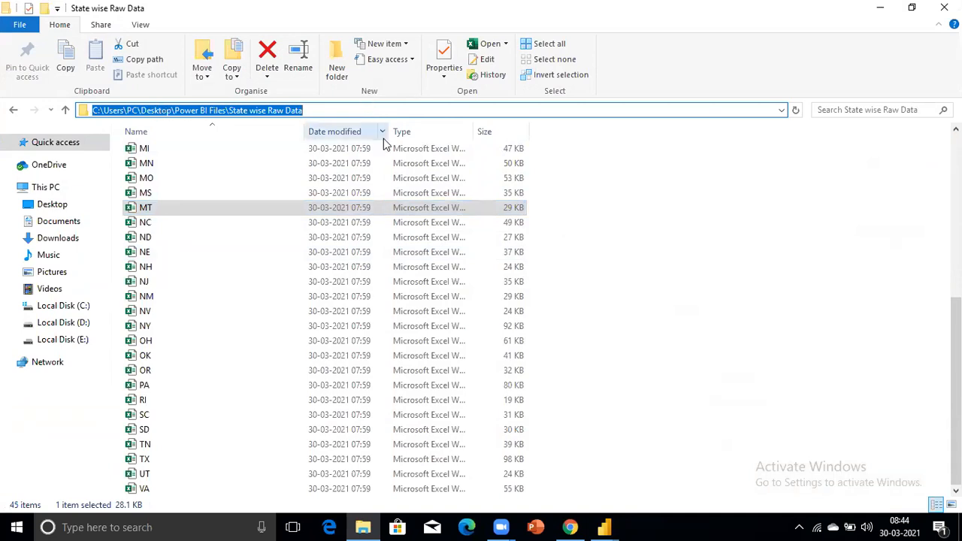
{"action": "key", "text": "alt+Tab"}
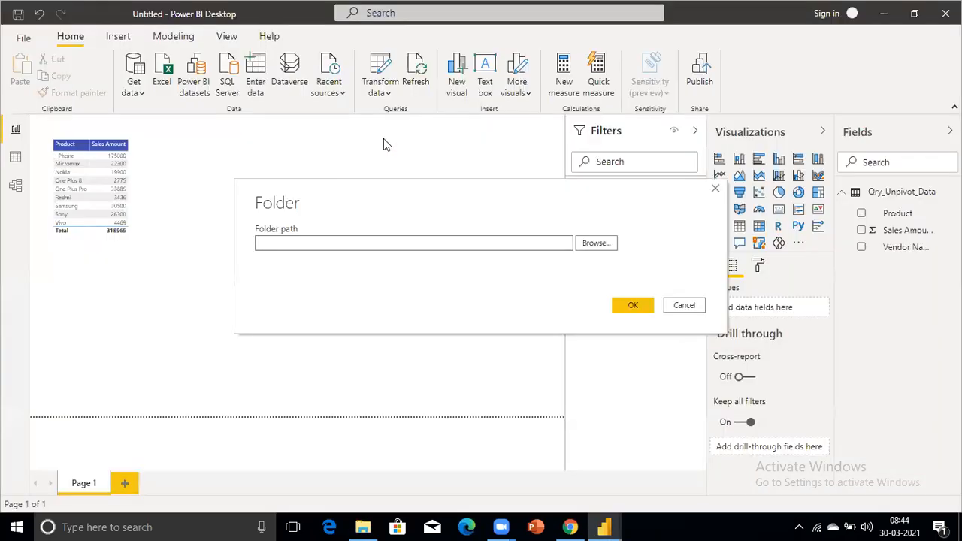
{"action": "left_click", "coordinate": [308, 241]}
{"action": "key", "text": "ctrl+v"}
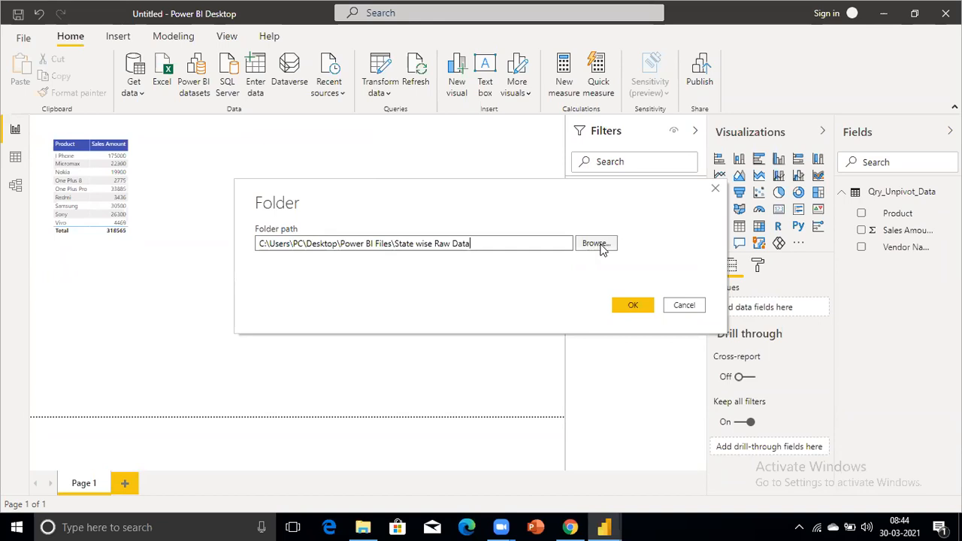
{"action": "left_click", "coordinate": [639, 313]}
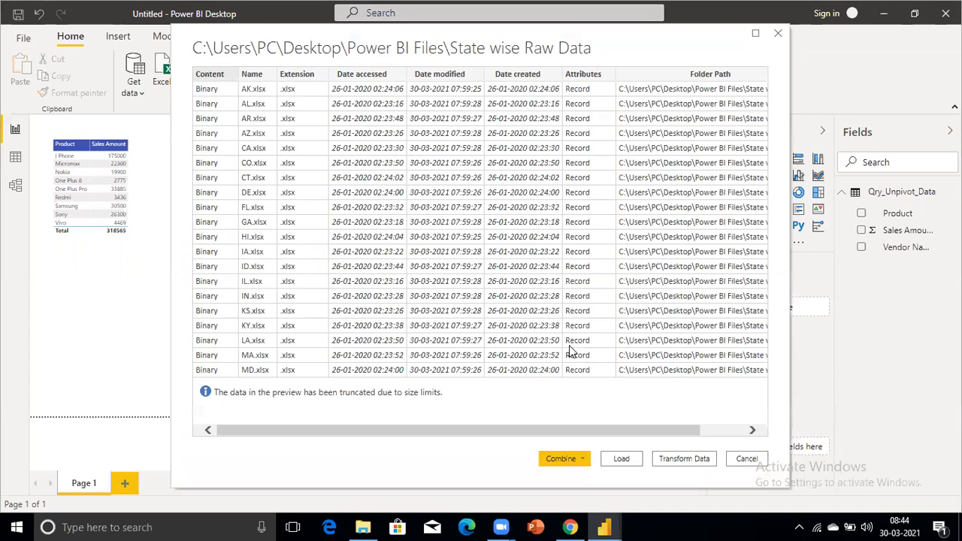
{"action": "left_click", "coordinate": [686, 462]}
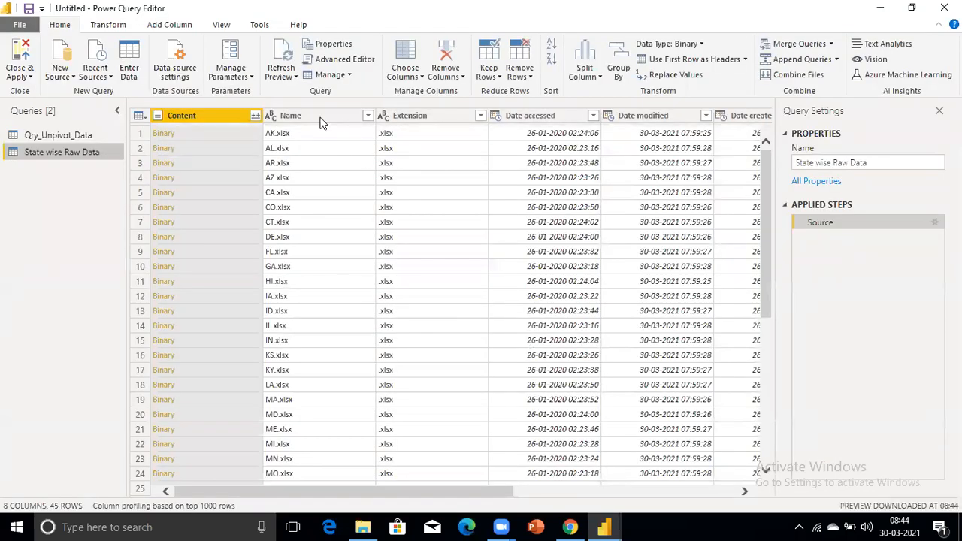
Step: Keep only the Content and Name columns of the new folder query, removing all other columns
{"action": "left_click", "coordinate": [317, 116], "text": "ctrl"}
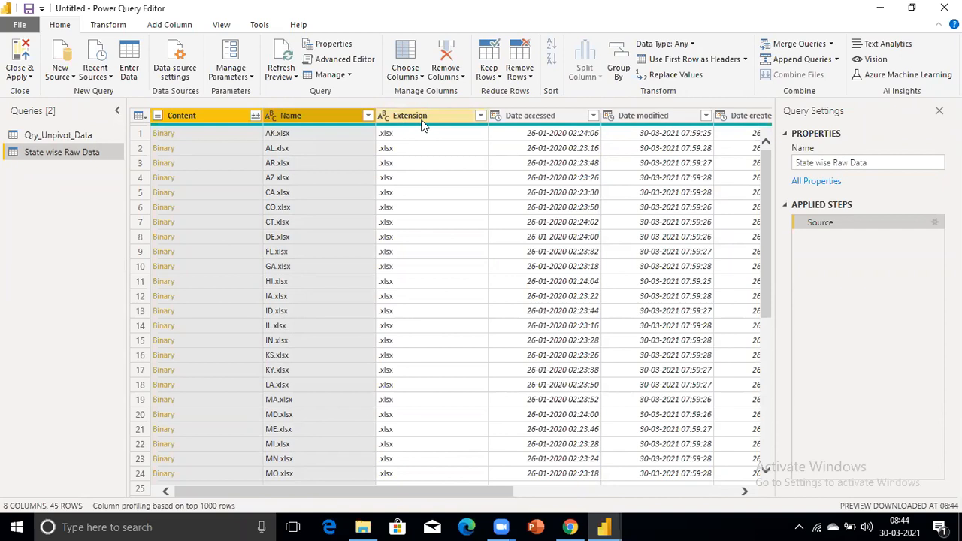
{"action": "right_click", "coordinate": [326, 121]}
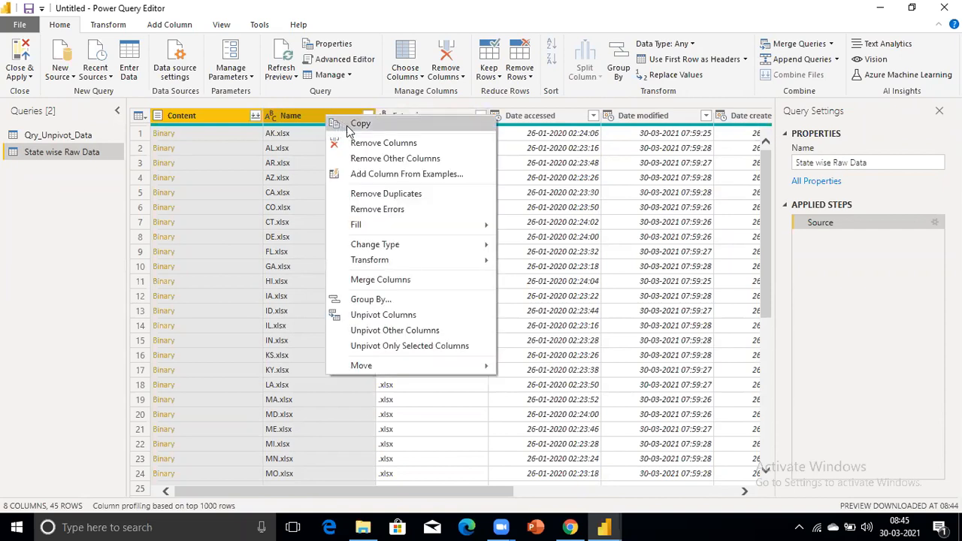
{"action": "left_click", "coordinate": [376, 160]}
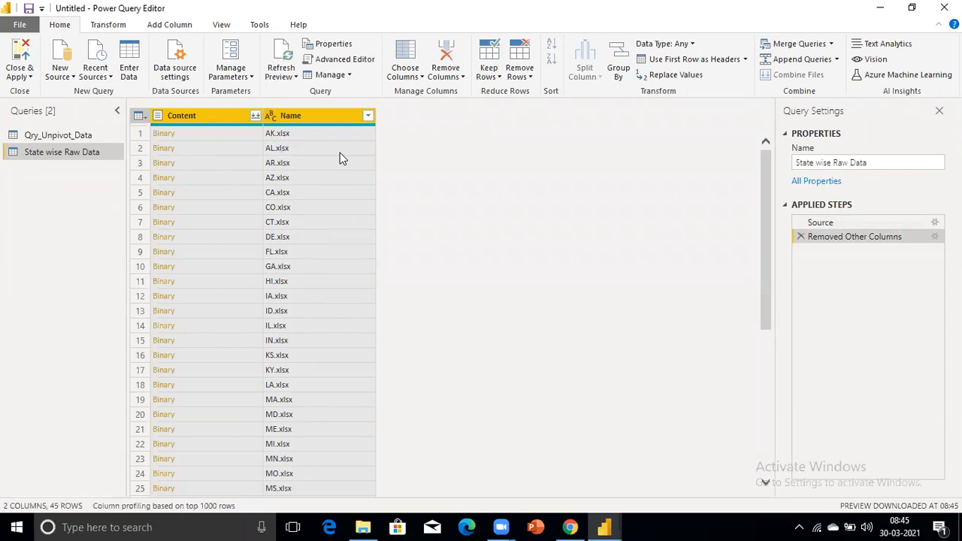
Step: Start a custom column on the State wise Raw Data query and name it Get Data
{"action": "left_click", "coordinate": [322, 115]}
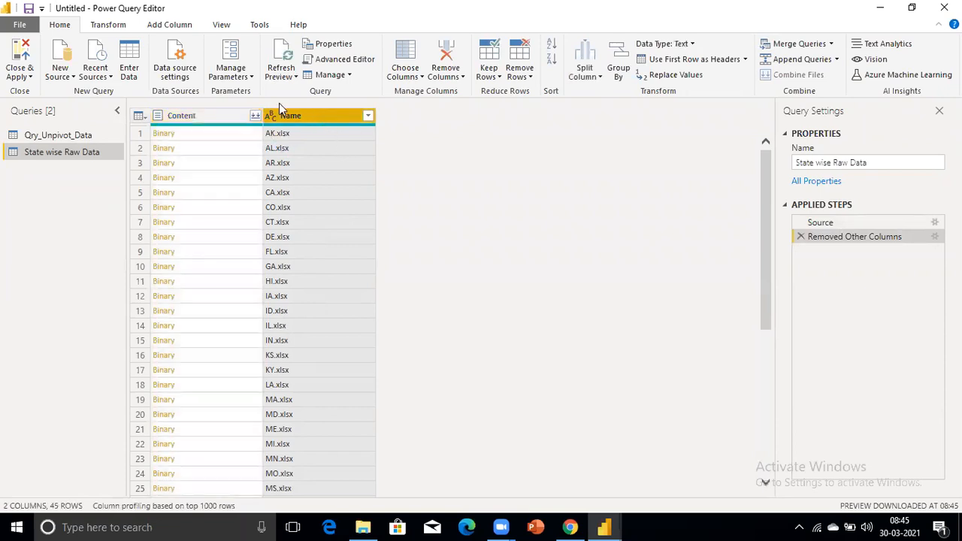
{"action": "left_click", "coordinate": [181, 27]}
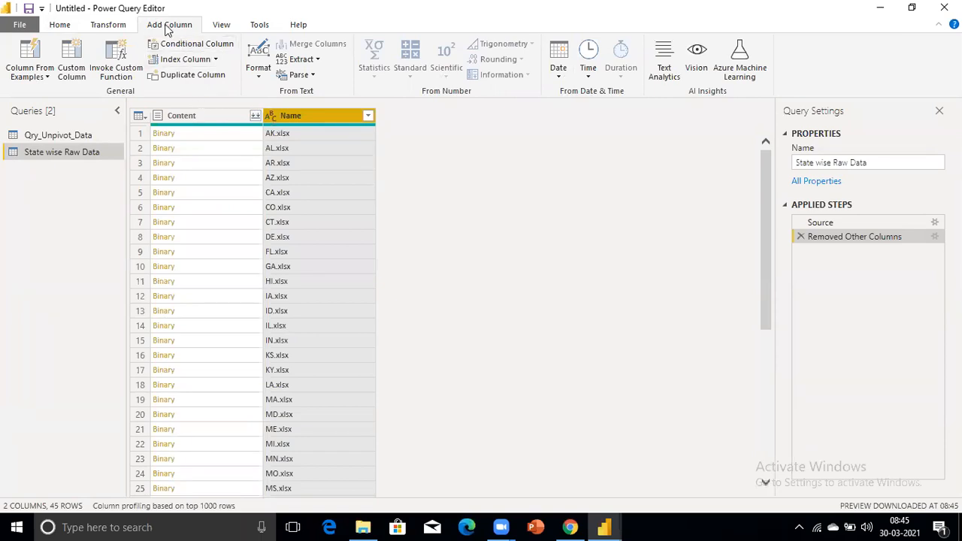
{"action": "left_click", "coordinate": [75, 63]}
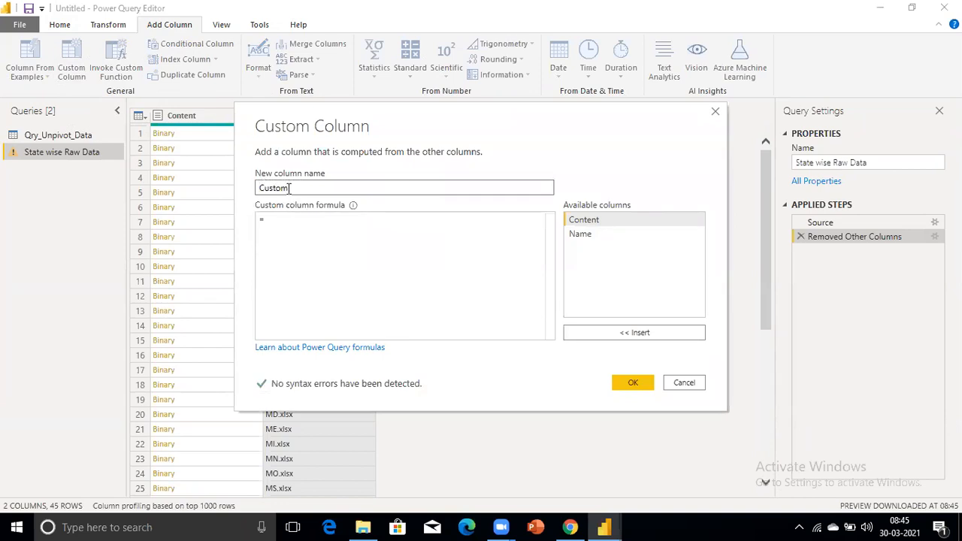
{"action": "double_click", "coordinate": [291, 189]}
{"action": "type", "text": "Get Data"}
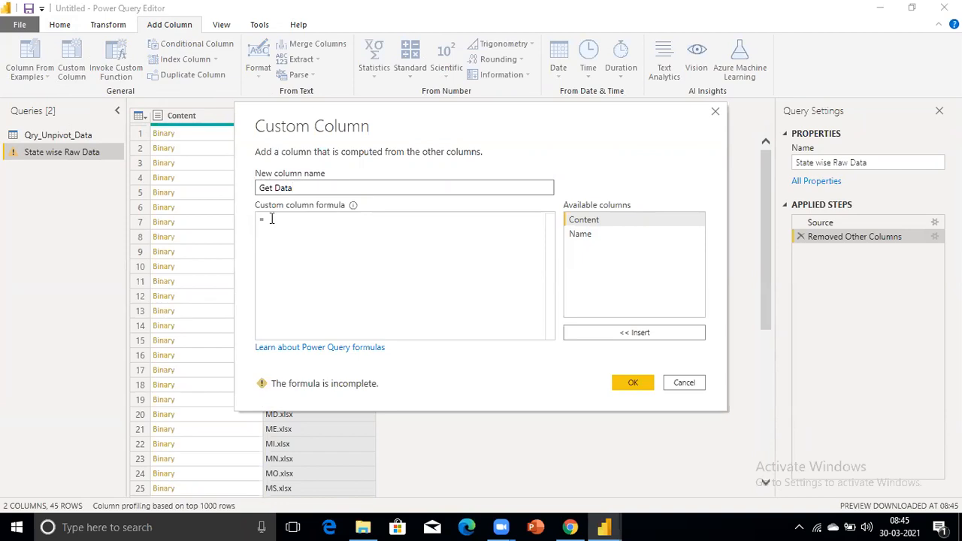
Step: Enter the Excel.Workbook function as the formula of the Get Data custom column
{"action": "left_click", "coordinate": [272, 219]}
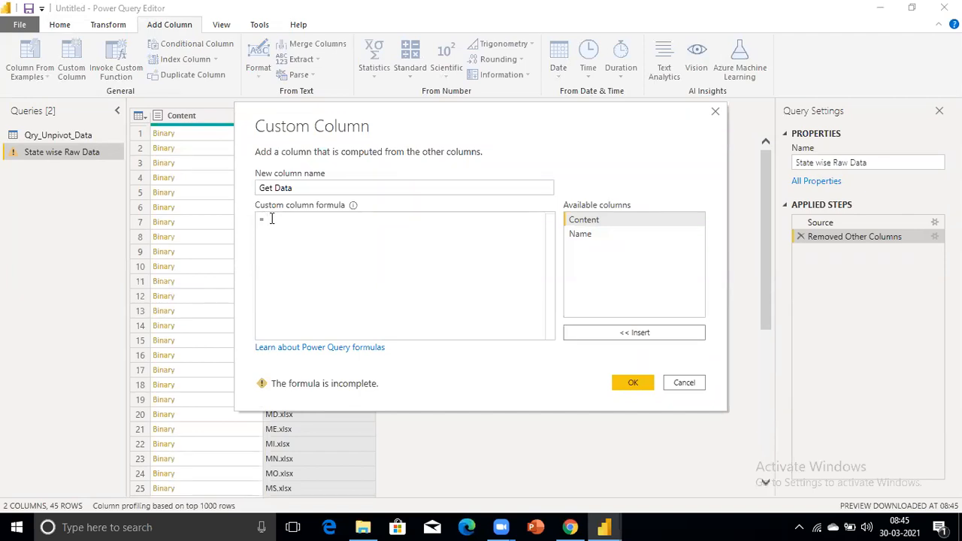
{"action": "type", "text": "E"}
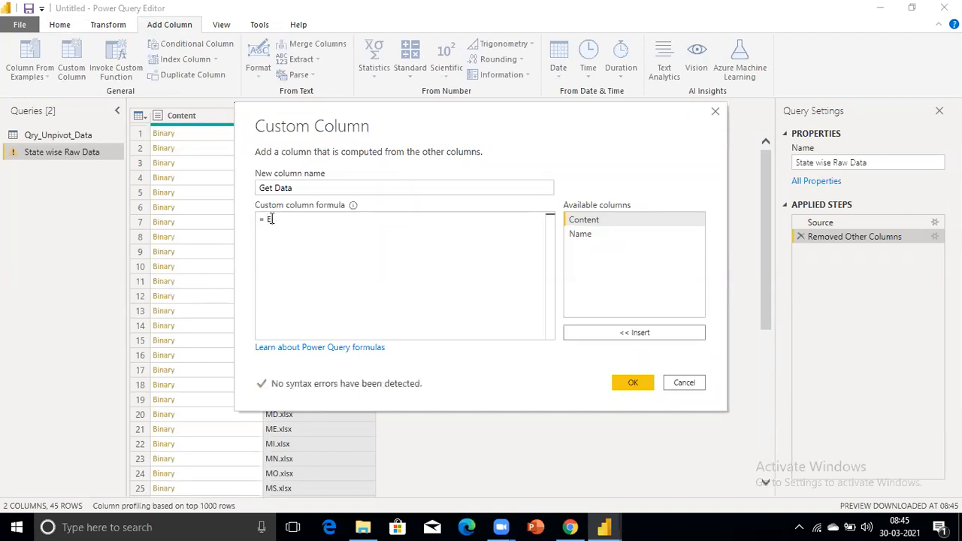
{"action": "type", "text": "xcel"}
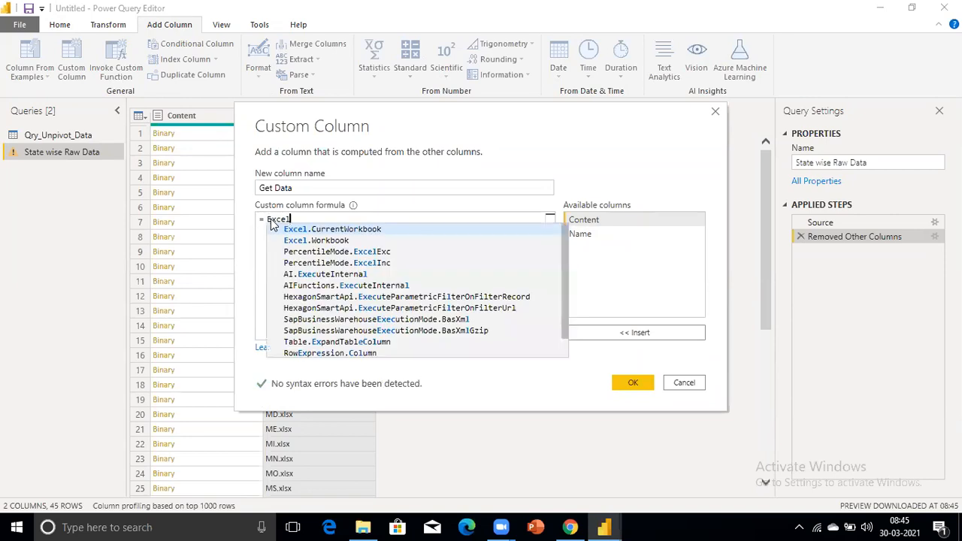
{"action": "type", "text": ".Work"}
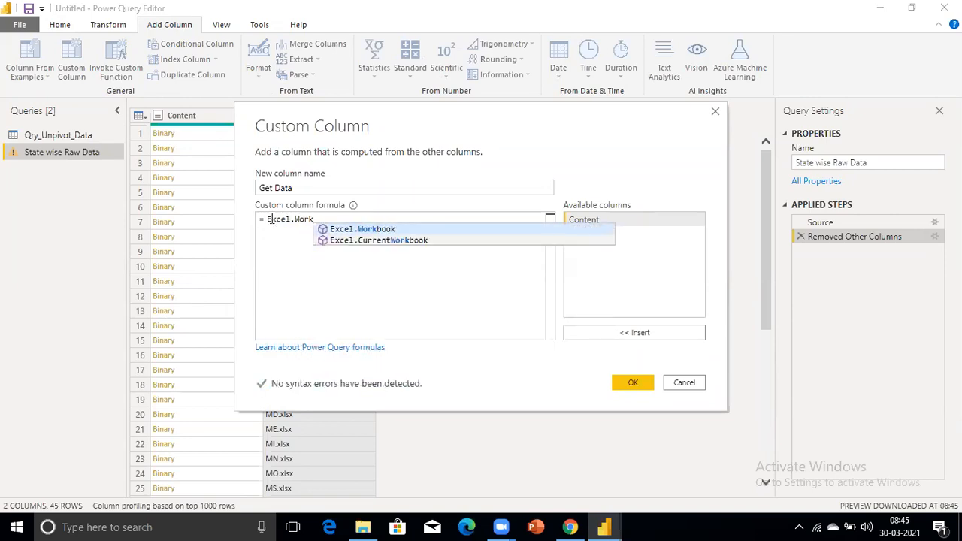
{"action": "key", "text": "Tab"}
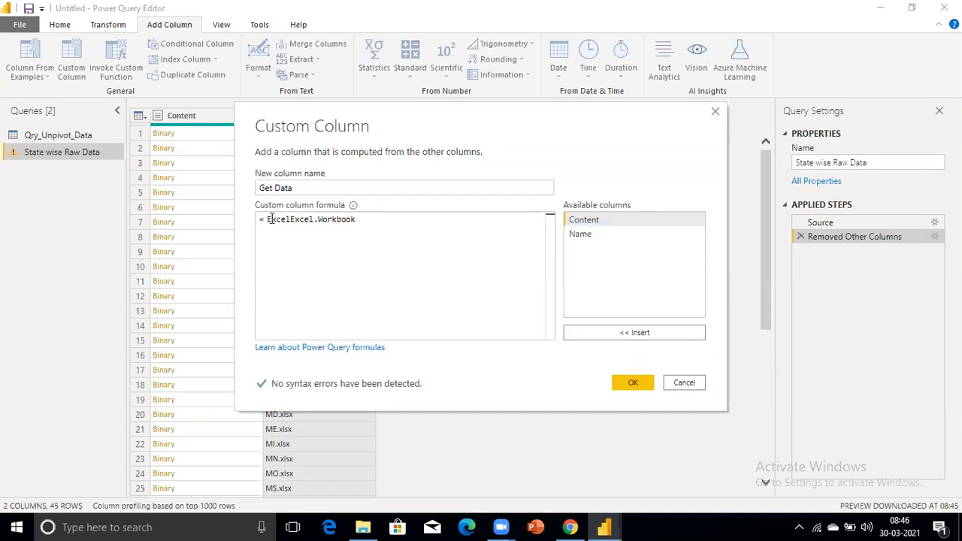
{"action": "key", "text": "ctrl+shift+Right"}
{"action": "key", "text": "ctrl+shift+Right"}
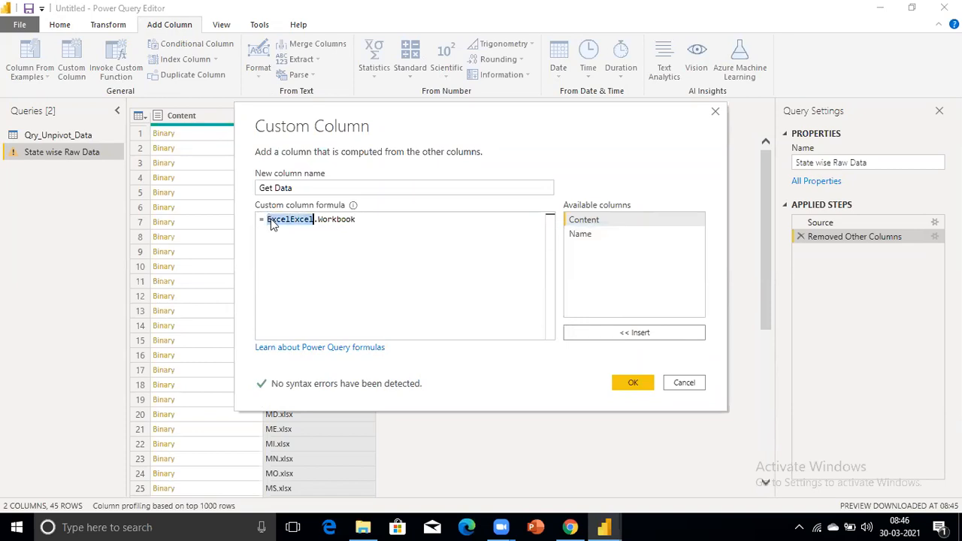
{"action": "key", "text": "BackSpace"}
{"action": "type", "text": "Excel"}
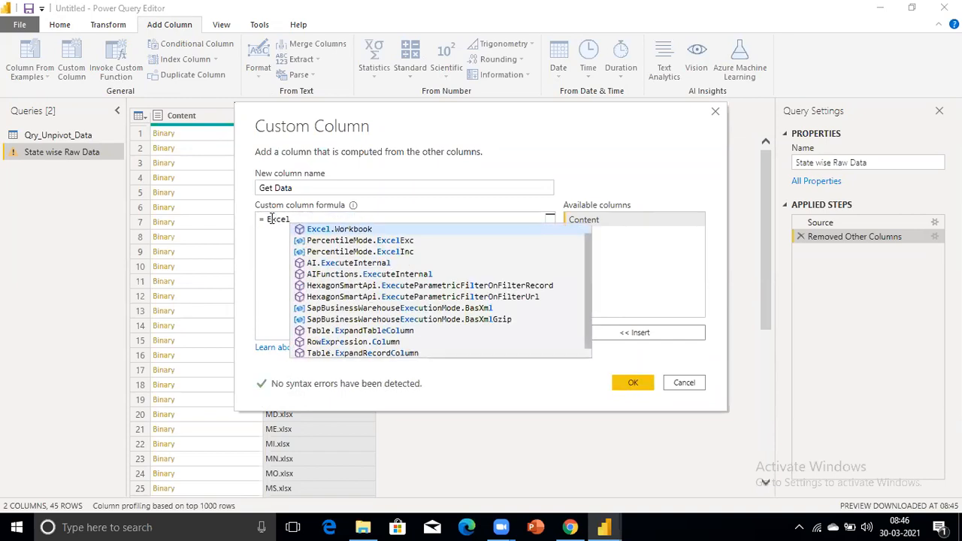
{"action": "left_click", "coordinate": [318, 230]}
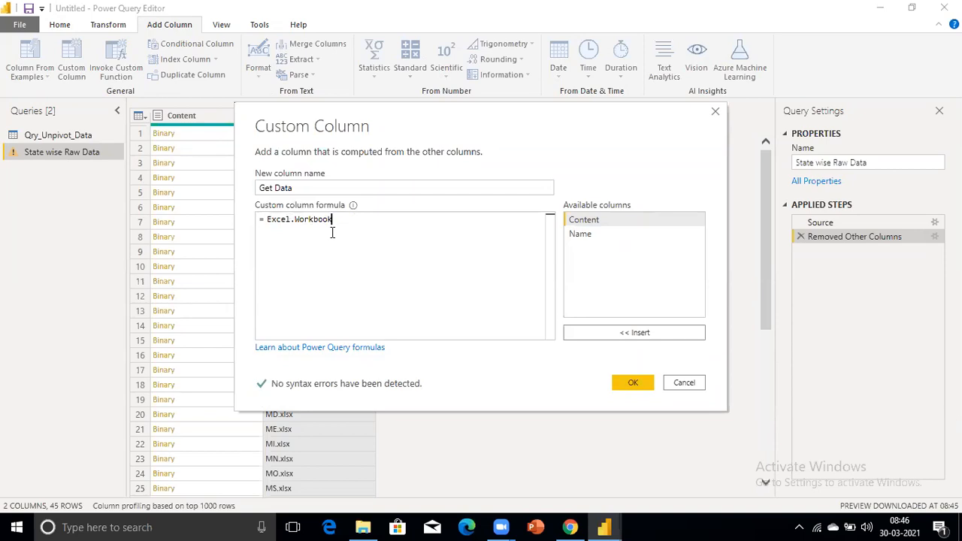
Step: Complete the formula as Excel.Workbook([Content]) and create the Get Data column
{"action": "type", "text": "("}
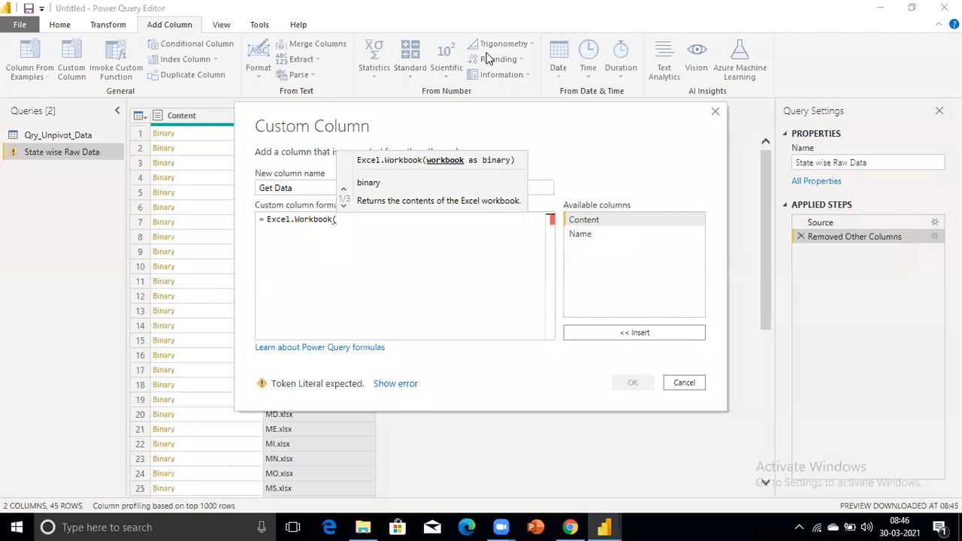
{"action": "left_click", "coordinate": [583, 223]}
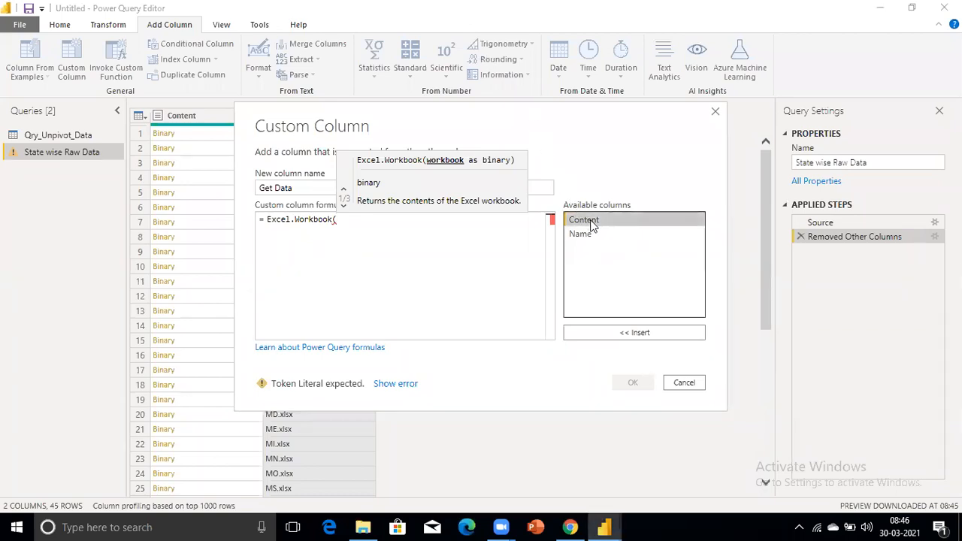
{"action": "double_click", "coordinate": [591, 223]}
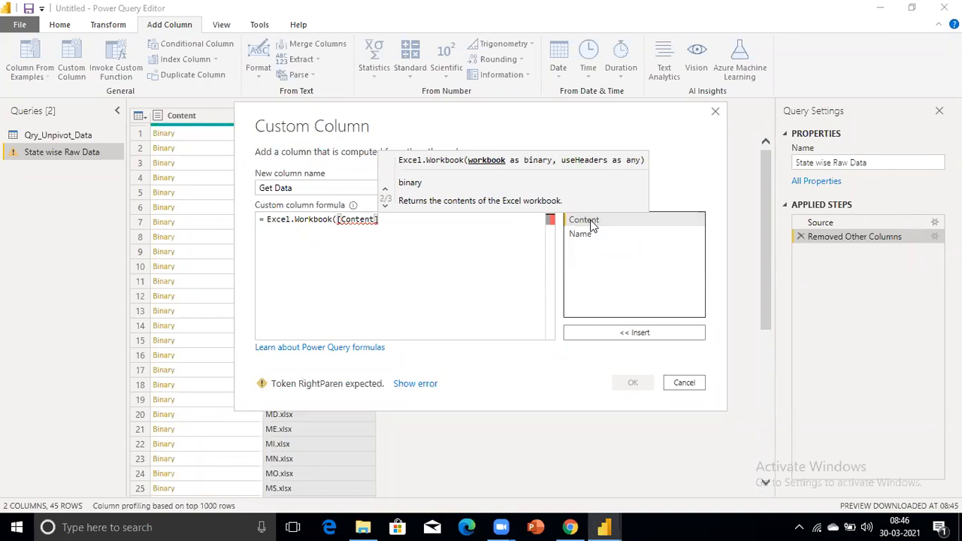
{"action": "type", "text": ")"}
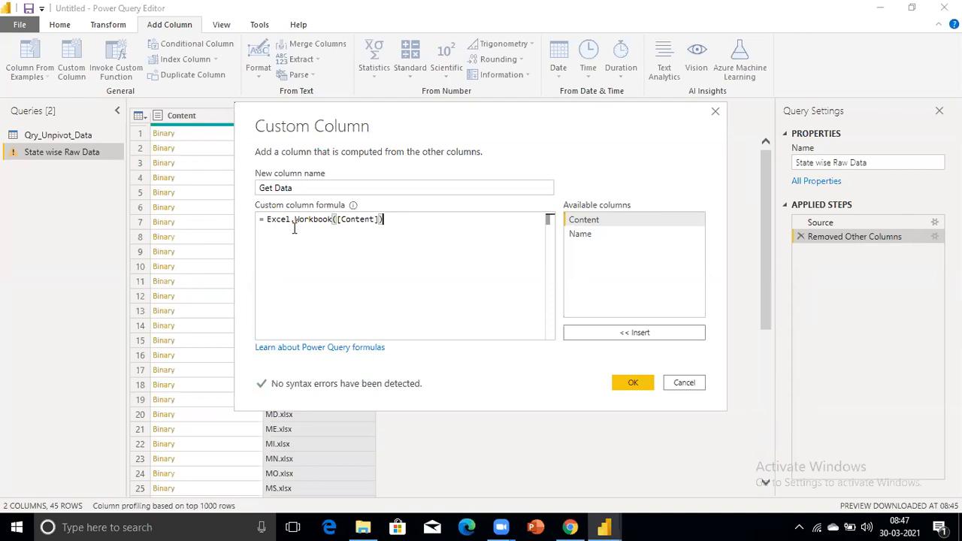
{"action": "left_click", "coordinate": [636, 383]}
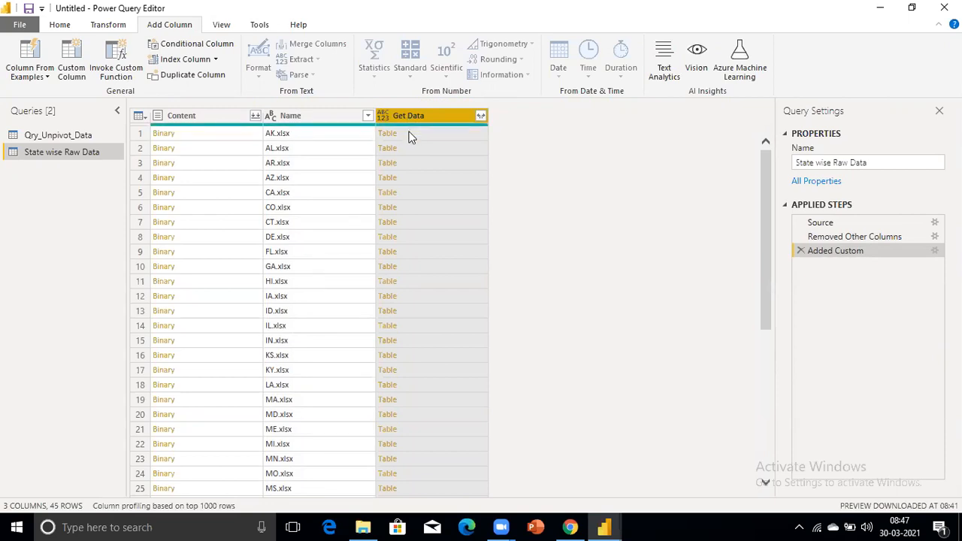
Step: Preview the AK.xlsx table and expand all fields of the Get Data column without the original column name as prefix
{"action": "left_click", "coordinate": [411, 137]}
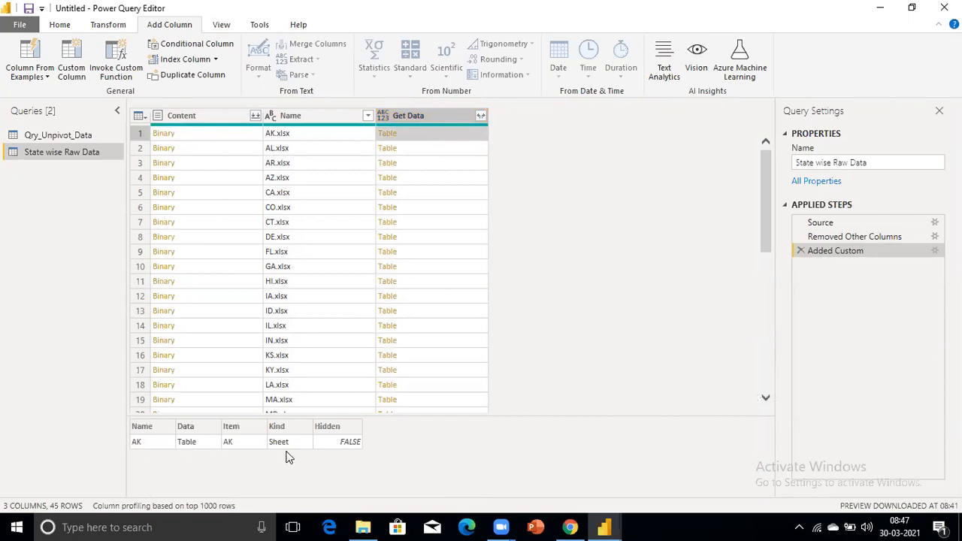
{"action": "left_click", "coordinate": [481, 118]}
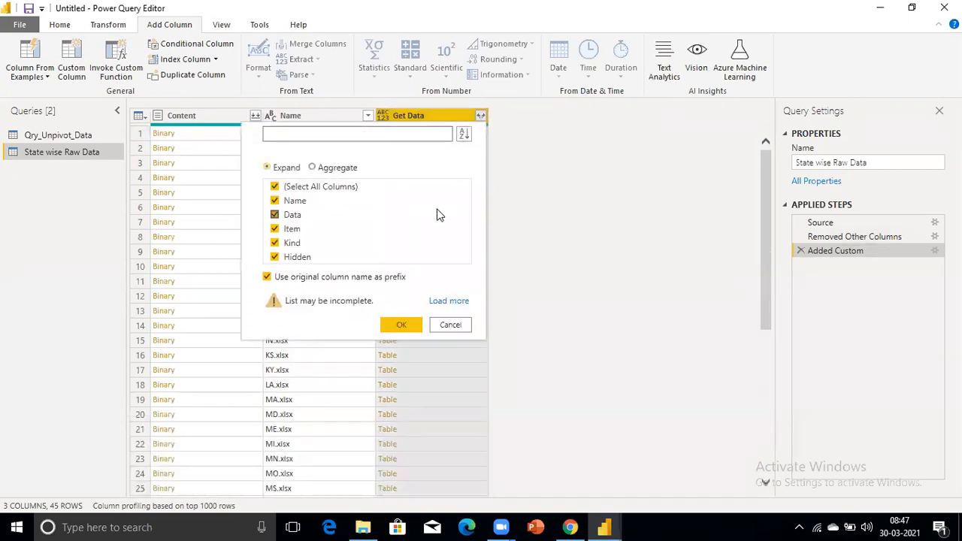
{"action": "left_click", "coordinate": [268, 277]}
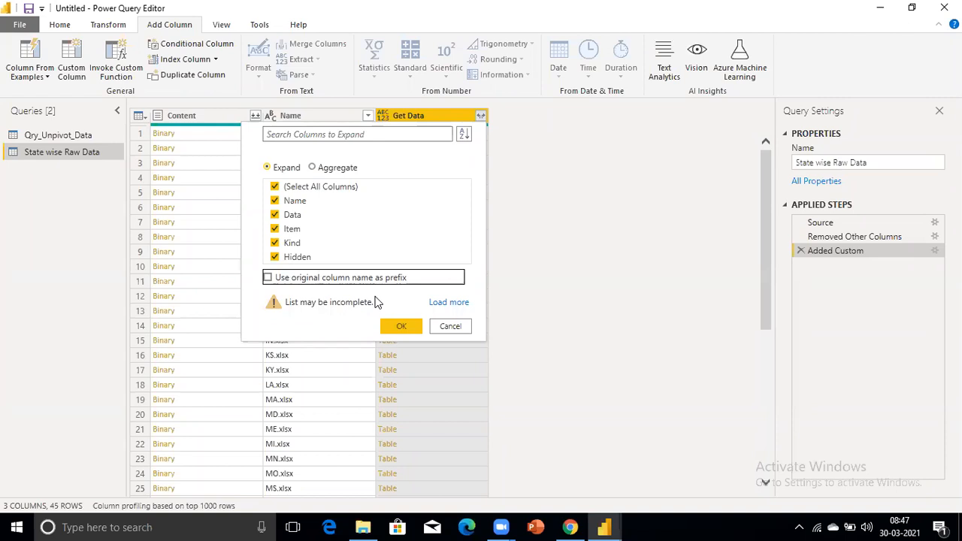
{"action": "left_click", "coordinate": [399, 328]}
{"action": "left_click", "coordinate": [401, 326]}
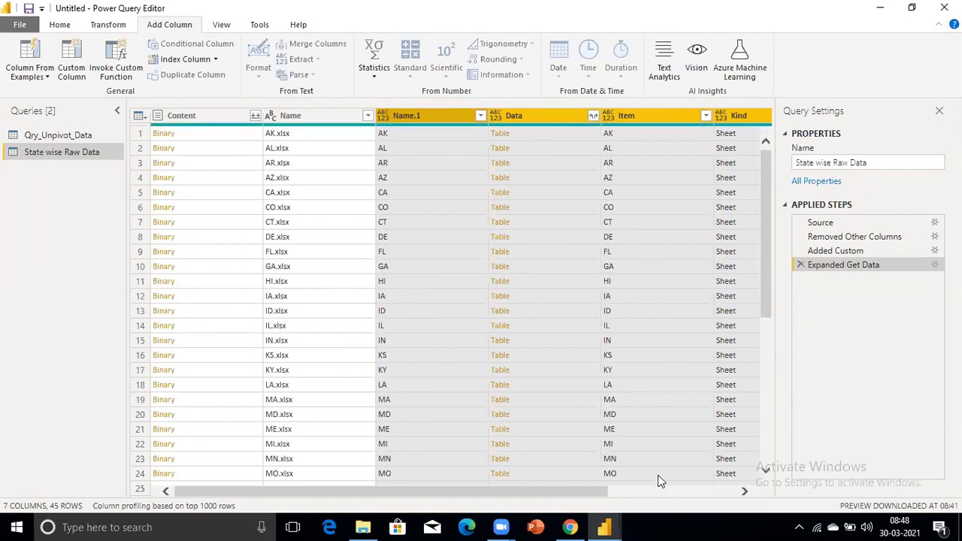
Step: Preview the nested sheet tables for AK and CT, and keep only the Name.1 and Data columns
{"action": "left_click_drag", "start_coordinate": [596, 490], "coordinate": [695, 494]}
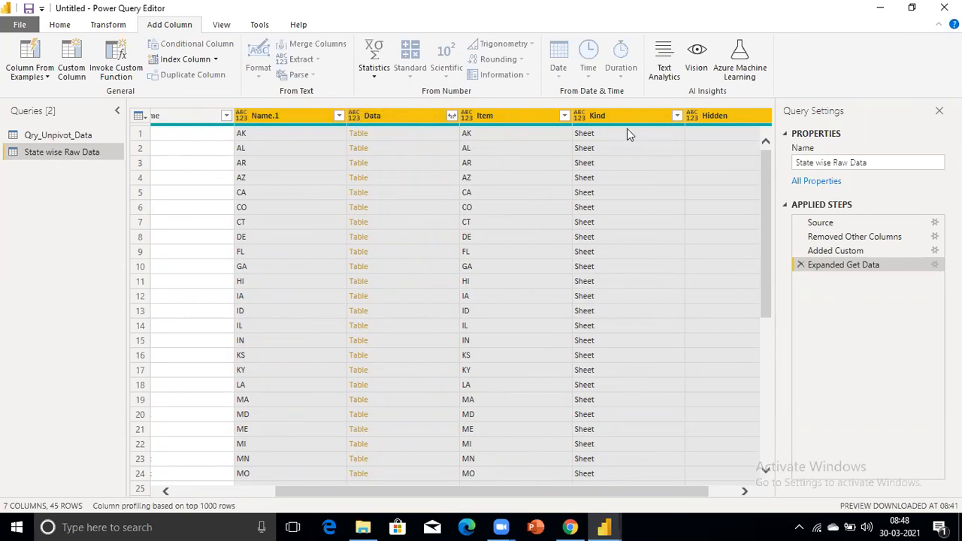
{"action": "left_click", "coordinate": [403, 132]}
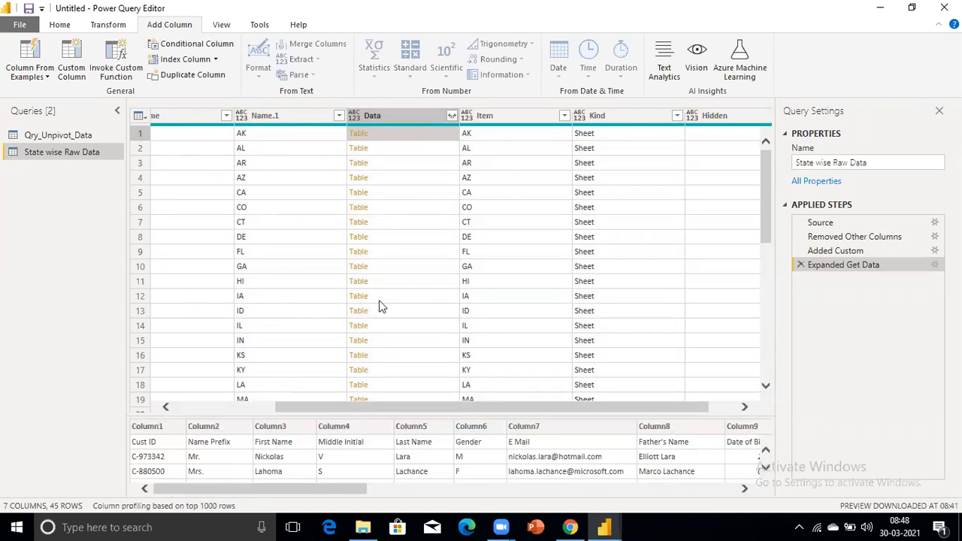
{"action": "left_click", "coordinate": [404, 222]}
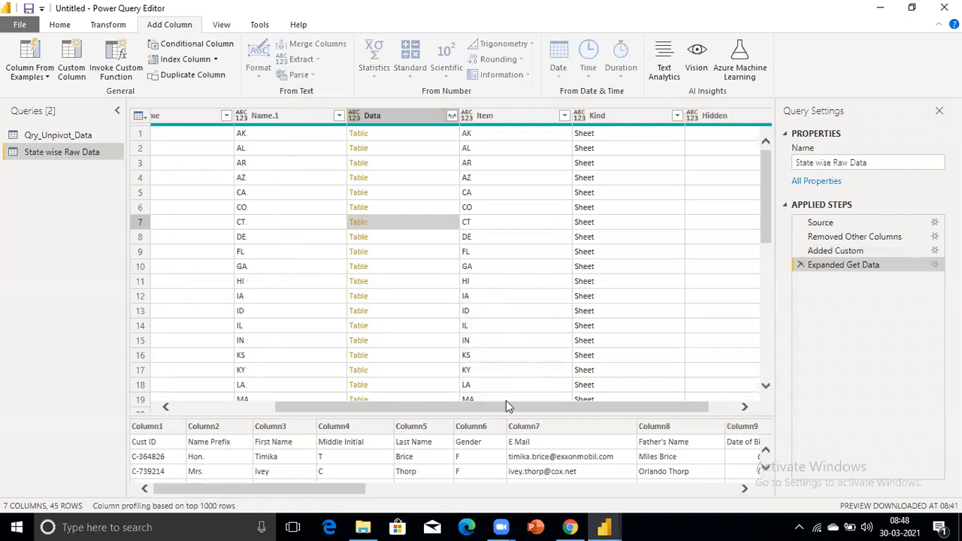
{"action": "left_click_drag", "start_coordinate": [498, 409], "coordinate": [349, 407]}
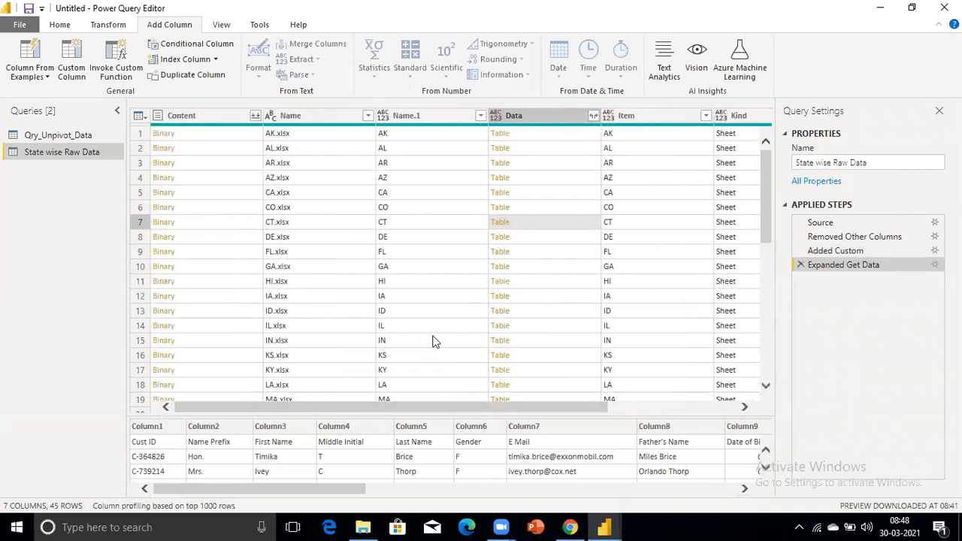
{"action": "left_click", "coordinate": [413, 120]}
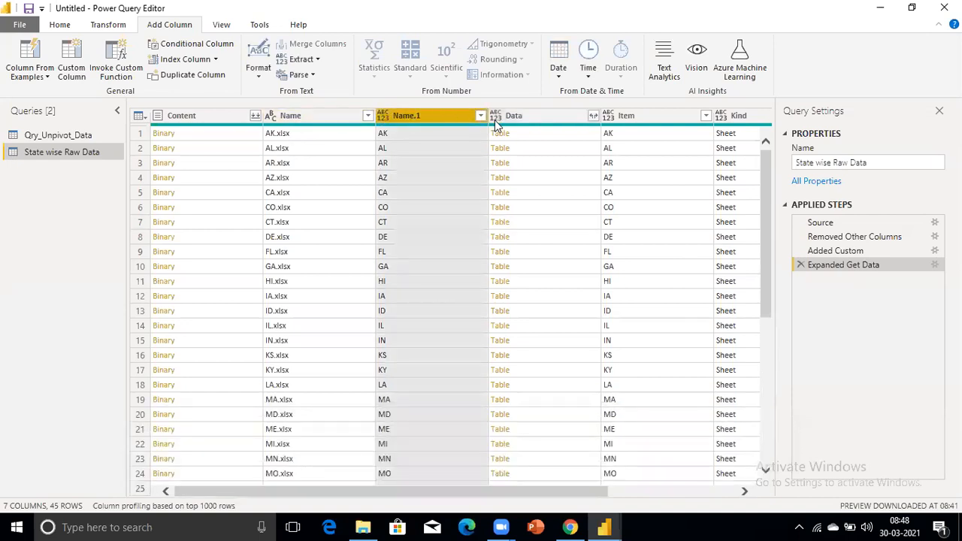
{"action": "left_click", "coordinate": [525, 117], "text": "ctrl"}
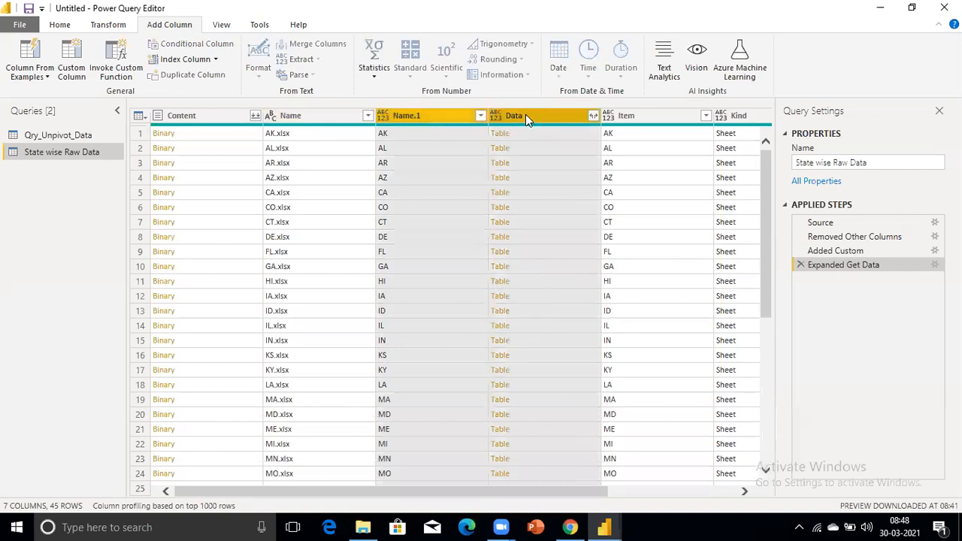
{"action": "right_click", "coordinate": [525, 114]}
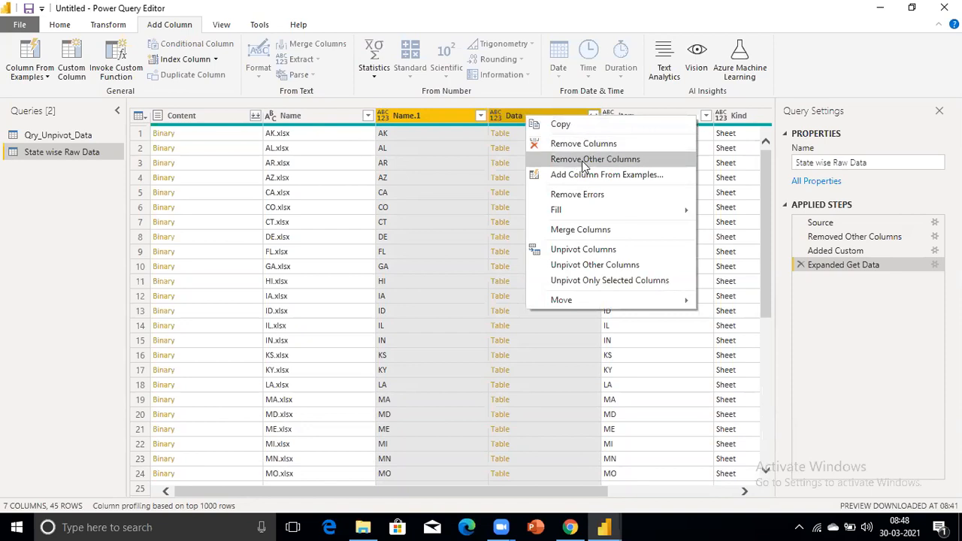
{"action": "left_click", "coordinate": [580, 160]}
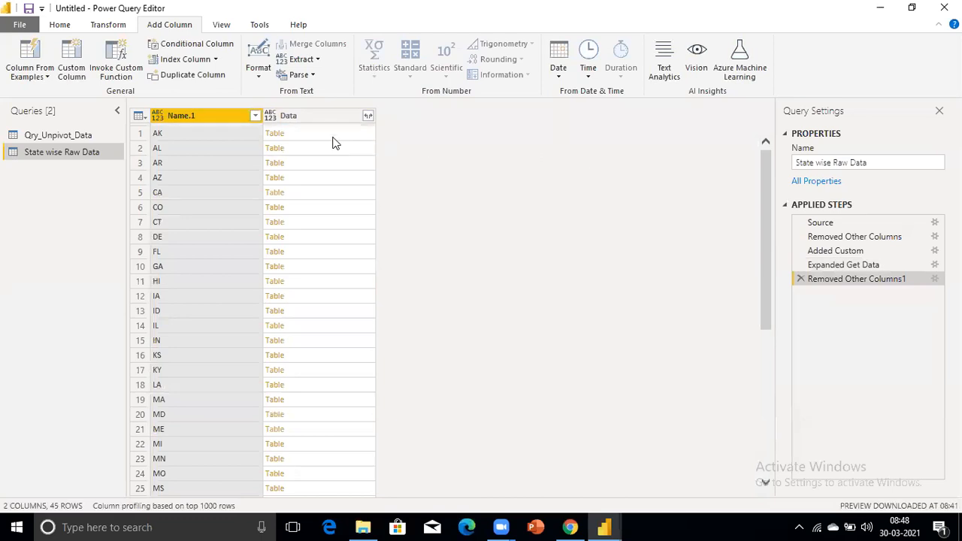
Step: Load the full field list of the Data column and expand Column1 through Column24 without a name prefix
{"action": "left_click", "coordinate": [333, 139]}
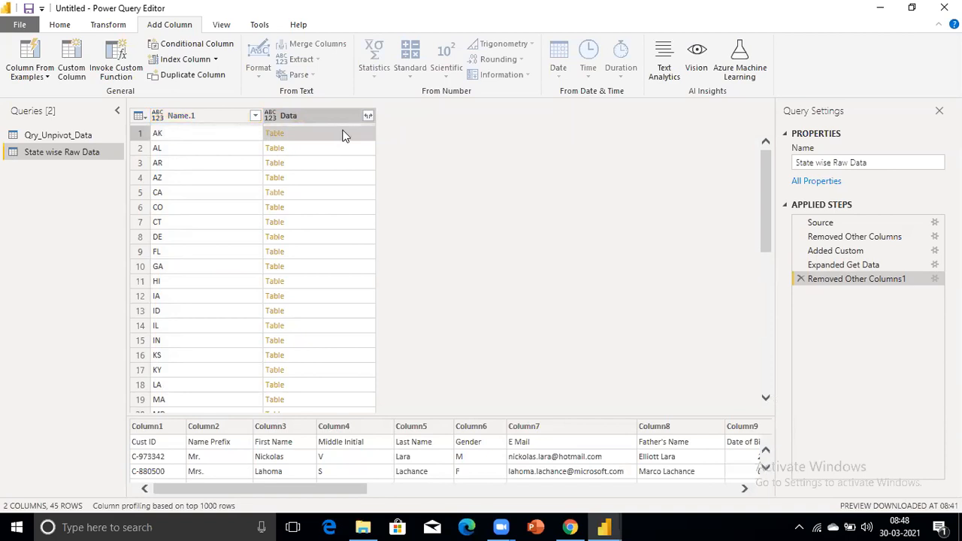
{"action": "left_click", "coordinate": [368, 115]}
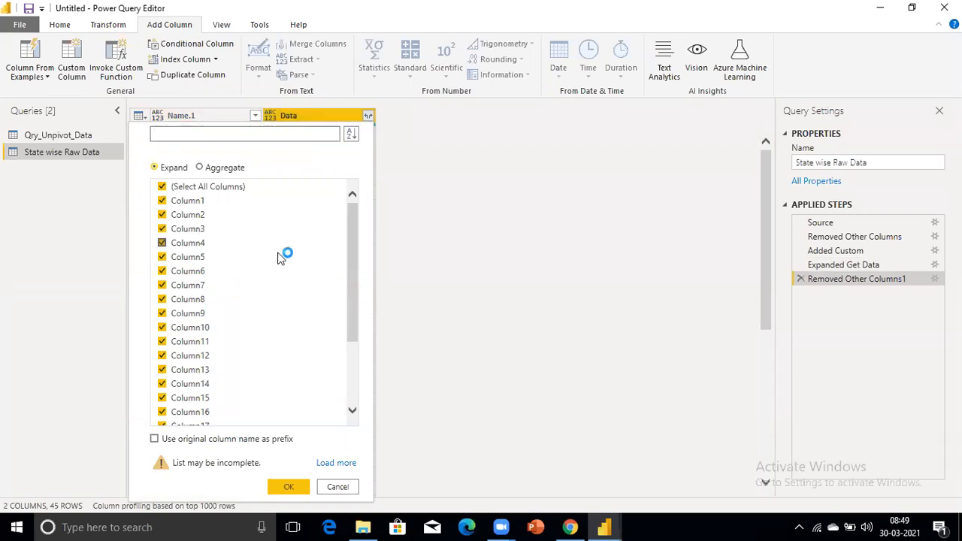
{"action": "left_click_drag", "start_coordinate": [355, 296], "coordinate": [355, 381]}
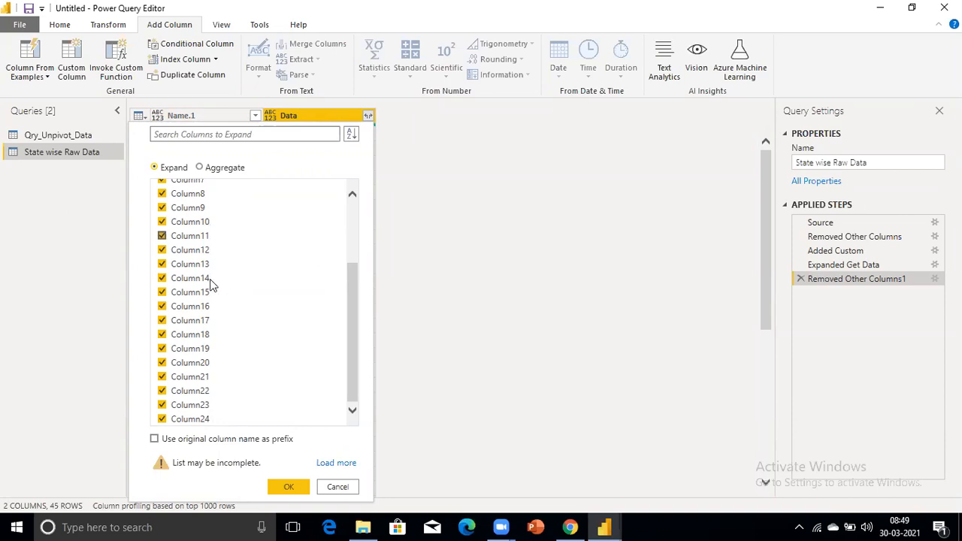
{"action": "left_click", "coordinate": [336, 463]}
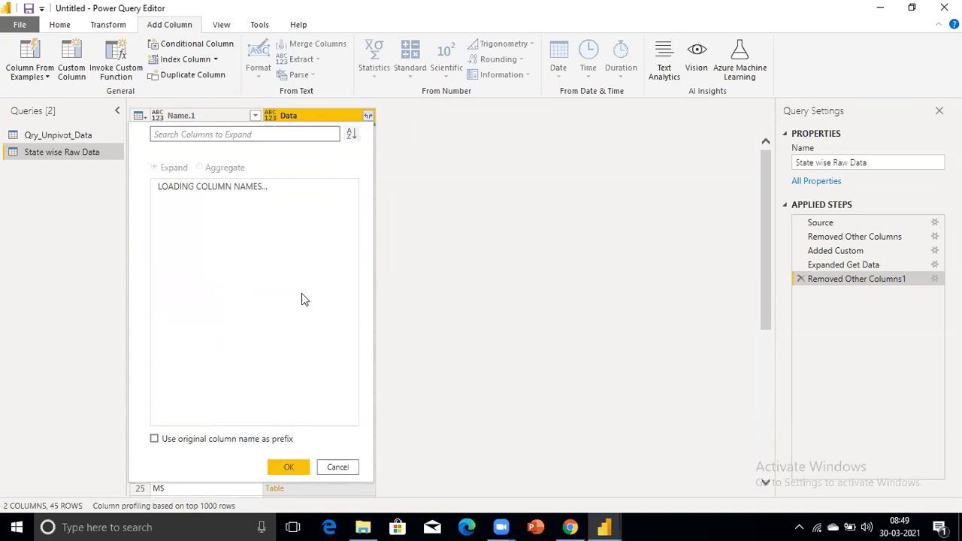
{"action": "left_click_drag", "start_coordinate": [354, 299], "coordinate": [336, 387]}
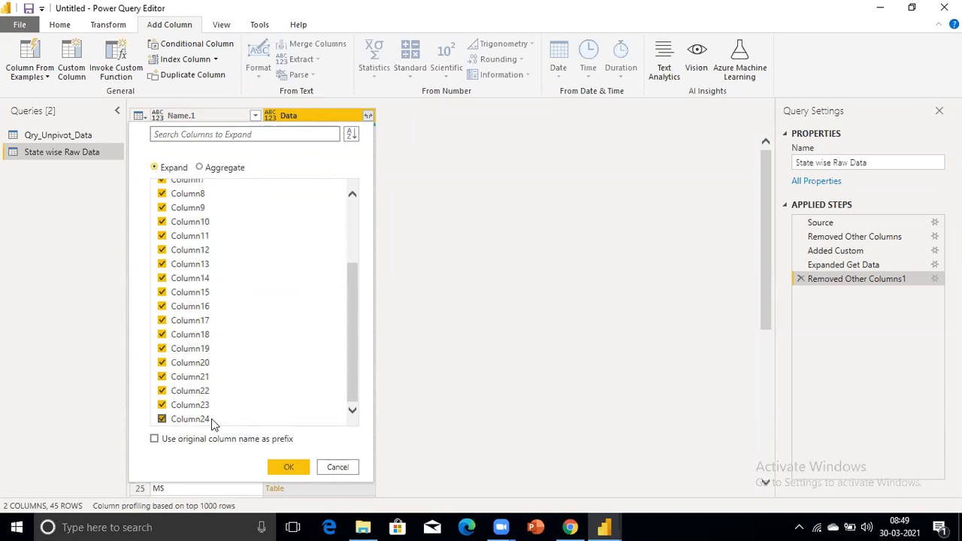
{"action": "left_click", "coordinate": [295, 464]}
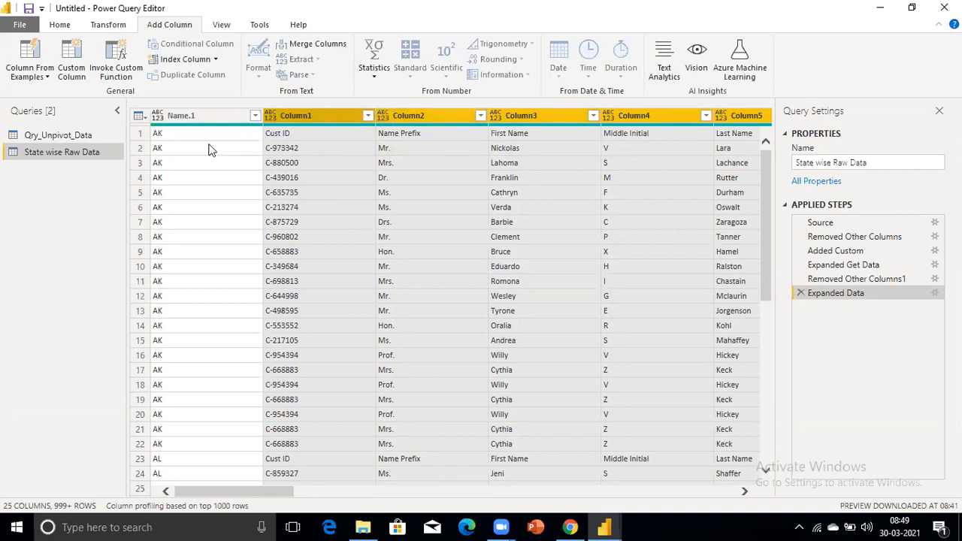
Step: Promote the first row to headers and rename the AK column as Workbook Name
{"action": "left_click", "coordinate": [140, 116]}
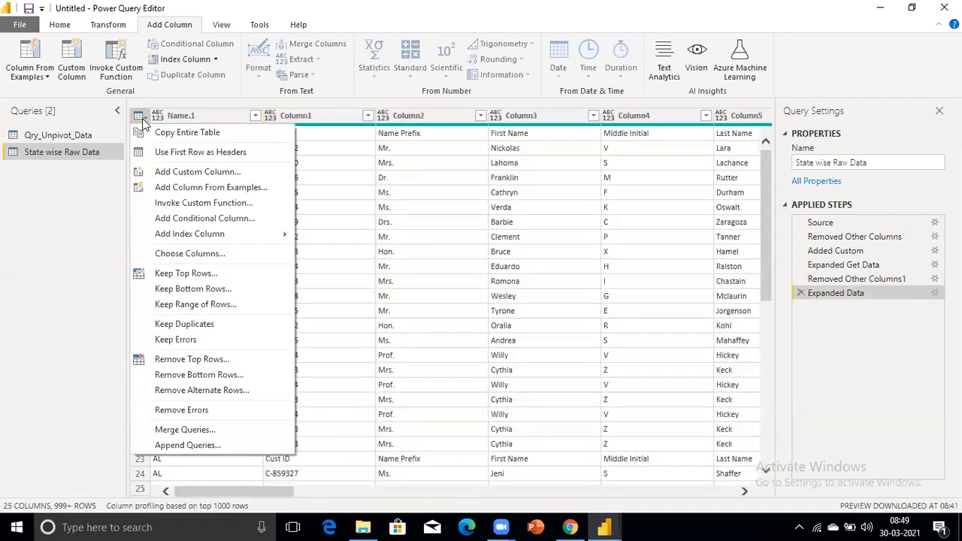
{"action": "left_click", "coordinate": [157, 153]}
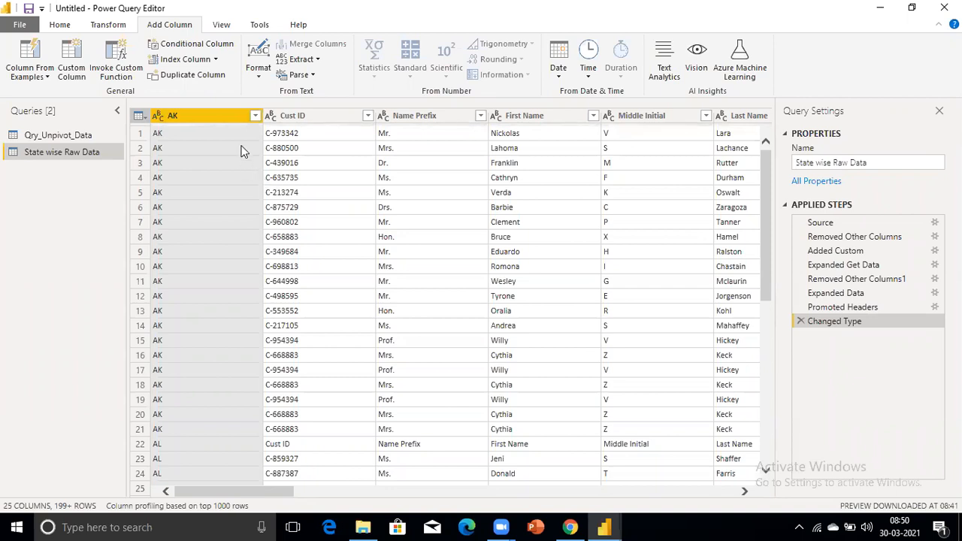
{"action": "double_click", "coordinate": [206, 115]}
{"action": "type", "text": "W"}
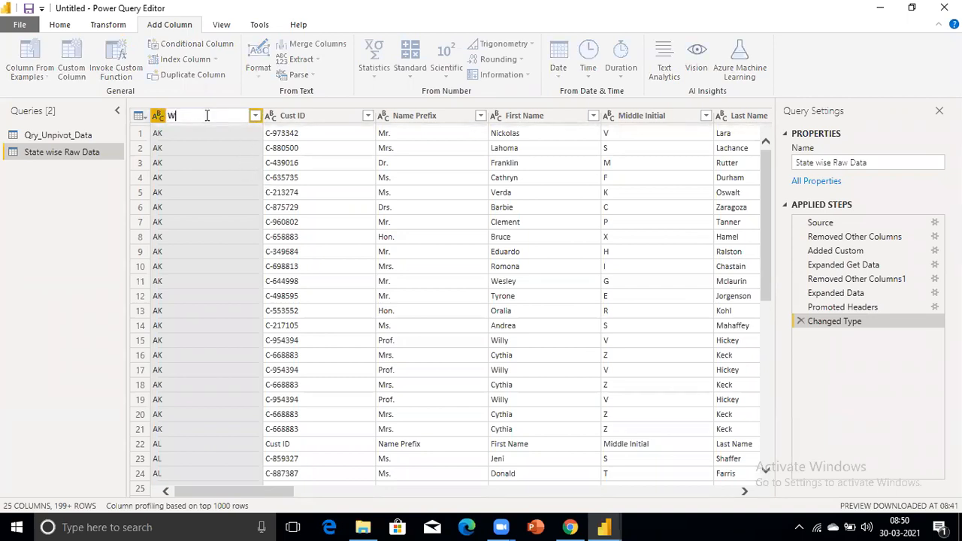
{"action": "type", "text": "orkbook Name"}
{"action": "key", "text": "Return"}
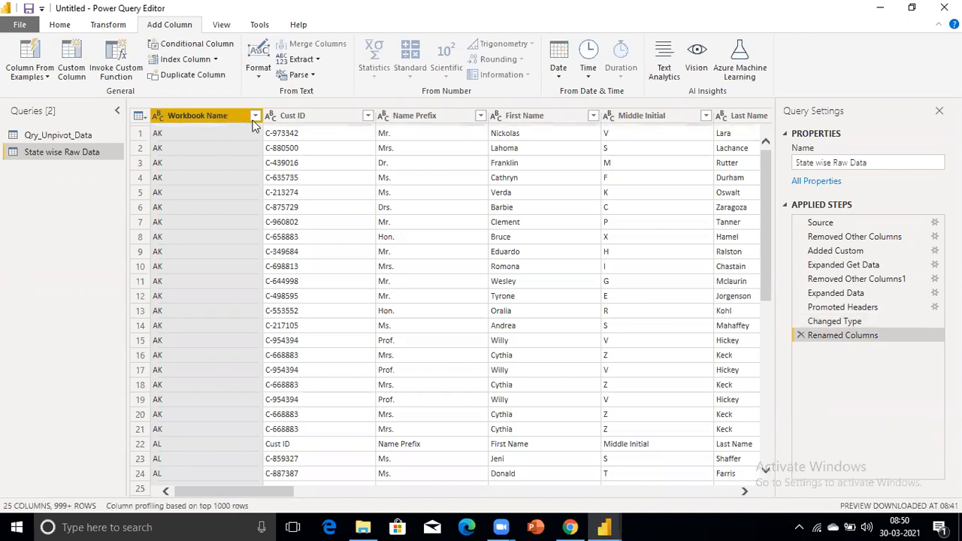
Step: Load the complete value list of the Workbook Name filter and apply it with all workbooks selected
{"action": "left_click", "coordinate": [254, 116]}
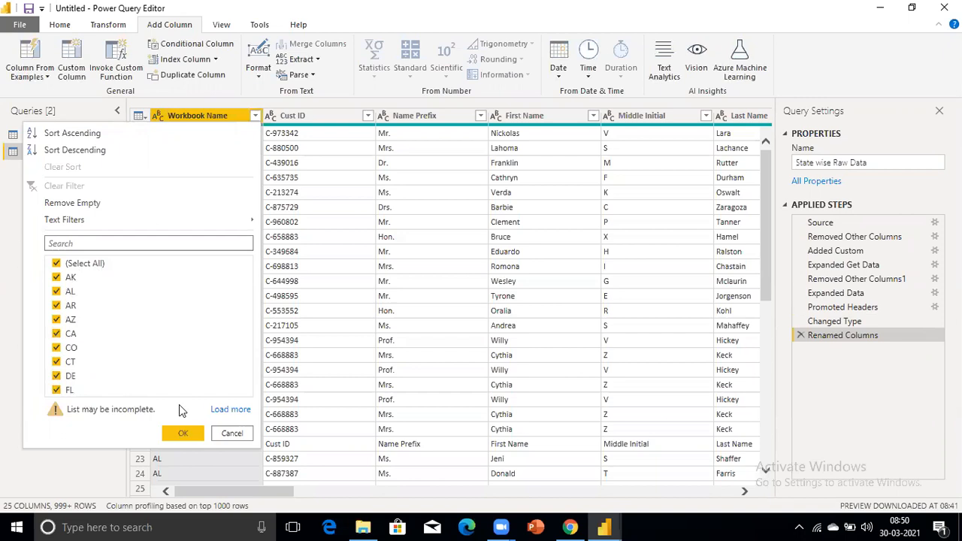
{"action": "left_click", "coordinate": [231, 412]}
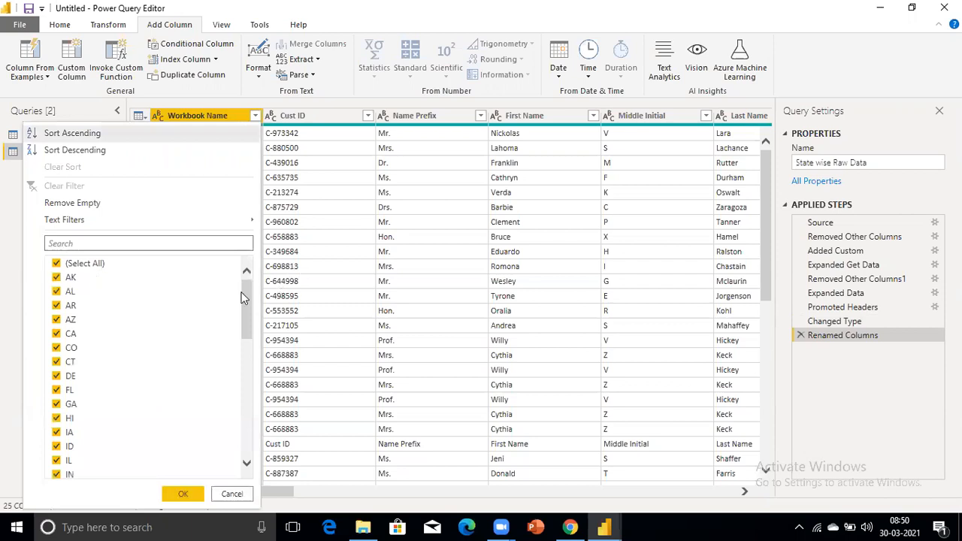
{"action": "left_click_drag", "start_coordinate": [244, 304], "coordinate": [232, 455]}
{"action": "left_click", "coordinate": [188, 493]}
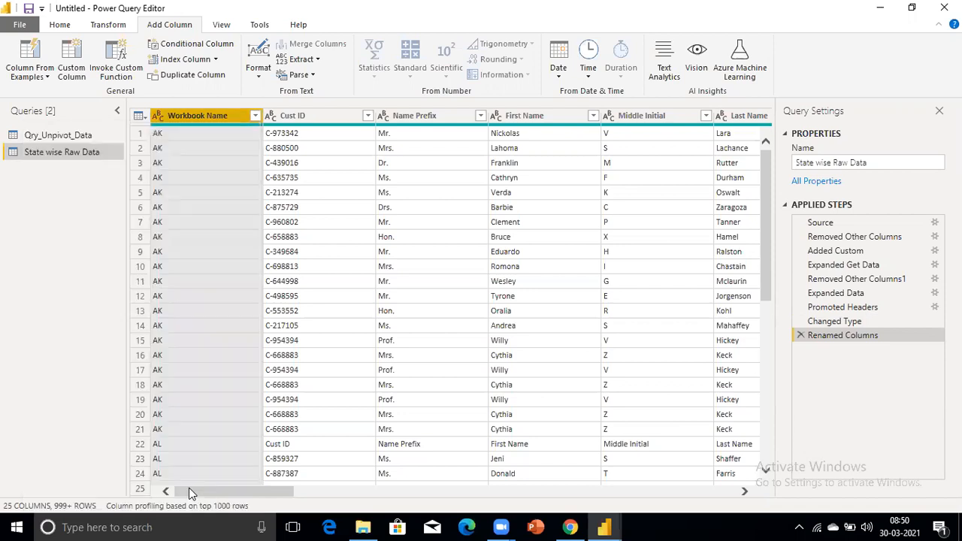
Step: Examine the combined rows from the AK workbook through the CA workbook, and the columns across to Total Revenue
{"action": "left_click_drag", "start_coordinate": [763, 232], "coordinate": [763, 417]}
{"action": "left_click_drag", "start_coordinate": [766, 354], "coordinate": [760, 441]}
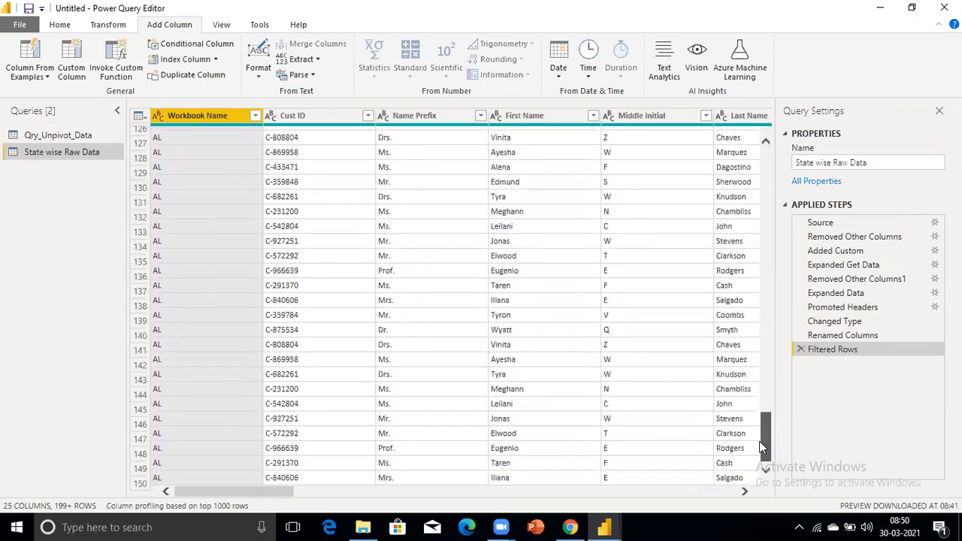
{"action": "left_click_drag", "start_coordinate": [763, 370], "coordinate": [759, 448]}
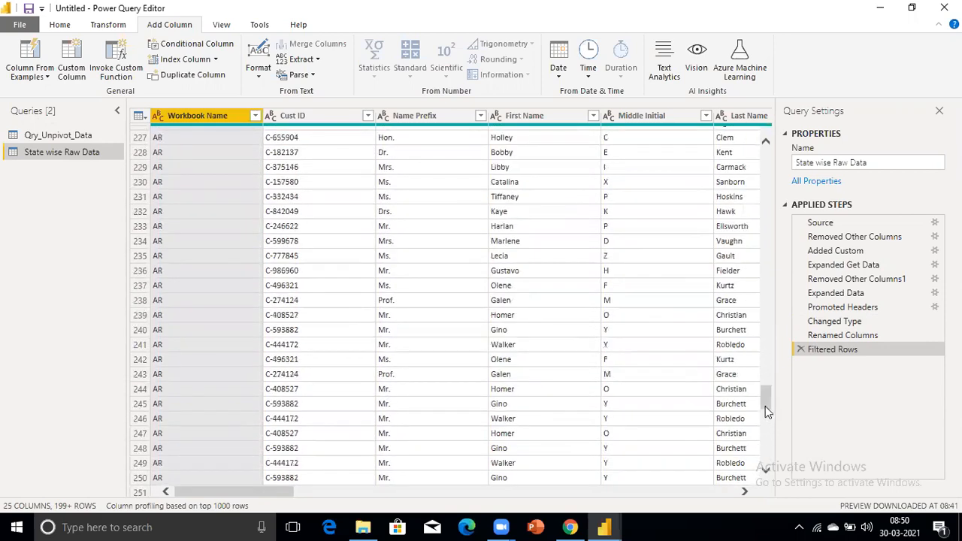
{"action": "left_click_drag", "start_coordinate": [764, 391], "coordinate": [765, 452]}
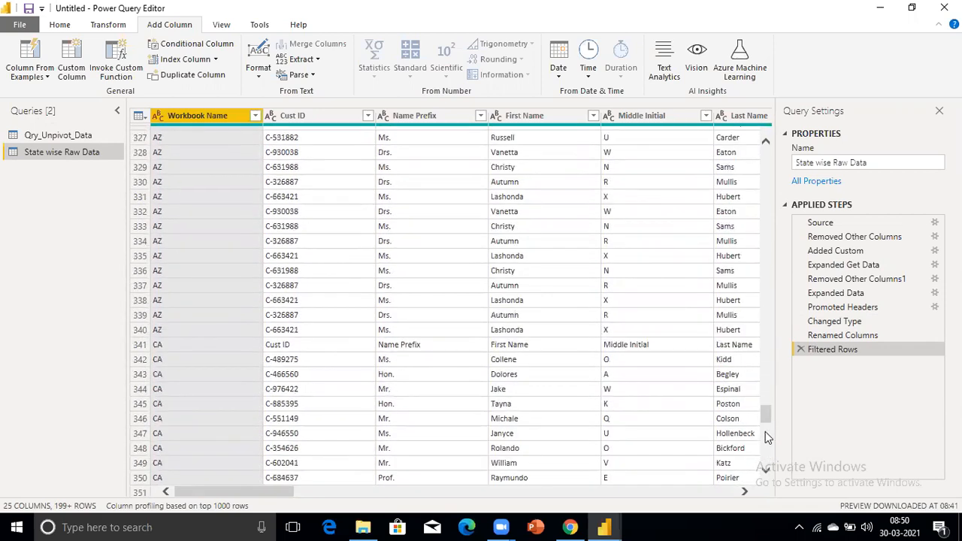
{"action": "left_click_drag", "start_coordinate": [765, 410], "coordinate": [767, 147]}
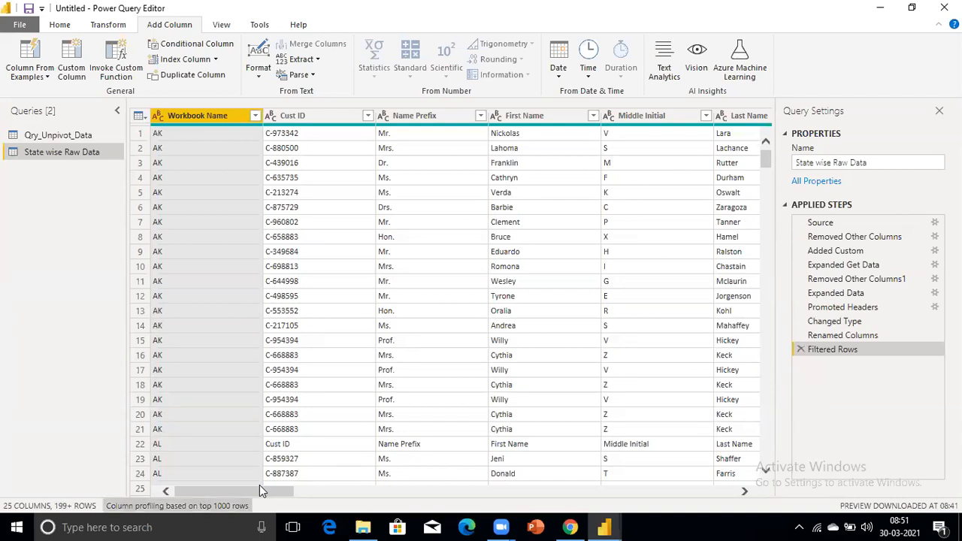
{"action": "scroll", "coordinate": [260, 488], "scroll_direction": "right", "scroll_amount": 5}
{"action": "scroll", "coordinate": [259, 489], "scroll_direction": "right", "scroll_amount": 10}
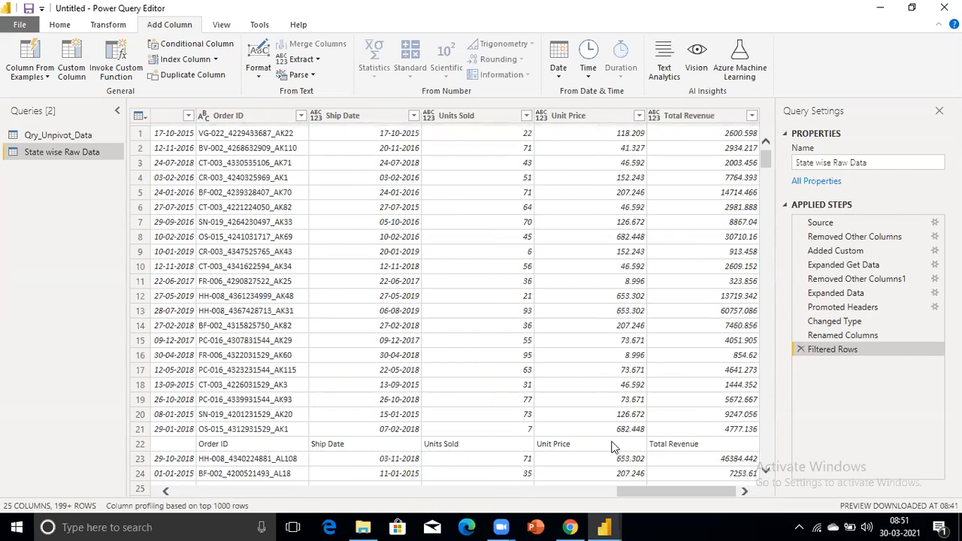
{"action": "left_click_drag", "start_coordinate": [640, 493], "coordinate": [140, 489]}
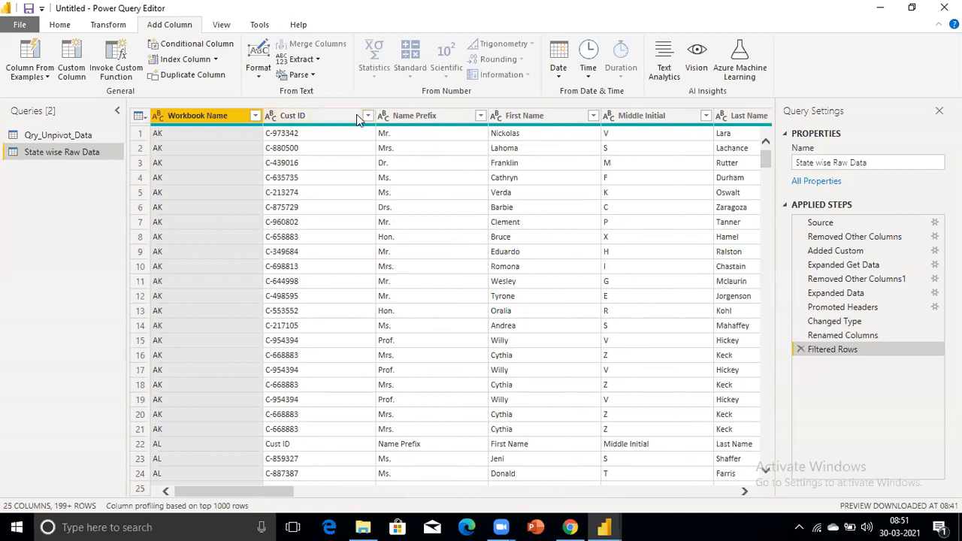
Step: Review the fully loaded list of workbooks in the Workbook Name filter without applying any change
{"action": "left_click", "coordinate": [256, 116]}
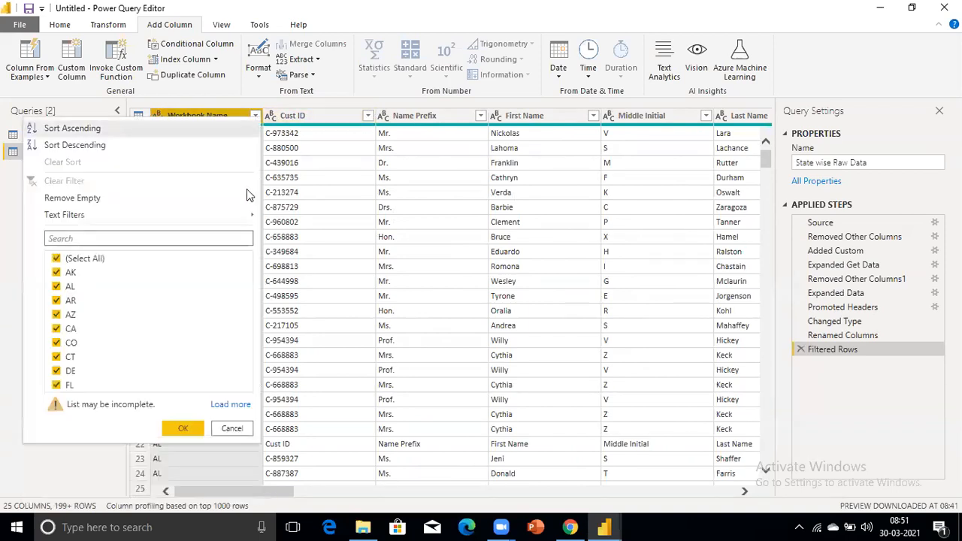
{"action": "left_click", "coordinate": [231, 405]}
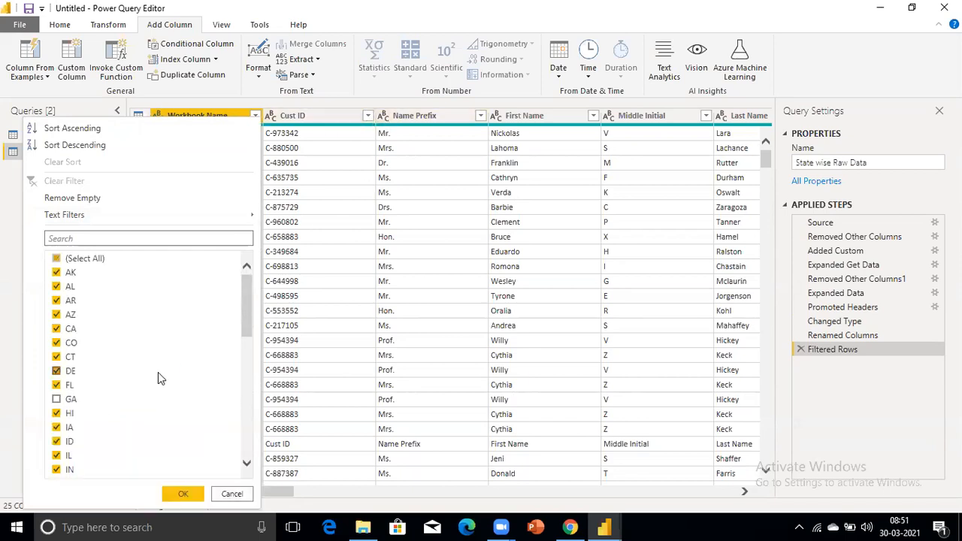
{"action": "key", "text": "Escape"}
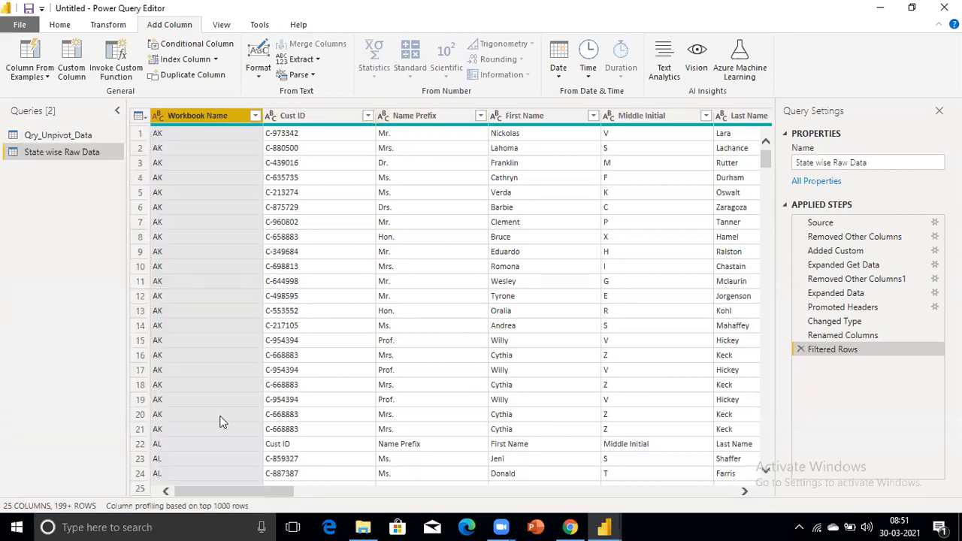
Step: Search the Cust ID filter for "Cu" and keep only the repeated header rows containing Cust ID
{"action": "left_click", "coordinate": [317, 113]}
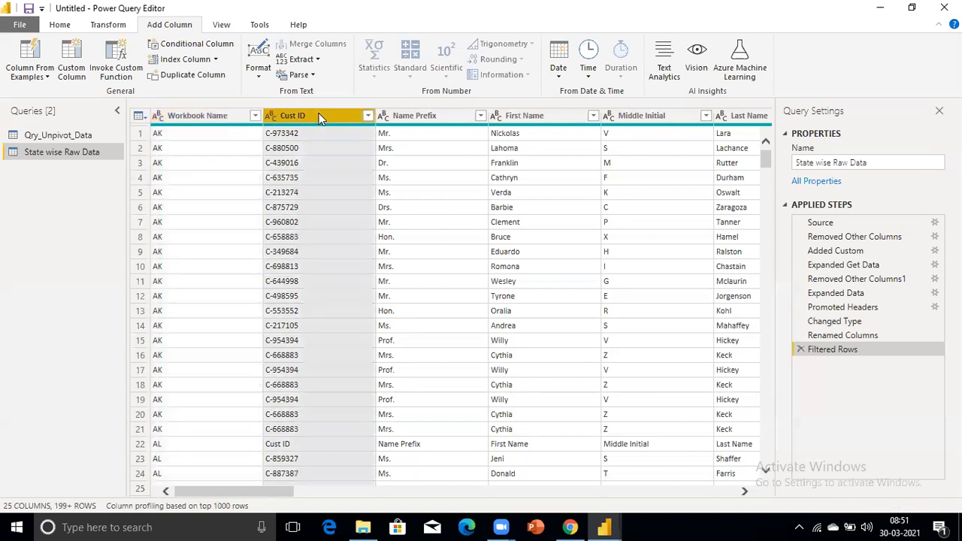
{"action": "left_click", "coordinate": [367, 117]}
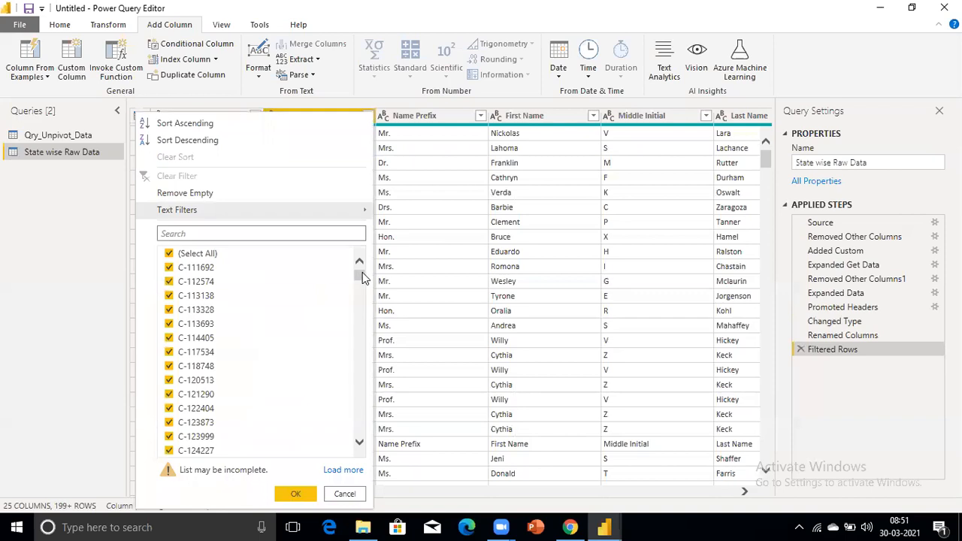
{"action": "left_click_drag", "start_coordinate": [363, 278], "coordinate": [357, 250]}
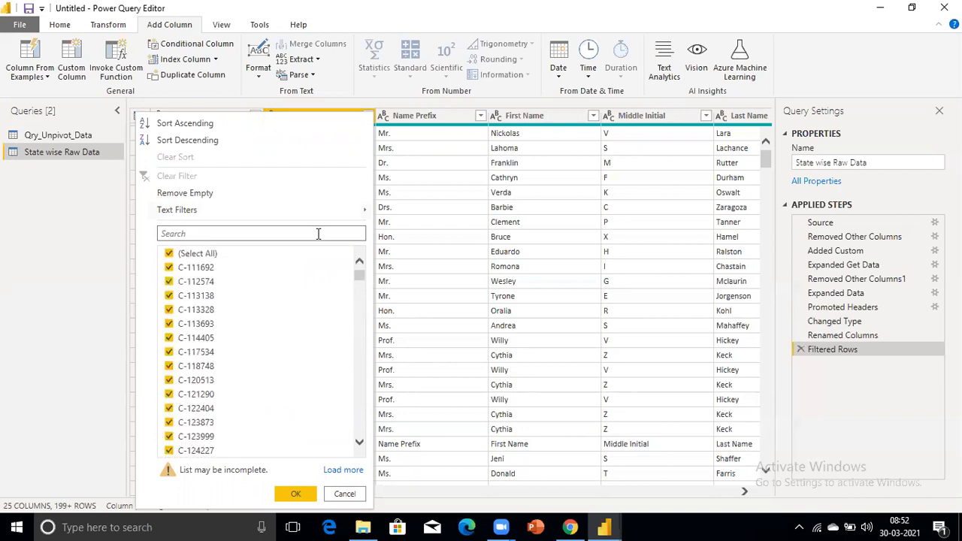
{"action": "left_click", "coordinate": [240, 234]}
{"action": "type", "text": "Cu"}
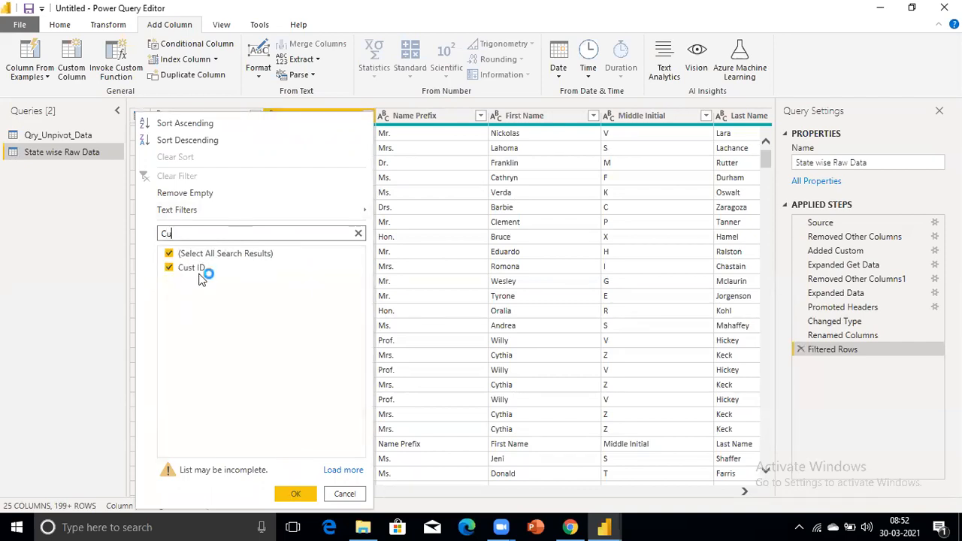
{"action": "left_click", "coordinate": [276, 490]}
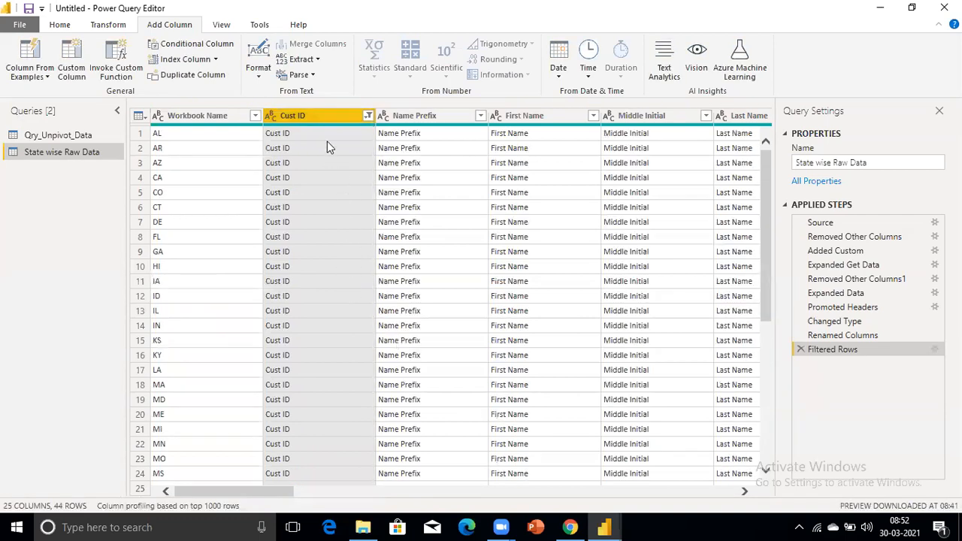
{"action": "left_click_drag", "start_coordinate": [765, 265], "coordinate": [760, 205]}
Step: Reselect all values in the Cust ID filter to restore every row
{"action": "left_click", "coordinate": [368, 116]}
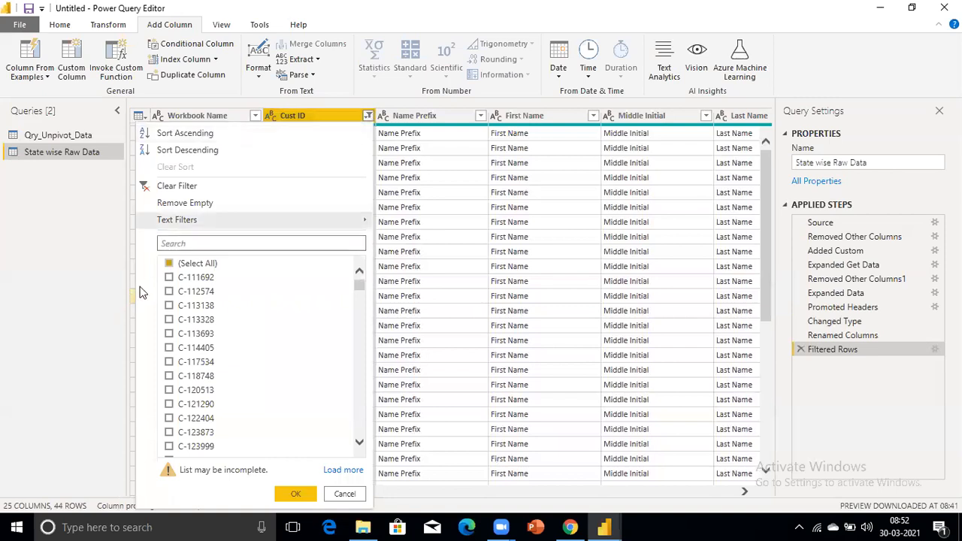
{"action": "left_click", "coordinate": [170, 265]}
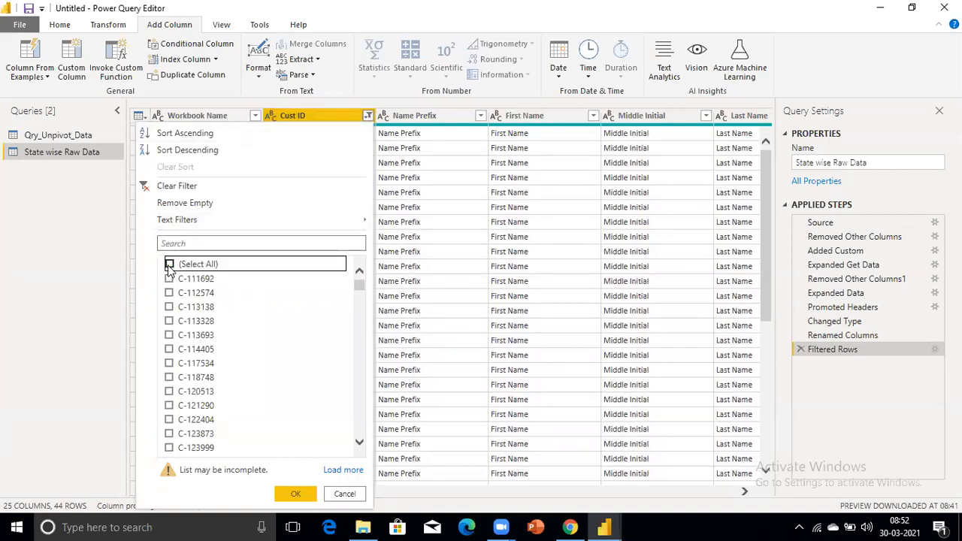
{"action": "left_click", "coordinate": [169, 264]}
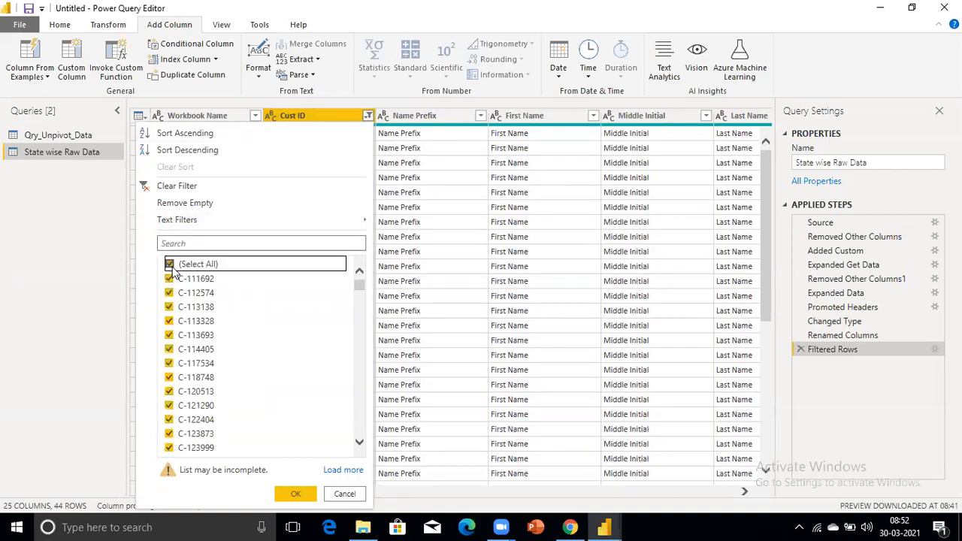
{"action": "left_click", "coordinate": [295, 494]}
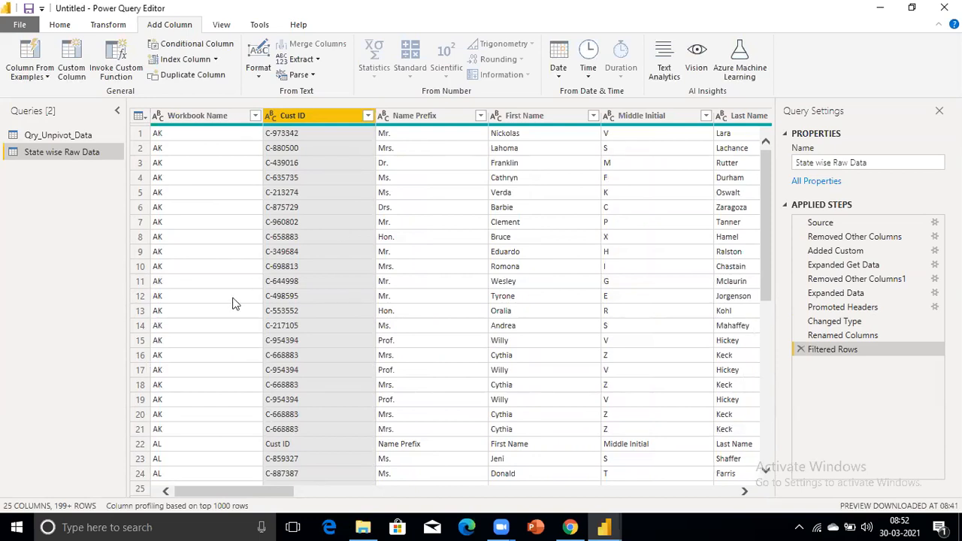
Step: Inspect the repeated header row at the start of the AL data and the values offered by the Cust ID filter
{"action": "left_click", "coordinate": [140, 445]}
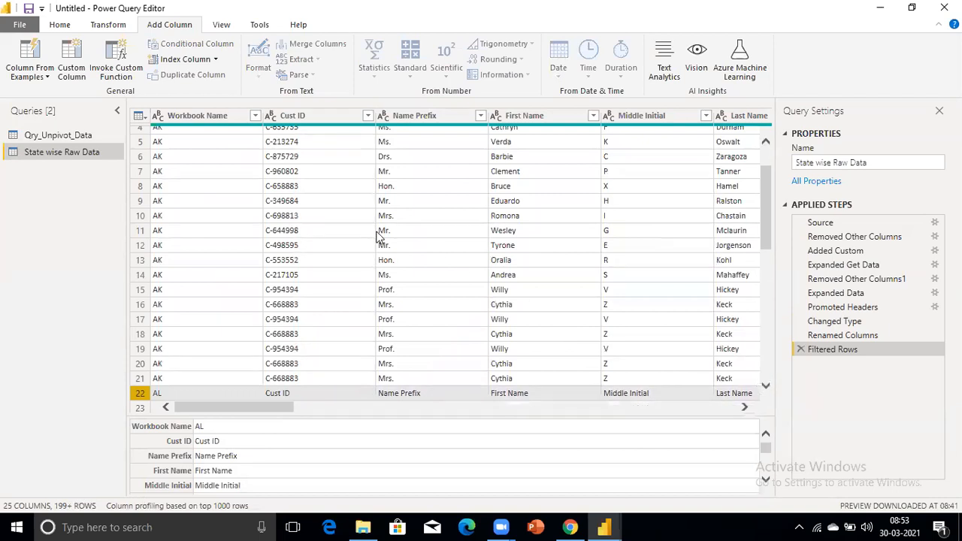
{"action": "left_click", "coordinate": [330, 219]}
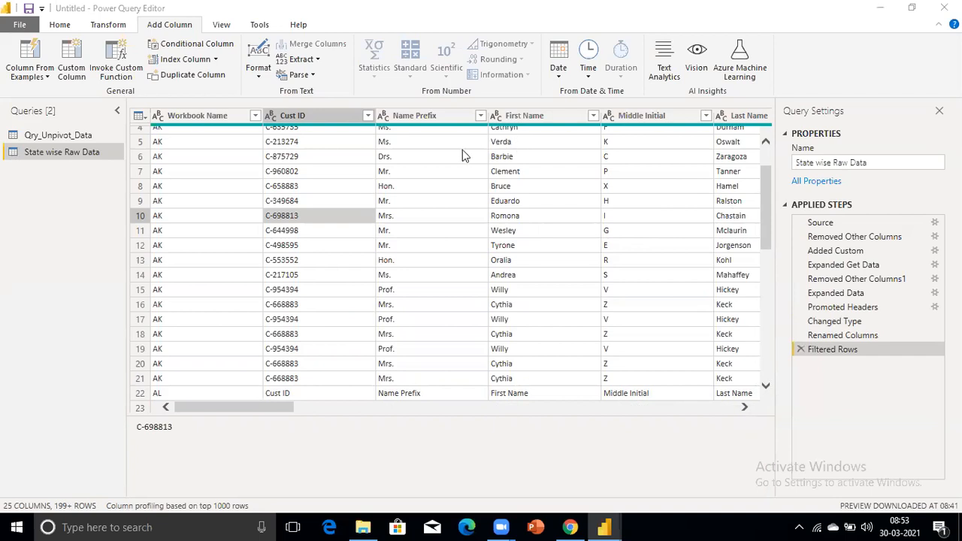
{"action": "left_click", "coordinate": [368, 117]}
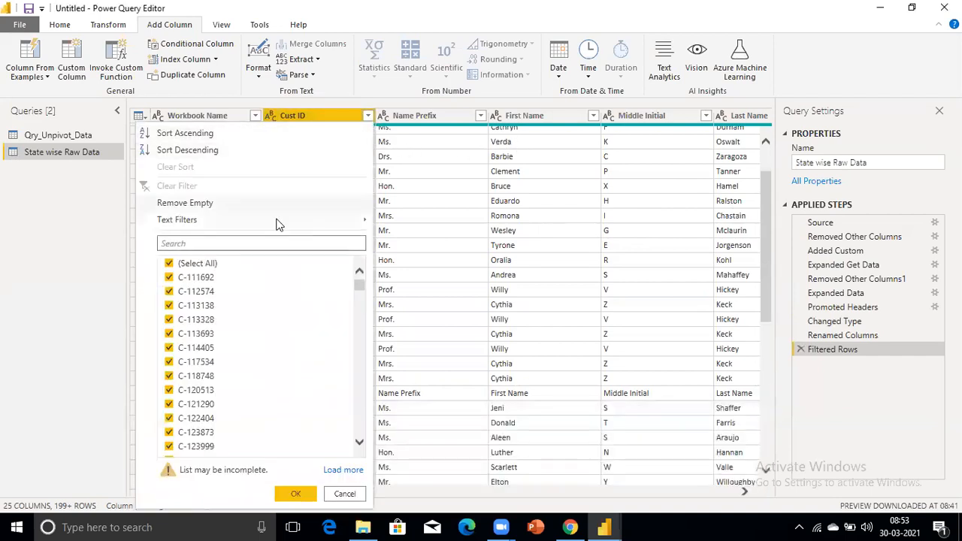
{"action": "left_click", "coordinate": [453, 209]}
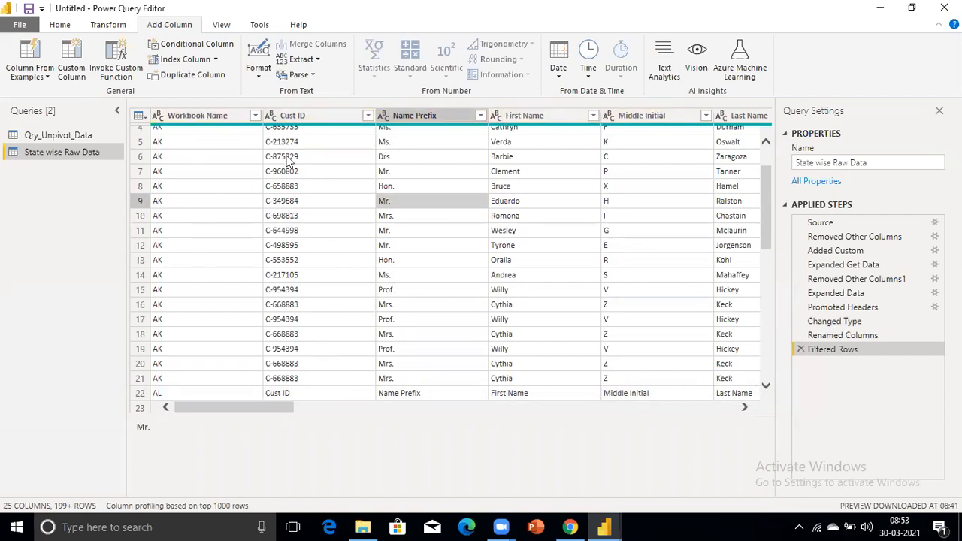
Step: Filter the Cust ID column to keep rows where the value does not equal "Cust Id"
{"action": "left_click", "coordinate": [368, 116]}
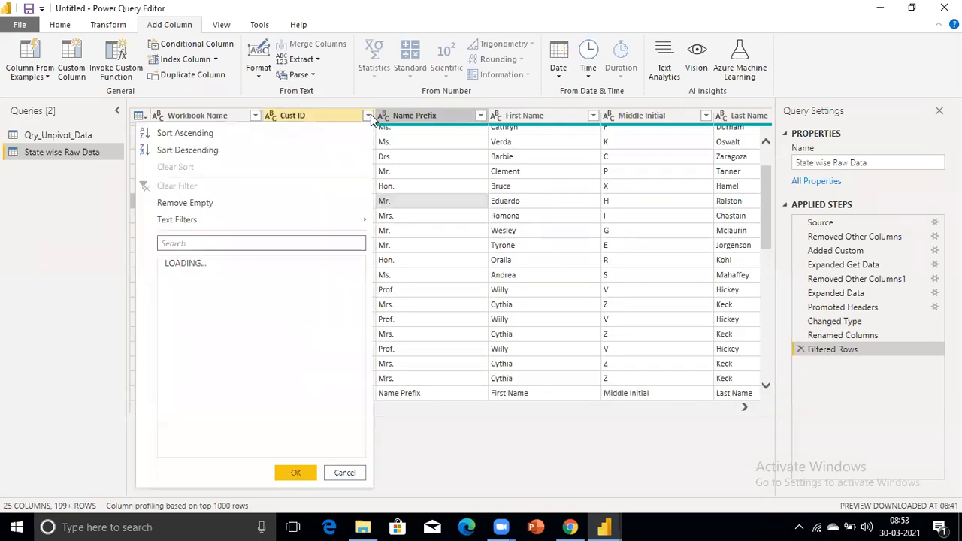
{"action": "mouse_move", "coordinate": [276, 218]}
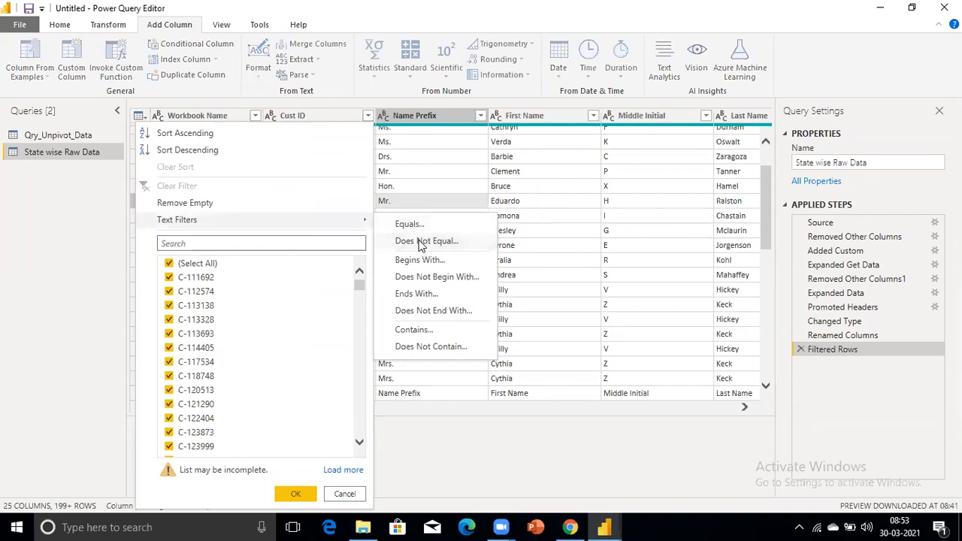
{"action": "left_click", "coordinate": [419, 241]}
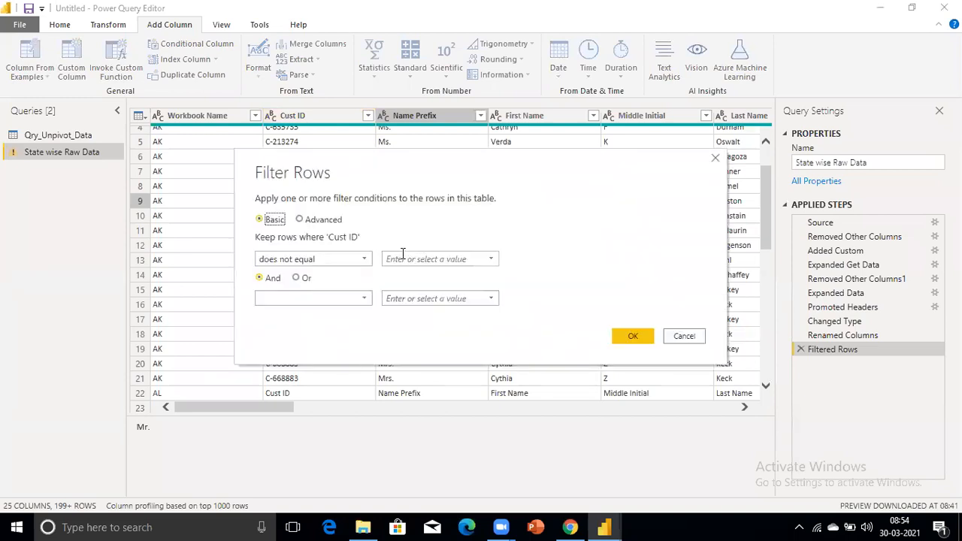
{"action": "left_click", "coordinate": [400, 257]}
{"action": "type", "text": "Cust Id"}
{"action": "left_click", "coordinate": [630, 338]}
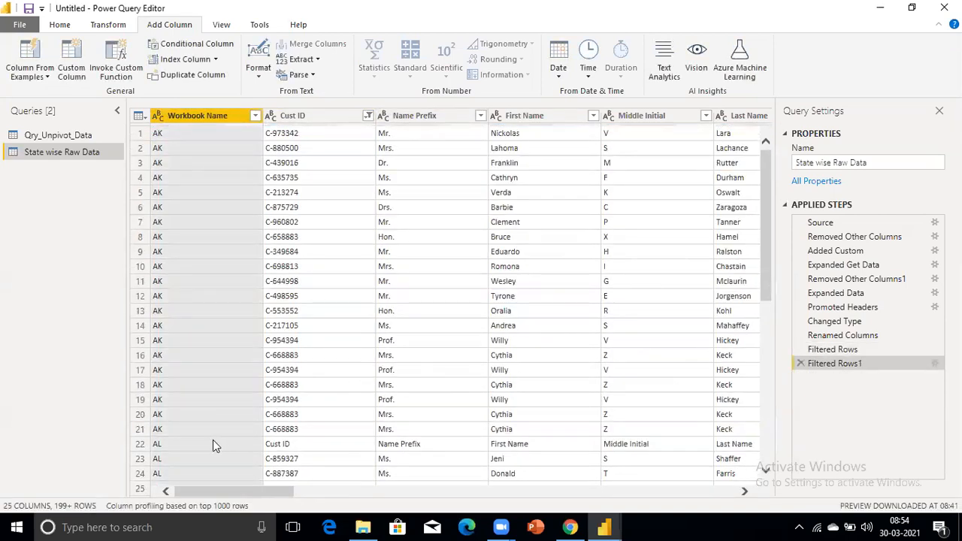
Step: Compare the exact text of row 22's Cust ID cell with the value in the existing Cust ID filter condition
{"action": "left_click", "coordinate": [301, 447]}
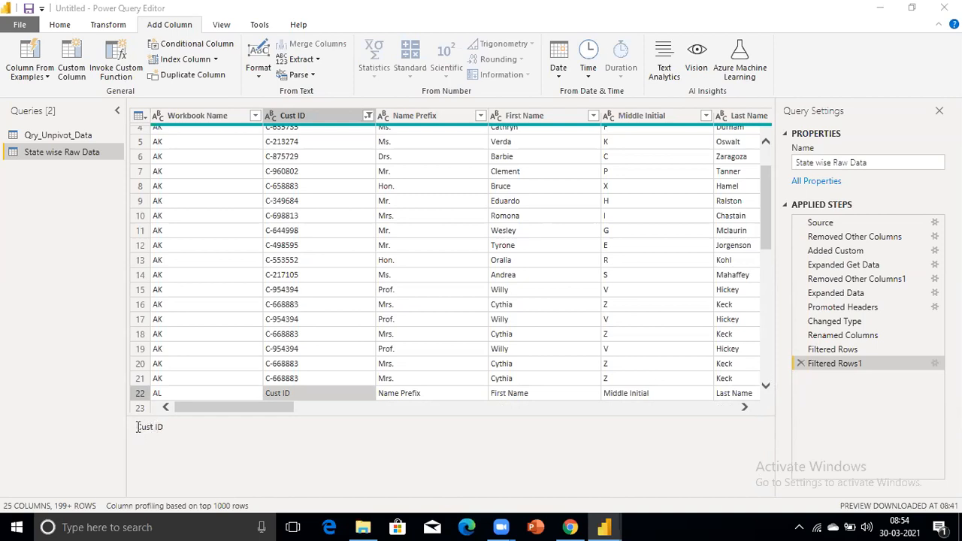
{"action": "left_click_drag", "start_coordinate": [138, 427], "coordinate": [173, 427]}
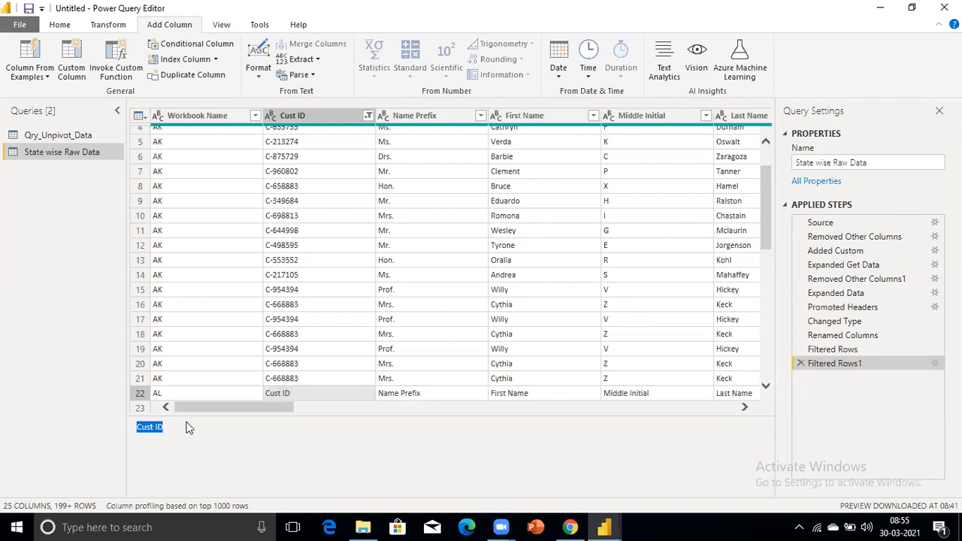
{"action": "left_click", "coordinate": [369, 116]}
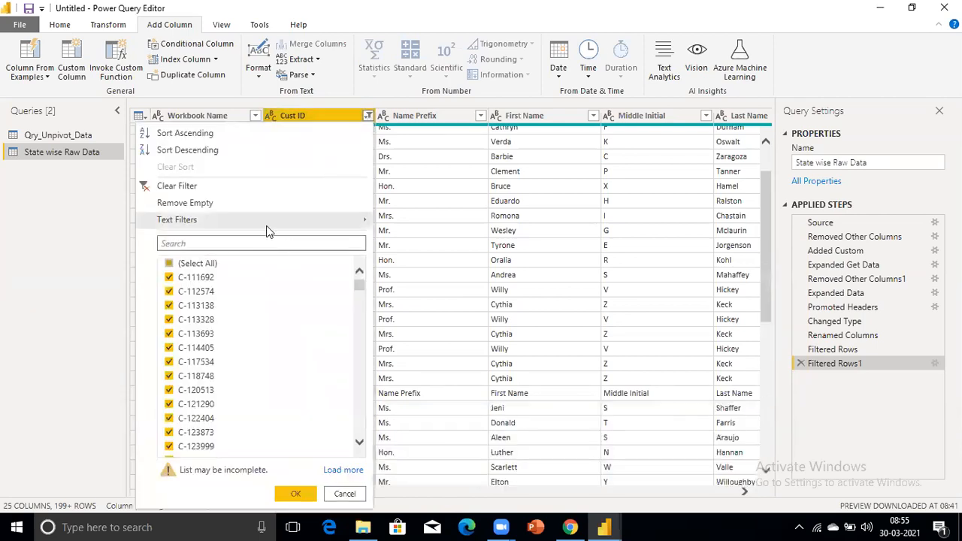
{"action": "mouse_move", "coordinate": [325, 223]}
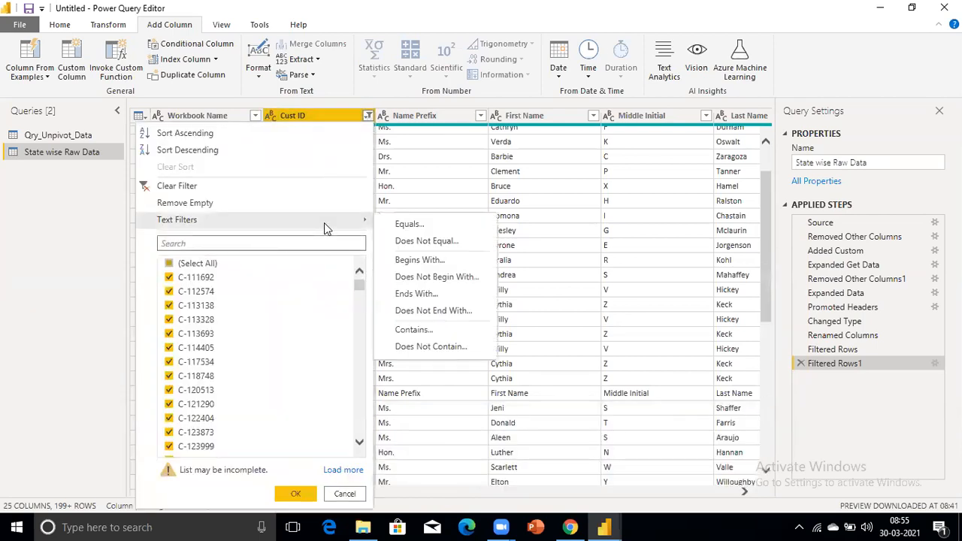
{"action": "left_click", "coordinate": [403, 242]}
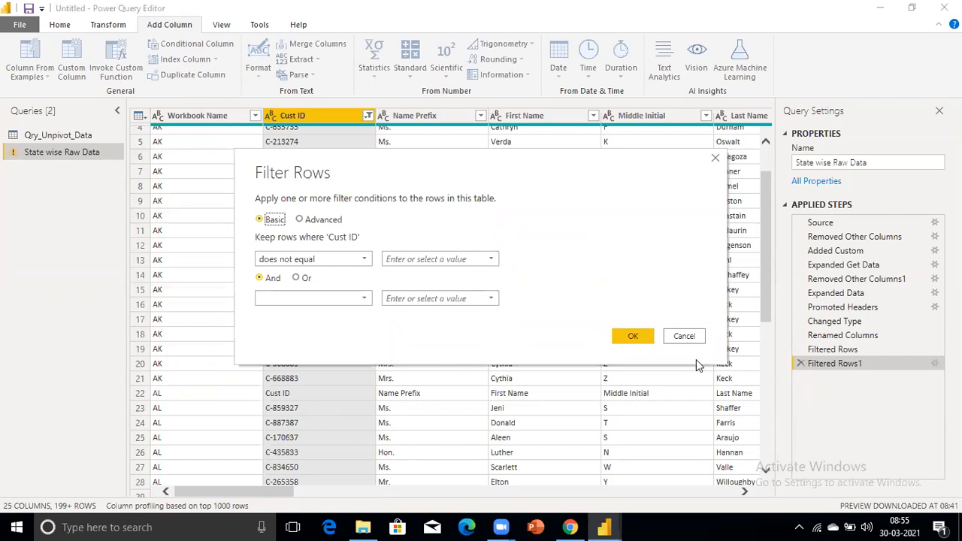
{"action": "left_click", "coordinate": [684, 336]}
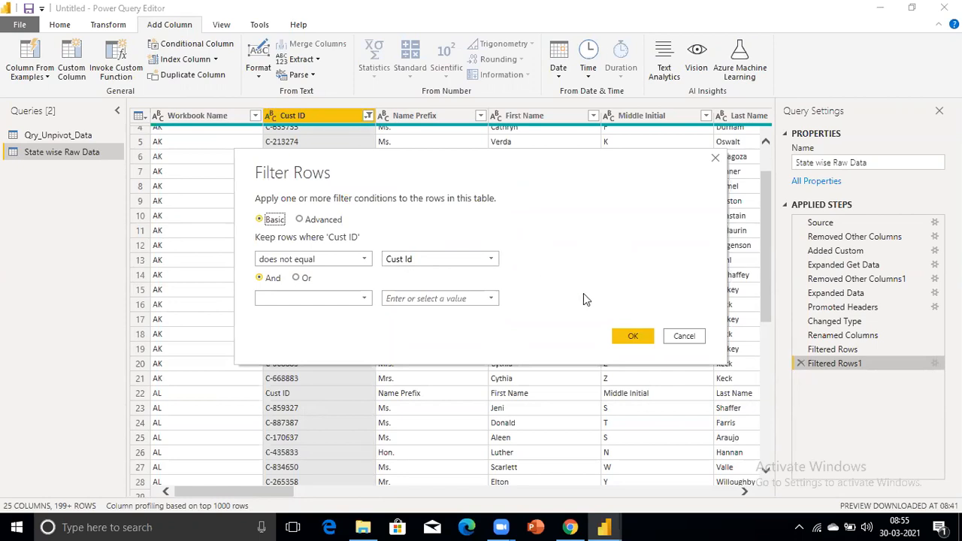
{"action": "left_click", "coordinate": [683, 337]}
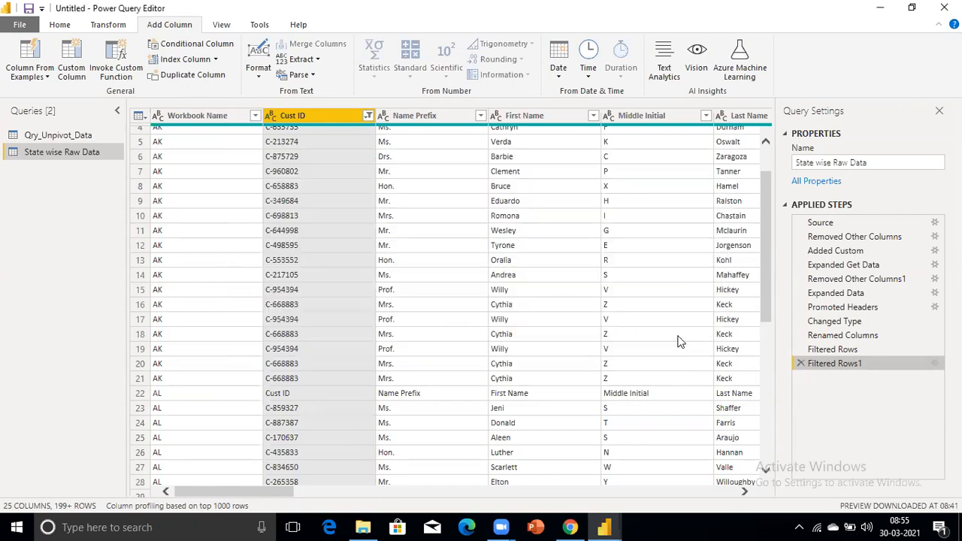
Step: Delete the last applied filter step and filter Cust ID again to keep rows where the value does not equal "Cust ID"
{"action": "left_click", "coordinate": [798, 363]}
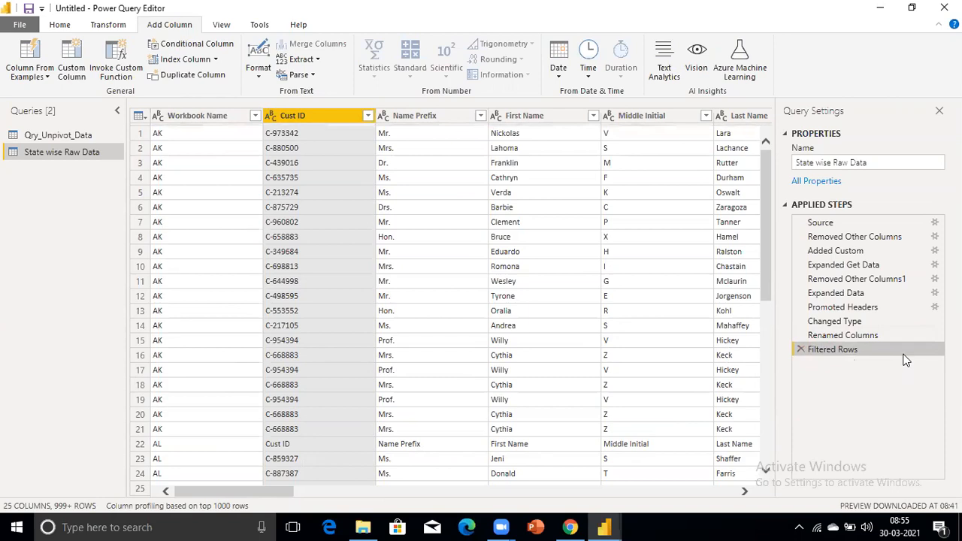
{"action": "left_click", "coordinate": [368, 116]}
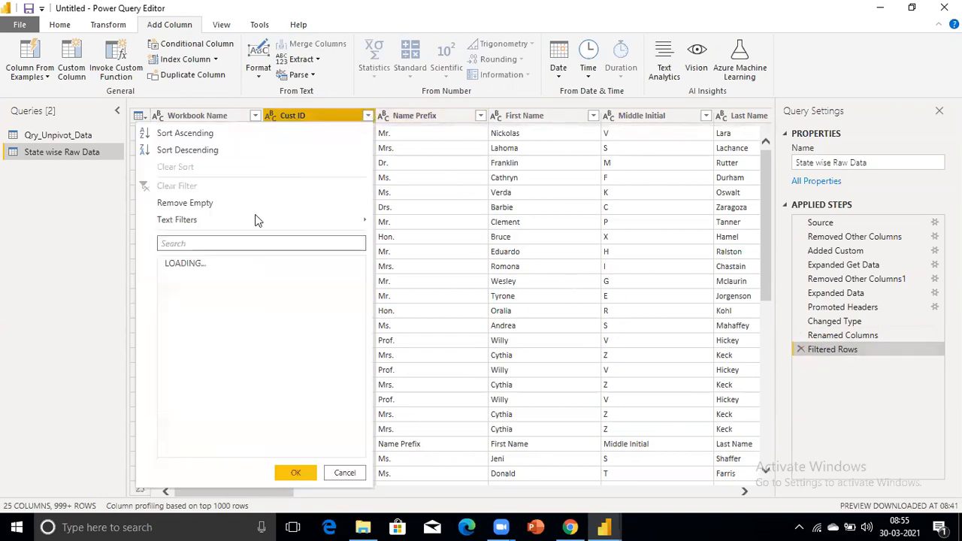
{"action": "mouse_move", "coordinate": [289, 221]}
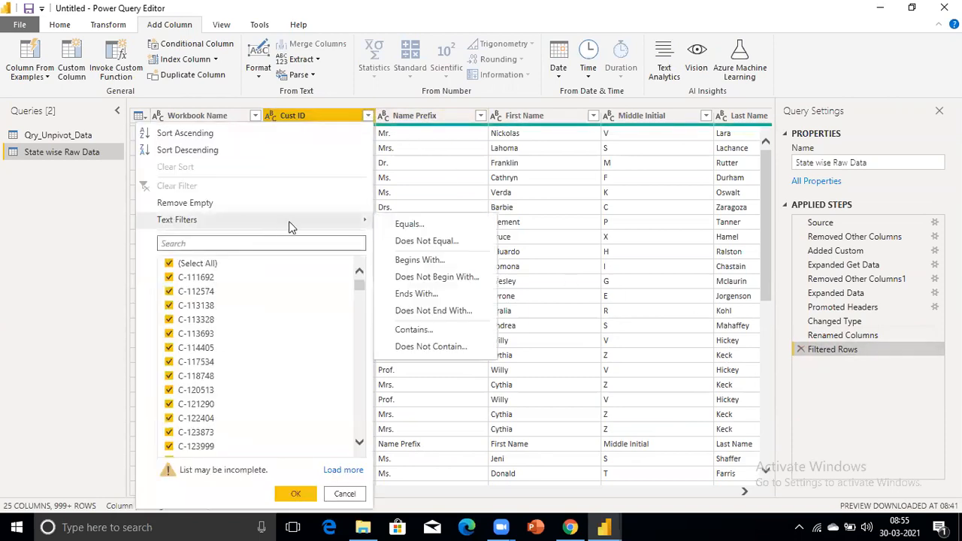
{"action": "left_click", "coordinate": [422, 242]}
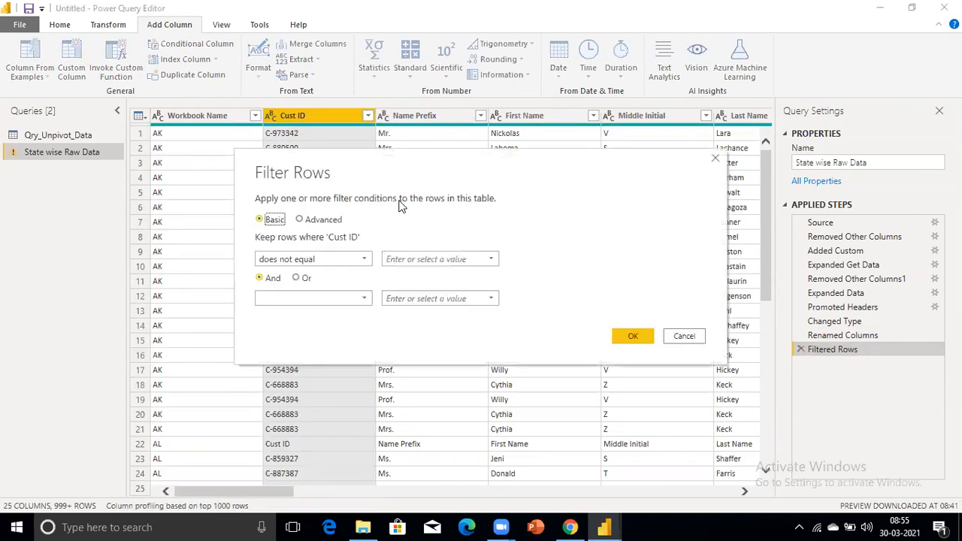
{"action": "left_click", "coordinate": [405, 260]}
{"action": "type", "text": "Cust ID"}
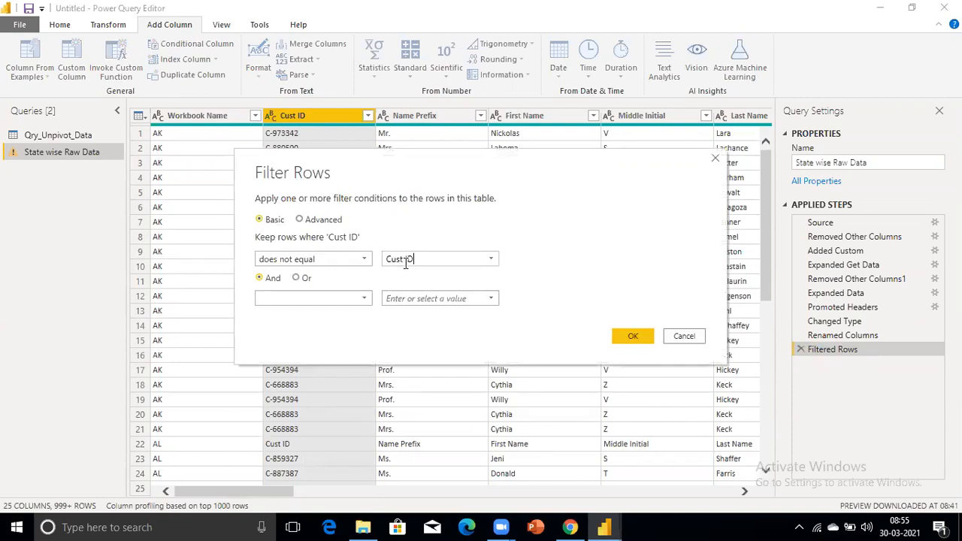
{"action": "left_click", "coordinate": [643, 338]}
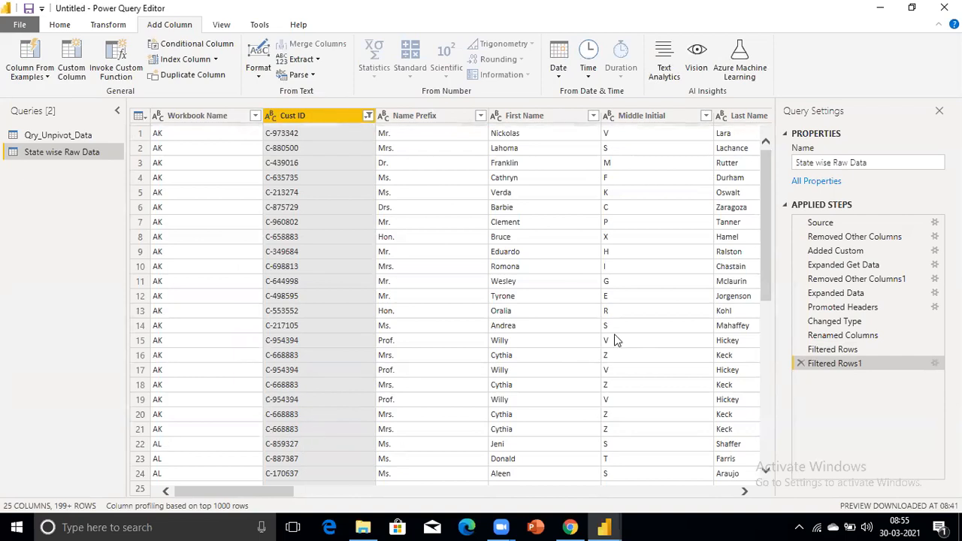
Step: Apply the State wise Raw Data query changes to load the data into the model
{"action": "left_click_drag", "start_coordinate": [765, 258], "coordinate": [768, 222]}
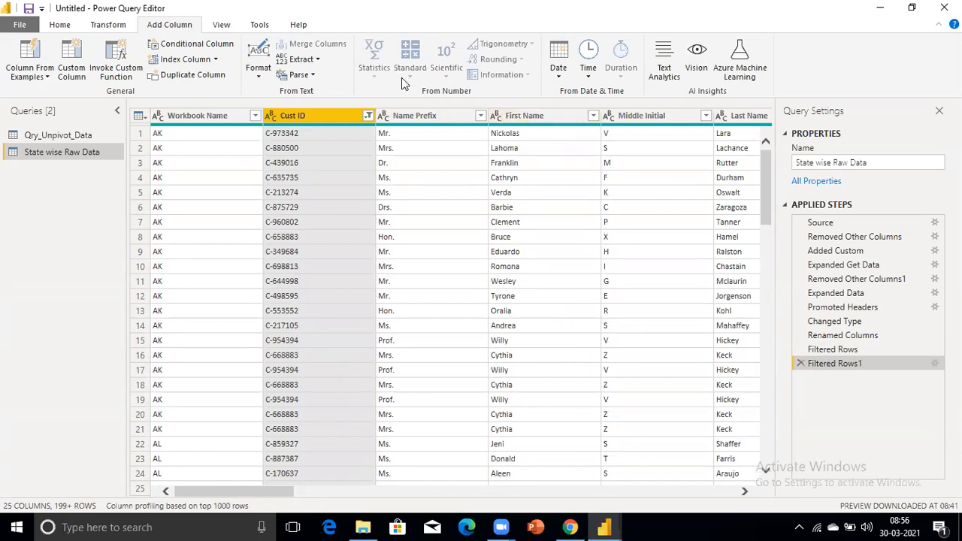
{"action": "left_click", "coordinate": [9, 28]}
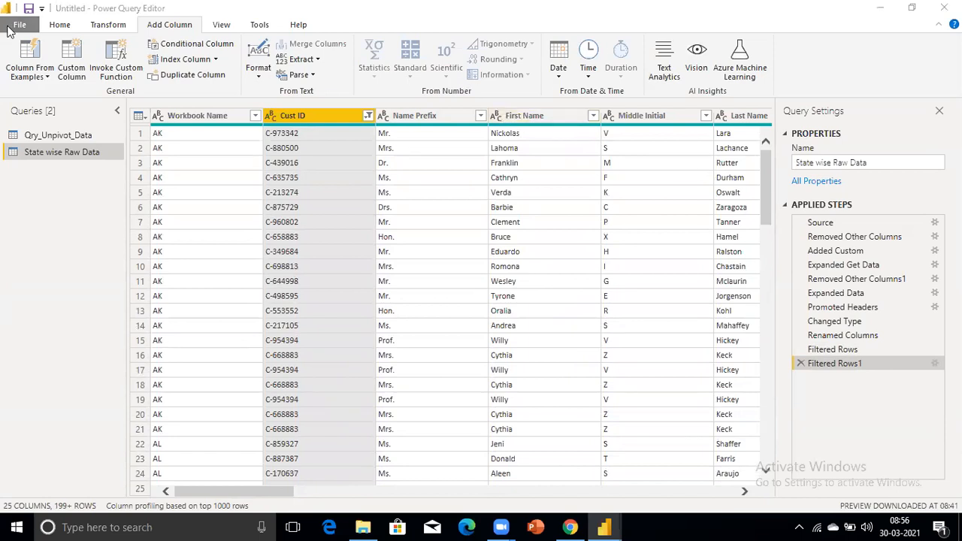
{"action": "left_click", "coordinate": [56, 27]}
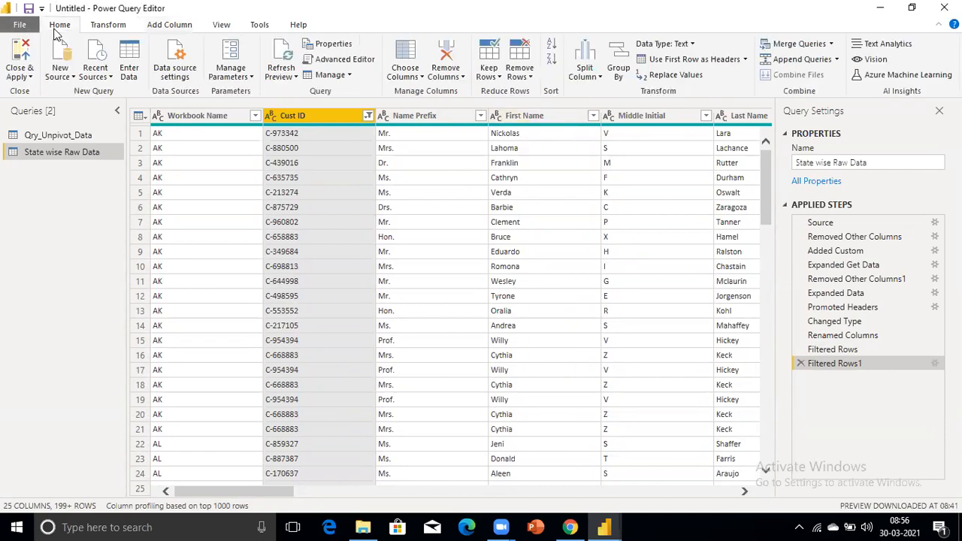
{"action": "left_click", "coordinate": [20, 77]}
{"action": "left_click", "coordinate": [38, 110]}
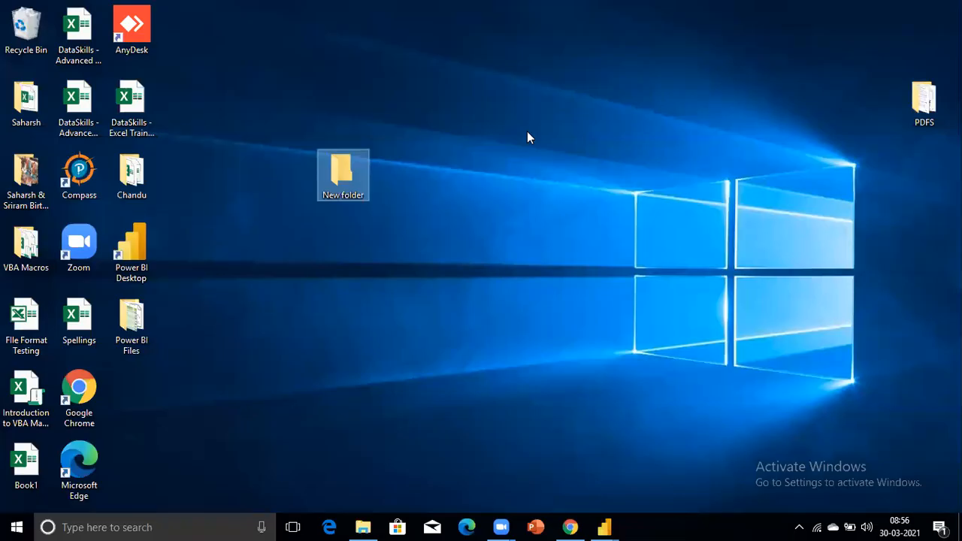
Step: Copy the VT, WA, WI, WV and WY workbooks from the desktop's New folder into the State wise Raw Data folder
{"action": "double_click", "coordinate": [340, 180]}
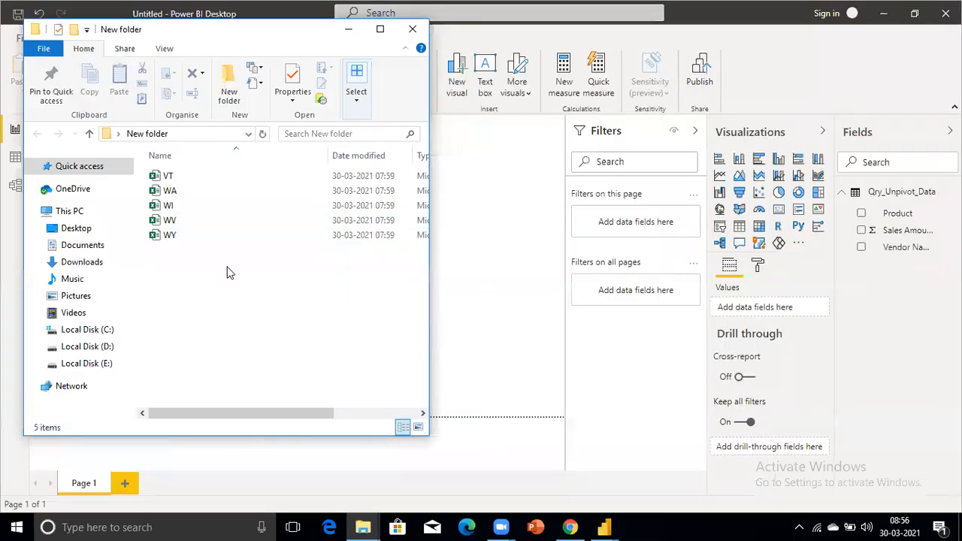
{"action": "key", "text": "ctrl+a"}
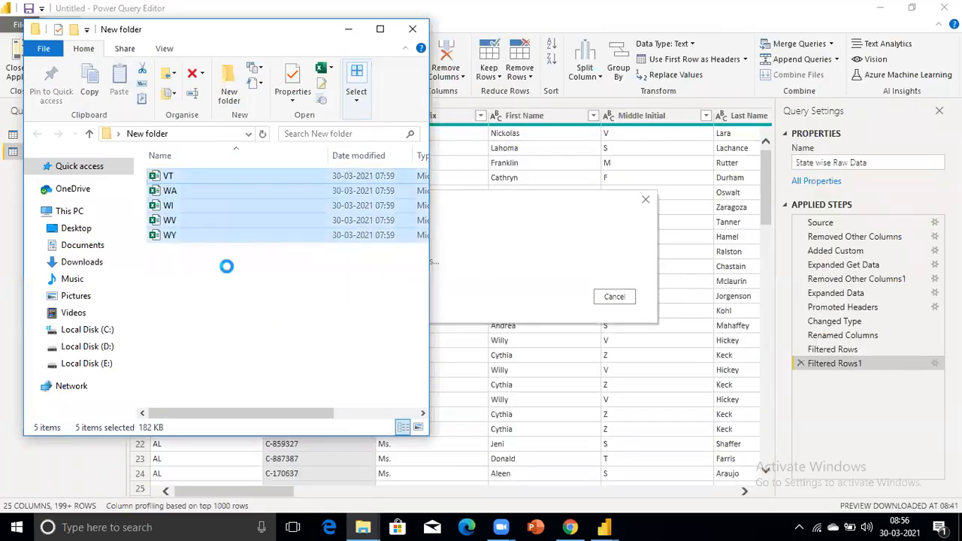
{"action": "left_click", "coordinate": [413, 30]}
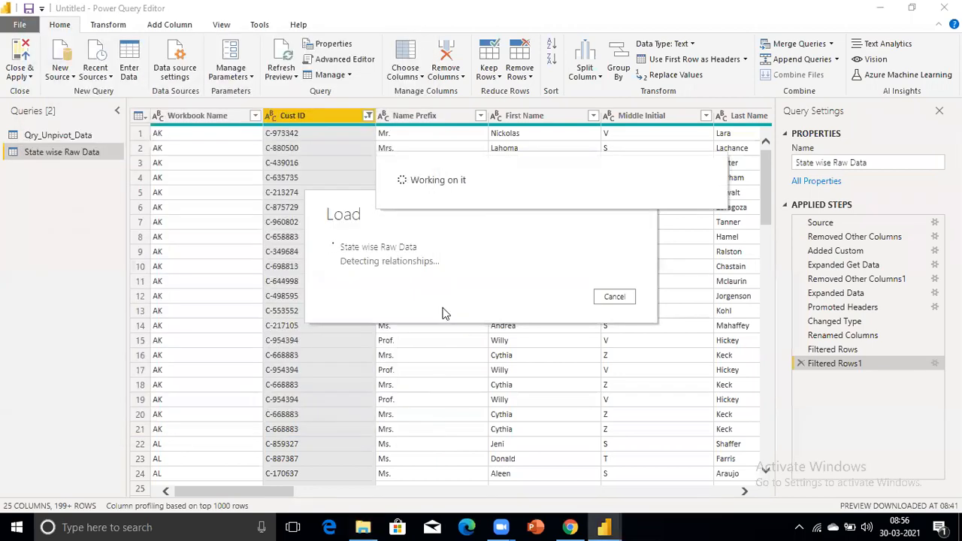
{"action": "key", "text": "alt+Tab"}
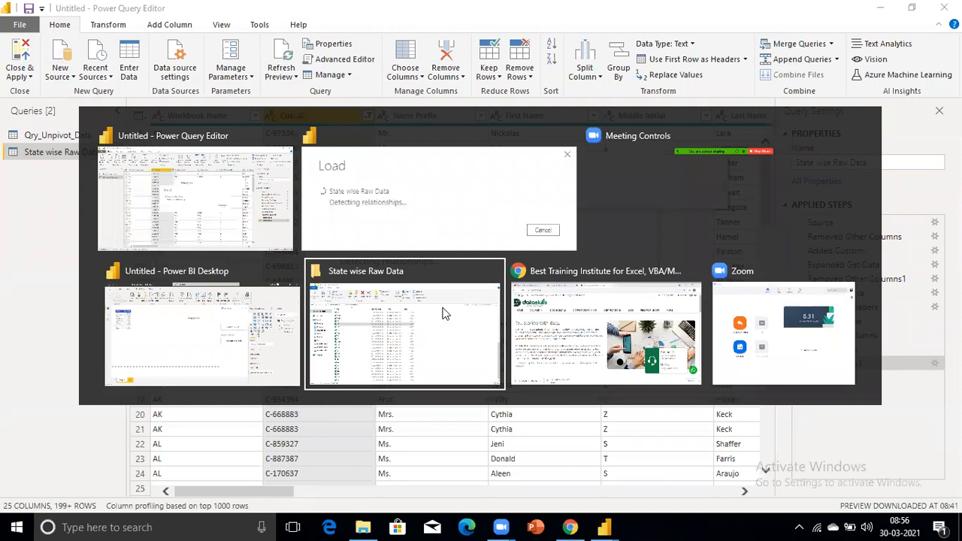
{"action": "left_click", "coordinate": [443, 314]}
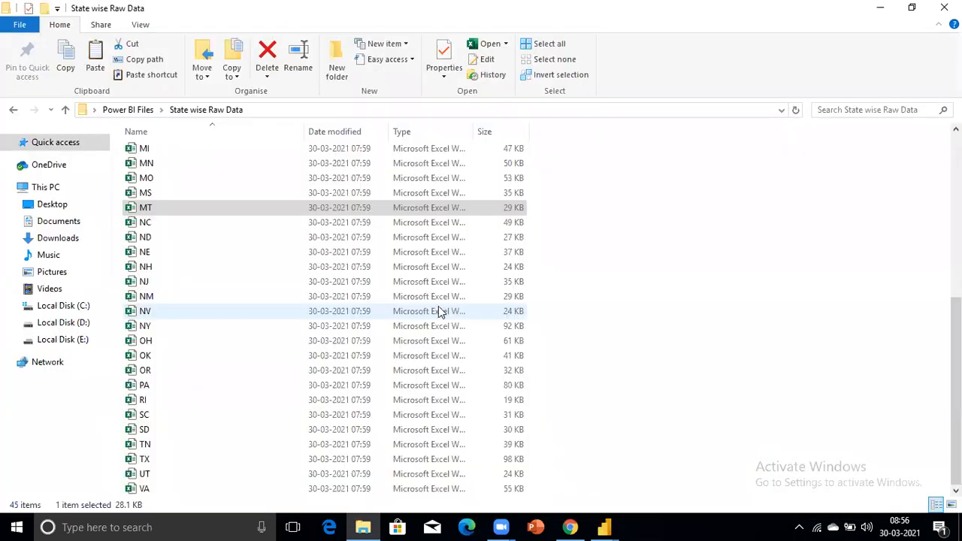
{"action": "left_click", "coordinate": [373, 297]}
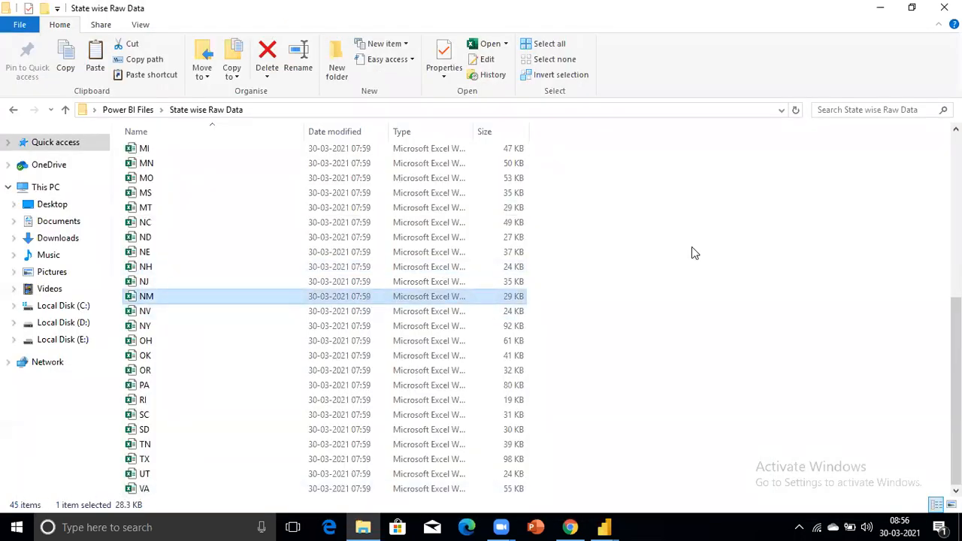
{"action": "left_click", "coordinate": [692, 251]}
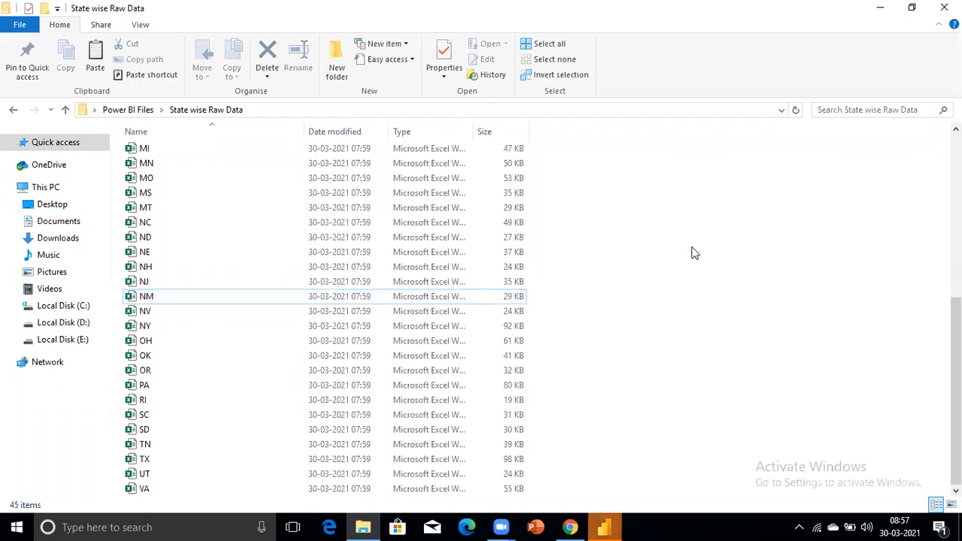
{"action": "key", "text": "ctrl+v"}
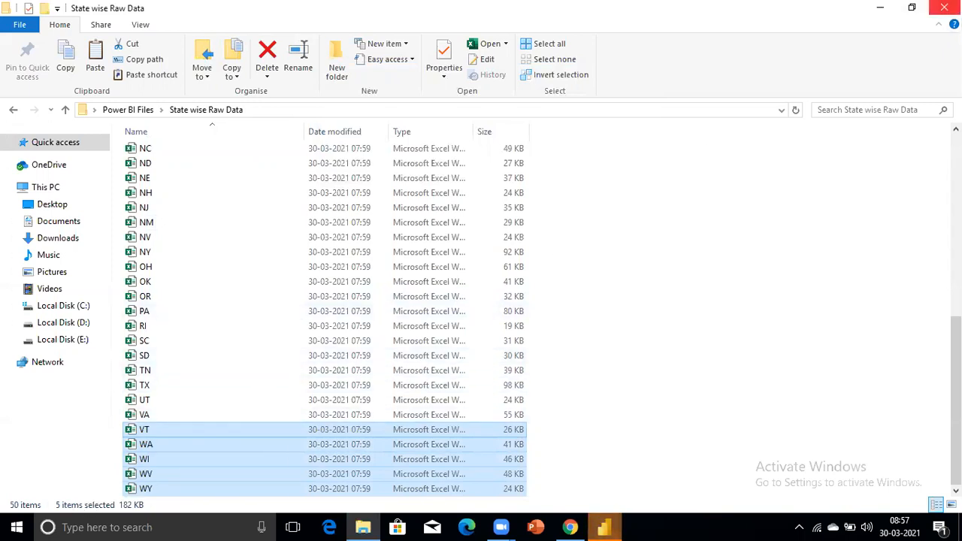
Step: Switch back to the Power Query Editor and refresh the State wise Raw Data preview
{"action": "left_click", "coordinate": [604, 527]}
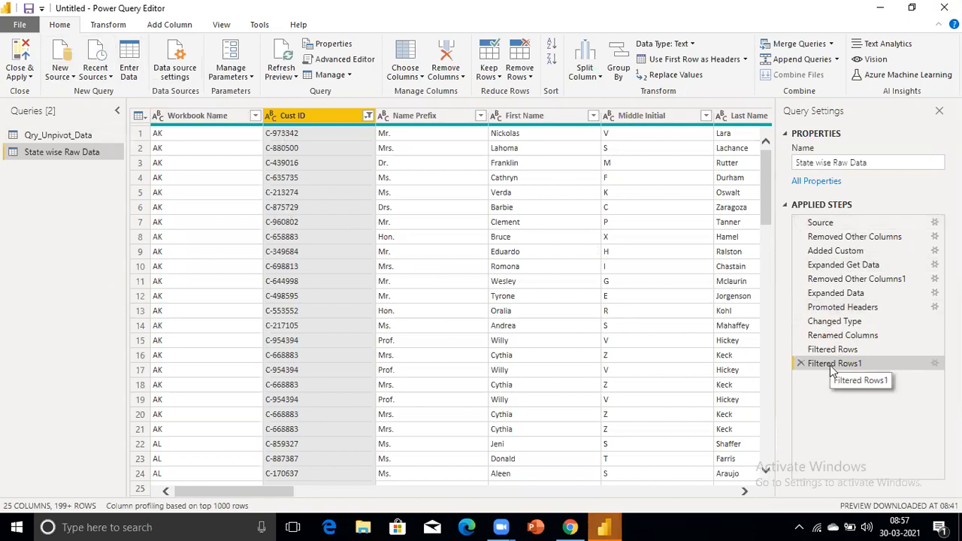
{"action": "left_click", "coordinate": [464, 258]}
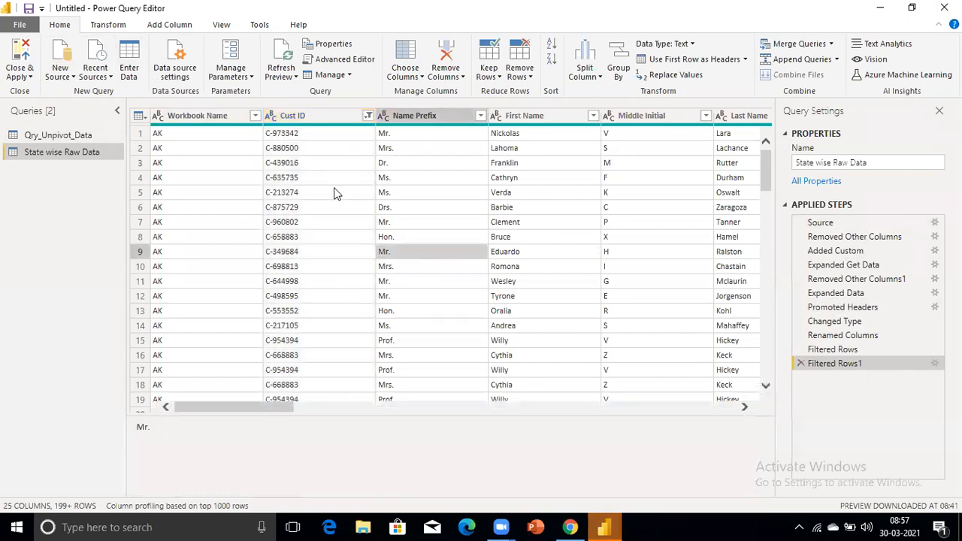
{"action": "left_click", "coordinate": [289, 58]}
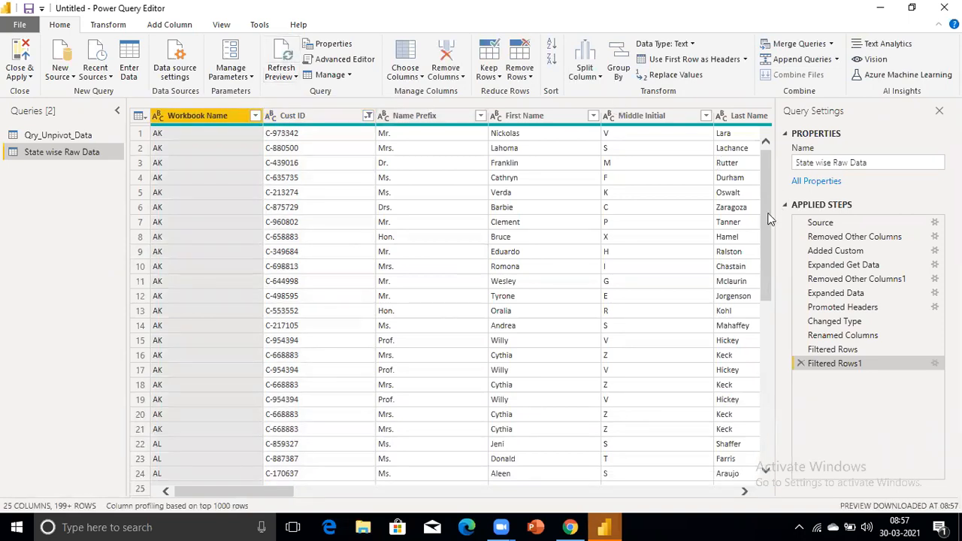
Step: Load the complete Workbook Name filter list and check it for the added state workbooks, leaving the filter unapplied
{"action": "left_click_drag", "start_coordinate": [766, 216], "coordinate": [757, 415]}
{"action": "scroll", "coordinate": [314, 166], "scroll_direction": "down", "scroll_amount": 10}
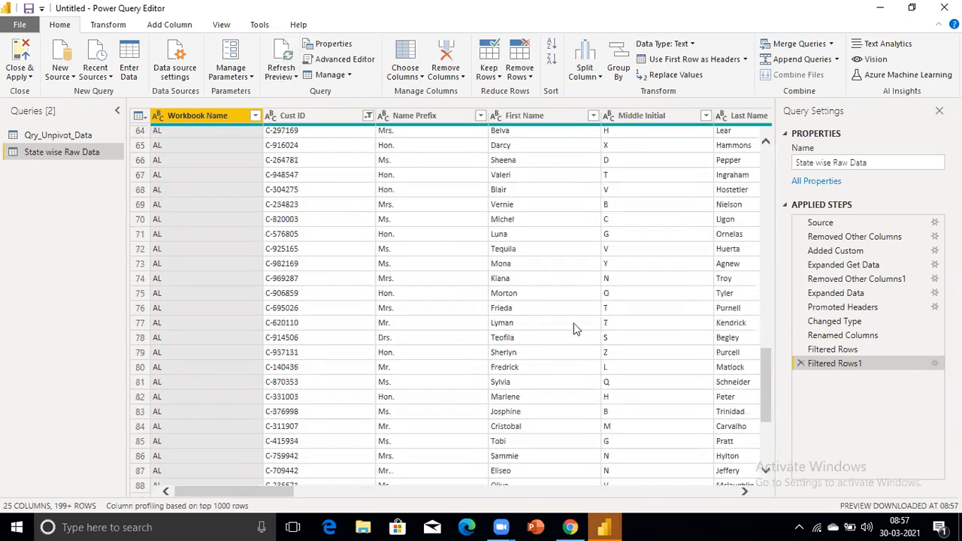
{"action": "left_click", "coordinate": [256, 116]}
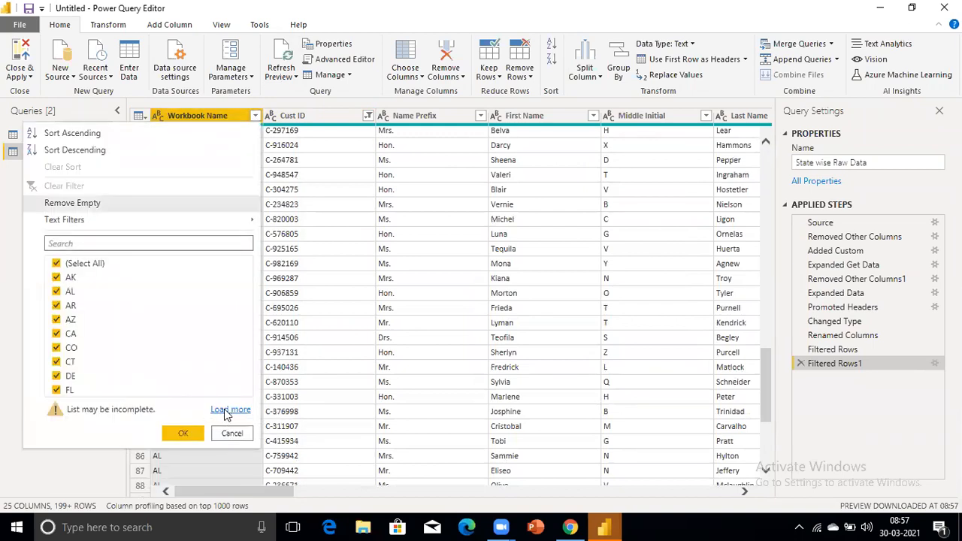
{"action": "left_click", "coordinate": [226, 410]}
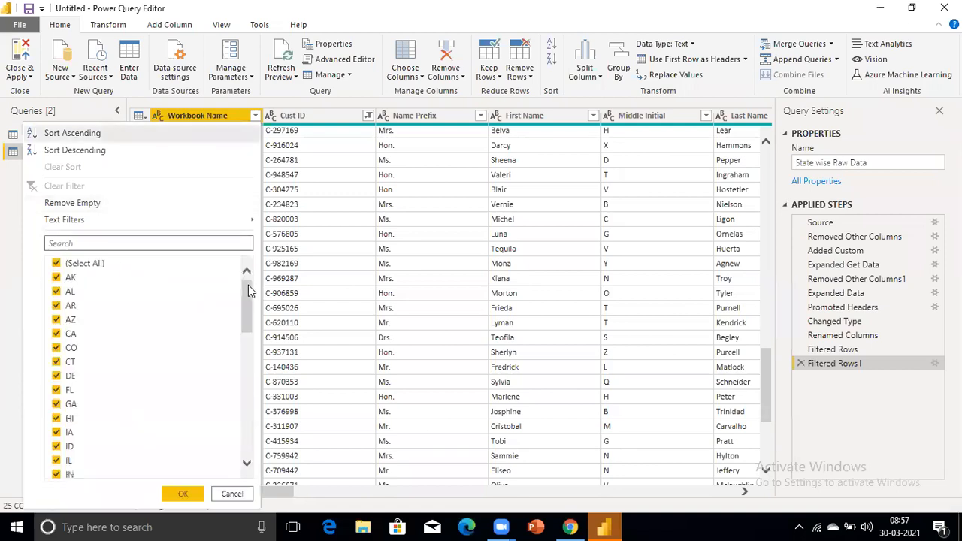
{"action": "scroll", "coordinate": [234, 408], "scroll_direction": "down", "scroll_amount": 5}
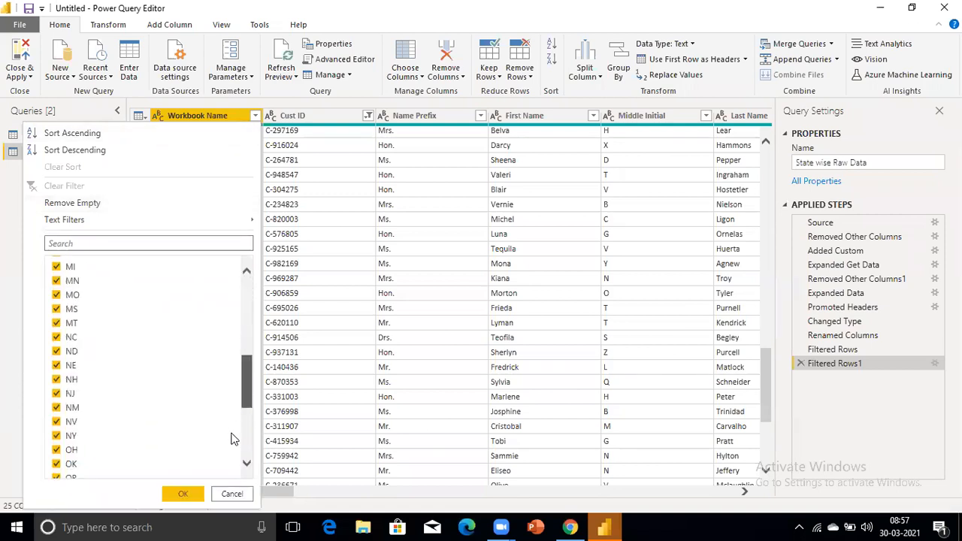
{"action": "scroll", "coordinate": [232, 440], "scroll_direction": "down", "scroll_amount": 3}
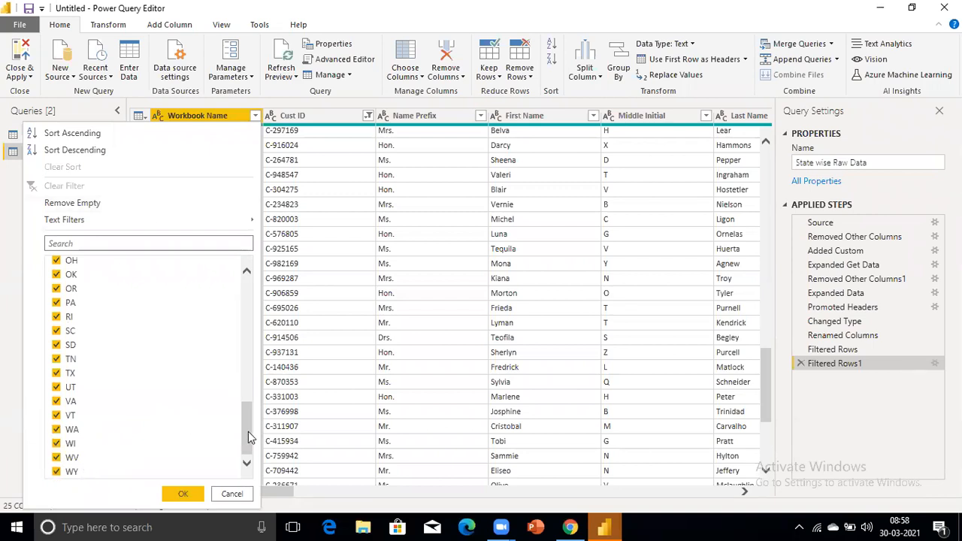
{"action": "left_click", "coordinate": [233, 494]}
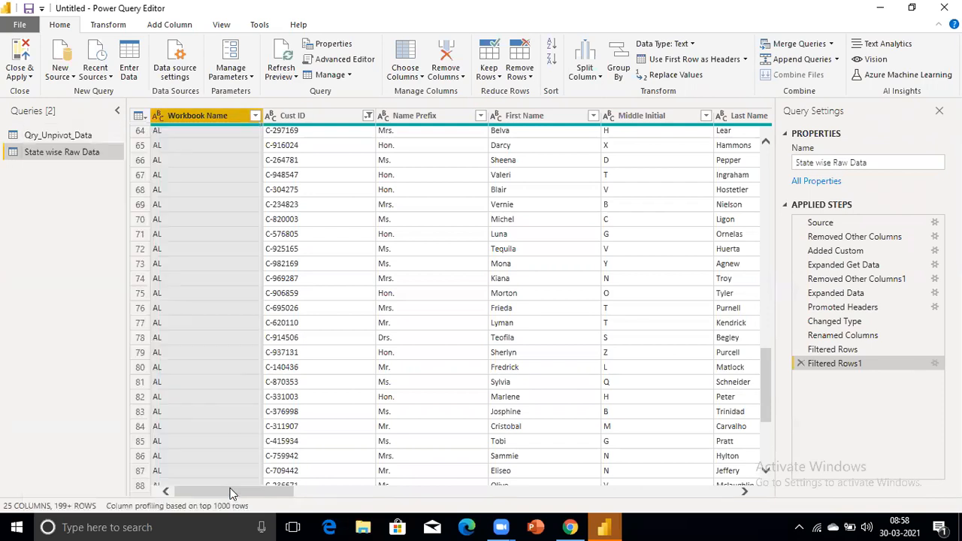